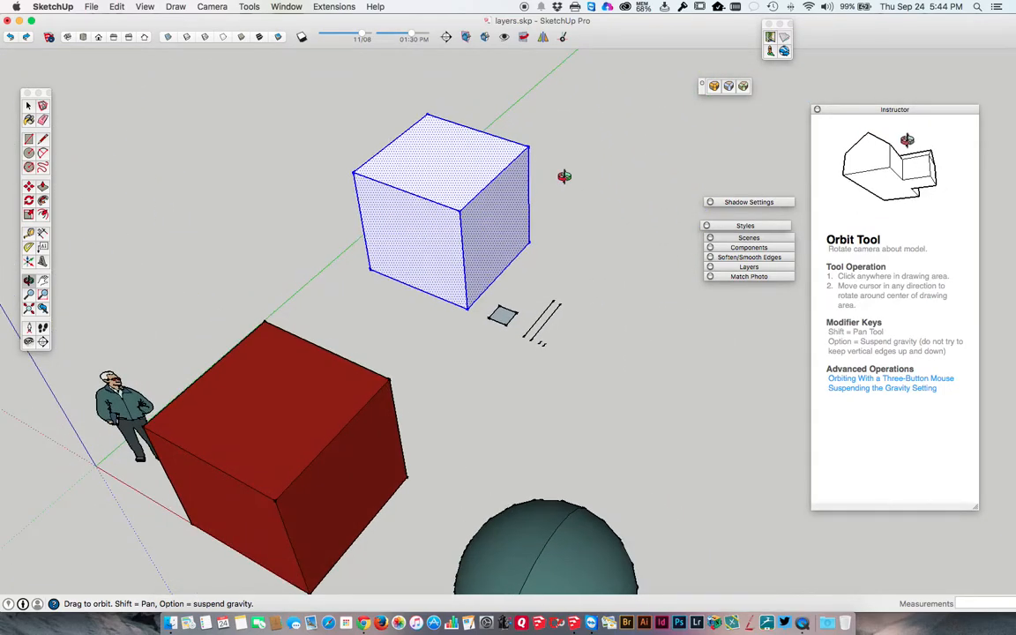
Select the front, top and side faces of the white cube one at a time.
key("space")
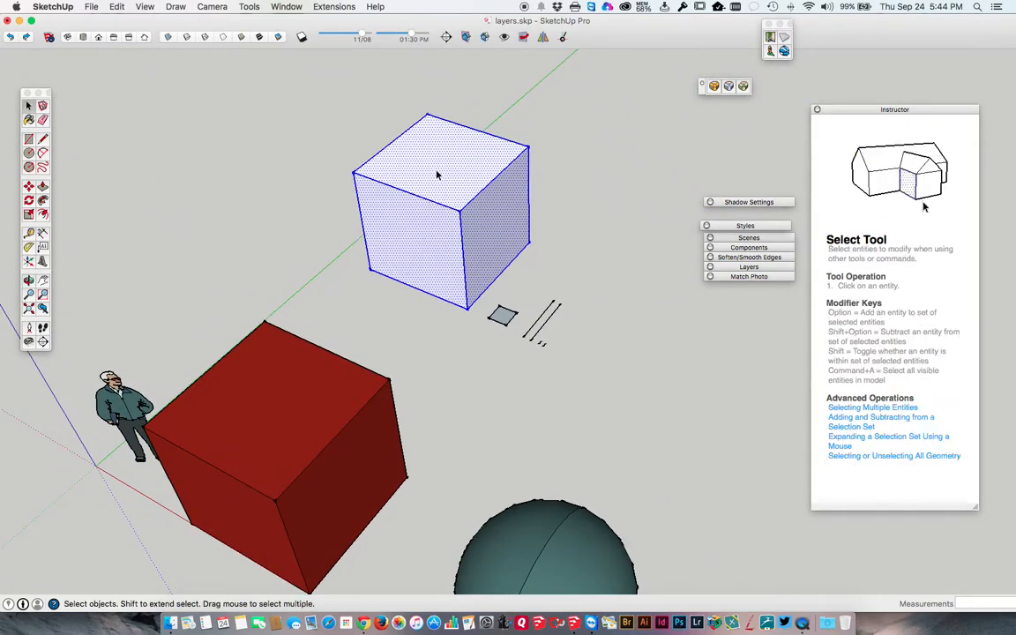
left_click(441, 176)
left_click(469, 215)
left_click(434, 220)
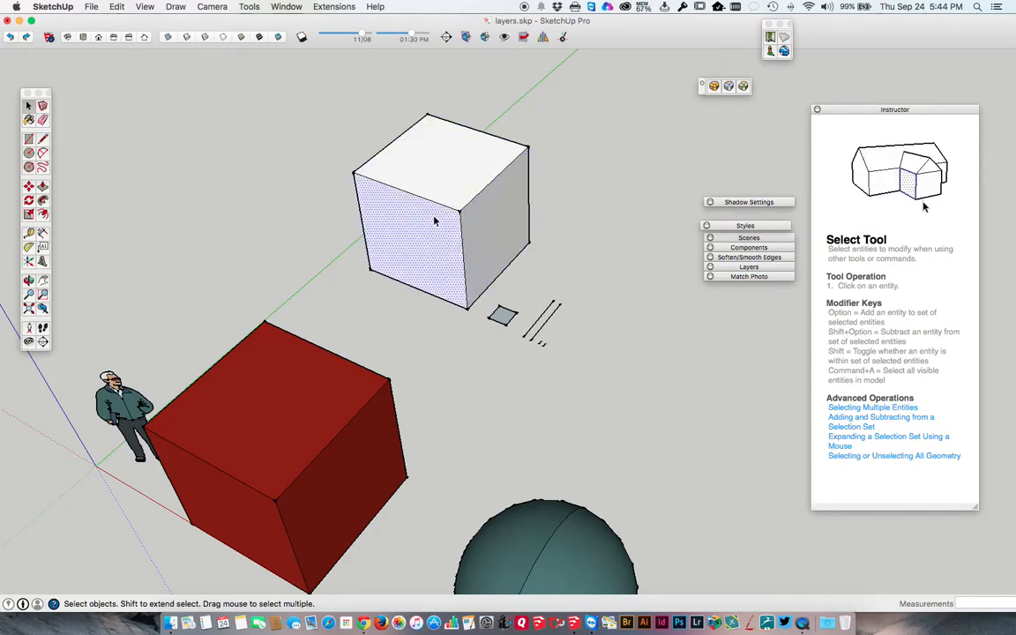
left_click(433, 169)
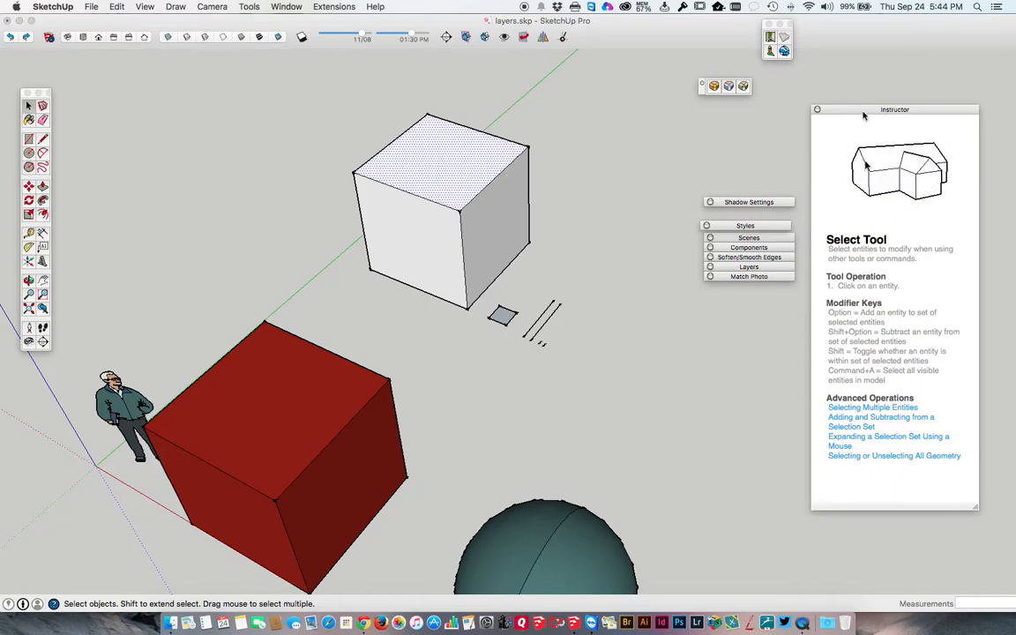
left_click(421, 222)
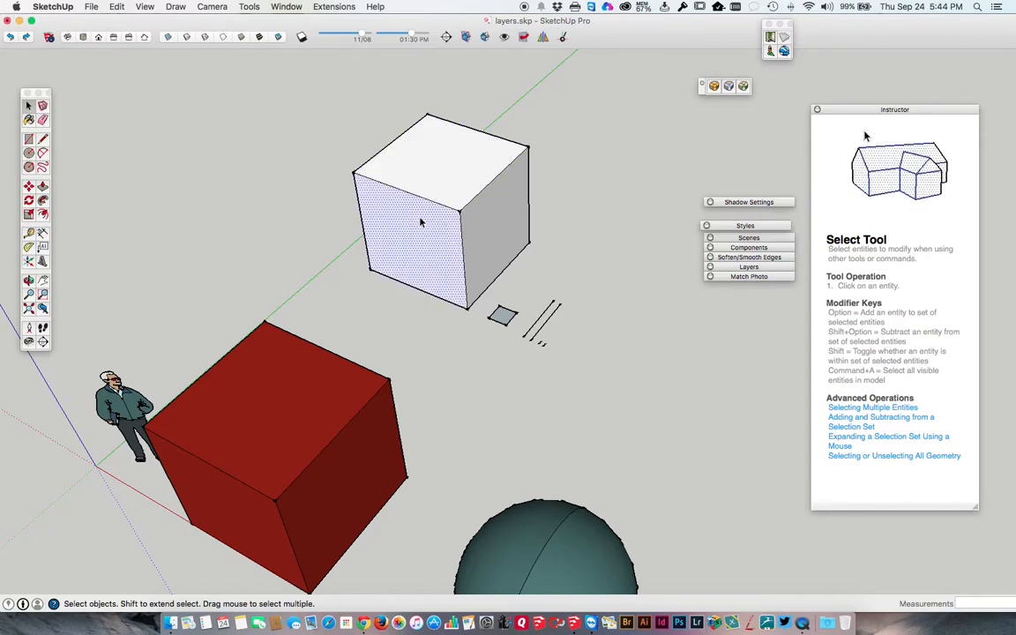
left_click(476, 228)
Delete the top face of the white cube to open up its interior.
left_click(436, 166)
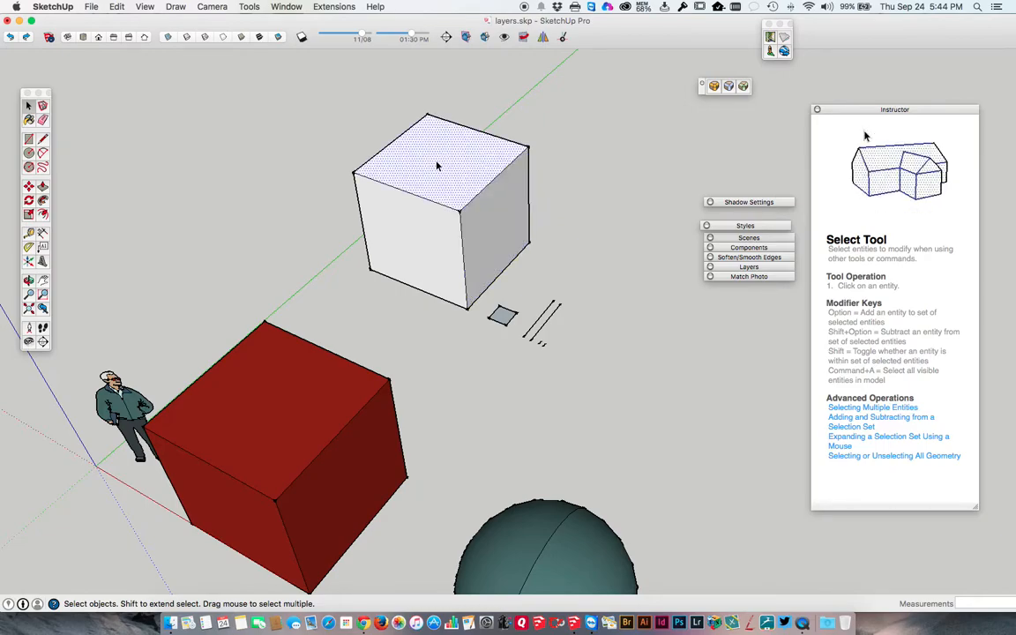
key("Delete")
key("o")
left_click_drag(420, 207, 354, 234)
key("space")
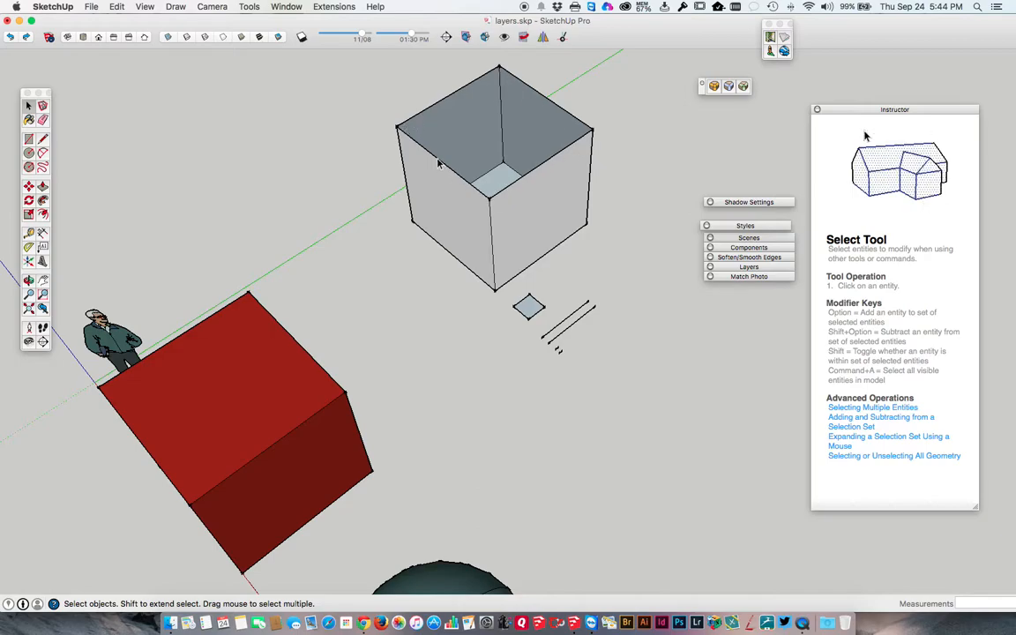
middle_click_drag(447, 156, 397, 169)
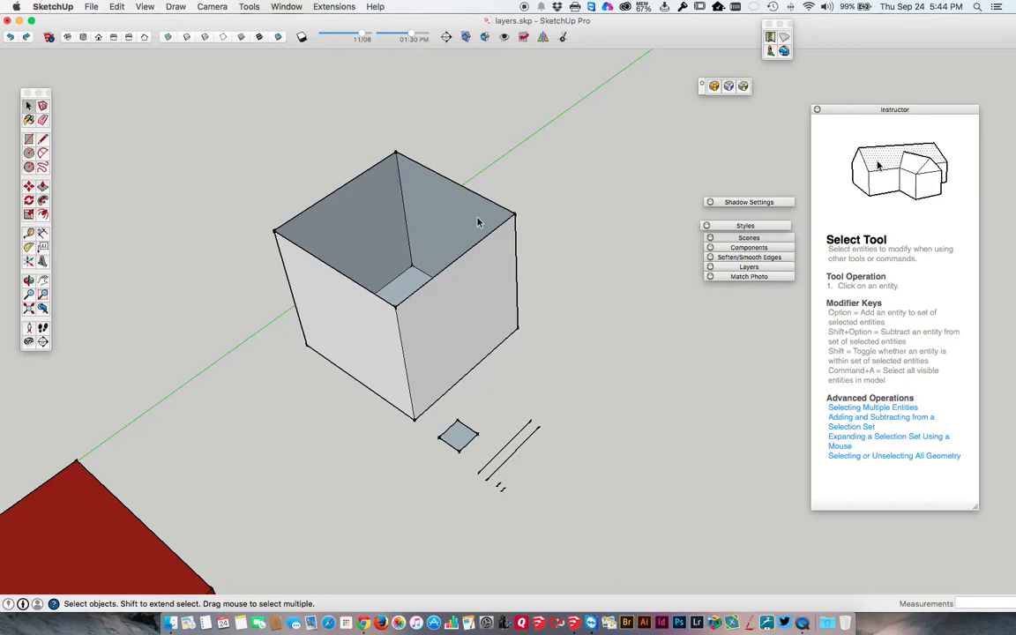
Trace the open cube's back top edge from corner to corner with the Line tool to restore the top face.
key("l")
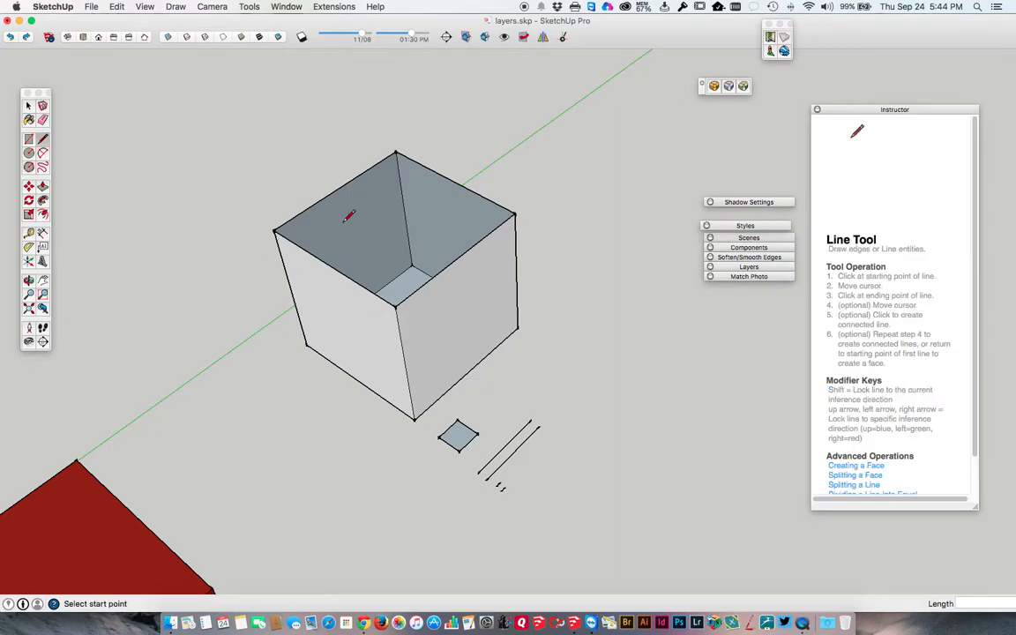
left_click(397, 151)
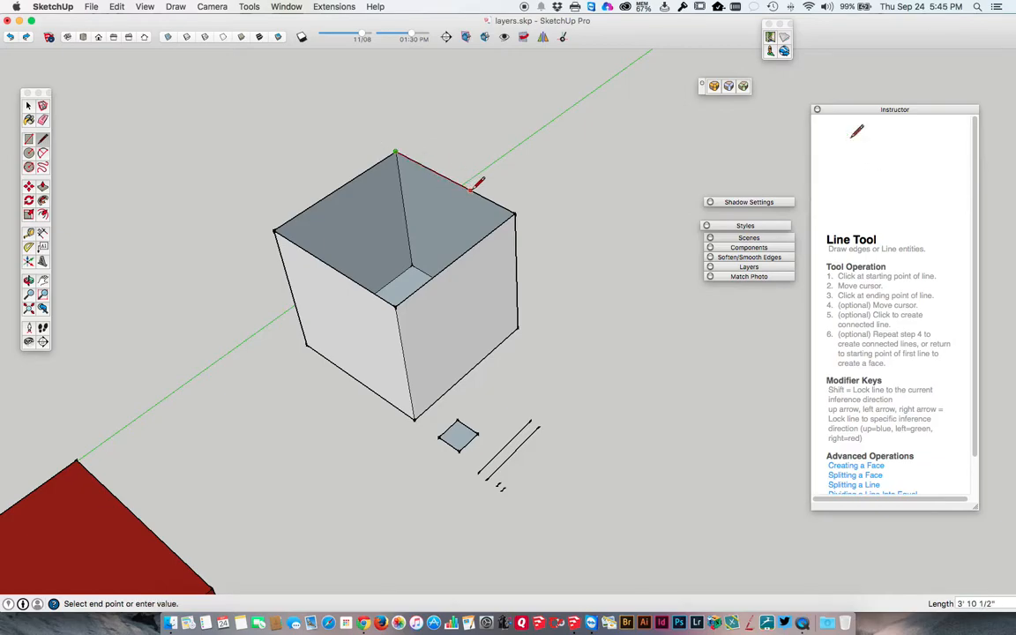
left_click(515, 214)
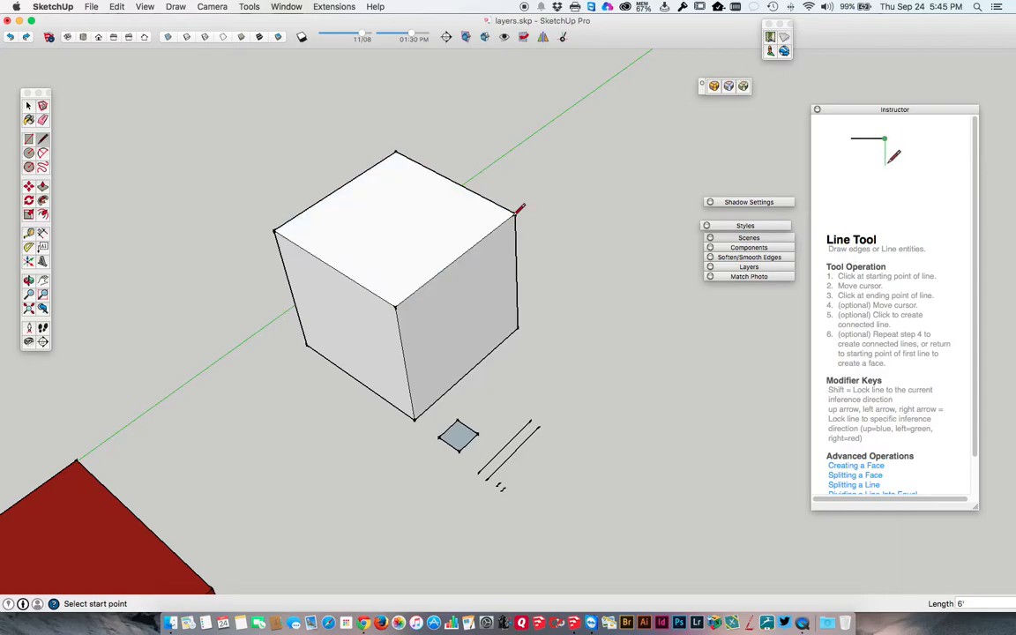
key("space")
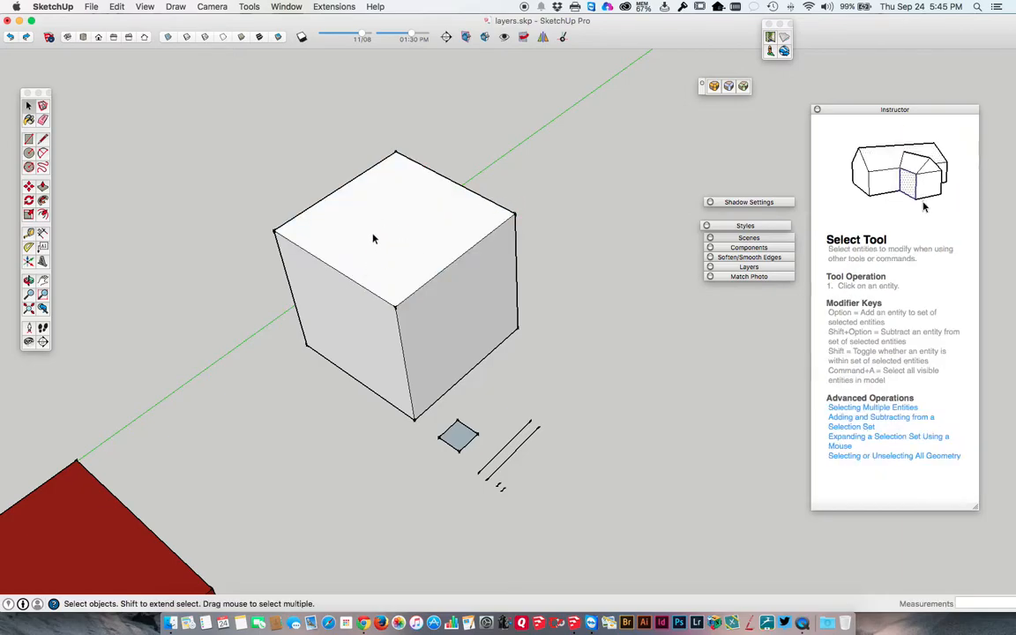
Select the cube's top face and its back edges individually, and delete the front-right top edge.
left_click(371, 245)
mouse_move(371, 245)
middle_mouse_down()
mouse_move(381, 238)
mouse_move(283, 299)
mouse_move(395, 195)
mouse_move(538, 242)
mouse_move(335, 267)
mouse_move(362, 254)
middle_mouse_up()
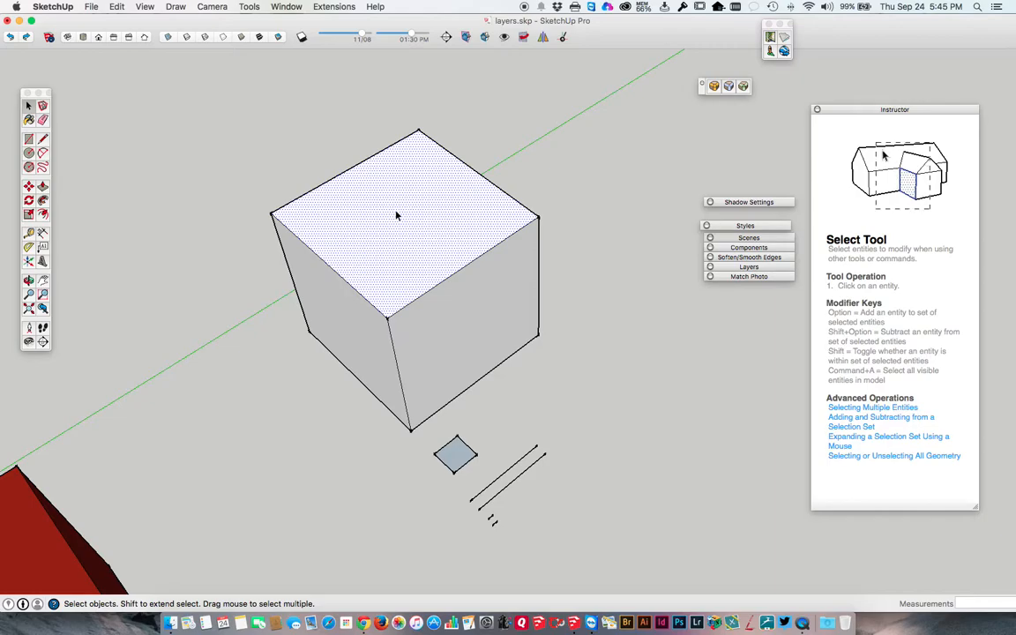
left_click(341, 178)
left_click(469, 169)
left_click(462, 274)
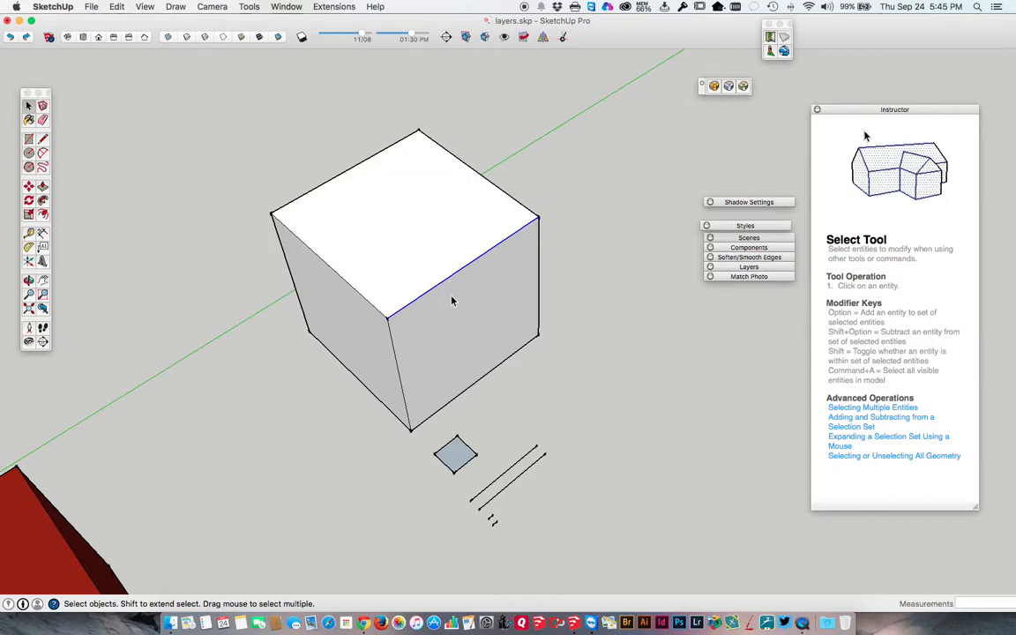
key("Delete")
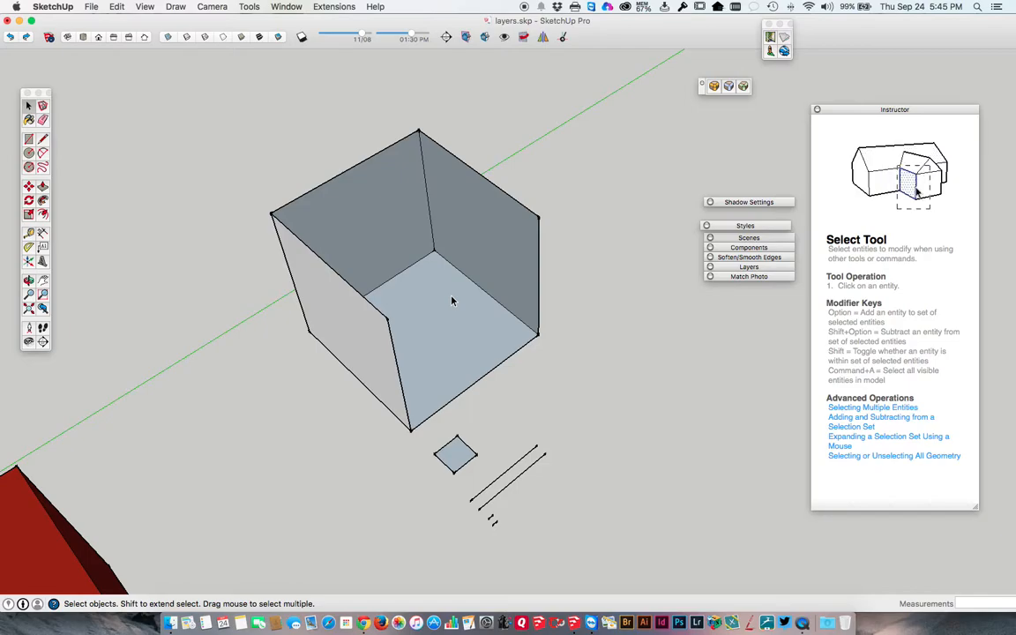
Redraw the missing front-right top edge between its two corners with the Line tool to restore both adjoining faces.
key("l")
left_click(388, 319)
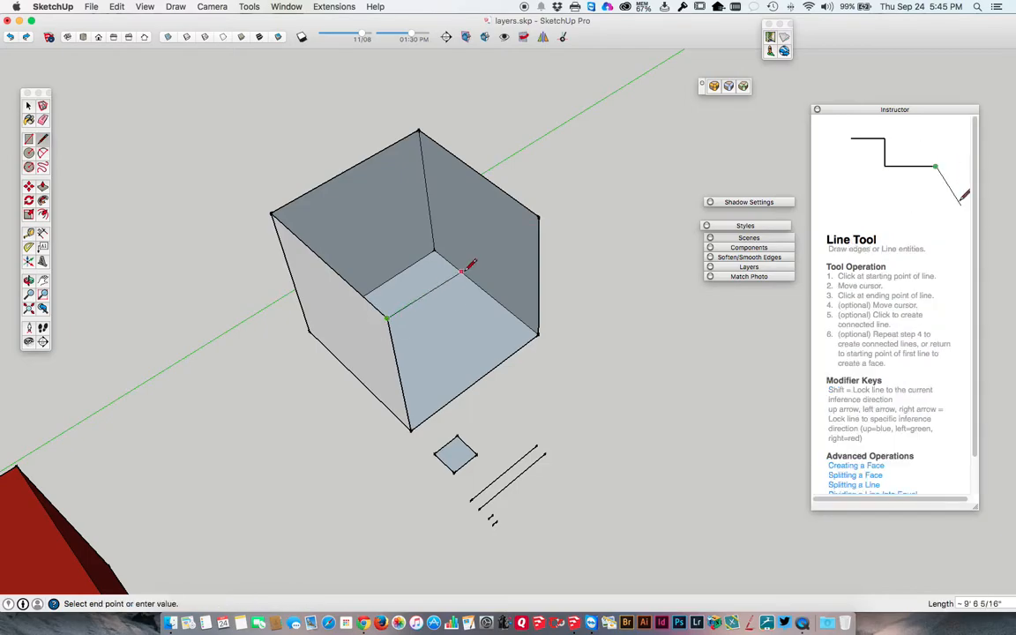
left_click(537, 216)
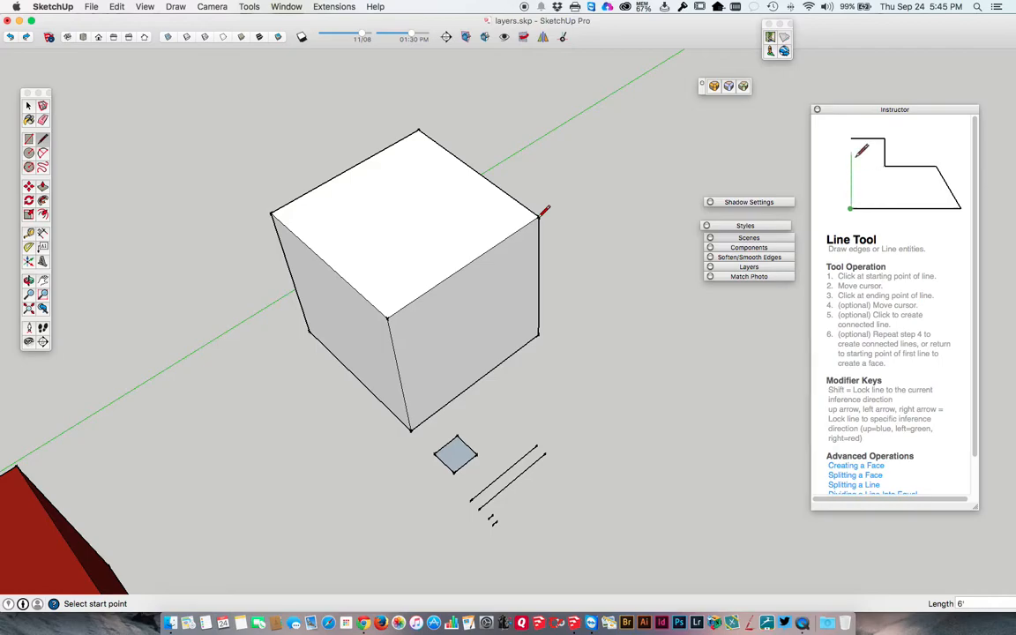
key("space")
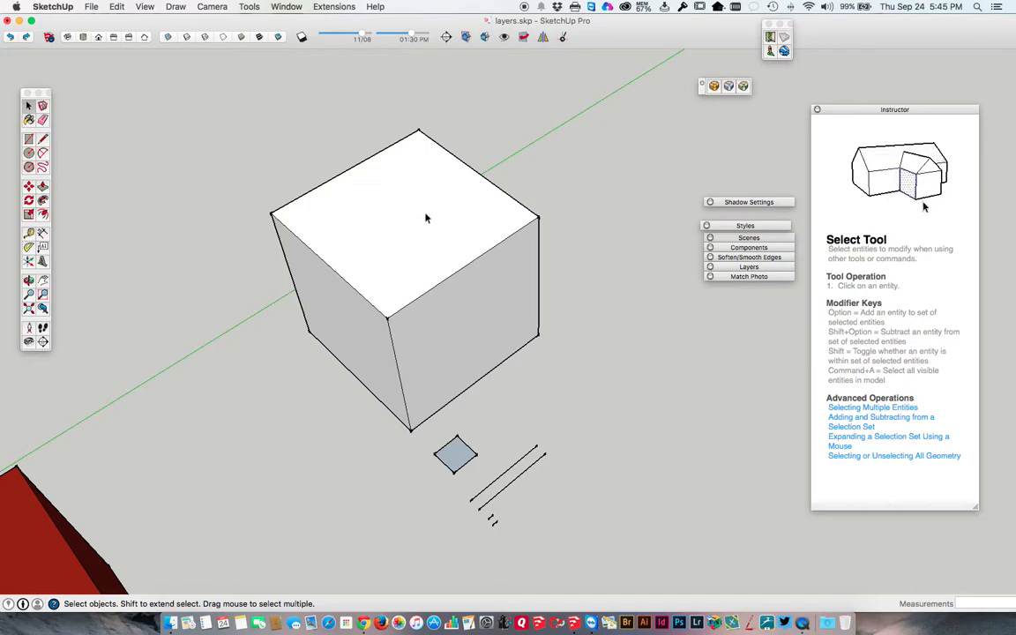
Select the cube's top face and examine the Select tool's plus/minus cursor for toggling entities in the selection.
left_click(390, 190)
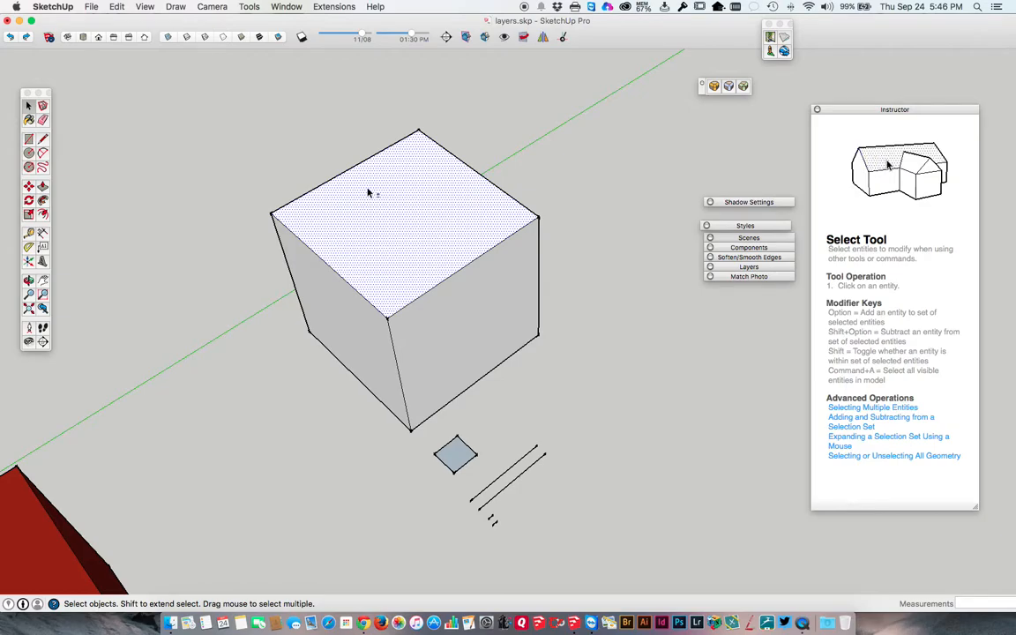
scroll(324, 167, "up", 5)
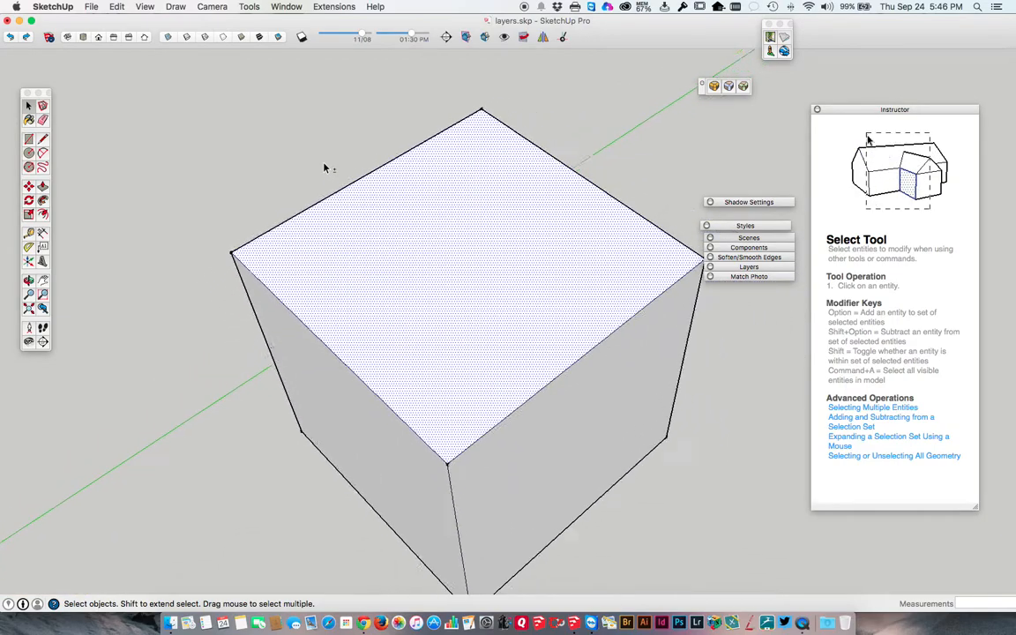
scroll(324, 168, "down", 2)
scroll(324, 168, "up", 3)
scroll(324, 167, "down", 3)
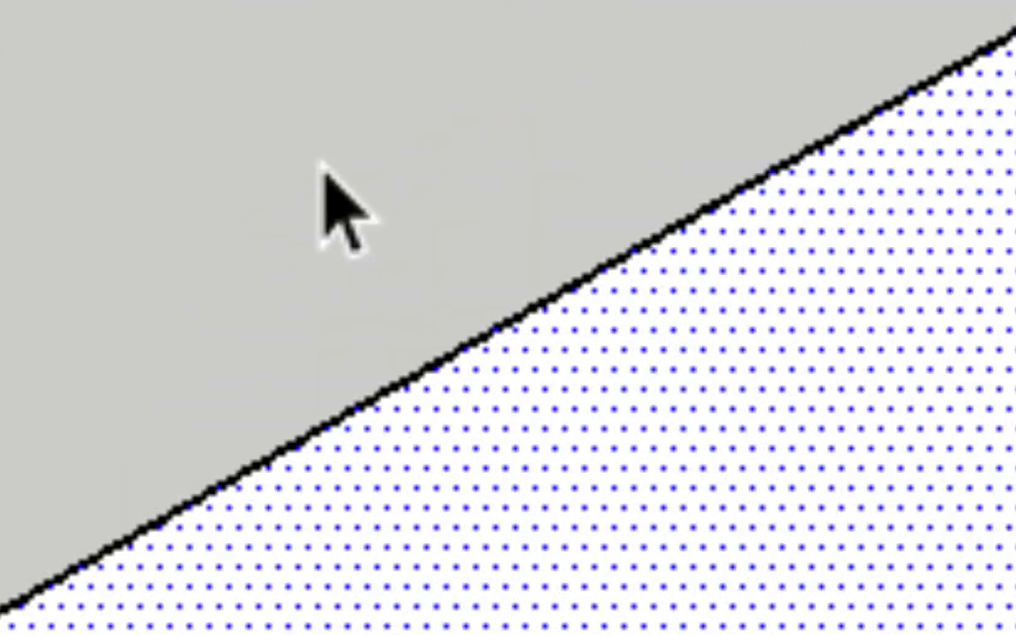
key("shift")
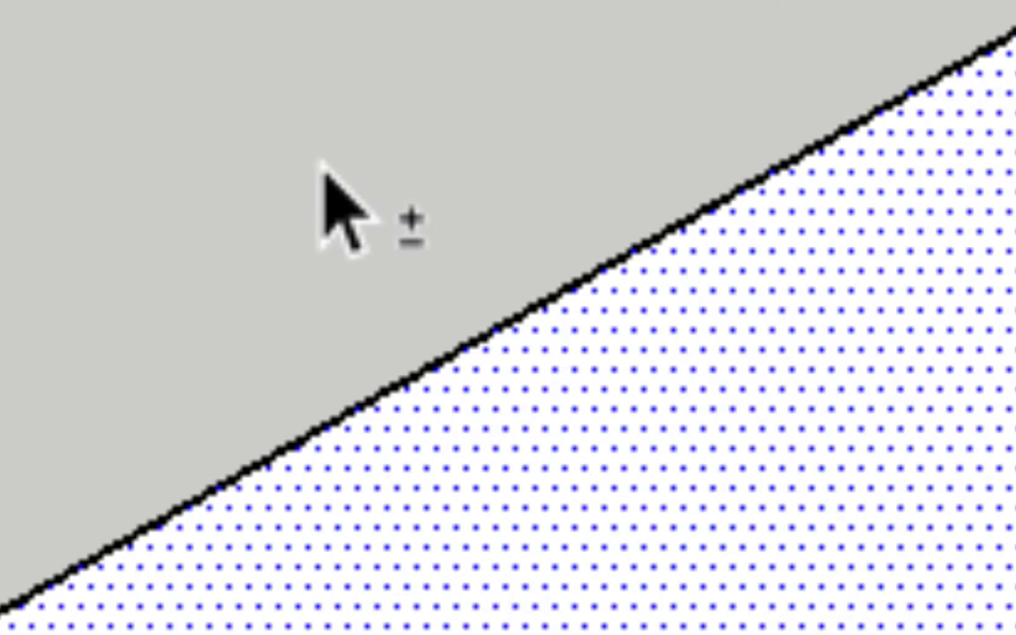
scroll(322, 165, "down", 1, "shift")
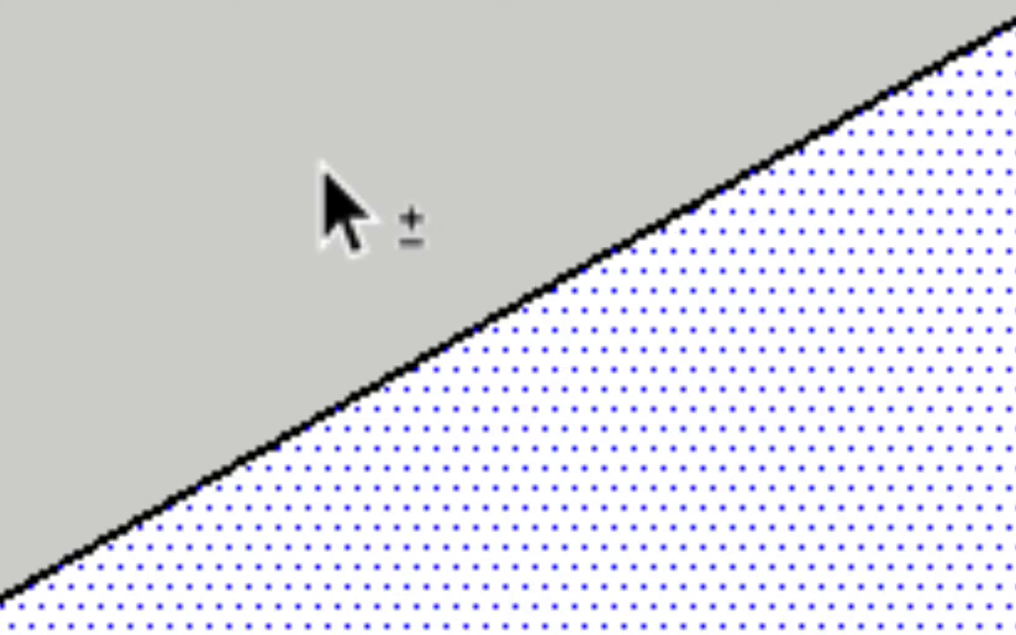
scroll(322, 164, "down", 1, "shift")
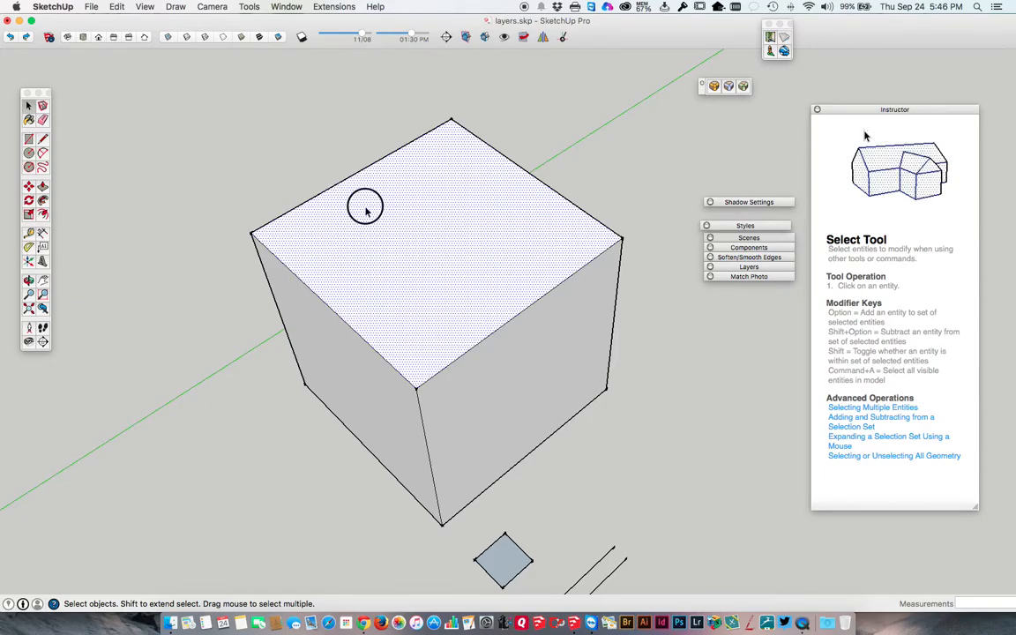
Toggle the cube's top face in and out of the selection repeatedly, ending with it deselected.
left_click(365, 207, "shift")
left_click(406, 206, "shift")
left_click(436, 188, "shift")
left_click(404, 244, "shift")
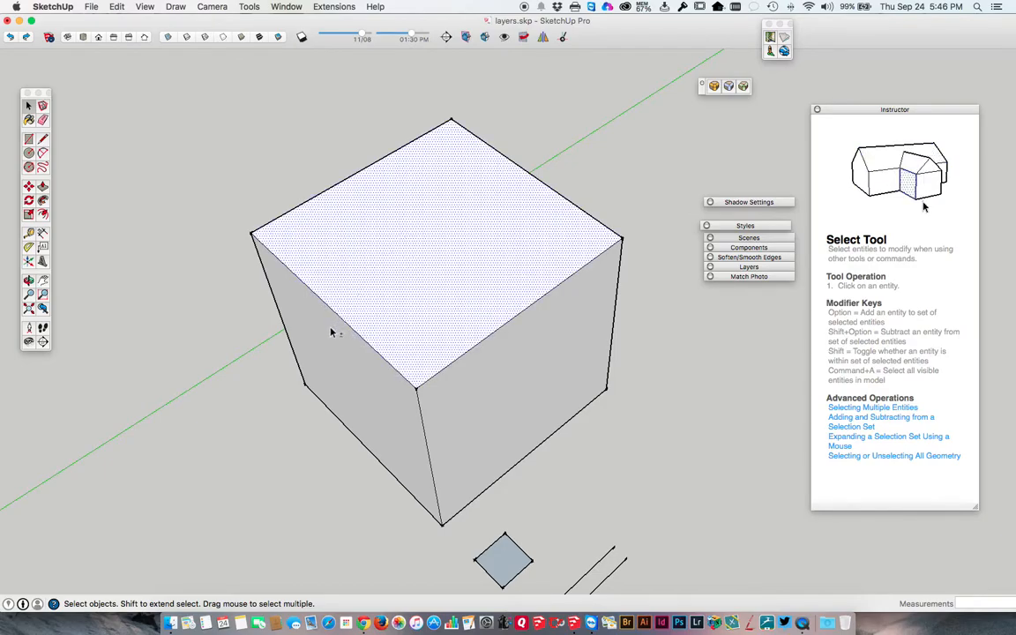
left_click(358, 292, "shift")
left_click(384, 270, "shift")
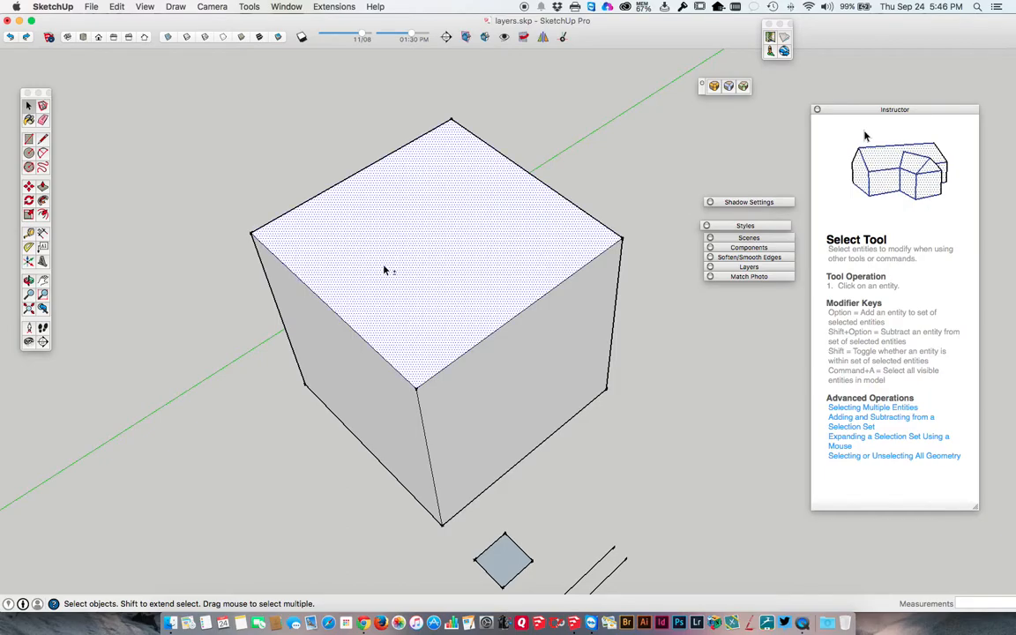
left_click(386, 260, "shift")
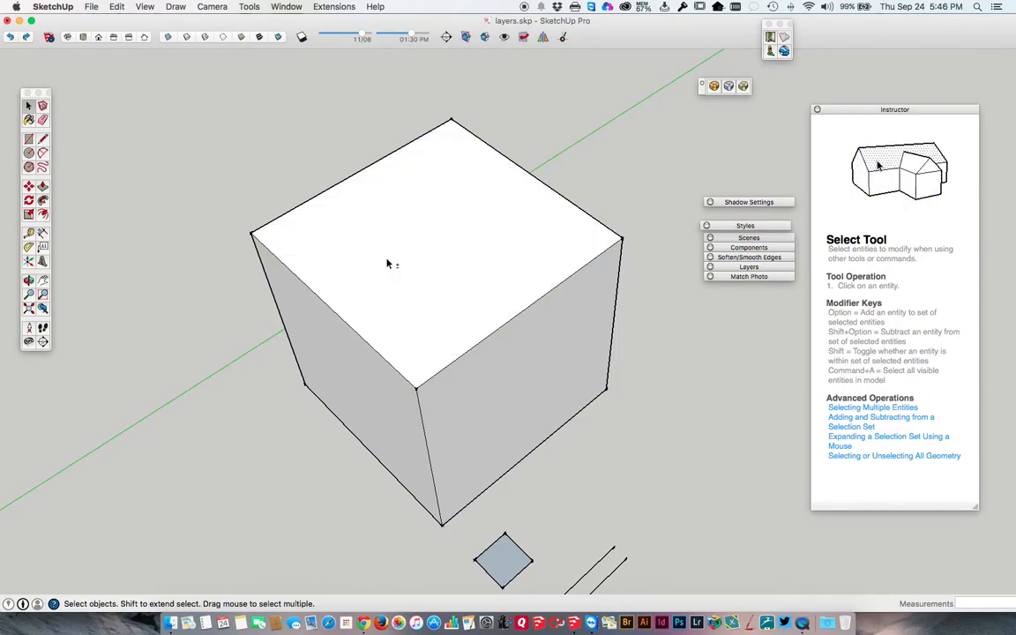
Add the cube's top face and its four bounding edges to the selection one by one.
left_click(324, 221)
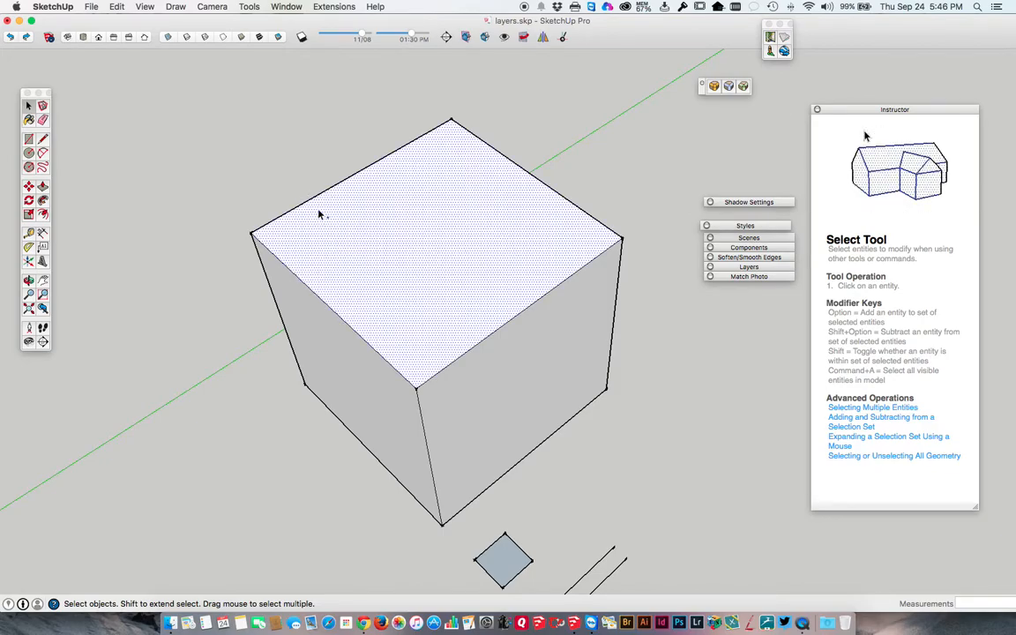
left_click(304, 203, "shift")
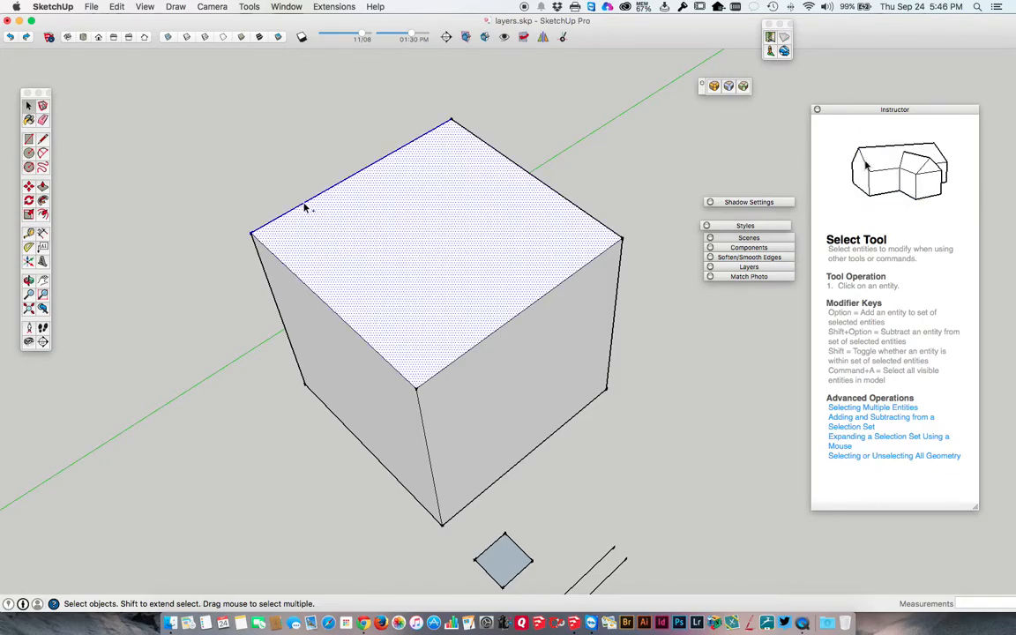
left_click(266, 247, "shift")
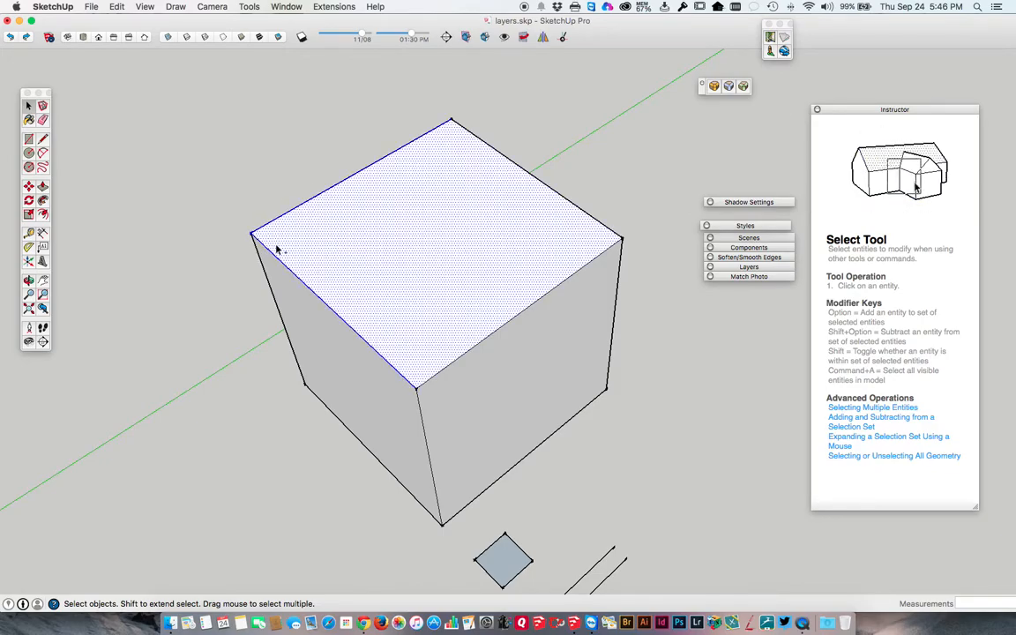
left_click(438, 378, "shift")
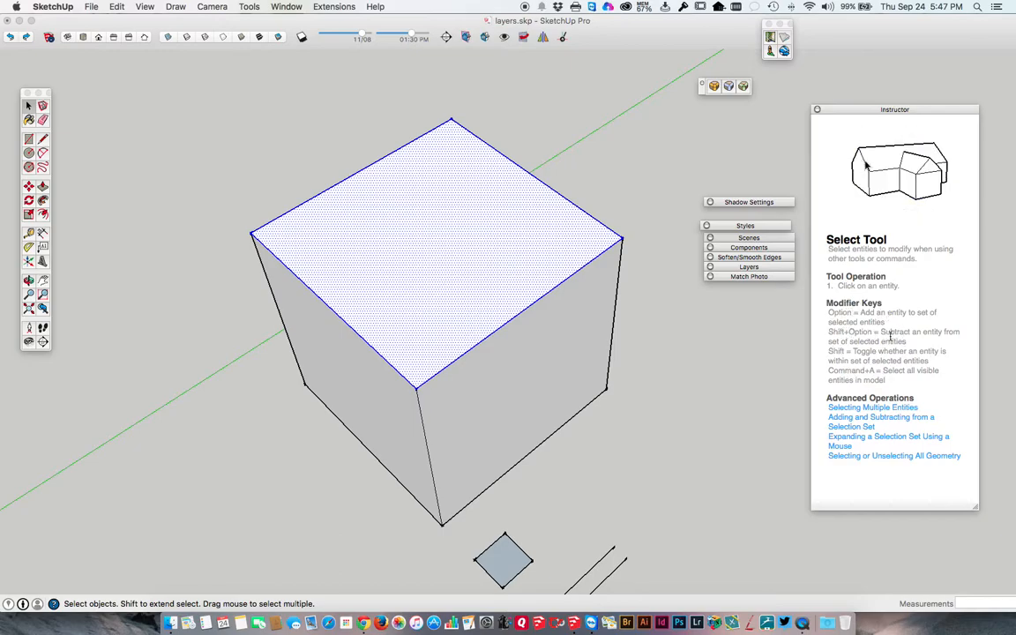
Subtract the top face and its four bounding edges from the selection one by one.
left_click(544, 239, "alt+shift")
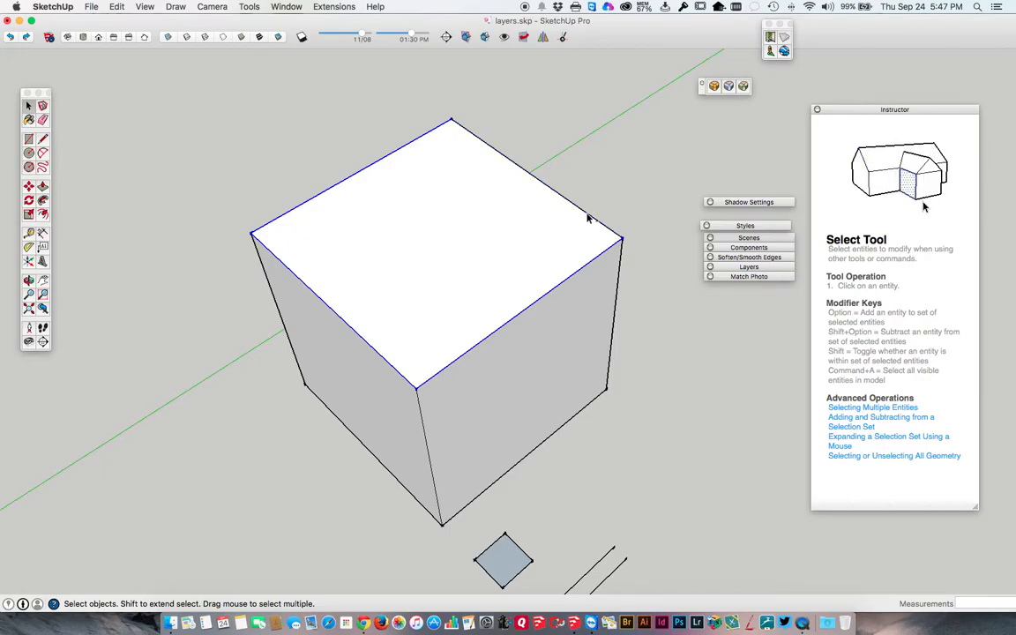
left_click(578, 272, "alt+shift")
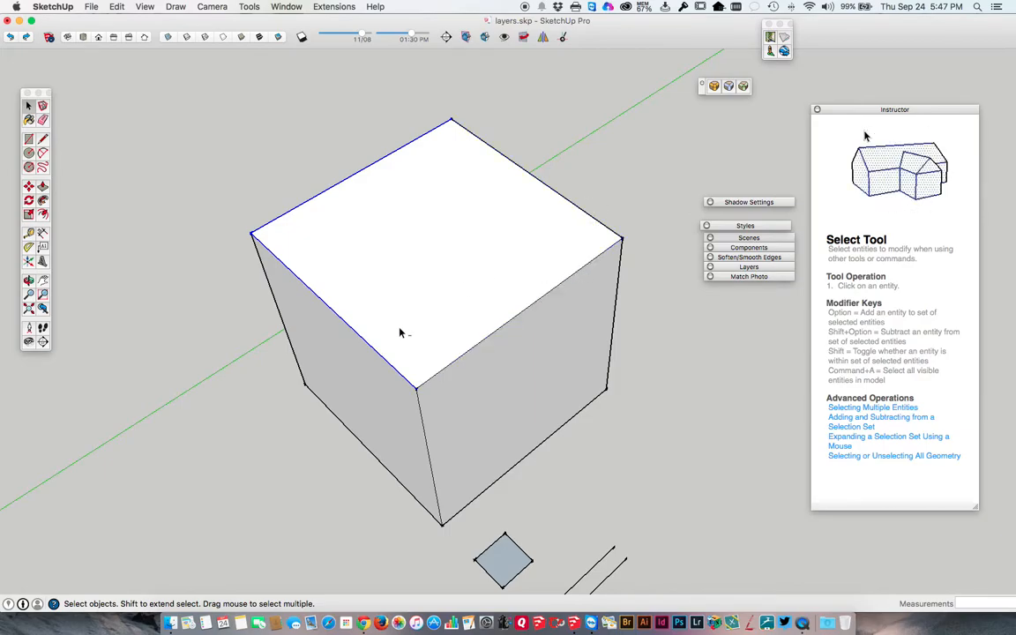
left_click(376, 356, "alt+shift")
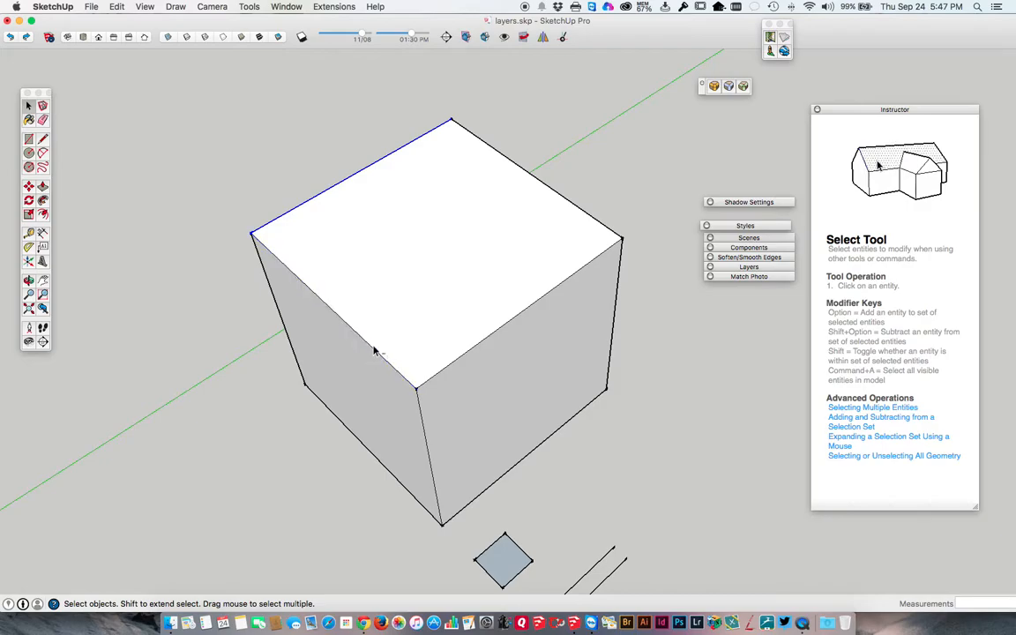
left_click(273, 226, "alt+shift")
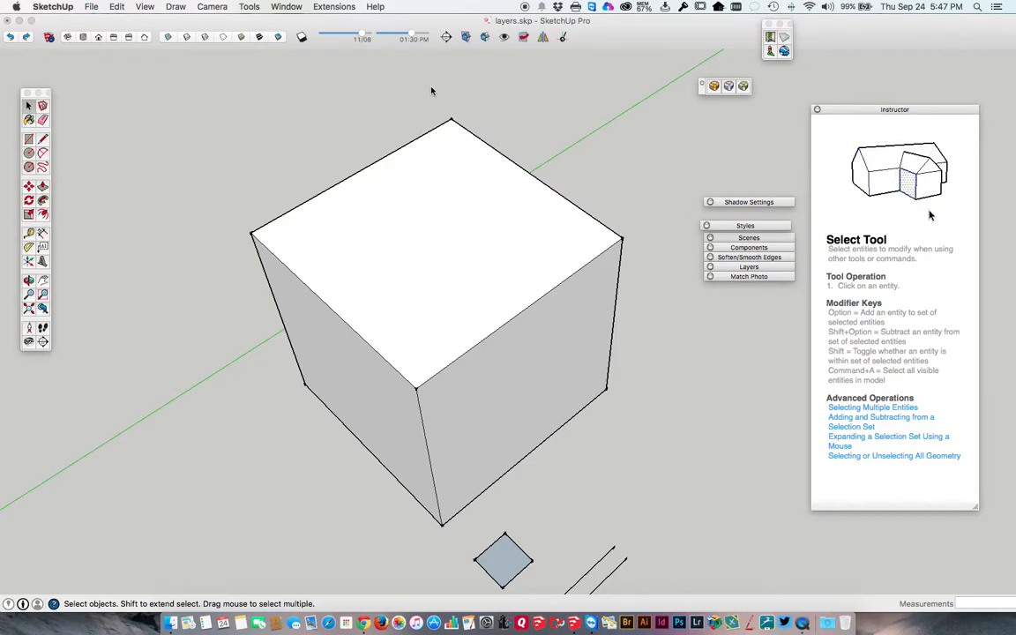
Draw a left-to-right selection window around the cube's far top corner, ending on the top face.
left_click(387, 83)
left_click_drag(386, 83, 526, 197)
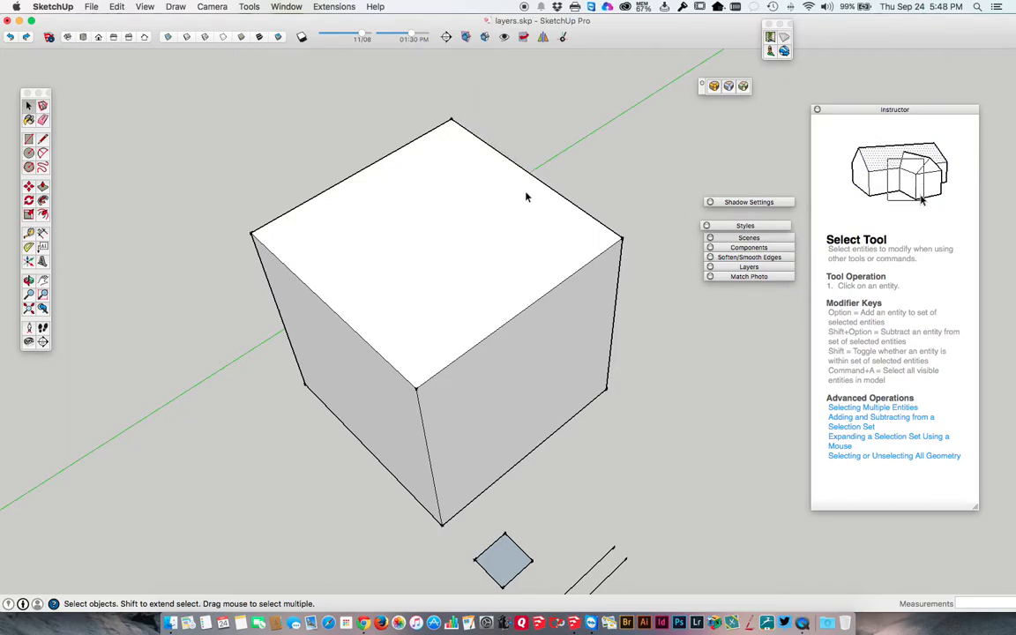
Draw left-to-right selection windows around the cube's front vertical edge to pick only that edge, then clear the selection.
middle_click_drag(476, 216, 382, 171)
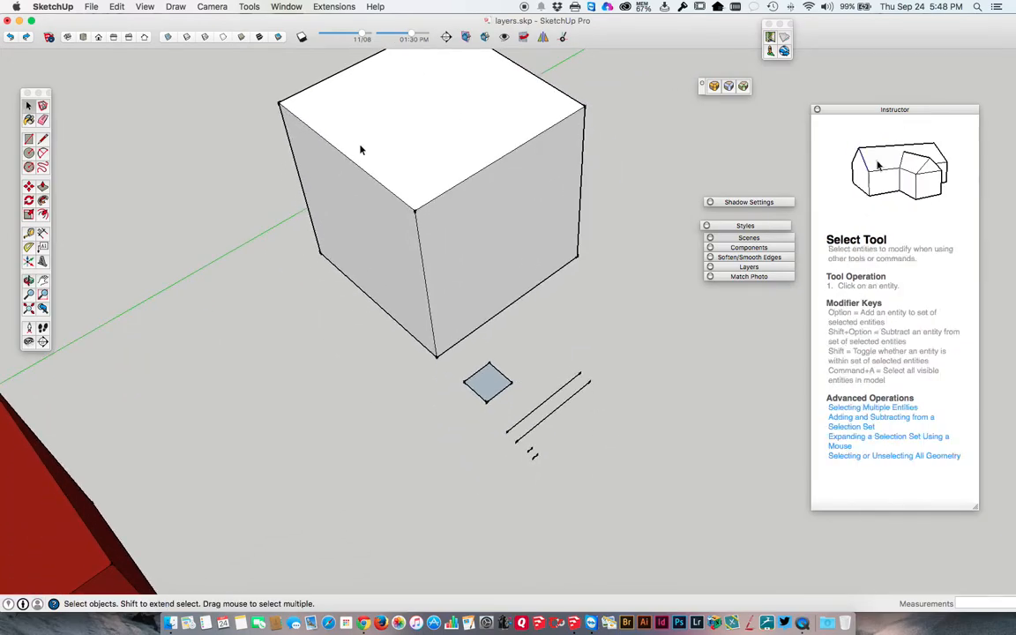
left_click_drag(358, 145, 479, 369)
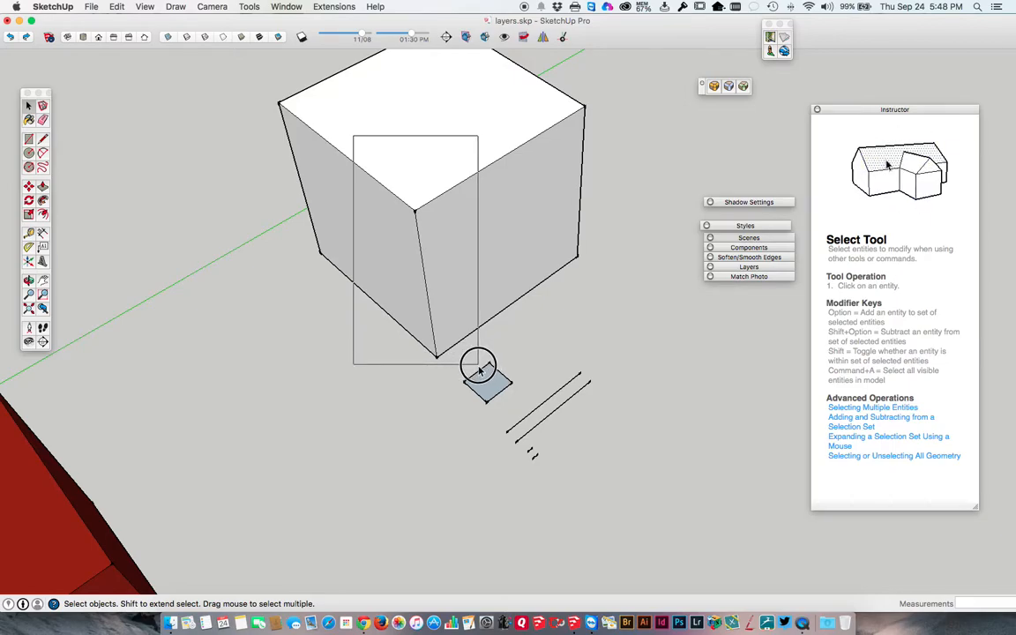
left_click_drag(479, 369, 479, 370)
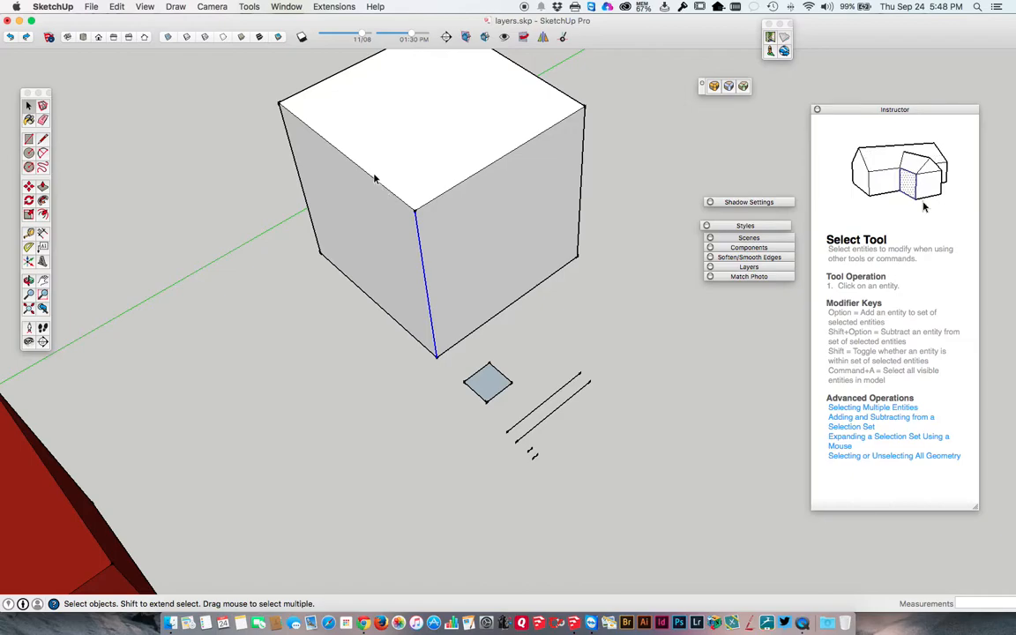
left_click_drag(348, 172, 470, 365)
left_click_drag(351, 183, 465, 377)
left_click(465, 357)
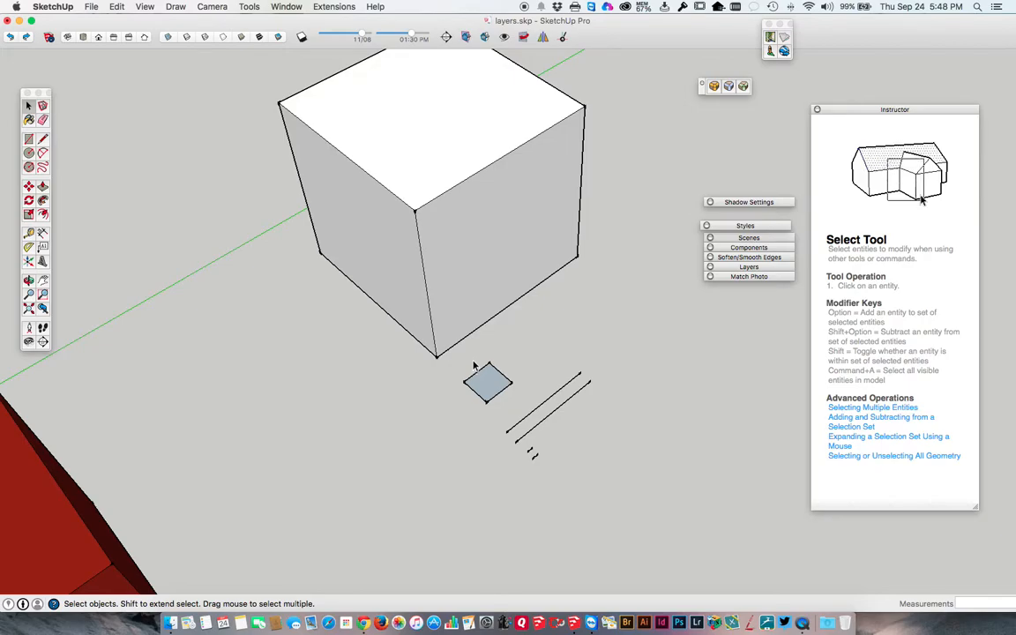
Draw right-to-left crossing windows over the cube's front bottom corner to pick its two side faces and adjoining edges, then clear the selection.
left_click_drag(465, 364, 347, 248)
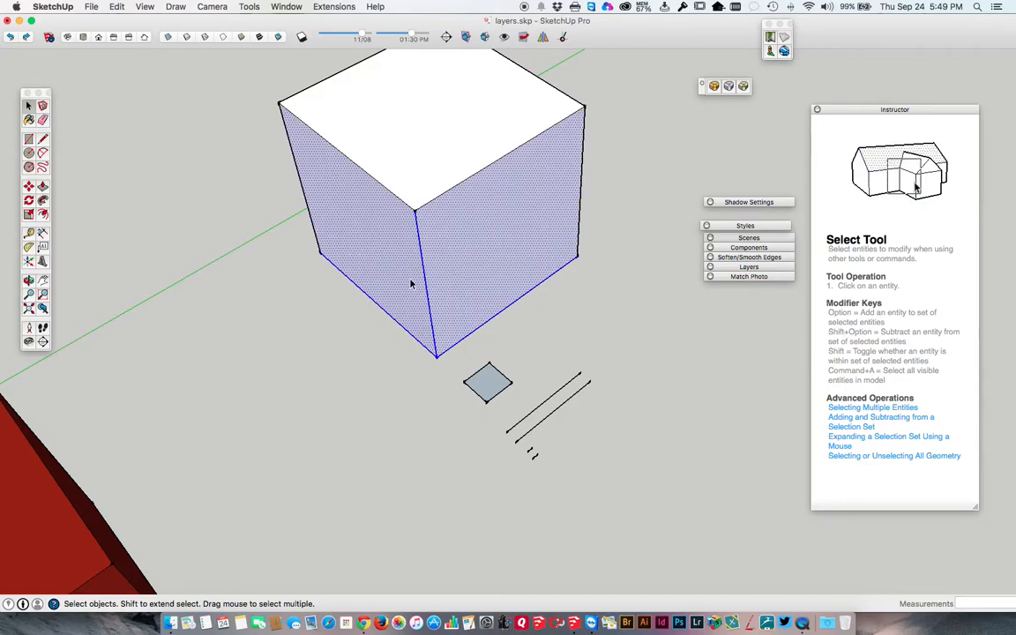
left_click_drag(461, 359, 360, 275)
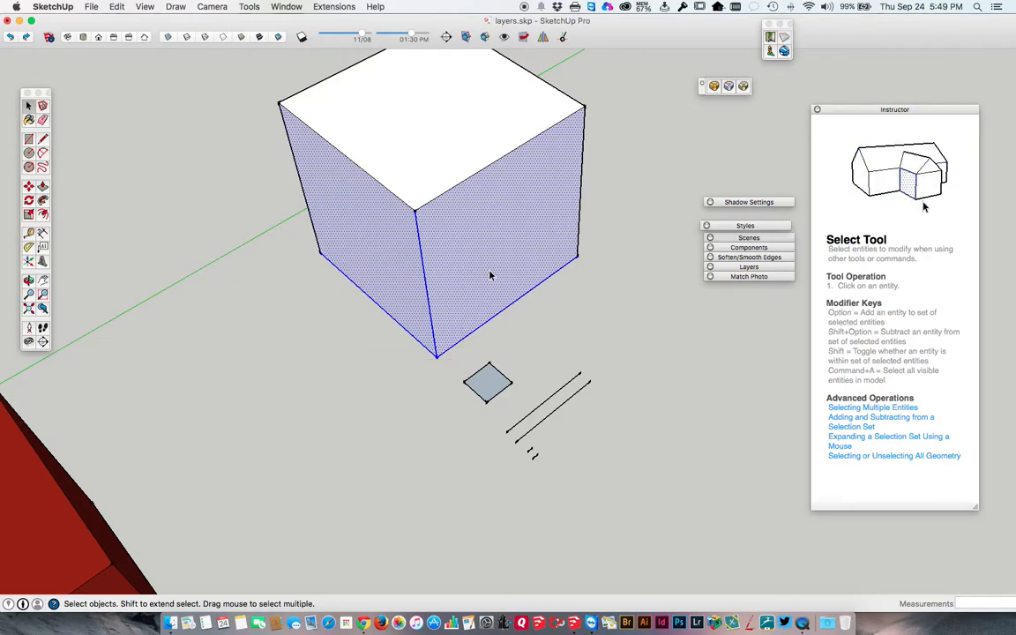
left_click(519, 313)
Select only the cube's top face, without its edges, then clear the selection.
middle_click_drag(447, 213, 438, 257)
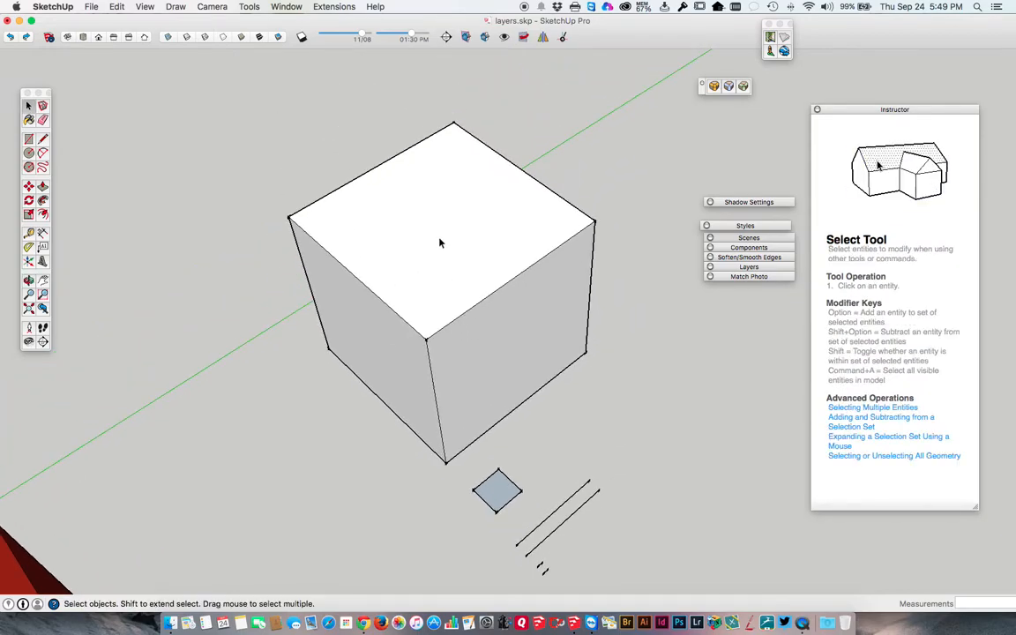
left_click(436, 237)
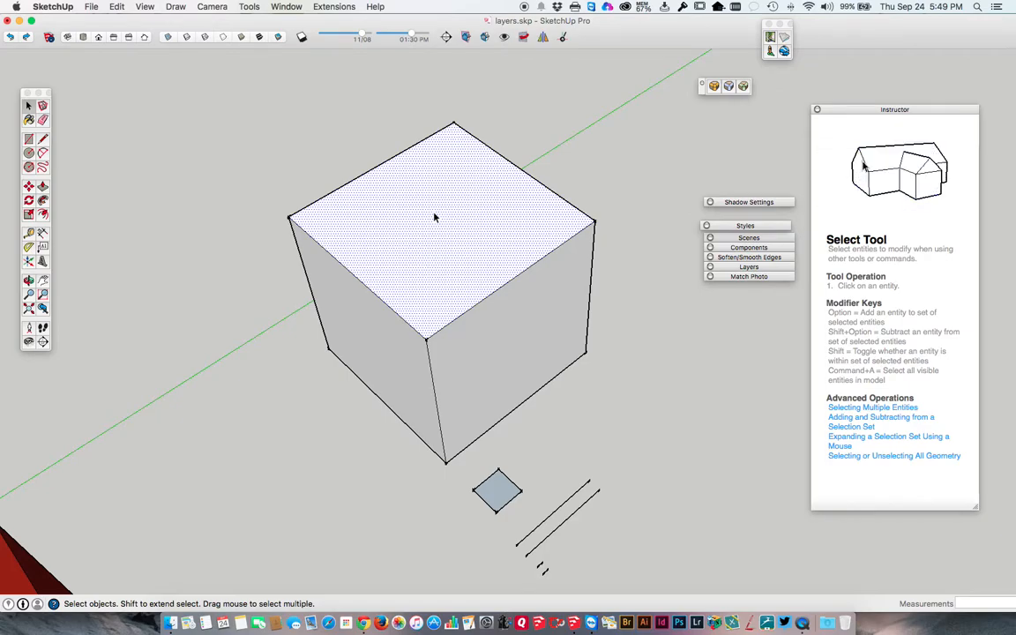
left_click(339, 160)
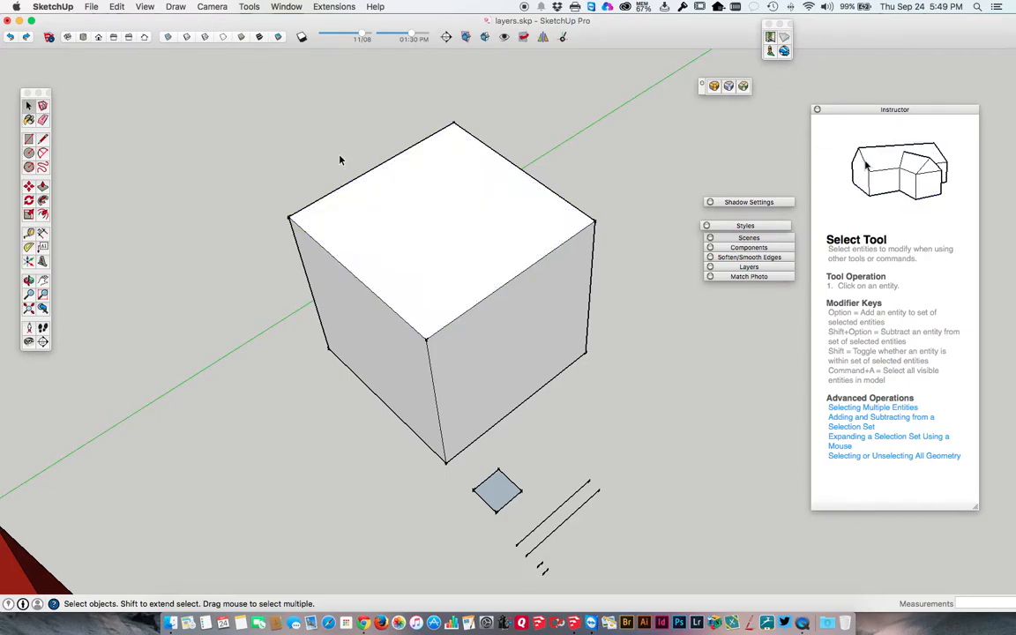
Select the cube's top face with its bounding edges, then select all the cube's connected geometry.
left_click(428, 232)
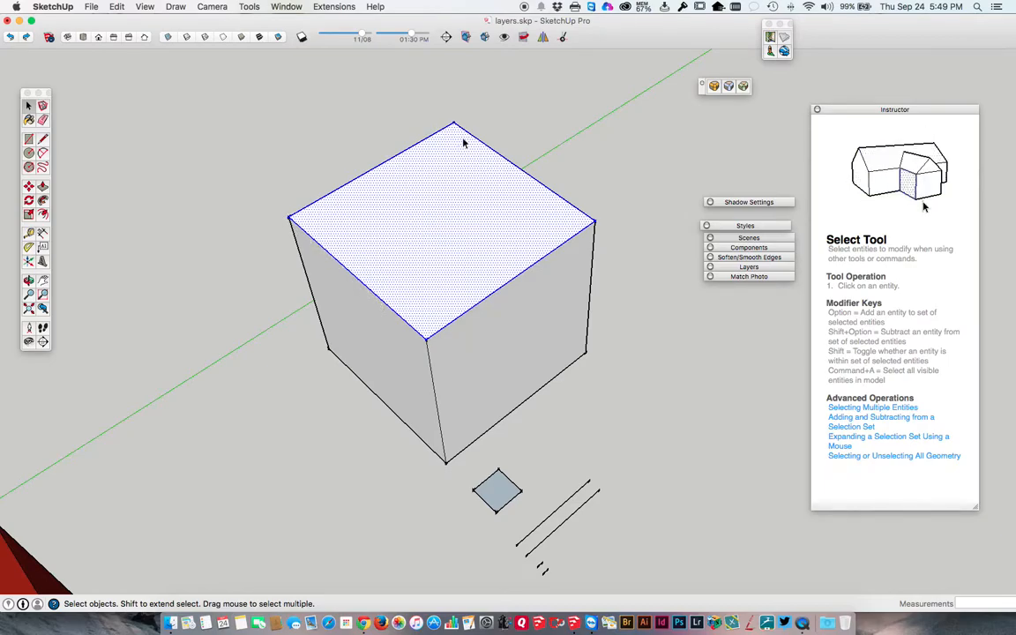
left_click(562, 170)
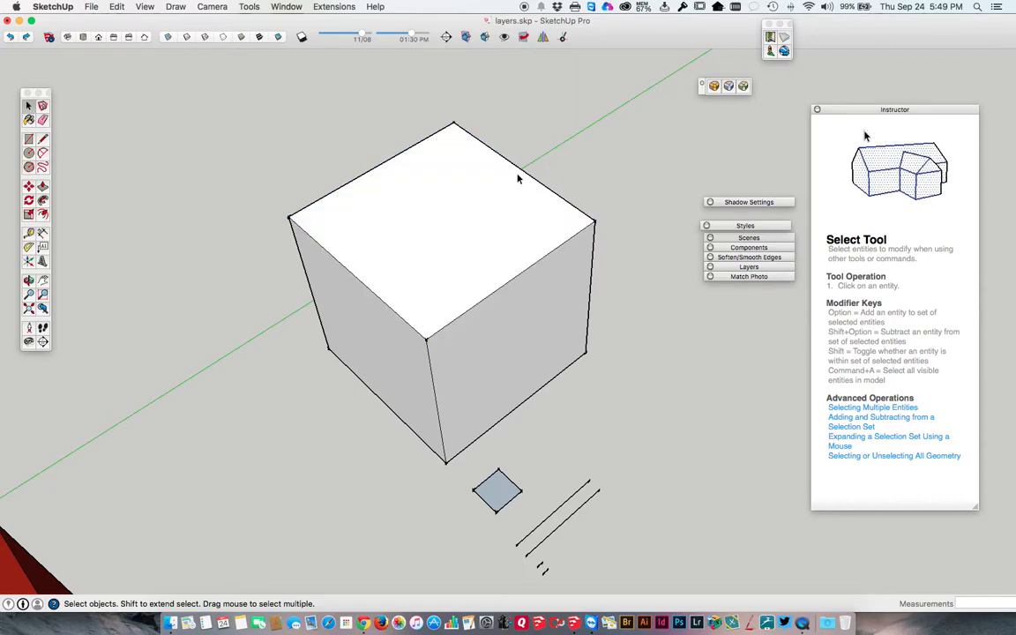
triple_click(430, 217)
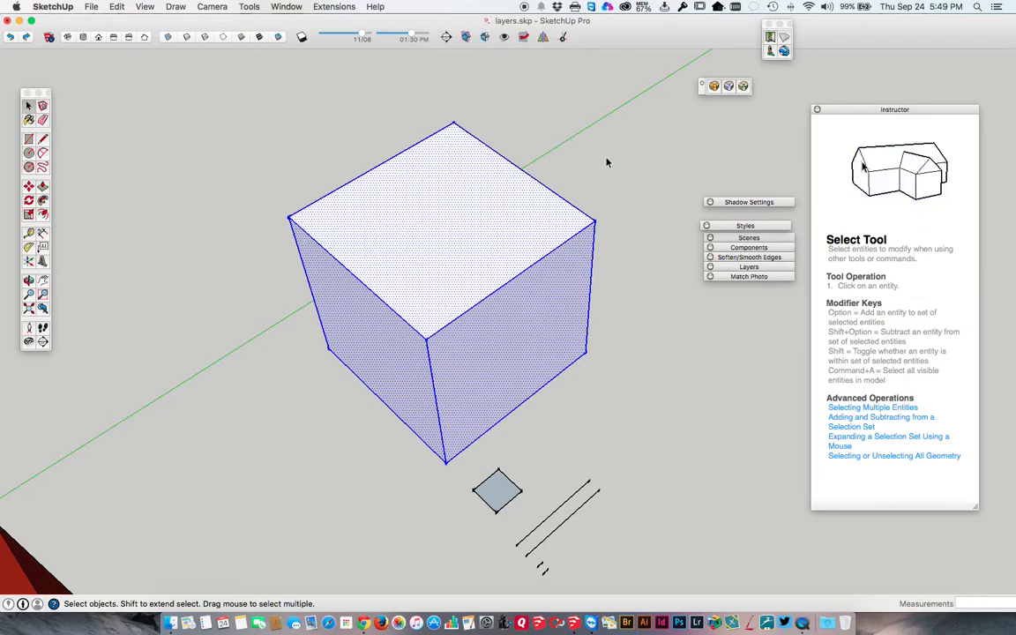
Select the cube's visible faces and edges individually, ending on the top face, then clear the selection.
left_click(458, 259)
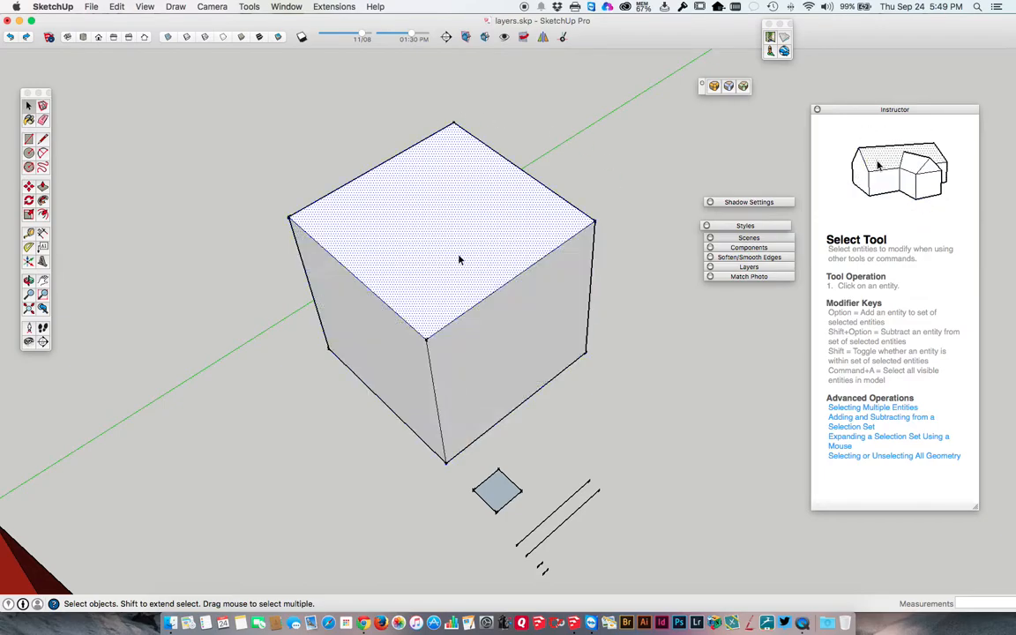
left_click(478, 306)
left_click(468, 338)
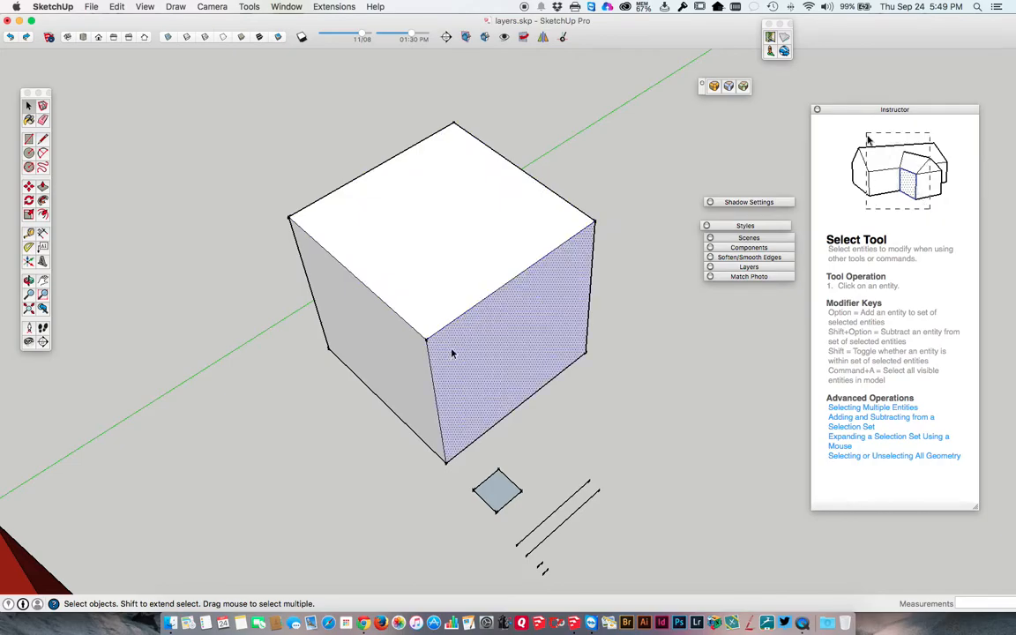
left_click(430, 364)
left_click(364, 317)
left_click(404, 253)
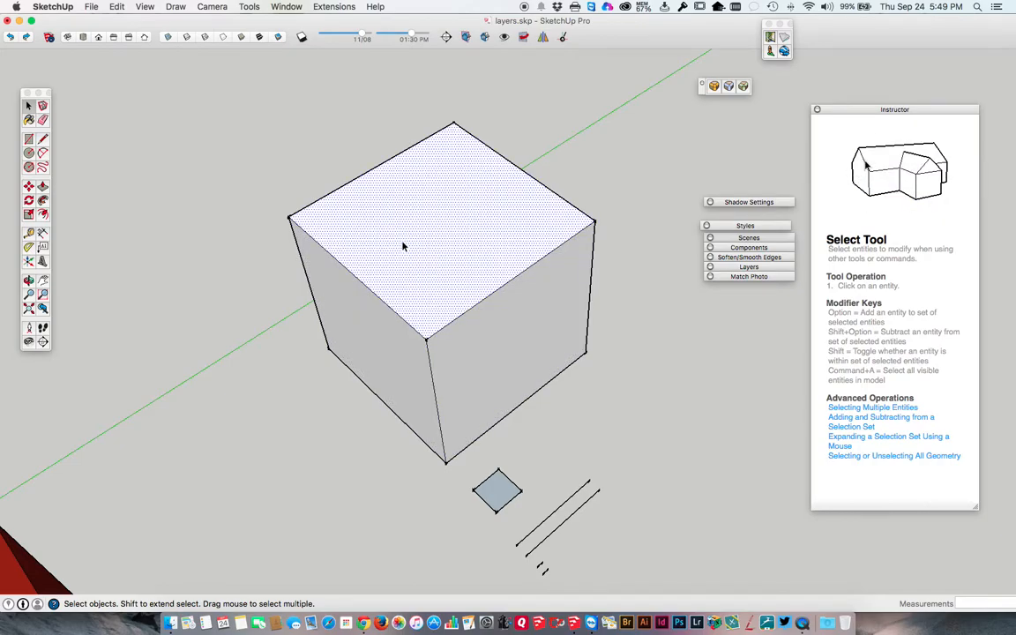
left_click(369, 172)
Draw right-to-left crossing windows over the upper part of the cube, then clear the selection.
left_click_drag(623, 333, 305, 115)
left_click_drag(629, 271, 433, 119)
left_click(290, 122)
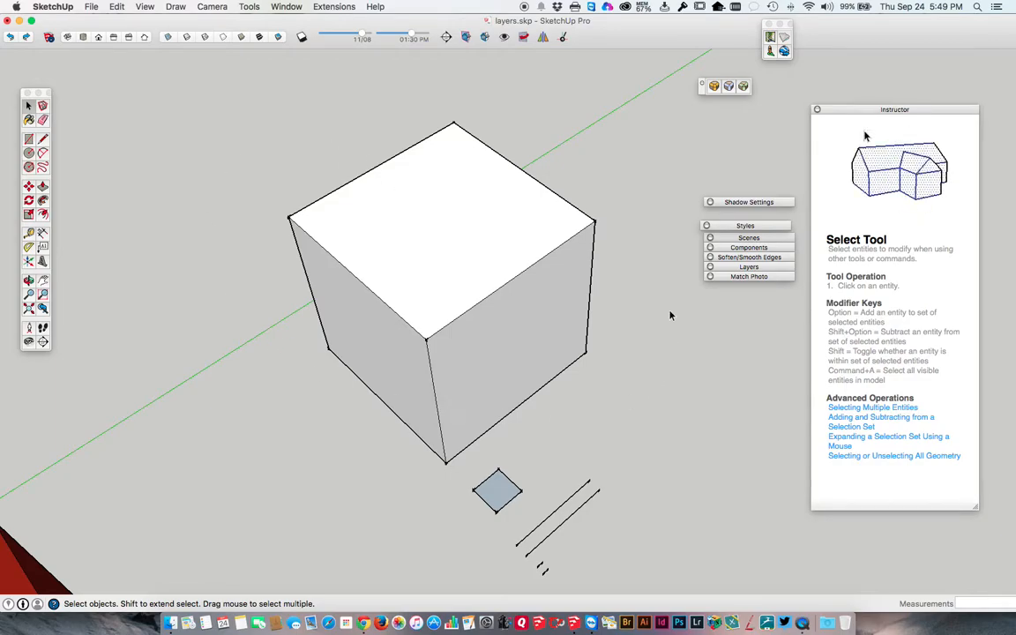
Select all of the cube's connected faces and edges and make them into a group.
left_click(444, 238)
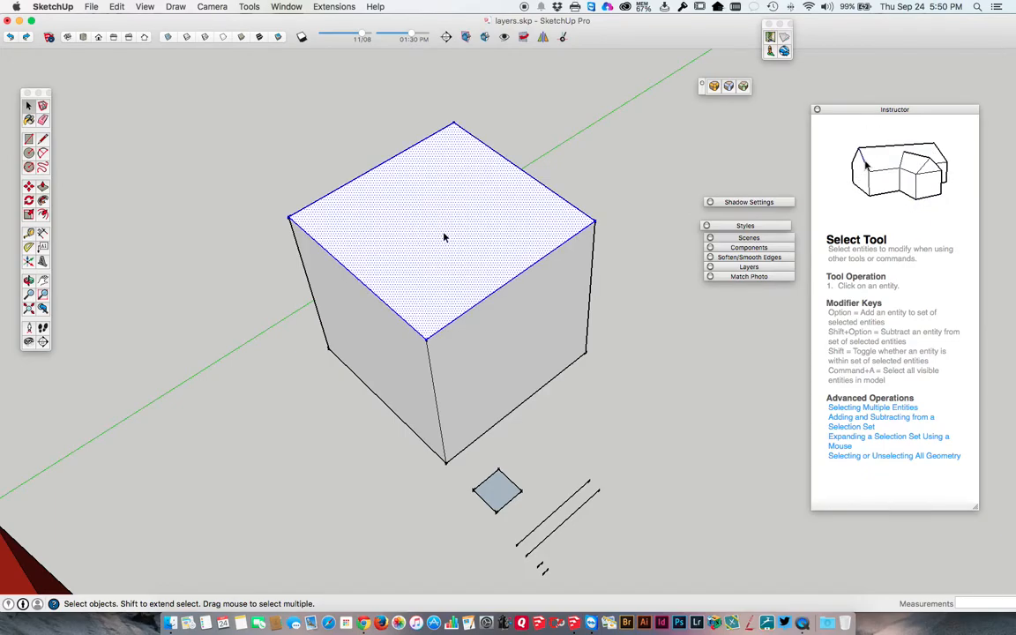
double_click(445, 236)
middle_click_drag(431, 247, 413, 263)
middle_click_drag(363, 294, 696, 266)
scroll(484, 227, "down", 3)
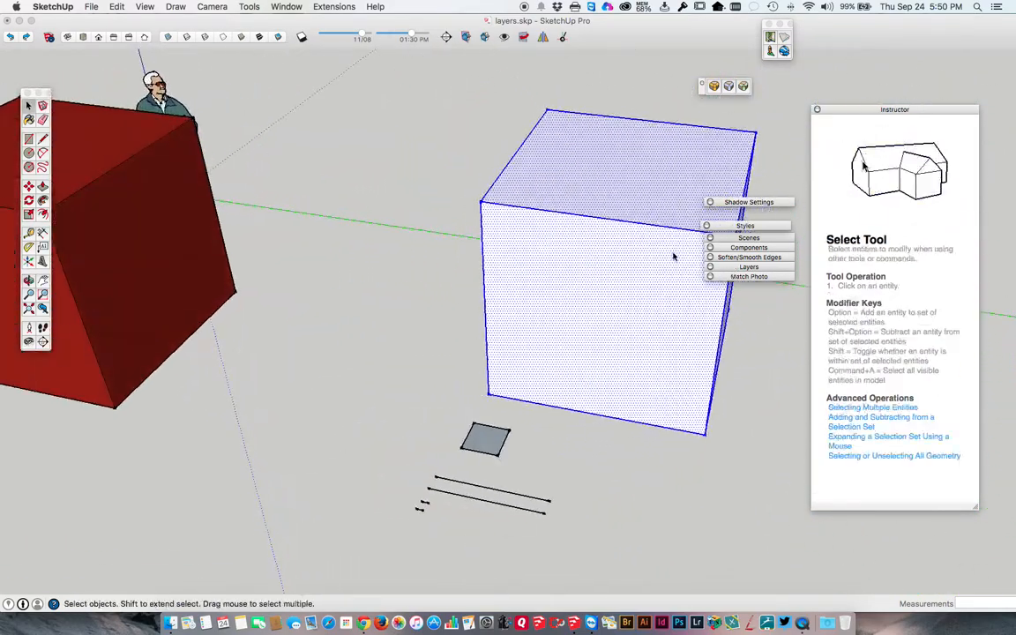
middle_click_drag(561, 213, 407, 234)
scroll(413, 226, "down", 2)
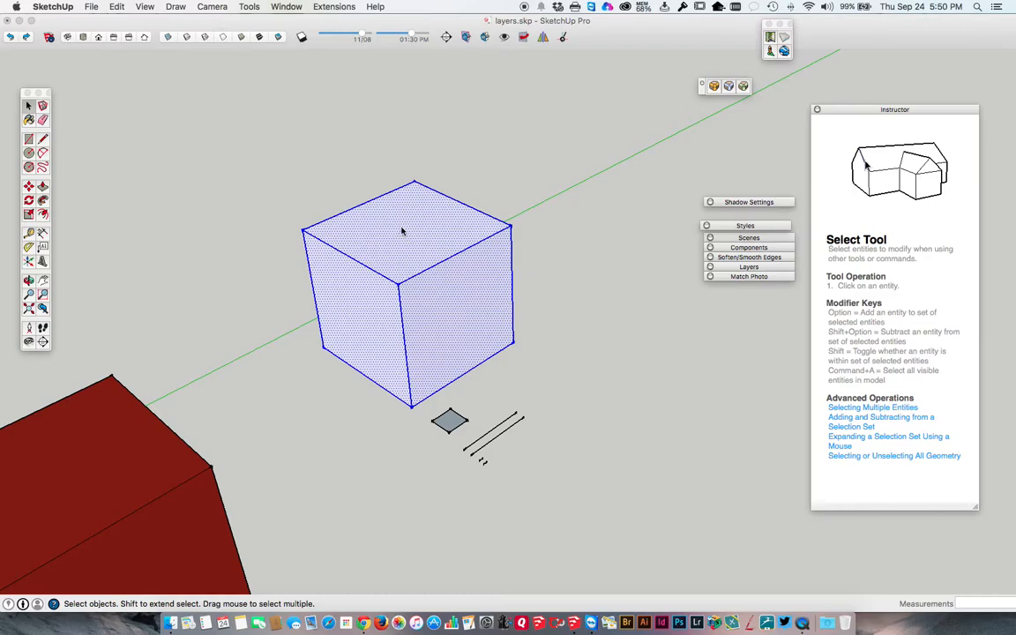
right_click(401, 232)
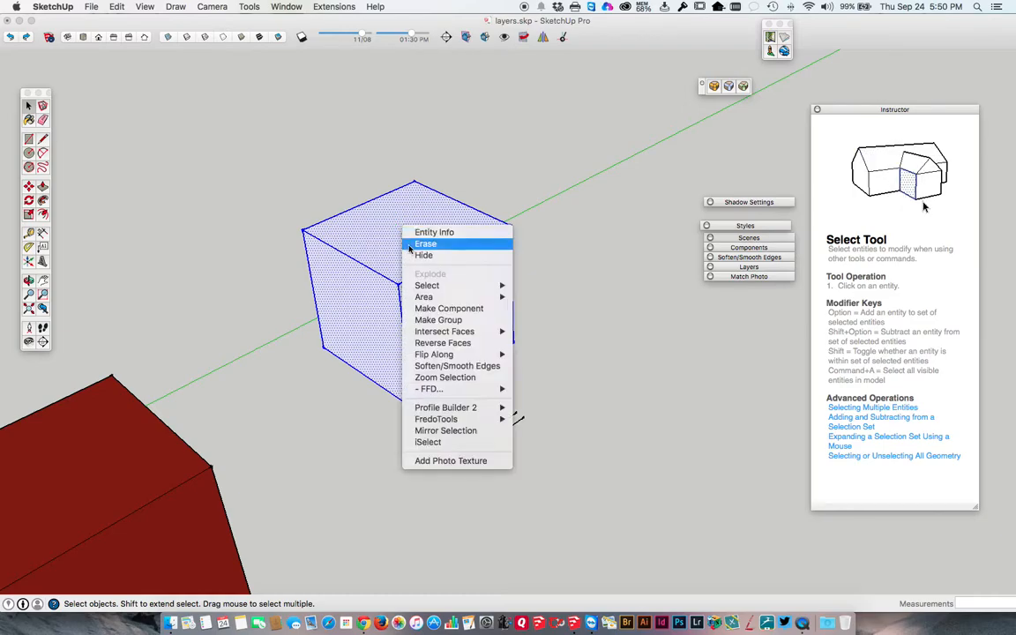
left_click(428, 321)
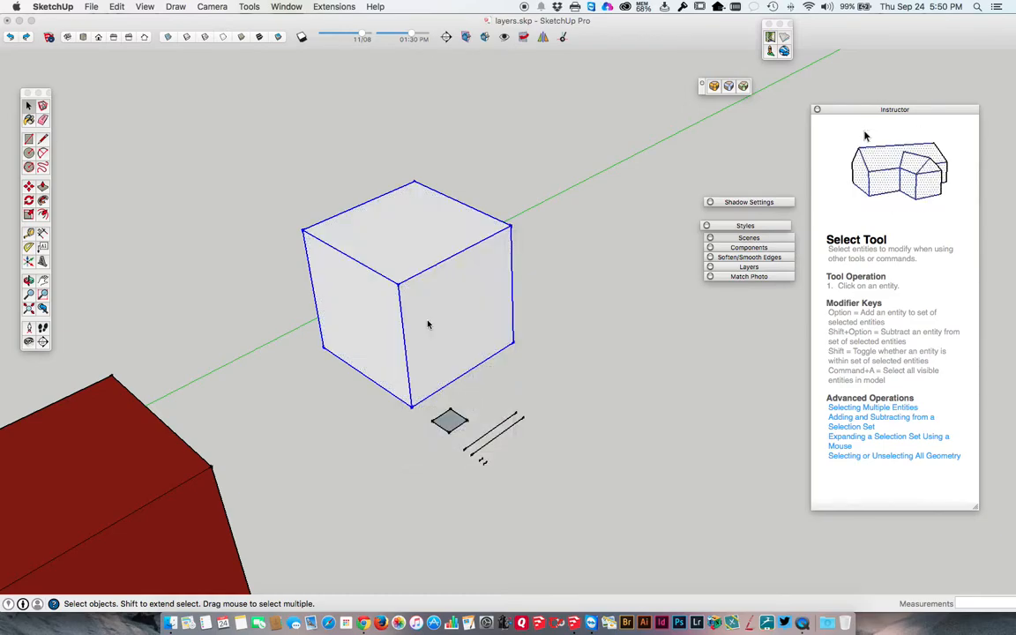
Deselect and reselect the grouped cube repeatedly from its different faces, ending with the group selected.
left_click(512, 208)
left_click(428, 213)
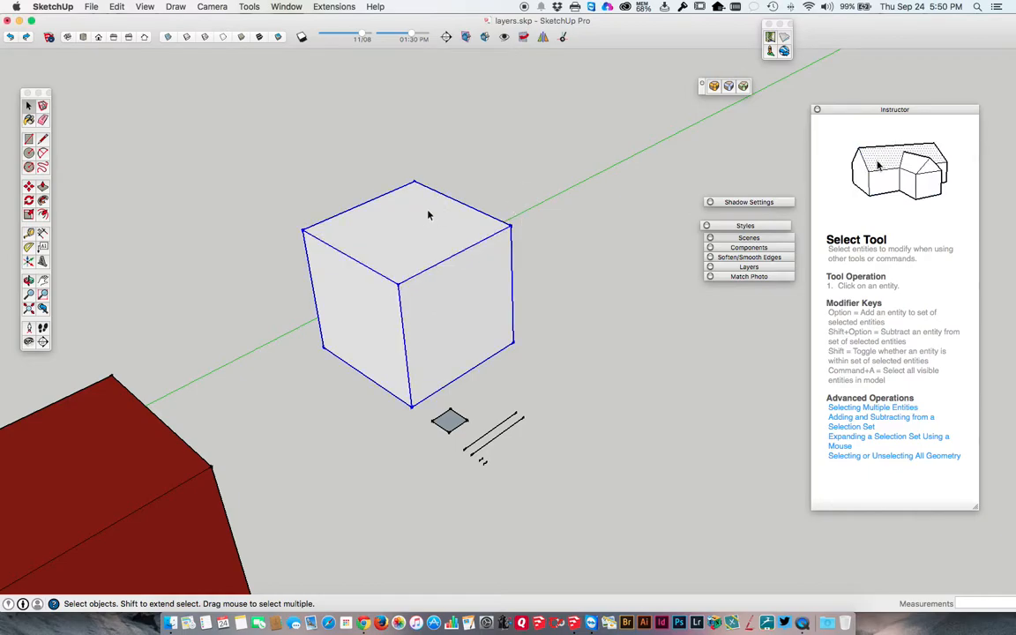
left_click(526, 196)
left_click(425, 213)
left_click(494, 209)
left_click(423, 212)
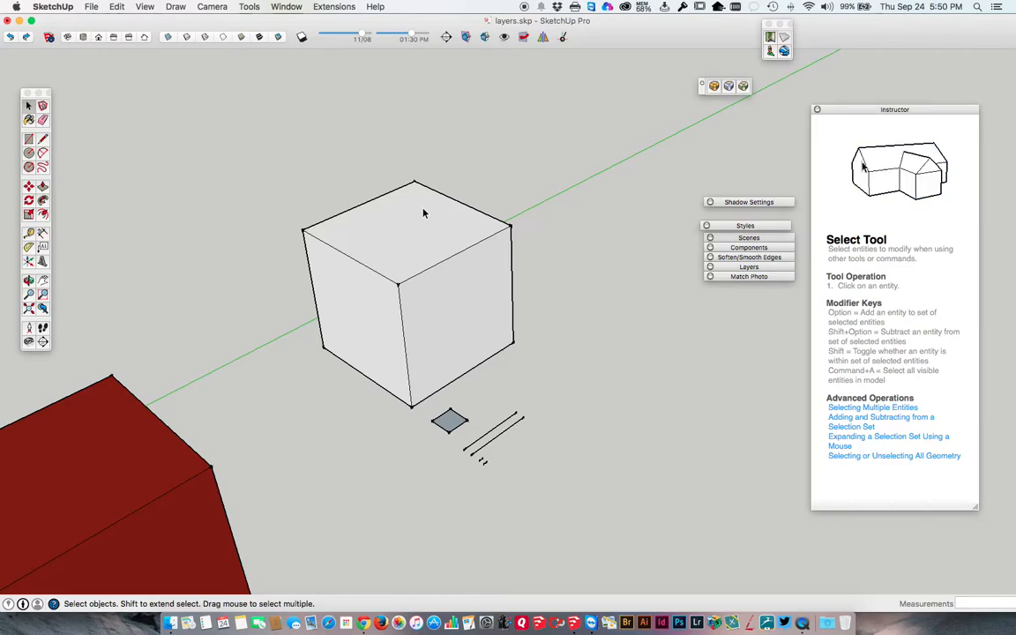
left_click(424, 213)
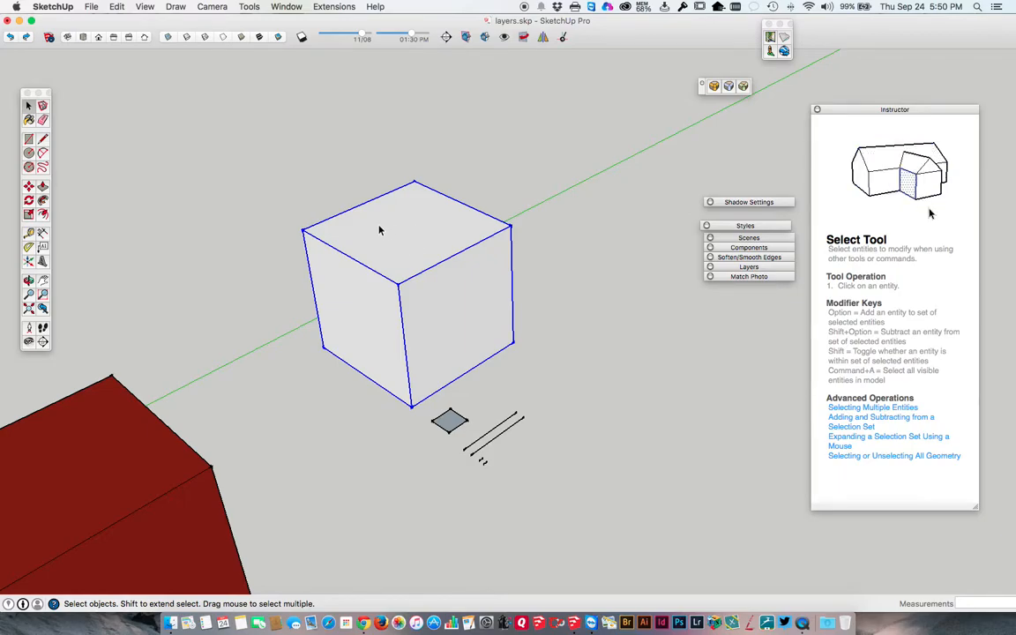
left_click(309, 199)
left_click(368, 230)
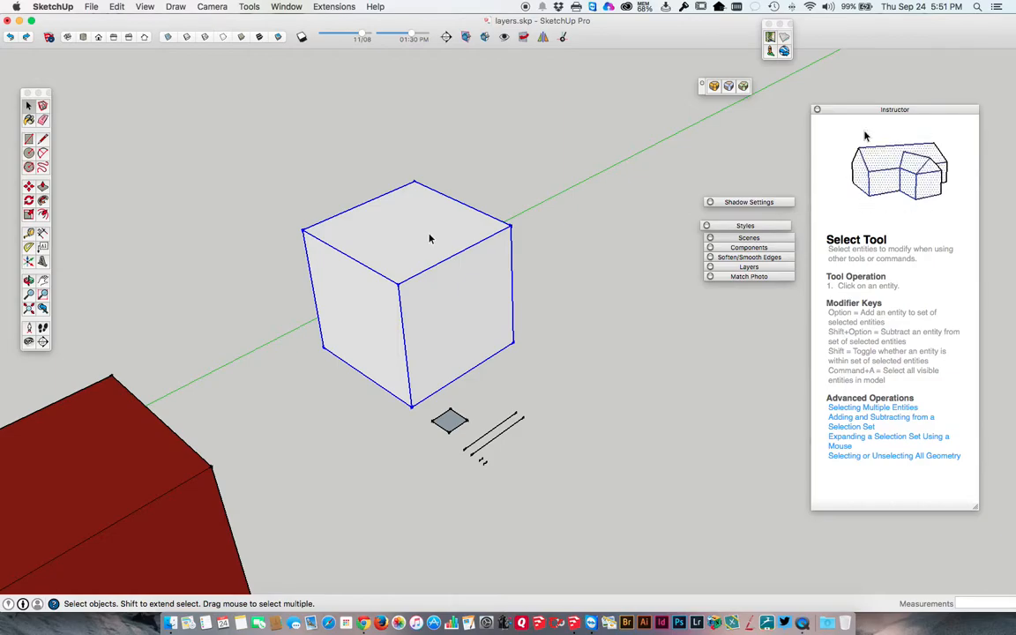
left_click(550, 286)
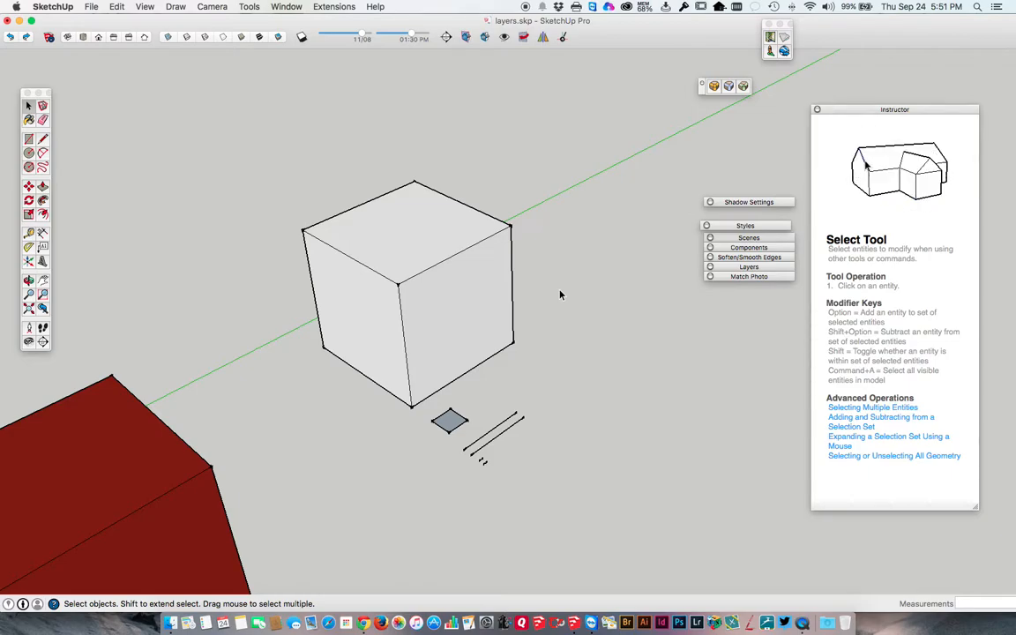
left_click(449, 285)
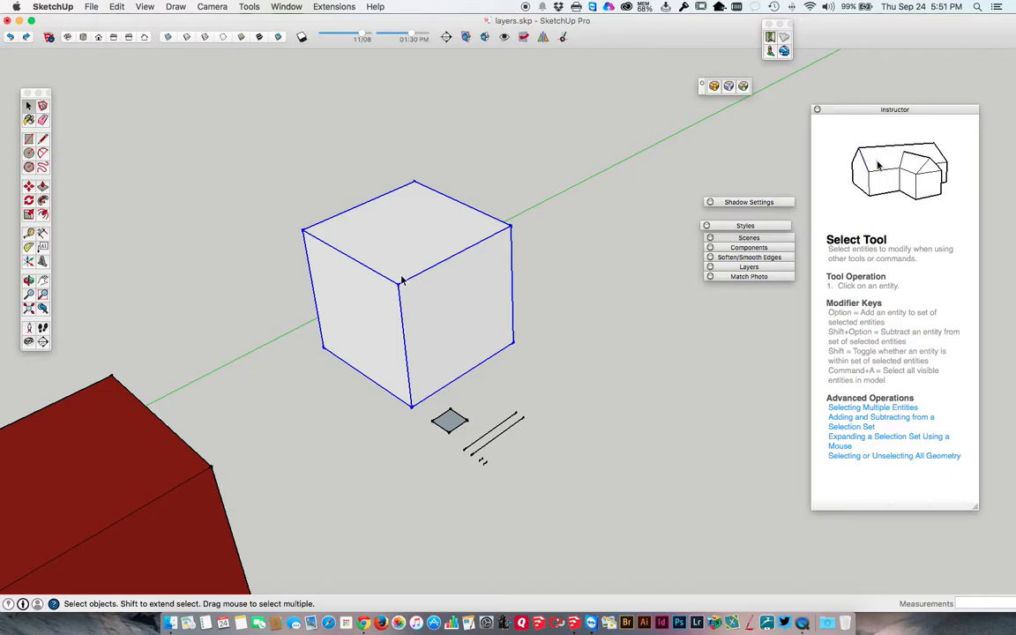
Switch from the layers.skp model to the open components.skp model.
scroll(407, 280, "down", 5)
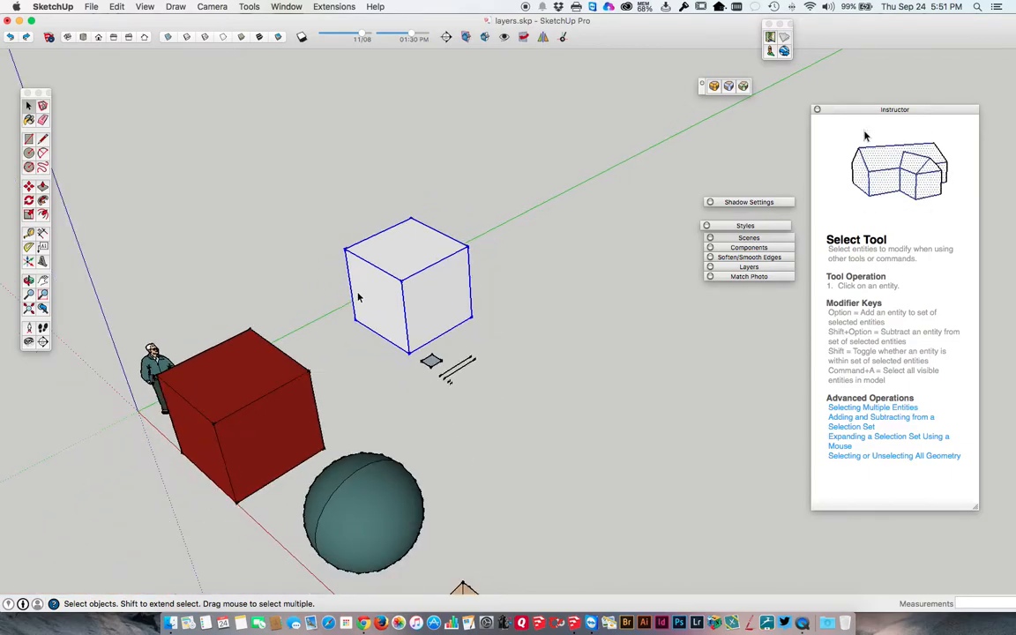
key("o")
left_click_drag(397, 289, 431, 200)
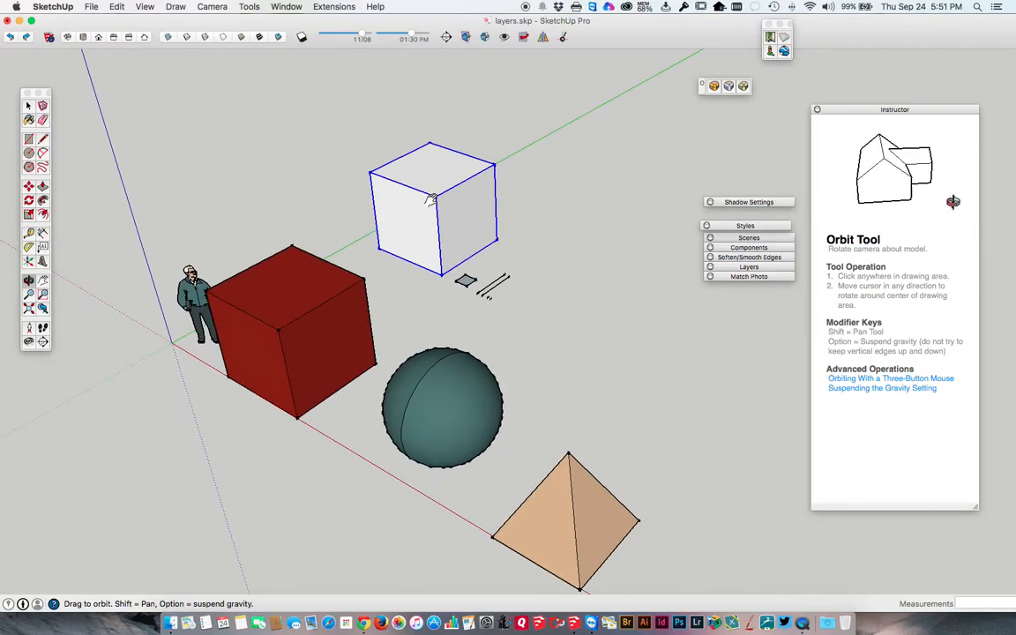
key("space")
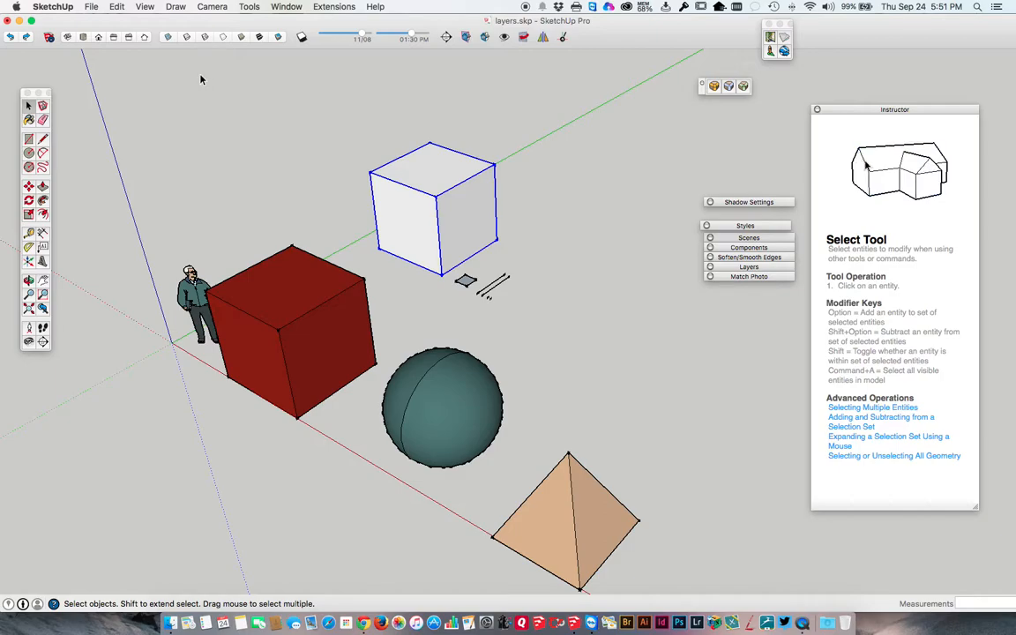
mouse_move(3, 7)
left_click(521, 225)
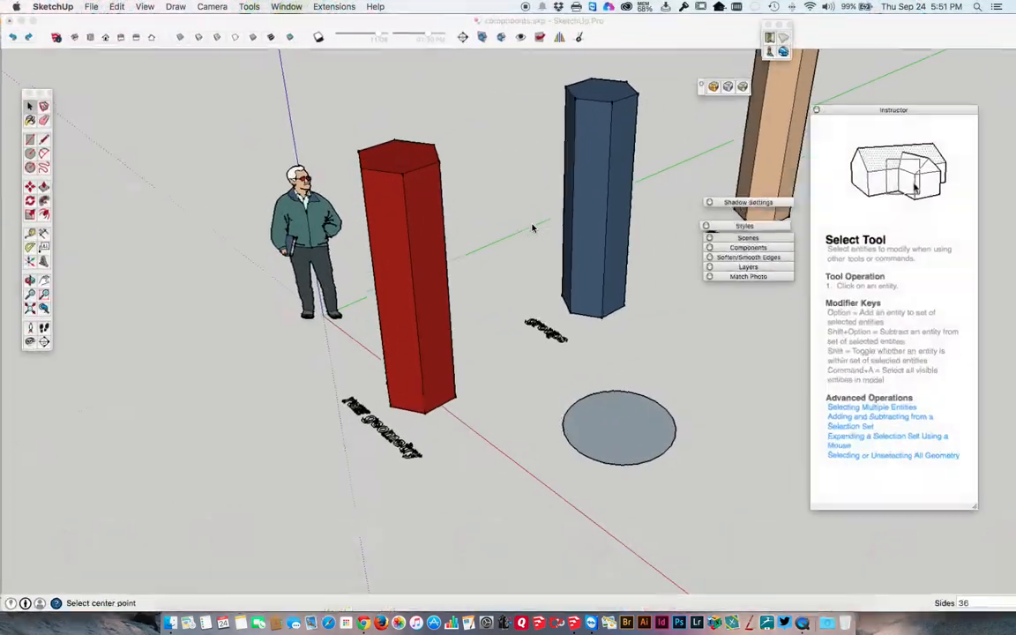
Delete the circle's face and its remaining edge from the ground near the red and blue columns.
left_click(29, 105)
middle_click_drag(436, 241, 529, 304)
left_click(646, 450)
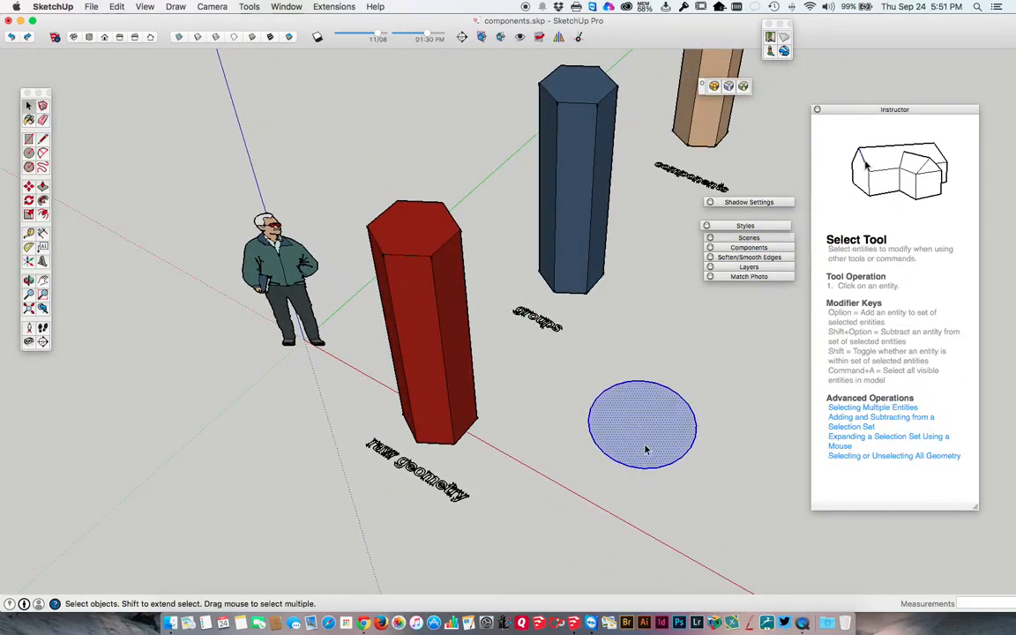
key("Delete")
left_click(598, 400)
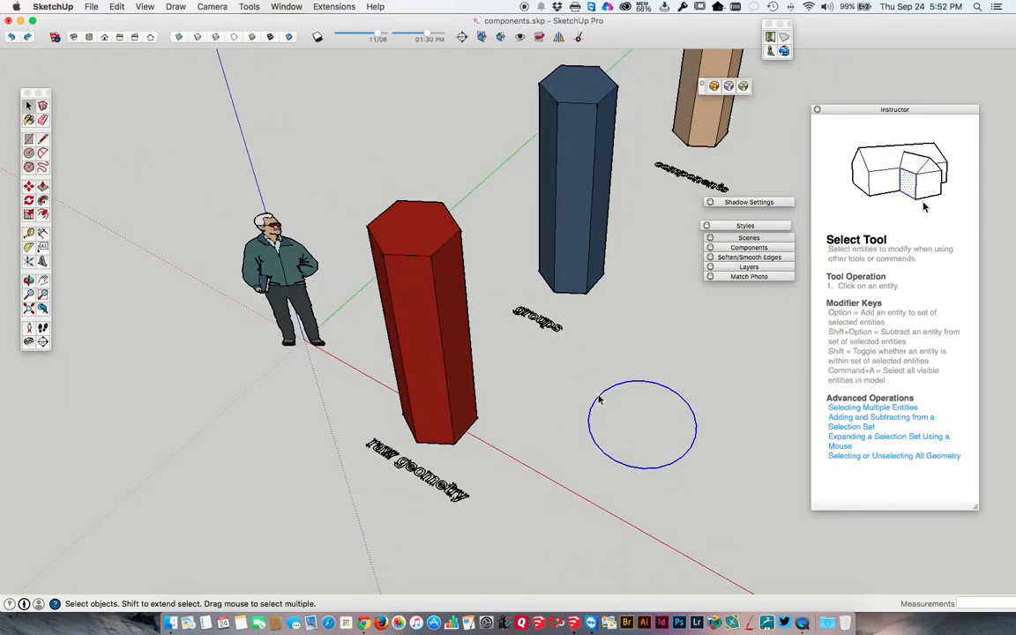
key("Delete")
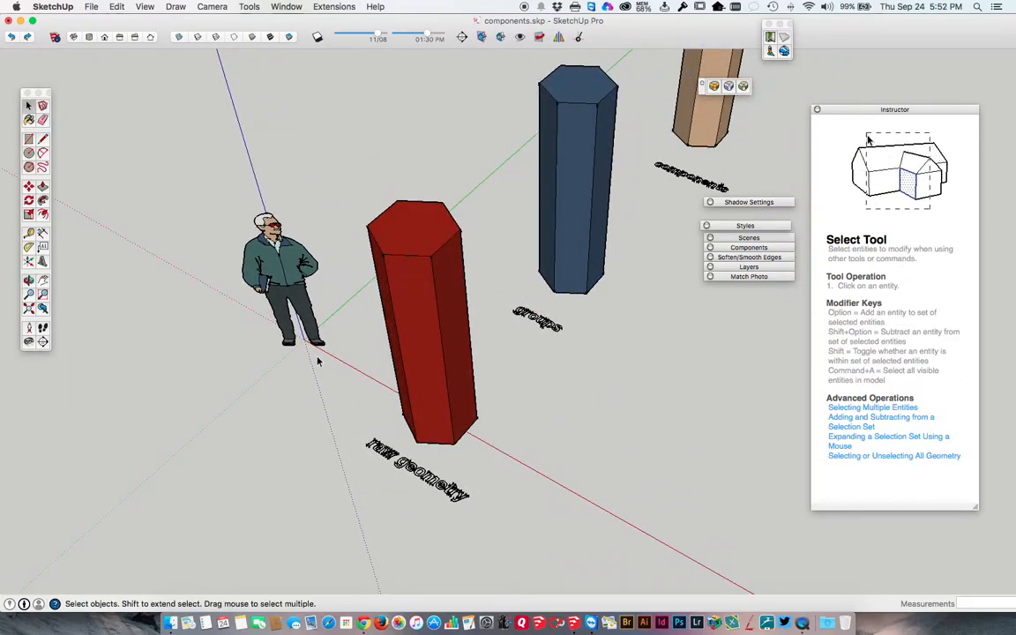
Draw a hexagon with an inscribed radius of about 1' 1" on the ground beside the red column.
left_click(29, 167)
left_click(592, 458)
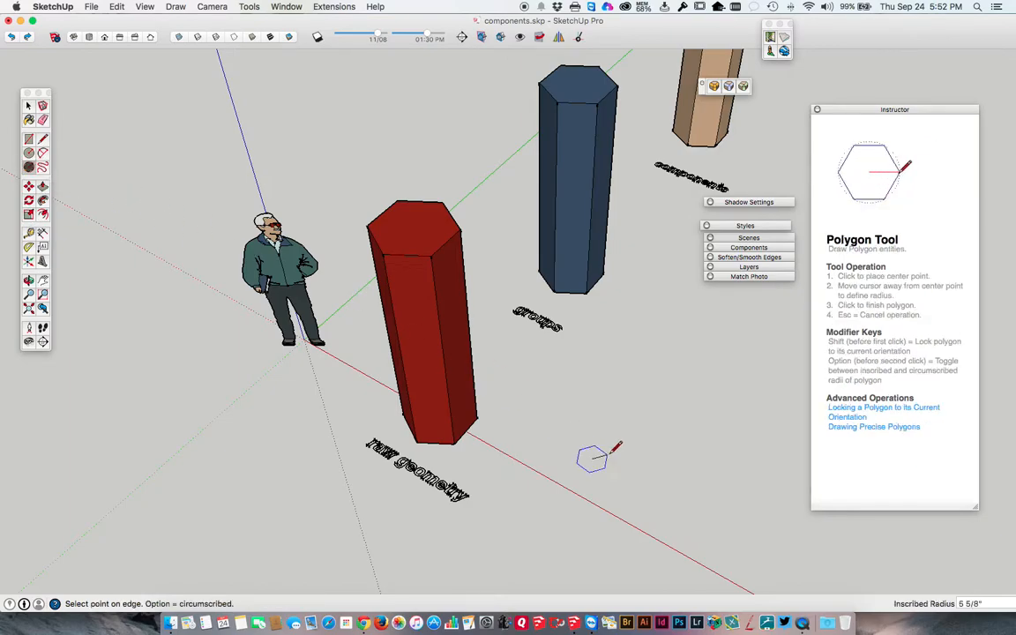
left_click(629, 436)
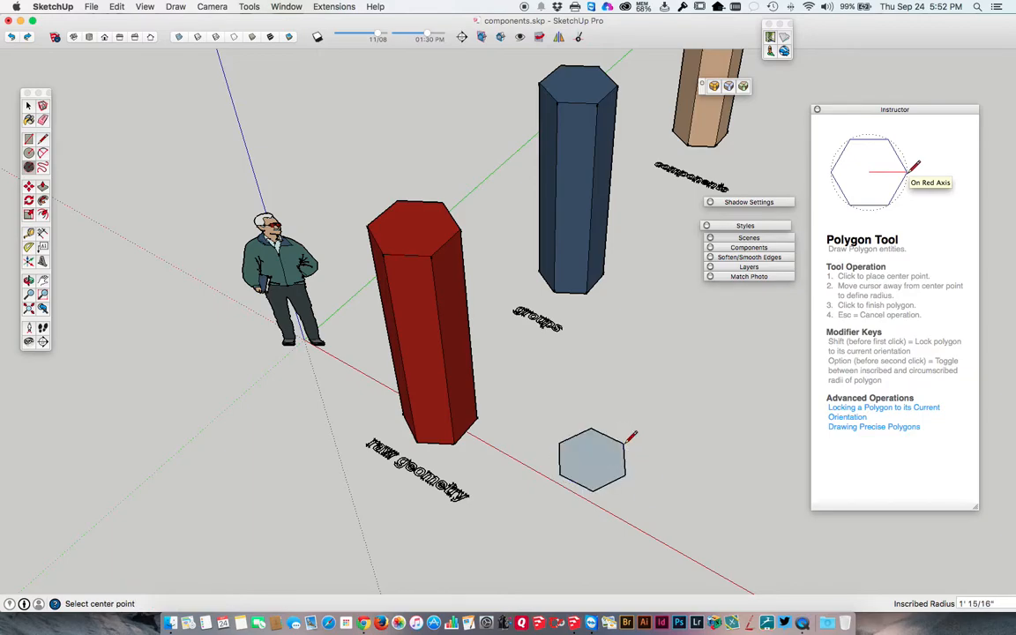
Push/Pull the hexagon face up about 7' 1/16" into a column.
key("p")
left_click_drag(585, 462, 551, 363)
middle_click_drag(579, 364, 634, 284)
middle_click_drag(619, 210, 550, 202)
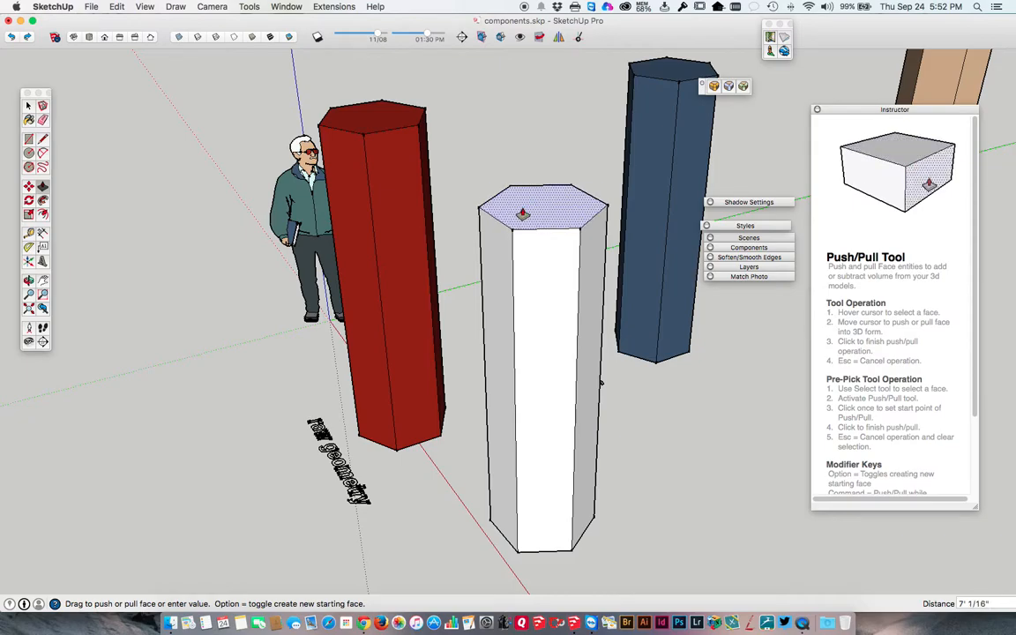
left_click(530, 208)
middle_click_drag(533, 356, 359, 262)
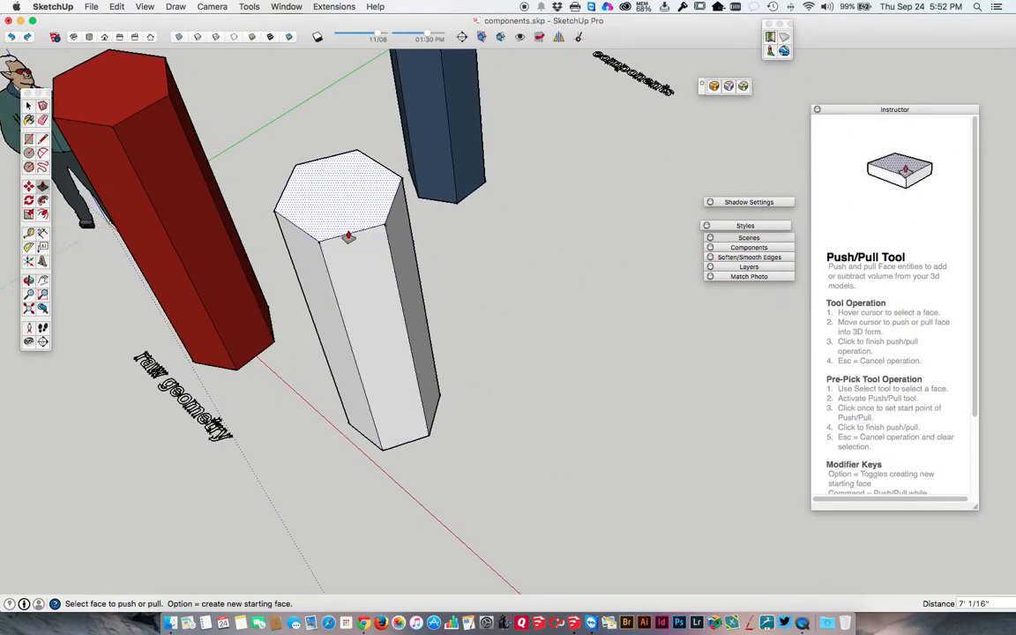
Draw two more hexagons on the ground beside the white column.
left_click(29, 165)
left_click(489, 410)
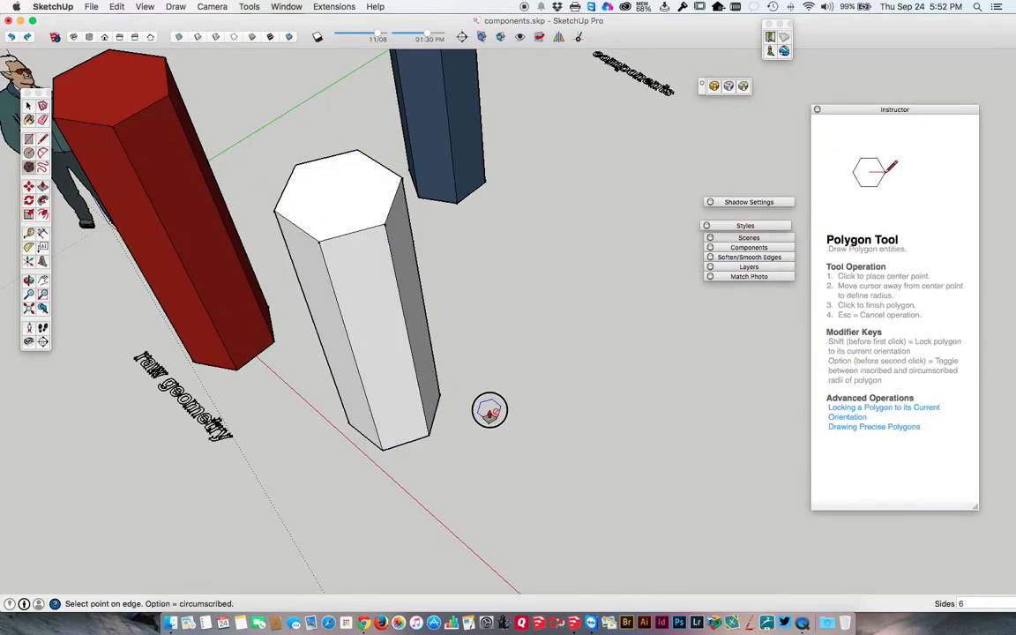
left_click(531, 417)
left_click(551, 352)
left_click(592, 361)
key("space")
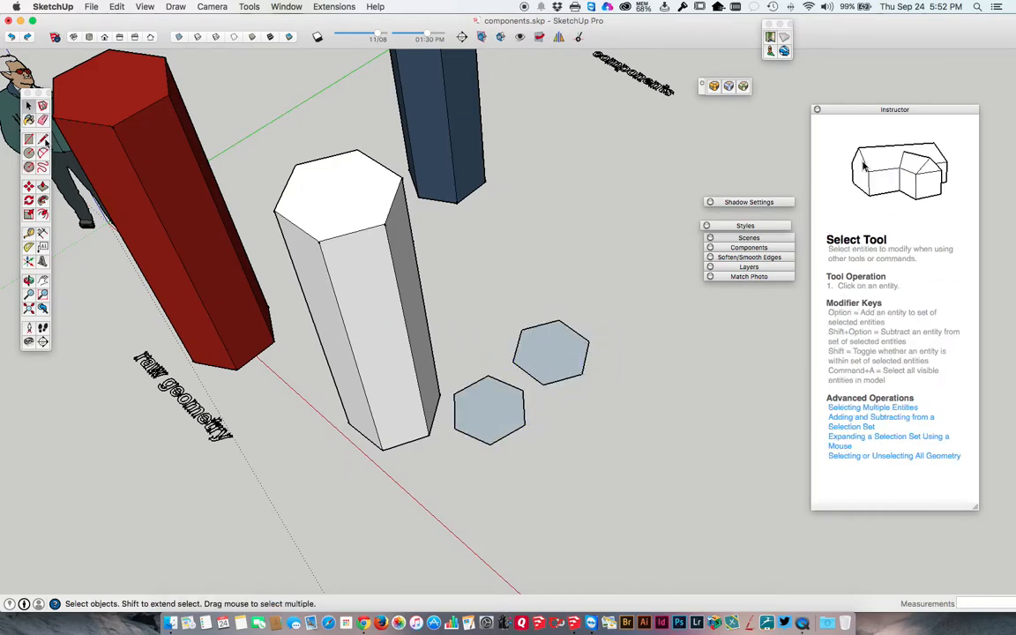
Extrude both new hexagons by repeating the previous Push/Pull distance.
left_click(42, 186)
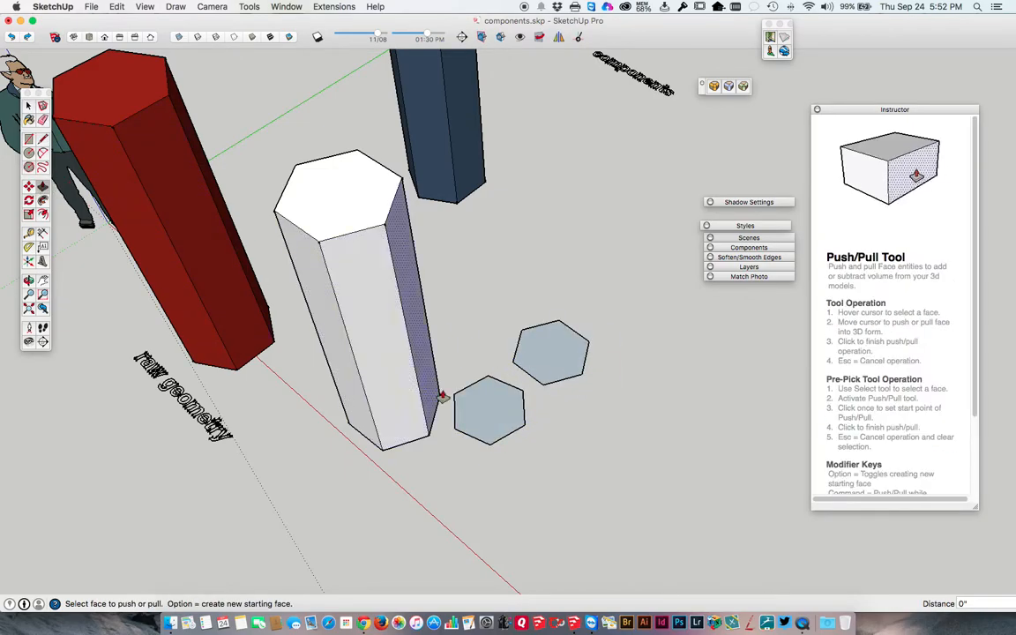
double_click(490, 414)
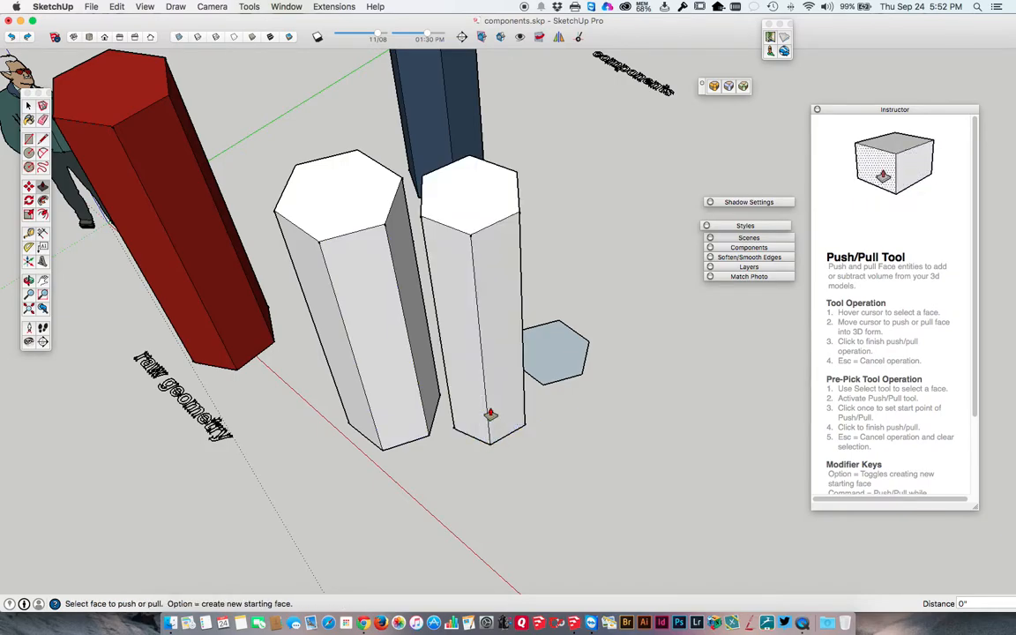
double_click(552, 366)
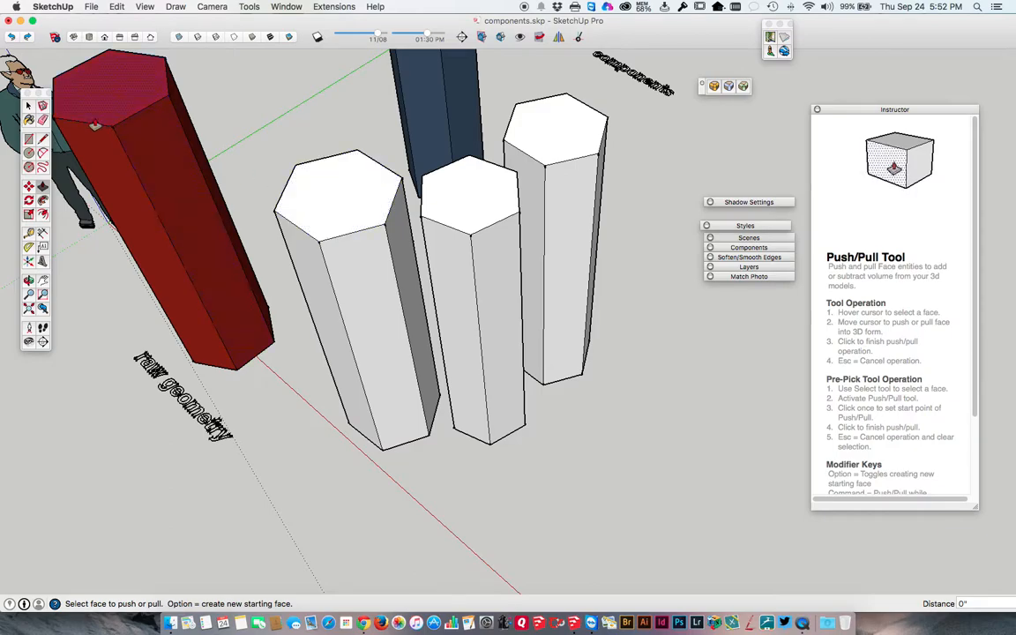
Draw a rectangle about 2' 10 1/2" by 1' 8" beside the white columns and extrude it by the same Push/Pull distance.
key("space")
key("r")
left_click(585, 415)
left_click(730, 440)
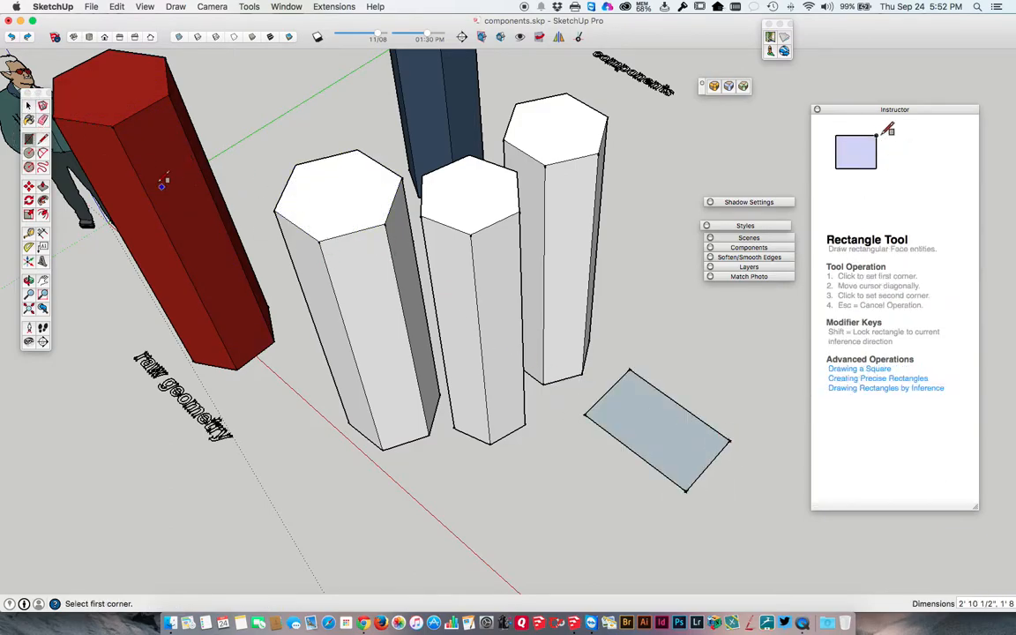
key("p")
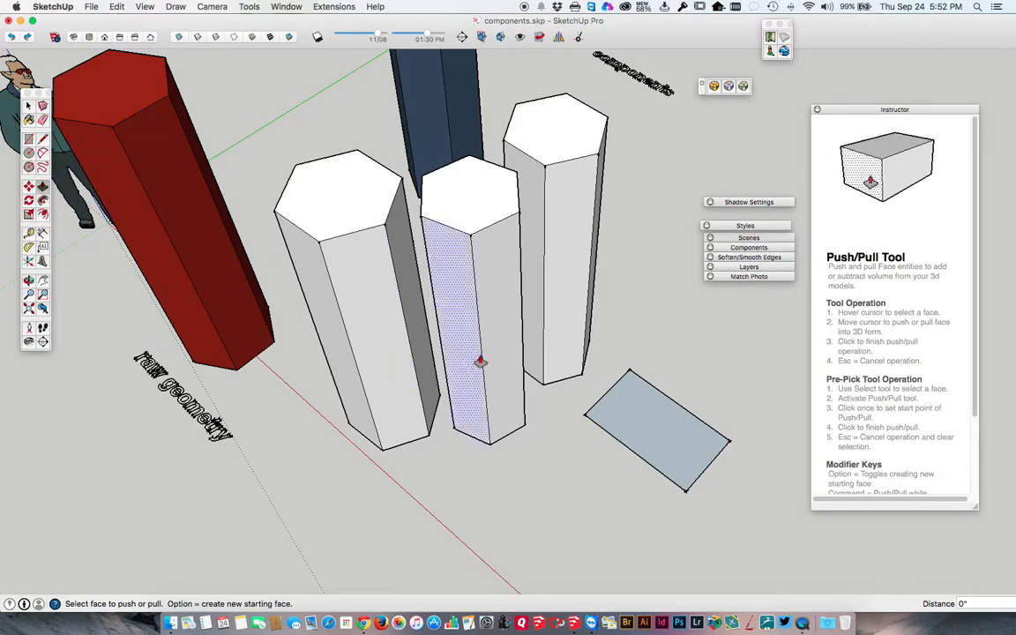
double_click(643, 416)
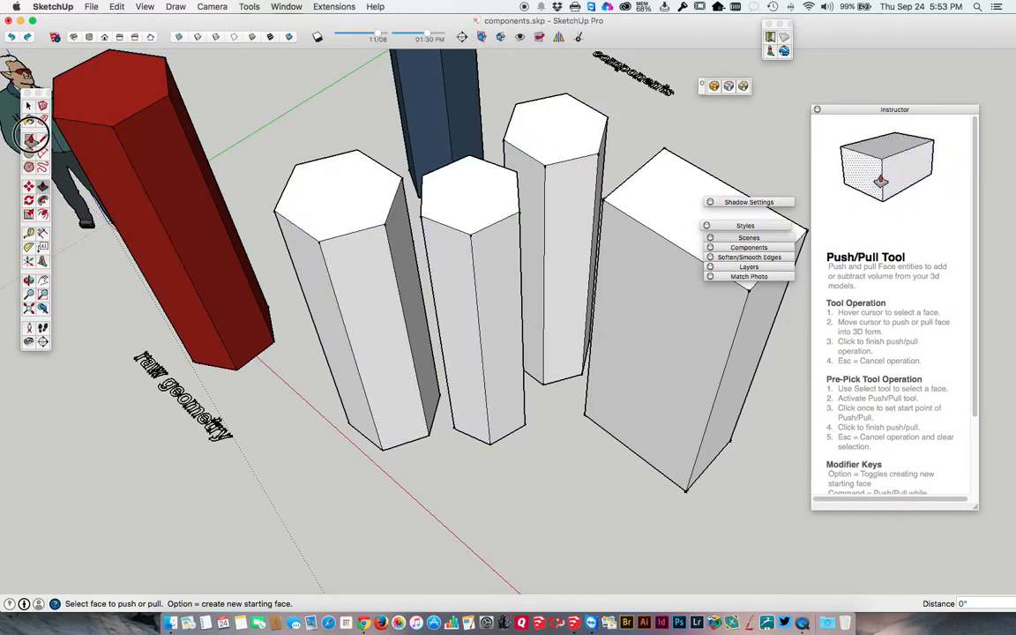
Draw a circle in front of the white solids and pull it up level with the first white column's top face.
left_click(29, 139)
left_click(29, 151)
left_click(581, 514)
key("p")
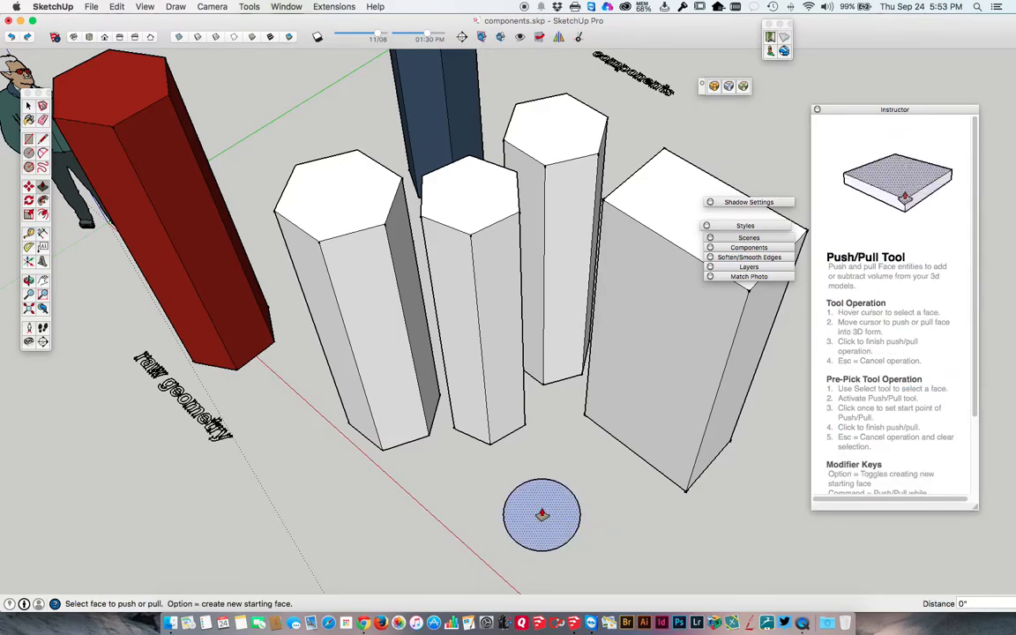
left_click(539, 513)
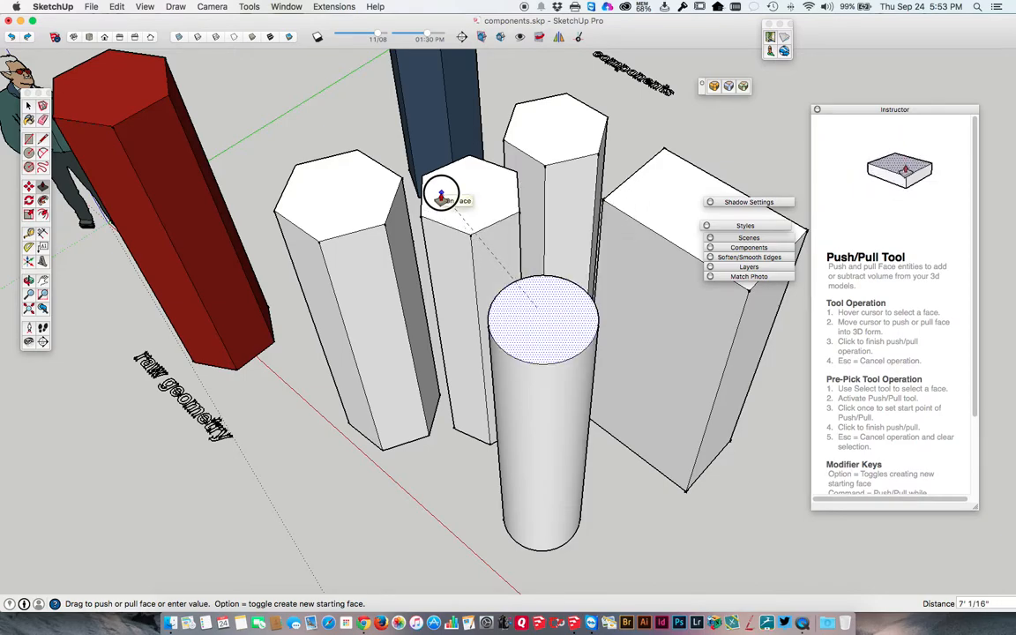
left_click(350, 207)
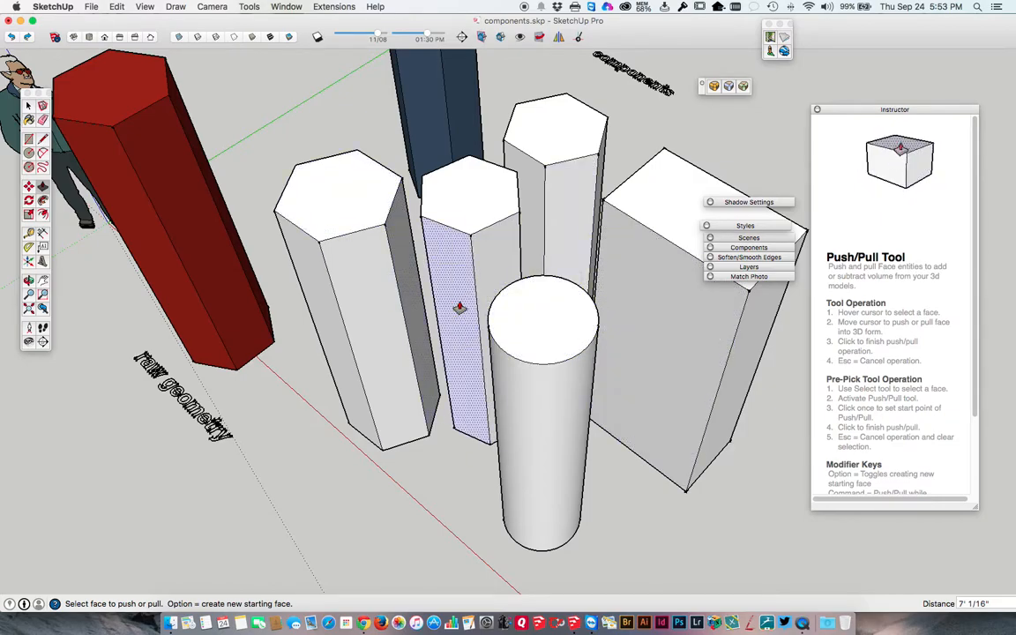
Delete the cylinder, the three white hexagonal columns and the rectangular block.
key("space")
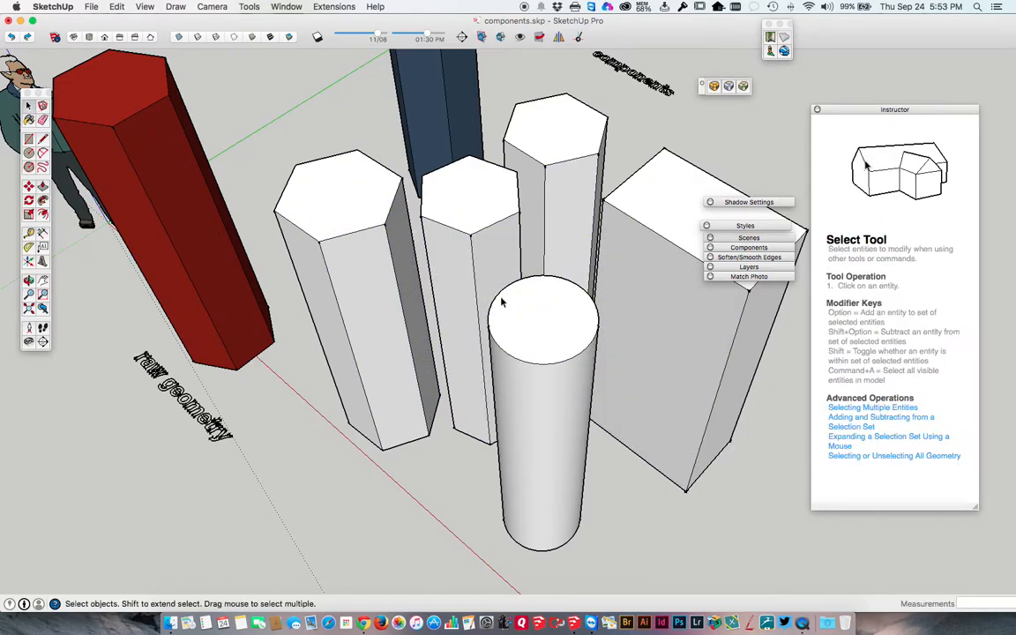
left_click(529, 313)
key("Delete")
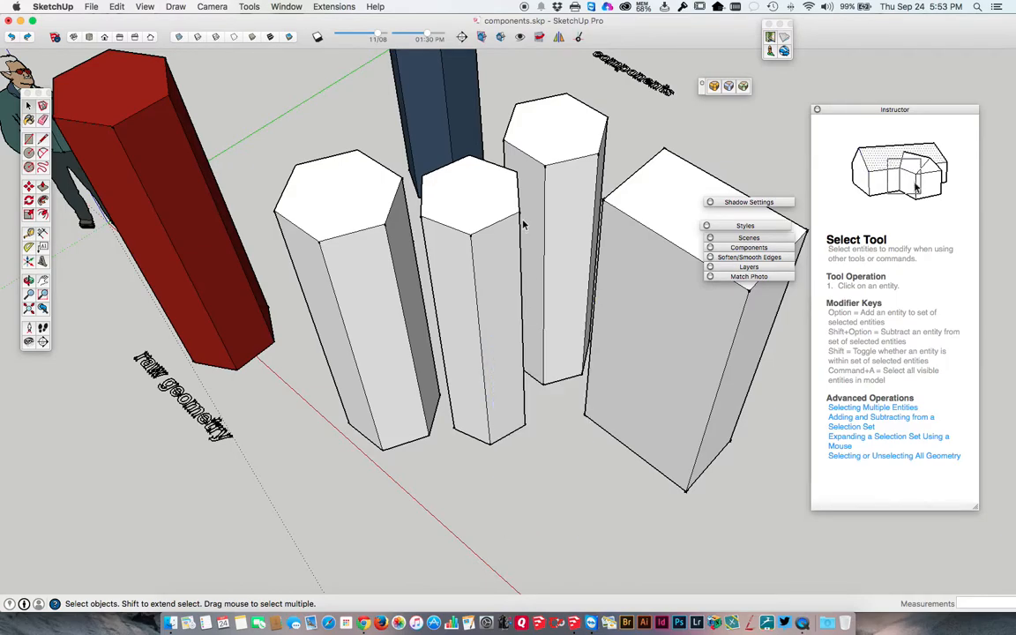
left_click(541, 147)
key("Delete")
left_click(470, 192)
key("Delete")
left_click(347, 196)
triple_click(347, 196)
key("Delete")
left_click(644, 200)
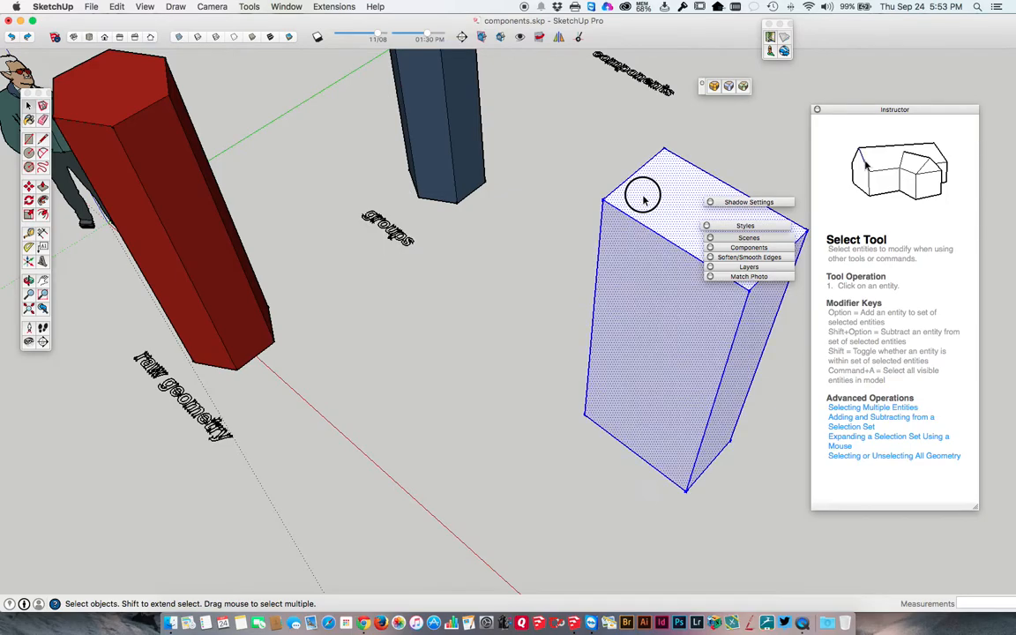
key("Delete")
Draw a rectangle about 11 7/8" by 1' 7" beside the red column and extrude it by the previous Push/Pull distance.
key("r")
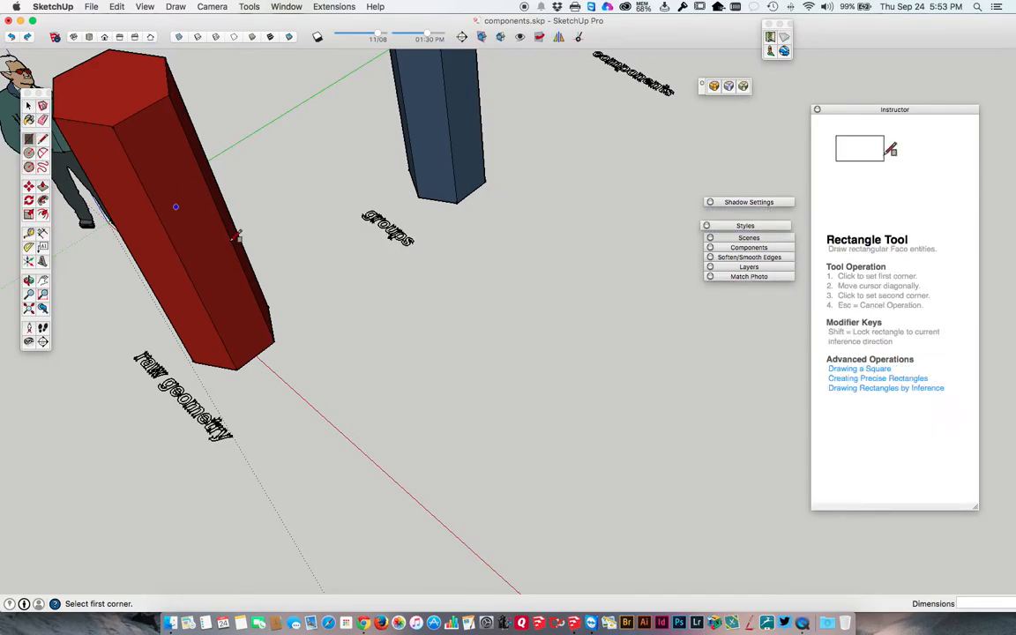
left_click(345, 378)
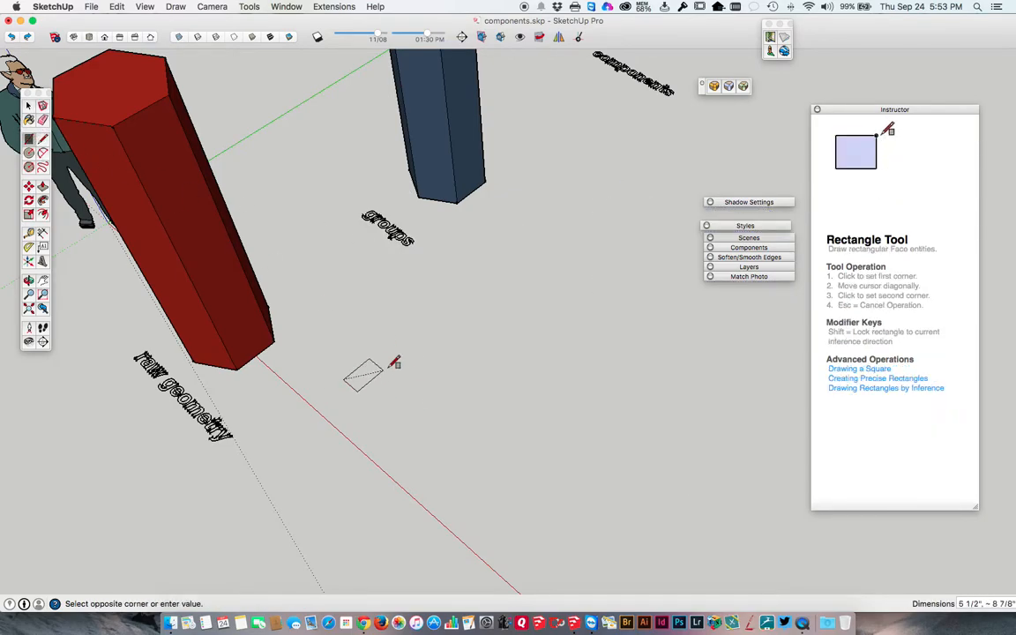
left_click(424, 360)
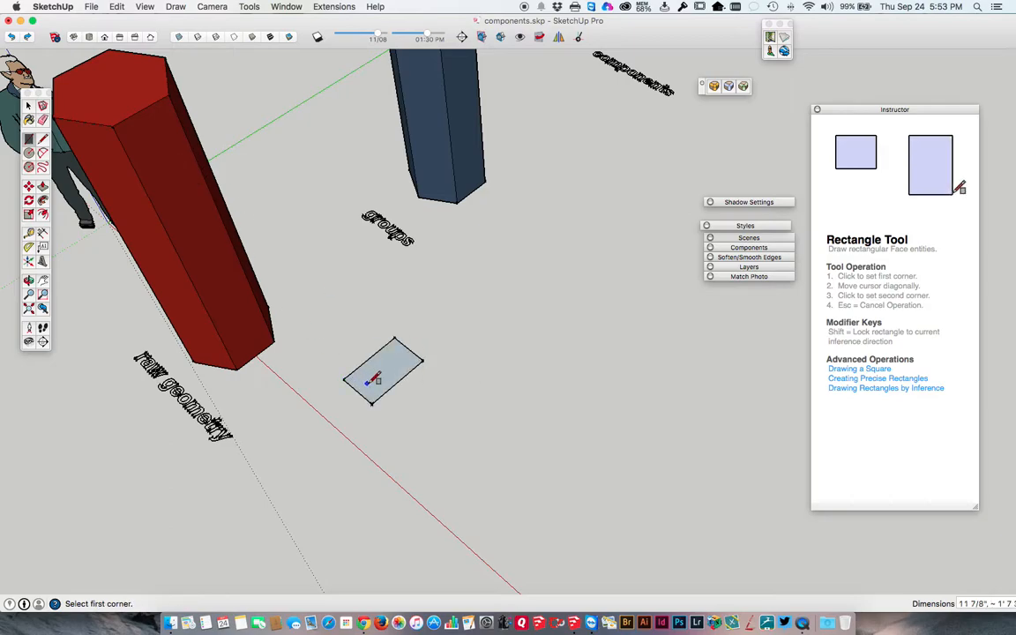
key("p")
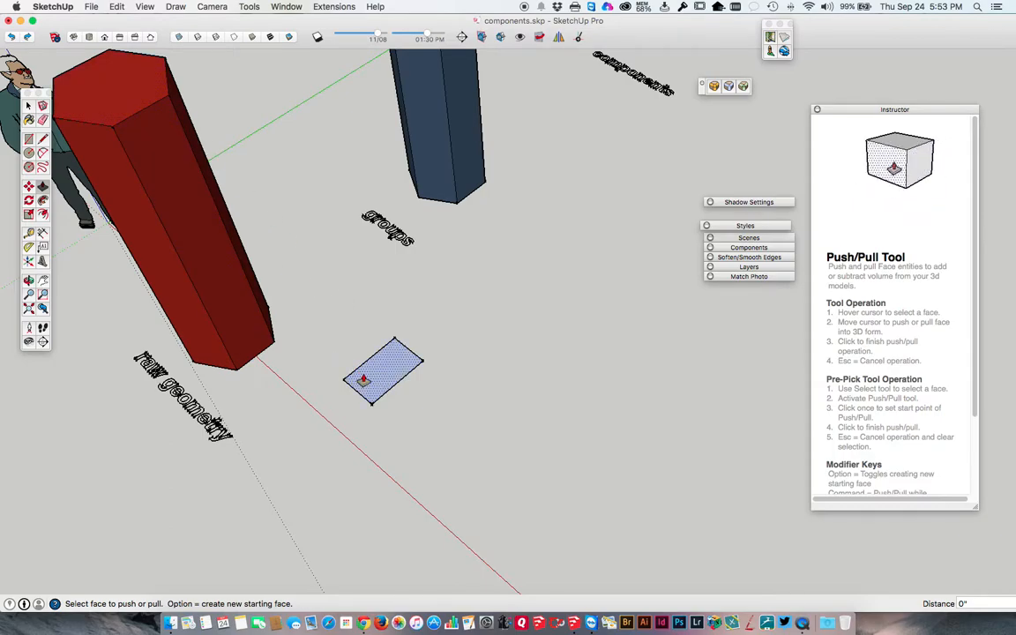
double_click(364, 379)
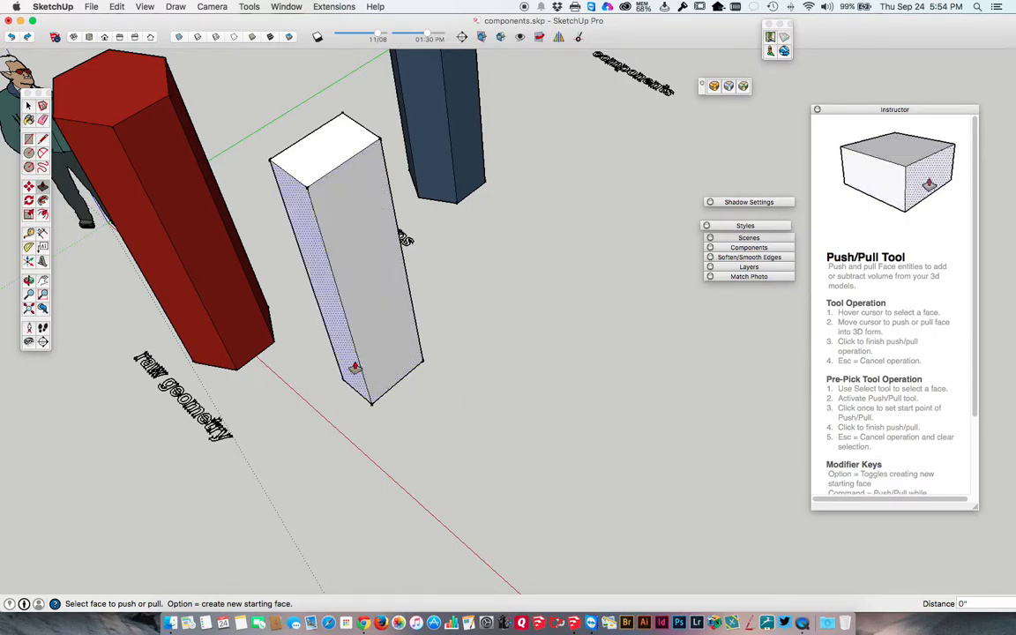
Raise the white block's top face 6" to match the height of the red column's top face.
middle_click_drag(175, 114, 474, 181)
mouse_move(474, 295)
left_mouse_down()
mouse_move(485, 277)
mouse_move(463, 296)
left_mouse_up()
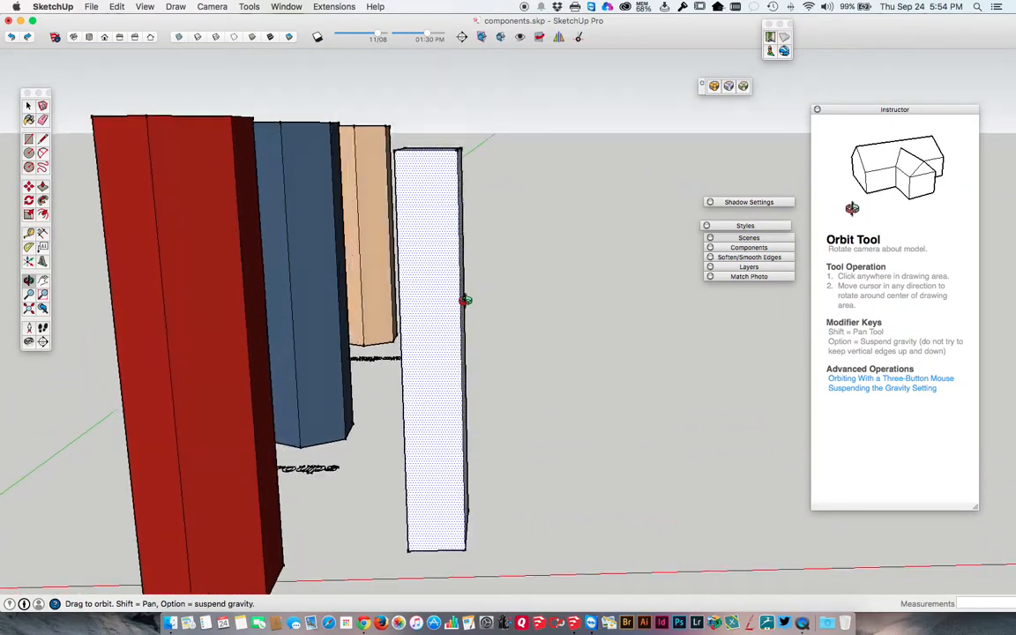
key("p")
middle_click_drag(409, 211, 227, 366)
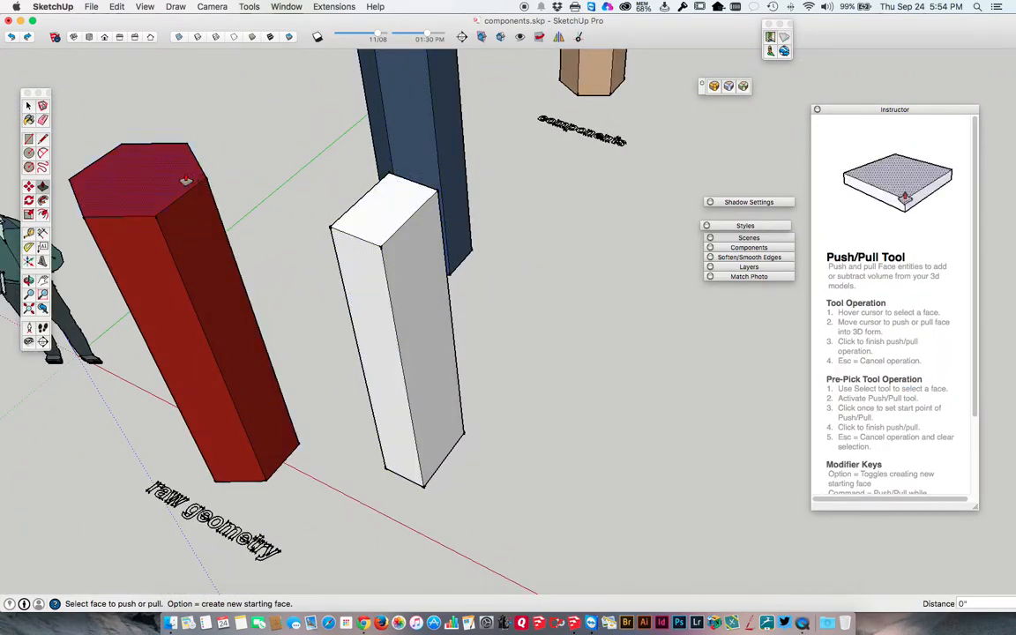
left_click(367, 219)
left_click_drag(367, 220, 141, 182)
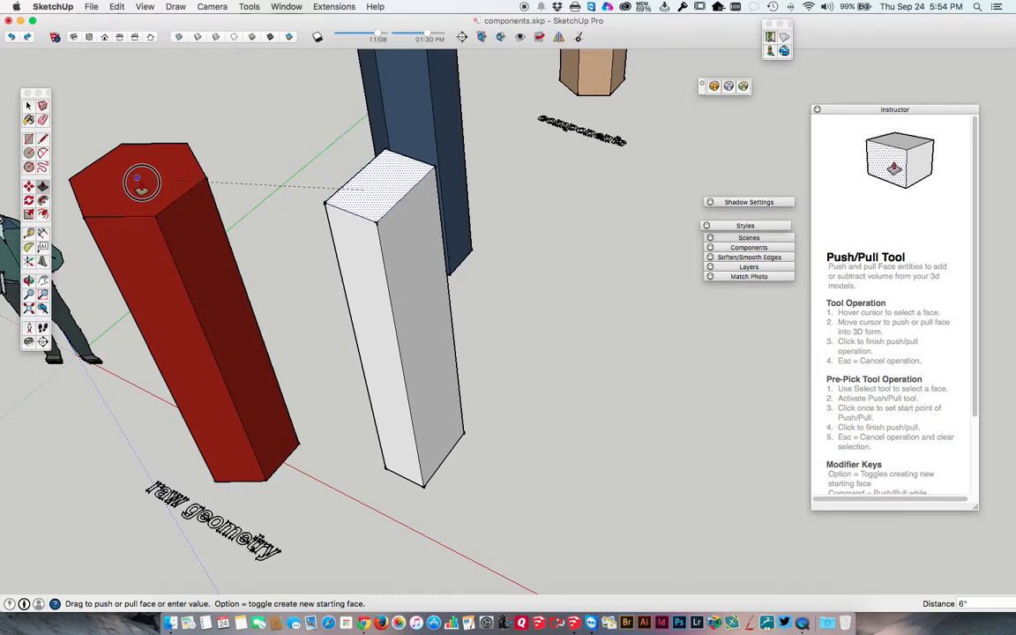
left_click(177, 186)
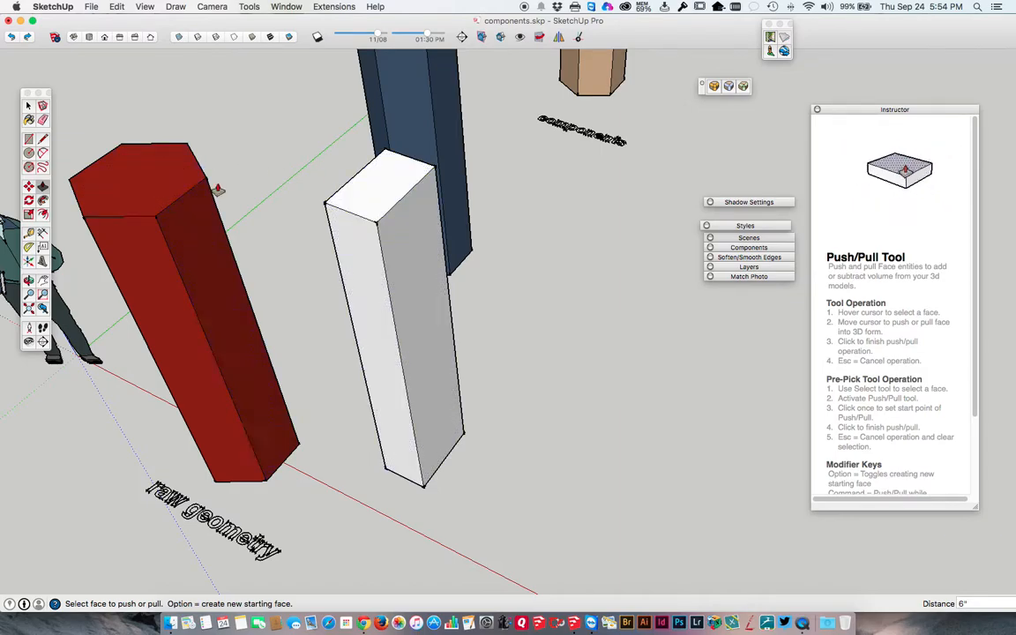
Delete the entire white rectangular block beside the red column.
left_click(30, 105)
left_click(348, 194)
key("Delete")
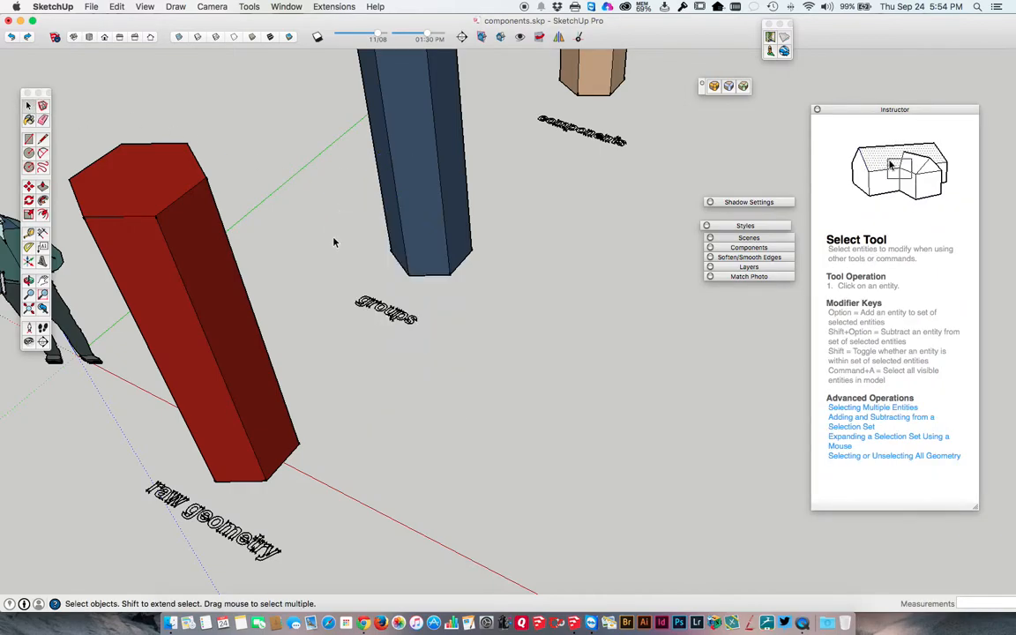
Select individual top and side faces of the red raw geometry column one after another.
middle_click_drag(334, 243, 454, 369)
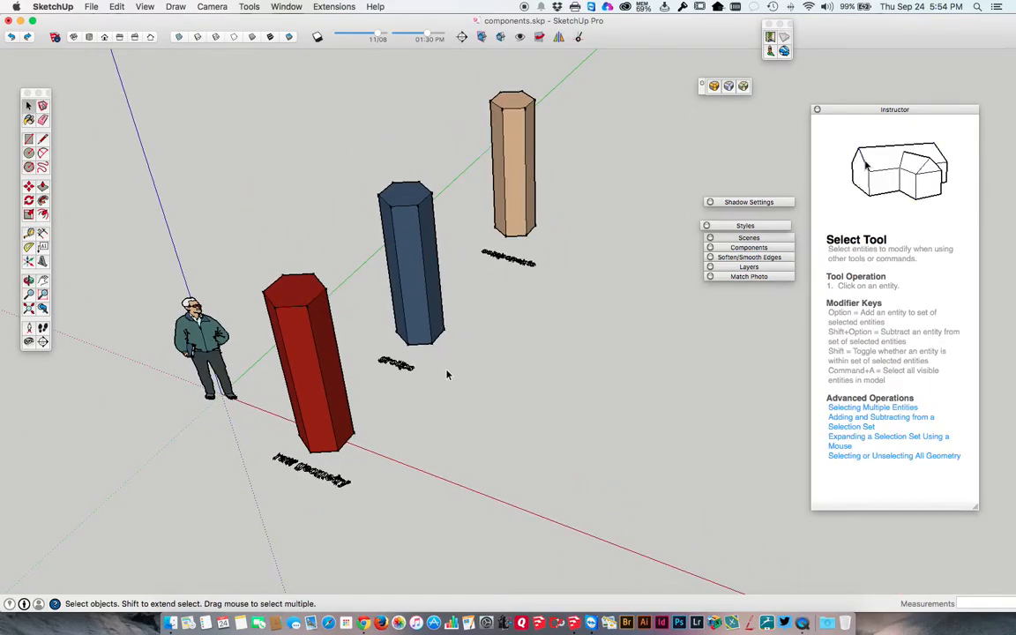
middle_click_drag(395, 328, 424, 406)
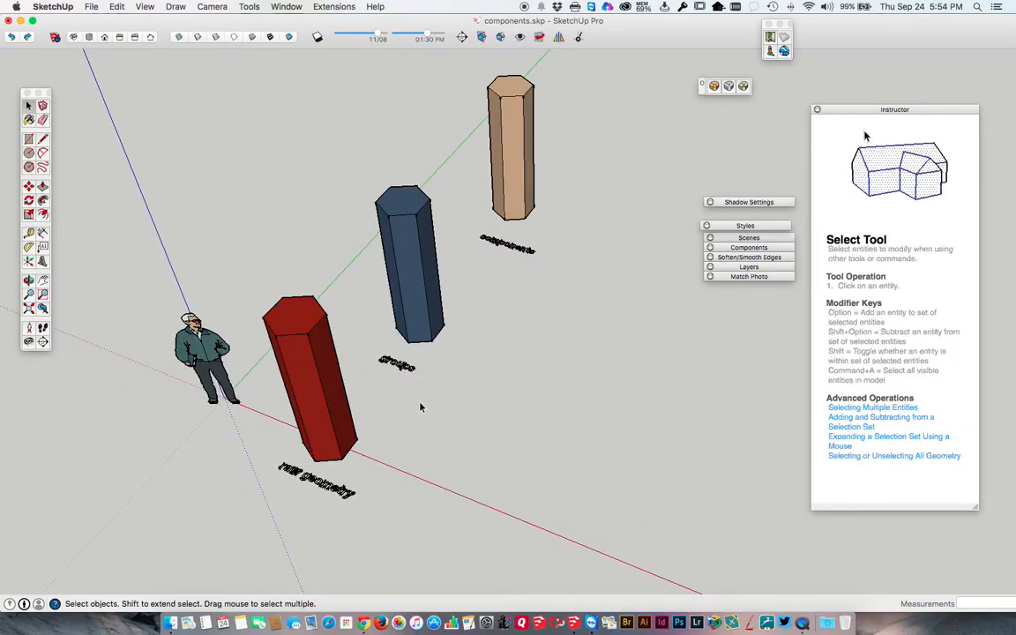
scroll(353, 406, "up", 4)
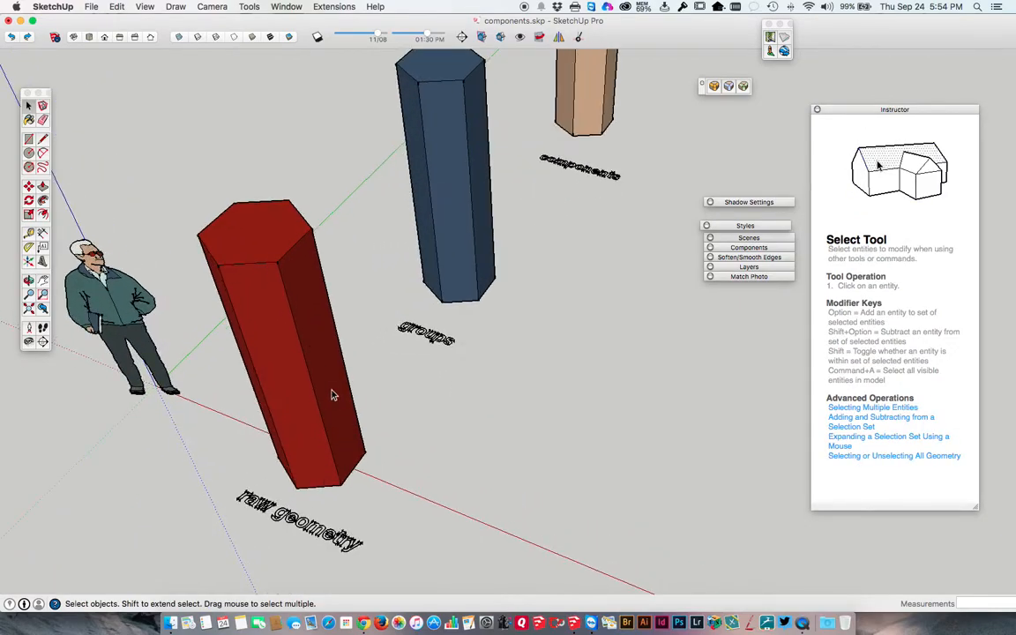
left_click(267, 288)
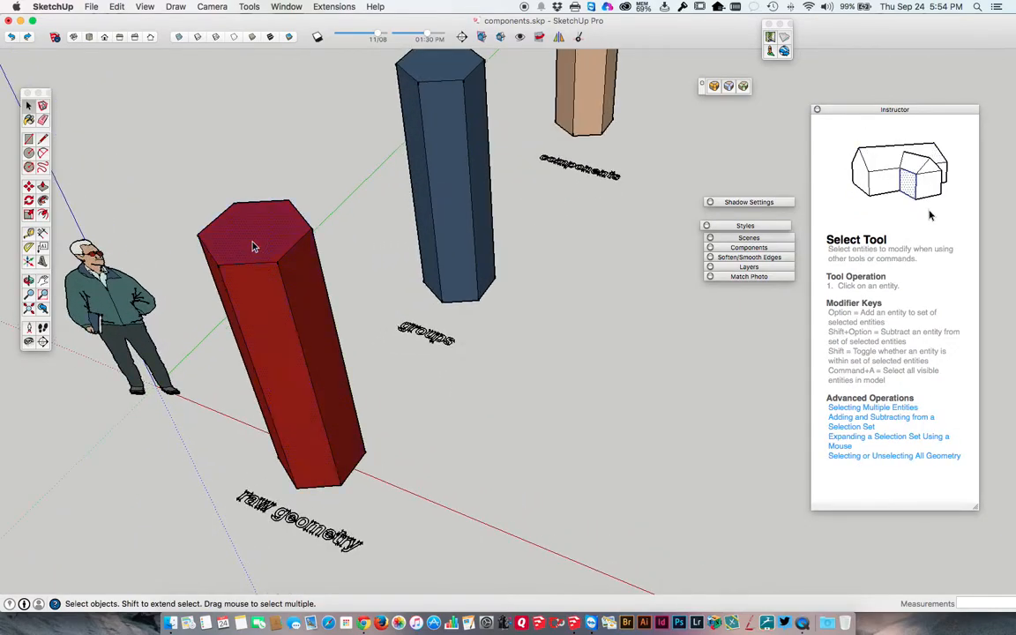
left_click(280, 280)
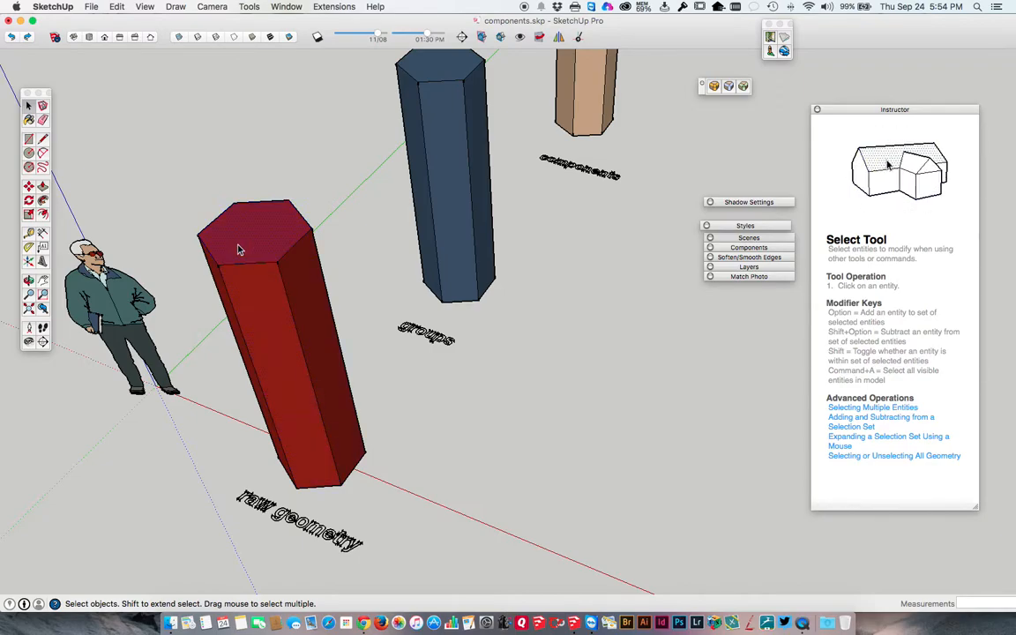
left_click(227, 281)
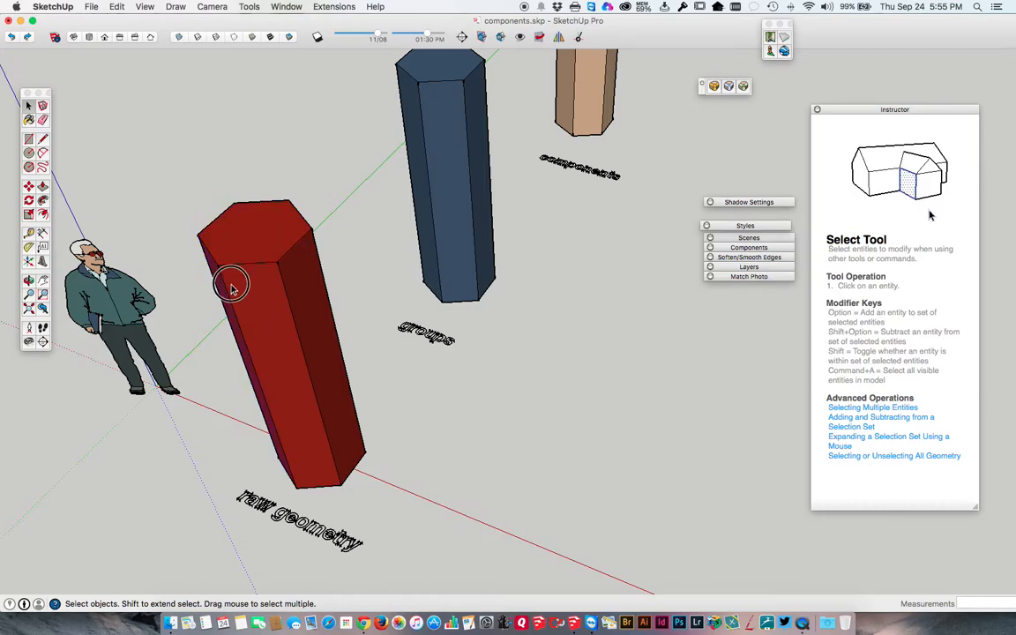
left_click(300, 293)
left_click(287, 293)
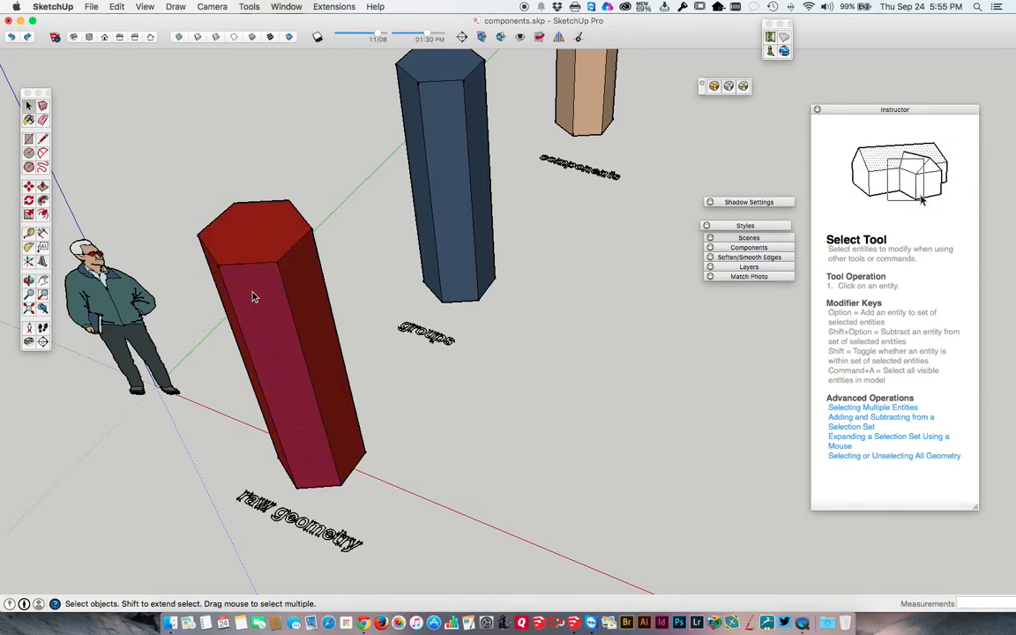
Delete the red column's front side face and recreate it by retracing its top edge with the Line tool.
key("Delete")
middle_click_drag(277, 414, 204, 328)
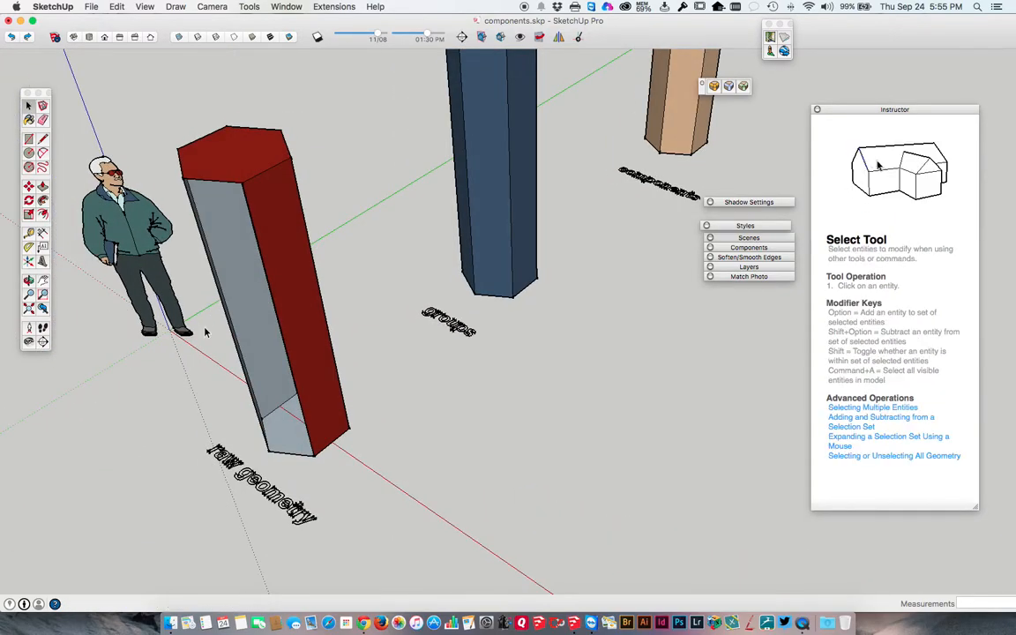
key("l")
middle_click_drag(202, 211, 249, 293)
left_click(241, 301)
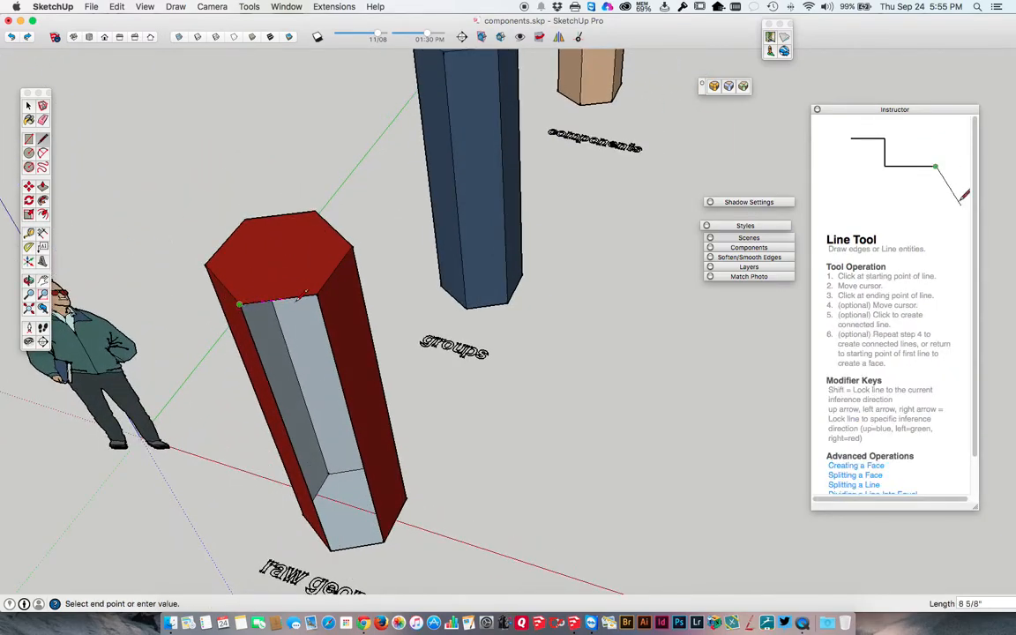
left_click(317, 299)
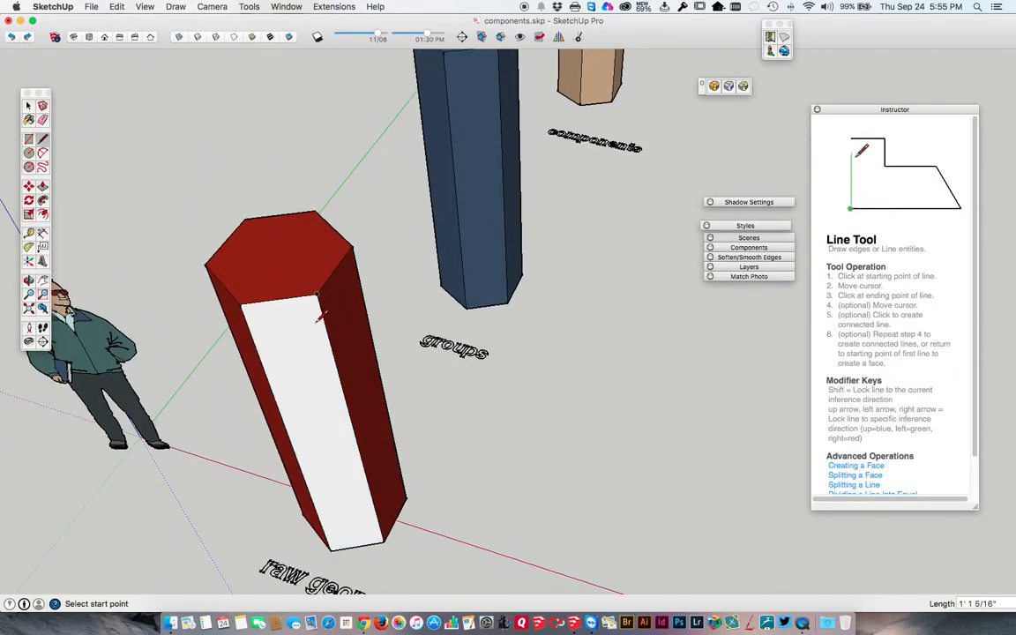
key("space")
middle_click_drag(317, 314, 286, 250)
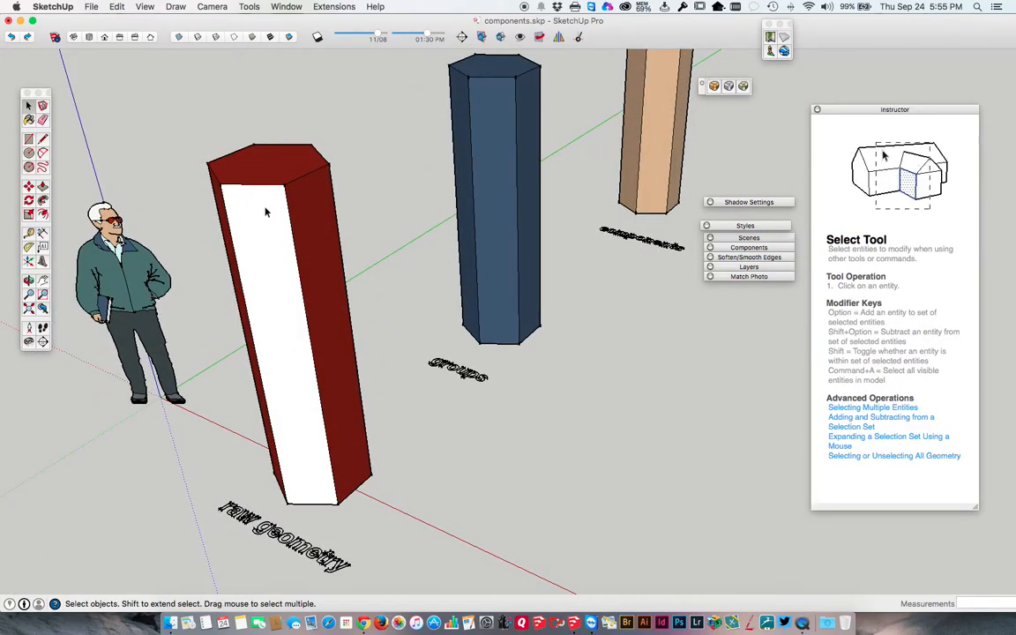
Sample the red material from the raw geometry column and paint its white front face with it.
middle_click_drag(263, 218, 296, 262)
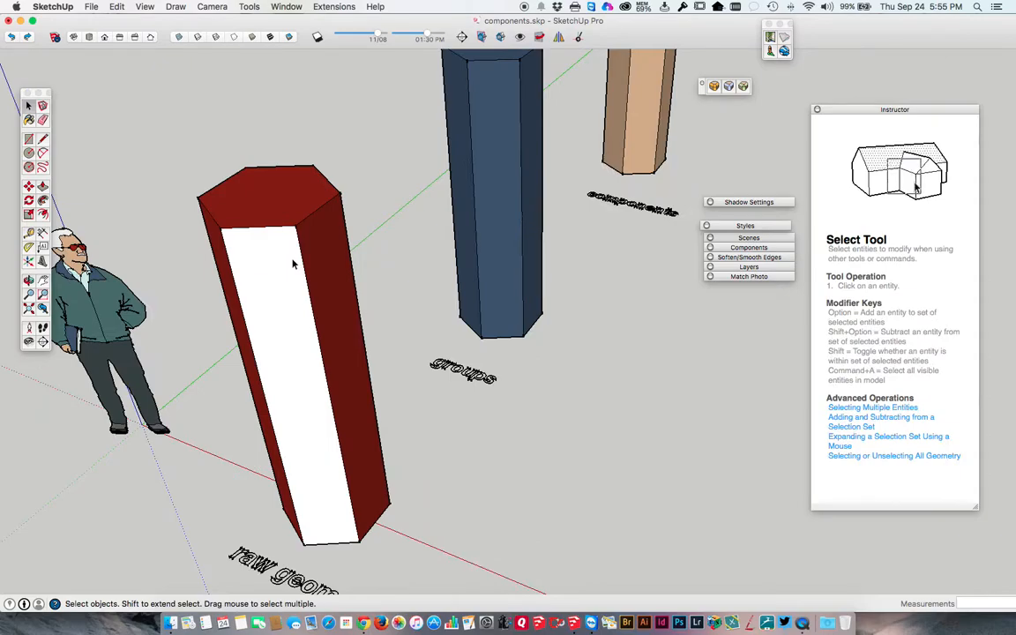
key("b")
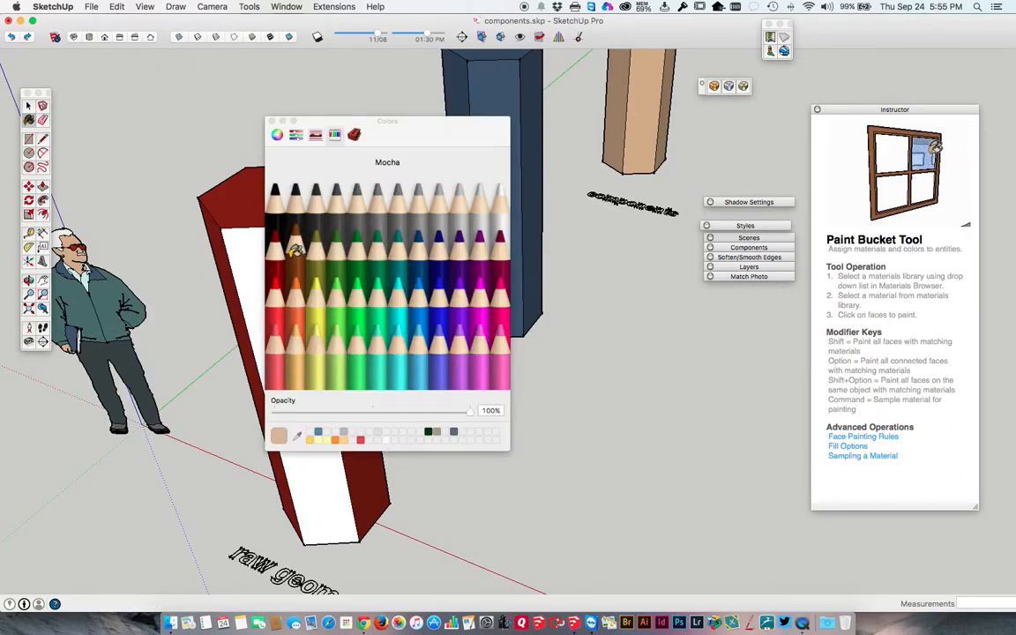
left_click(247, 209, "super")
left_click(250, 393)
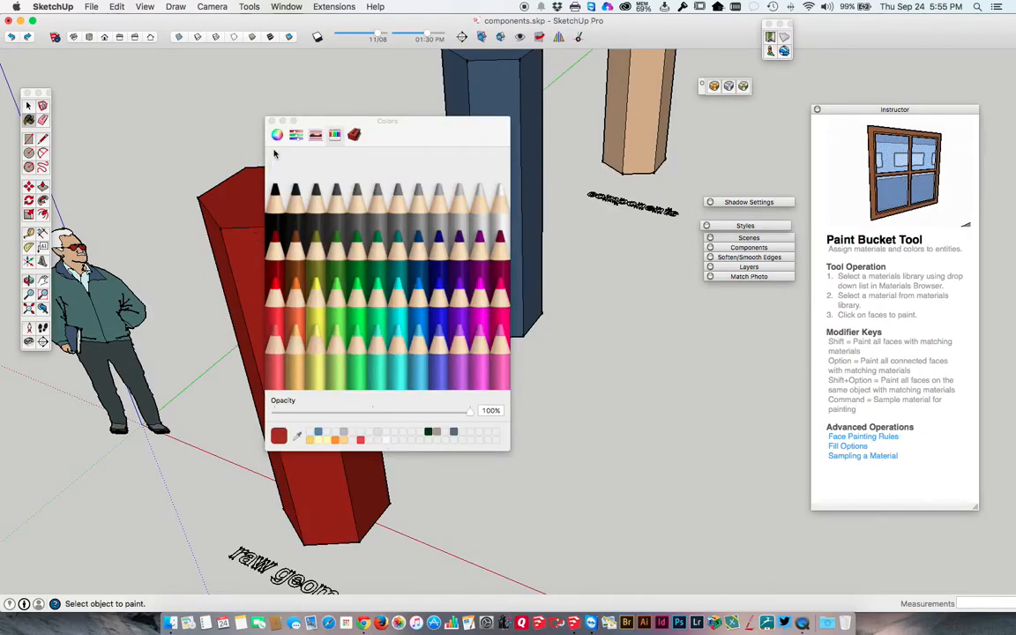
left_click(271, 121)
key("space")
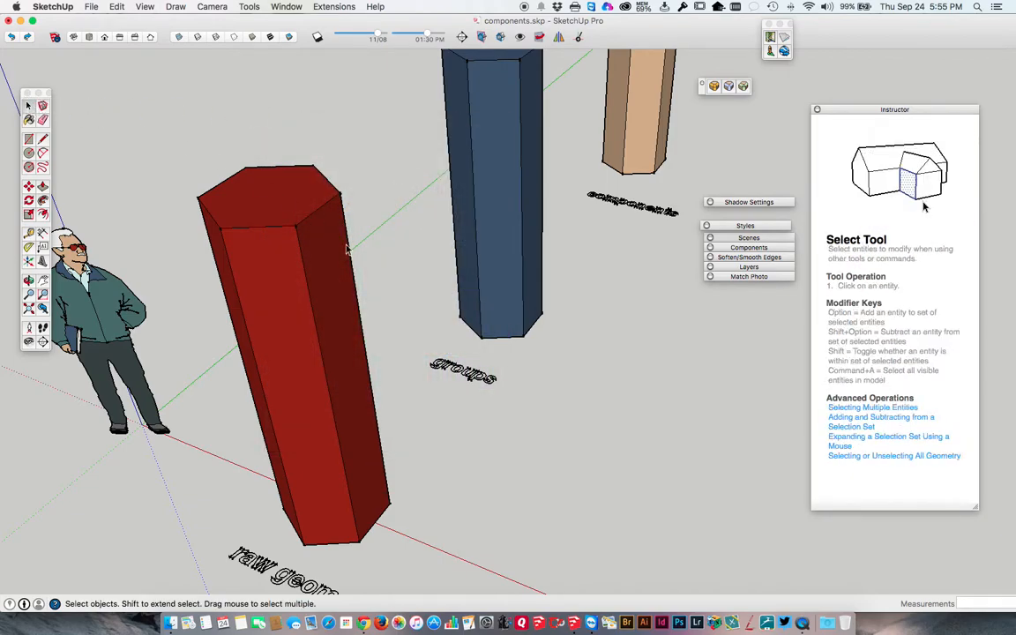
Select all connected faces and edges of the blue column and make them a group.
middle_click_drag(369, 265, 327, 256)
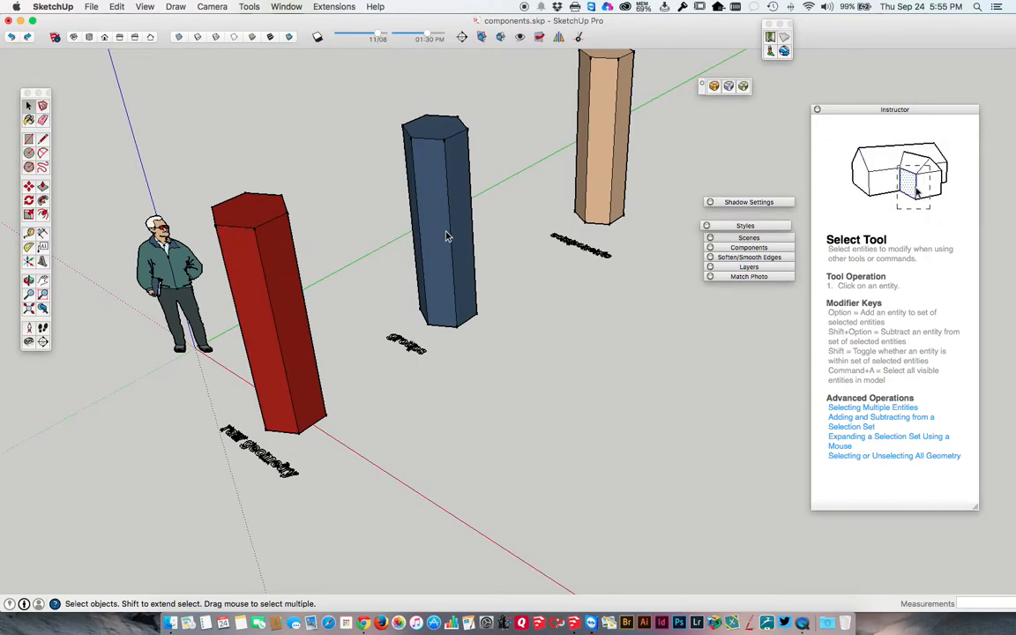
middle_click_drag(447, 231, 420, 288)
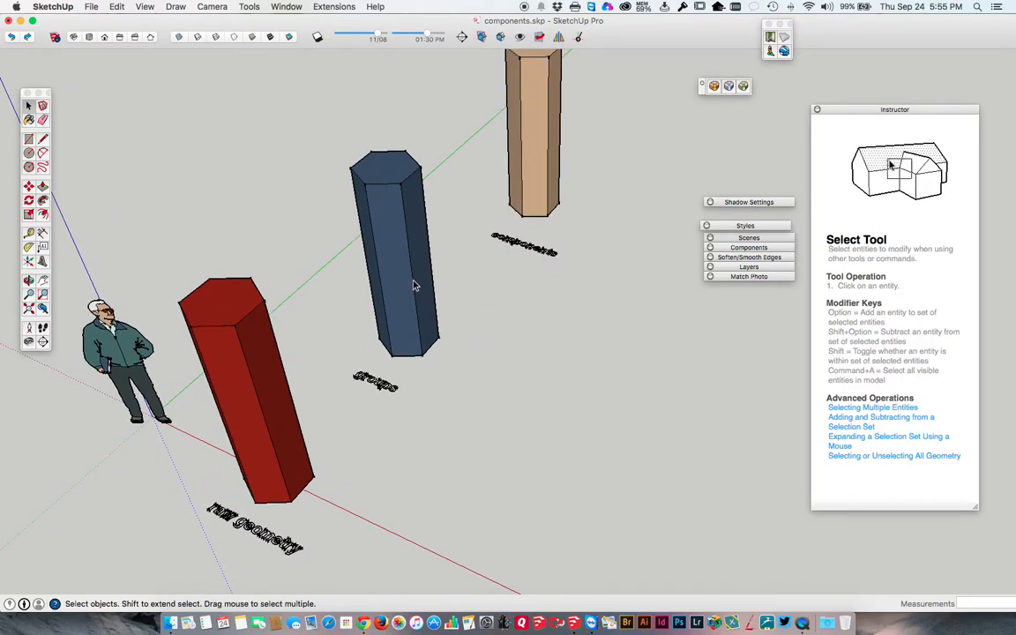
triple_click(385, 179)
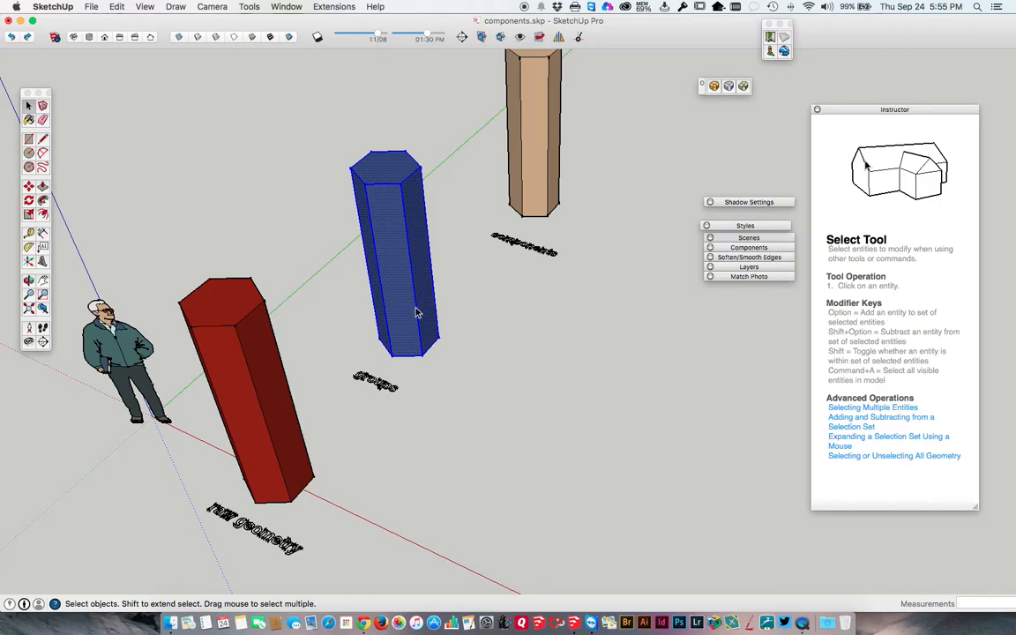
right_click(397, 171)
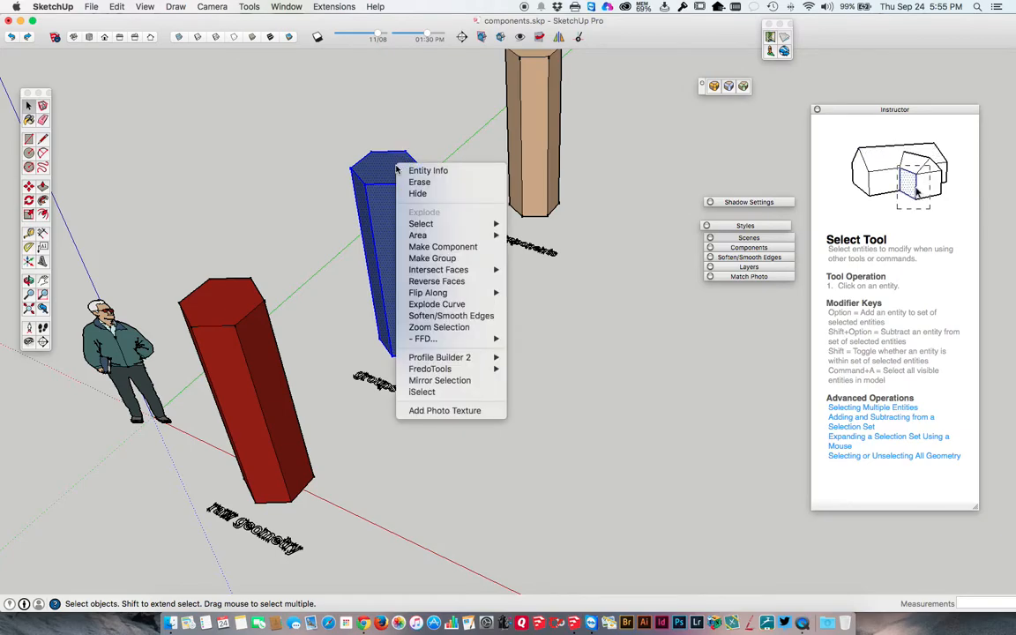
left_click(420, 261)
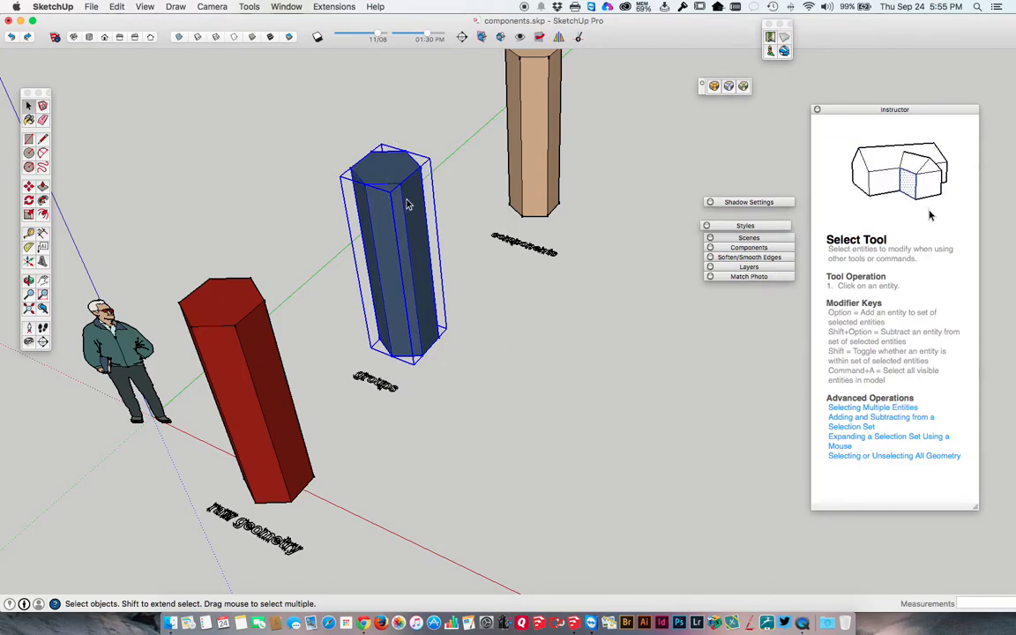
left_click(317, 148)
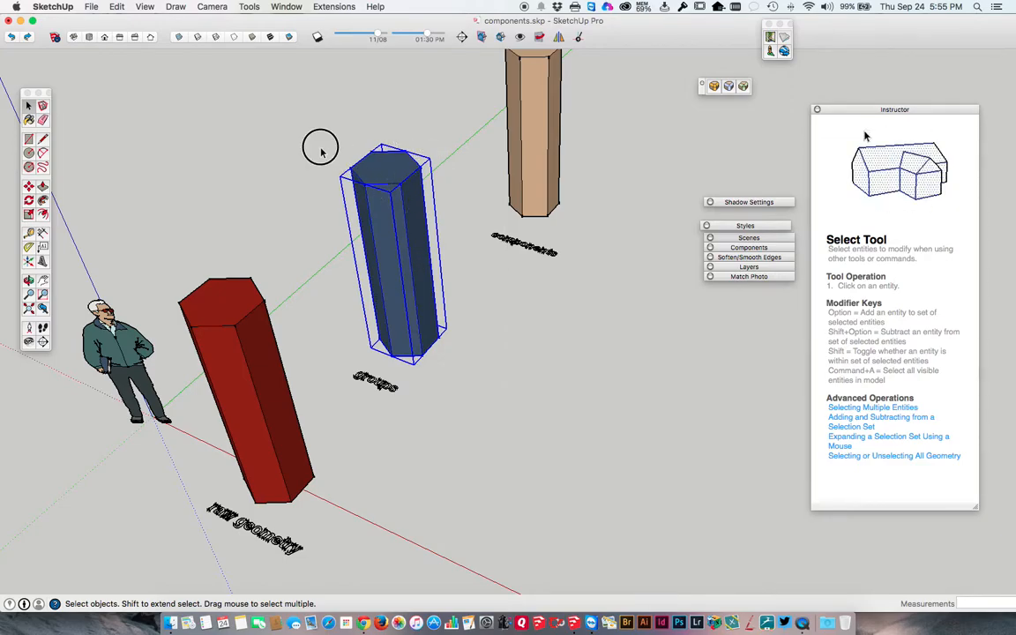
Compare selection by picking the blue group as a whole and only the top face of the red column.
left_click(371, 170)
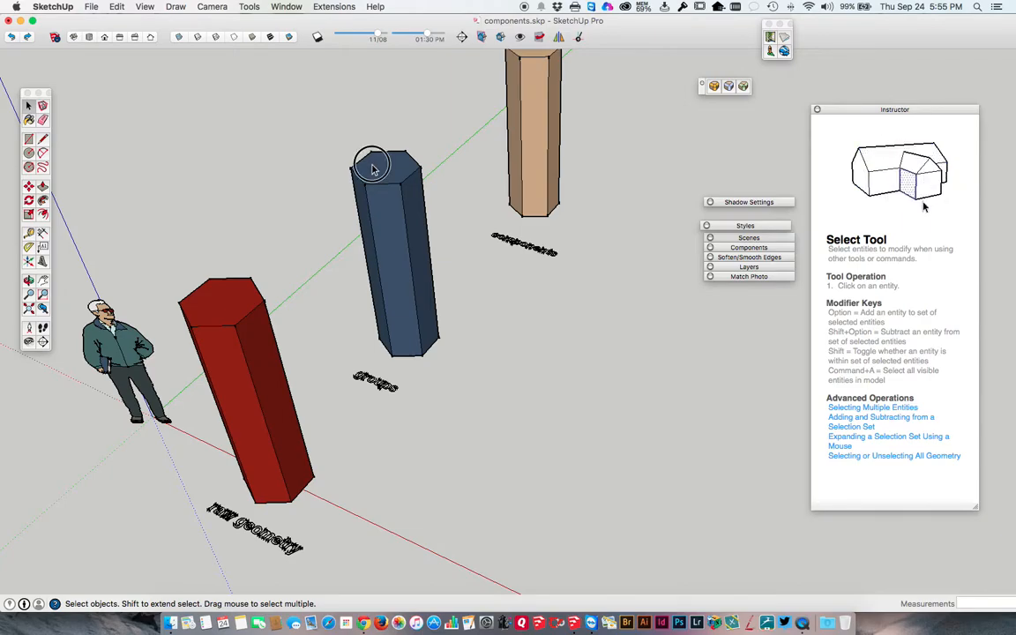
left_click(219, 301)
scroll(226, 297, "up", 5)
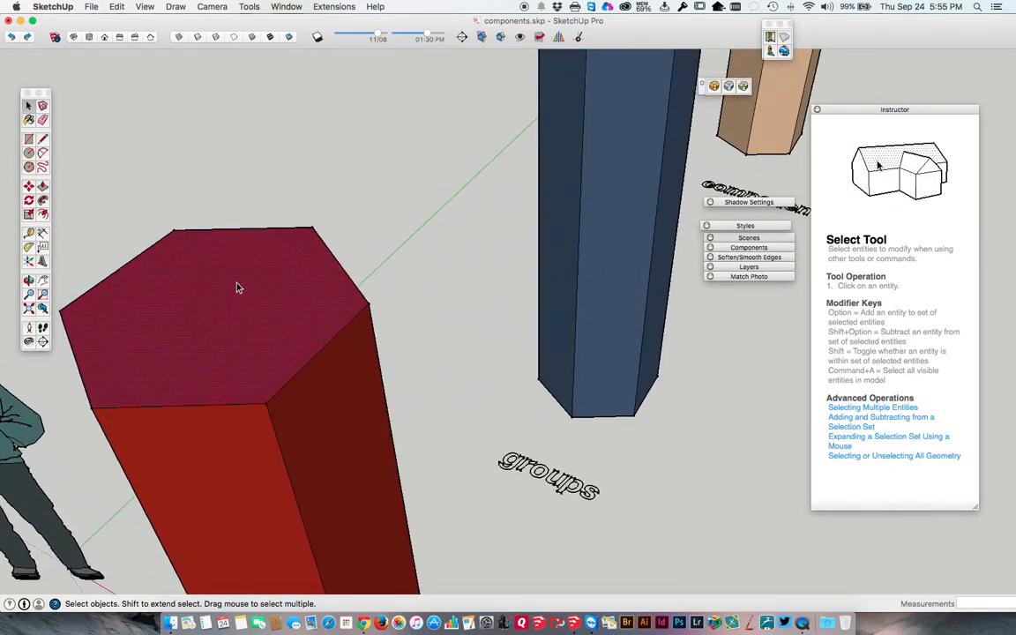
scroll(236, 287, "down", 5)
Open the blue group for editing and select its individual top and side faces before closing it.
left_click(407, 157)
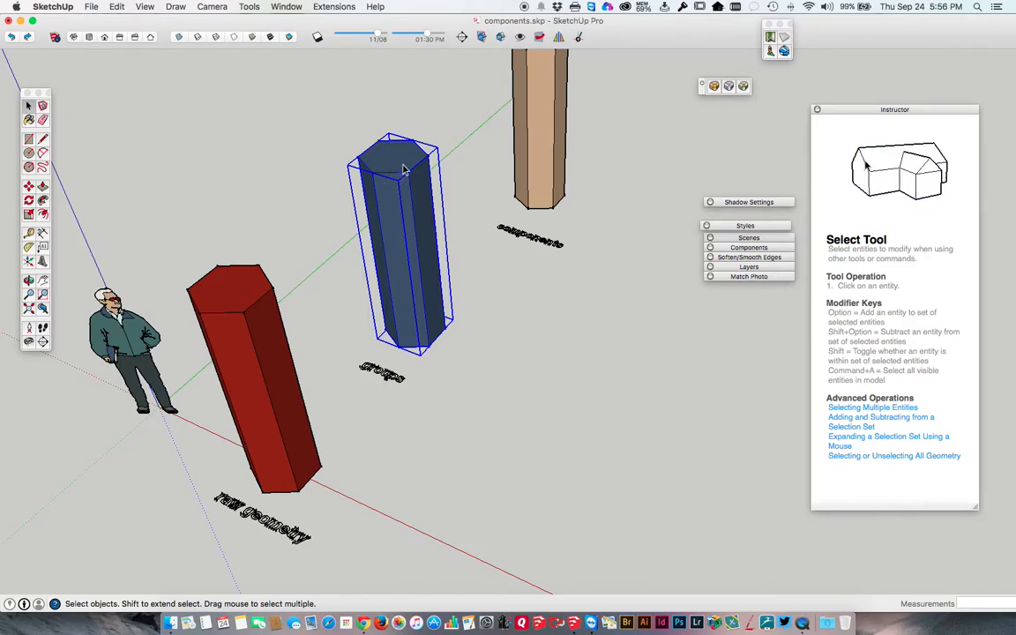
right_click(404, 162)
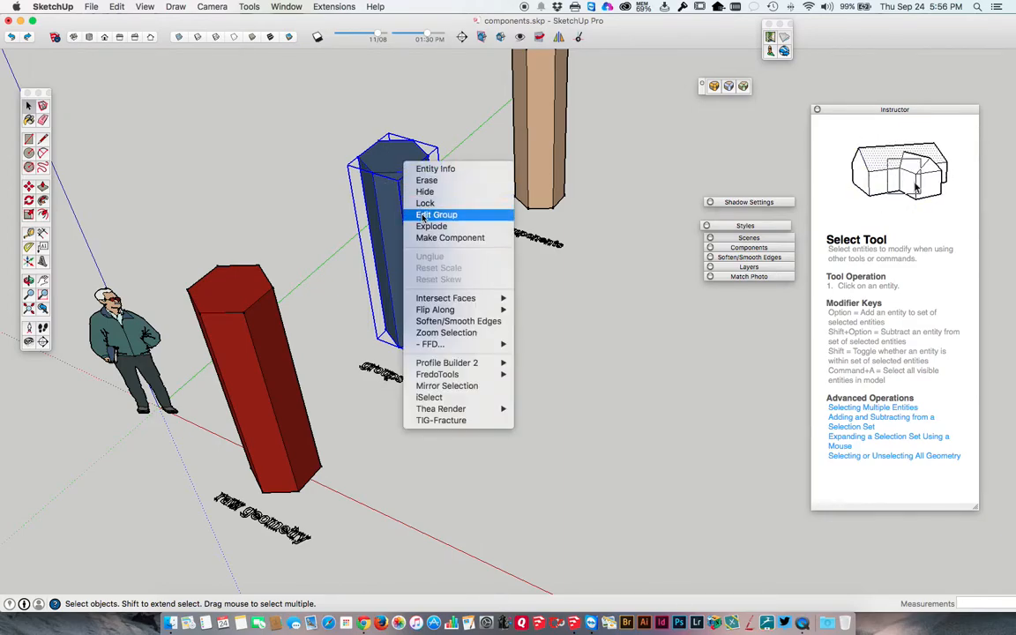
left_click(420, 214)
left_click(398, 157)
left_click(393, 188)
left_click(418, 189)
left_click(394, 159)
left_click(369, 169)
left_click(380, 196)
left_click(376, 207)
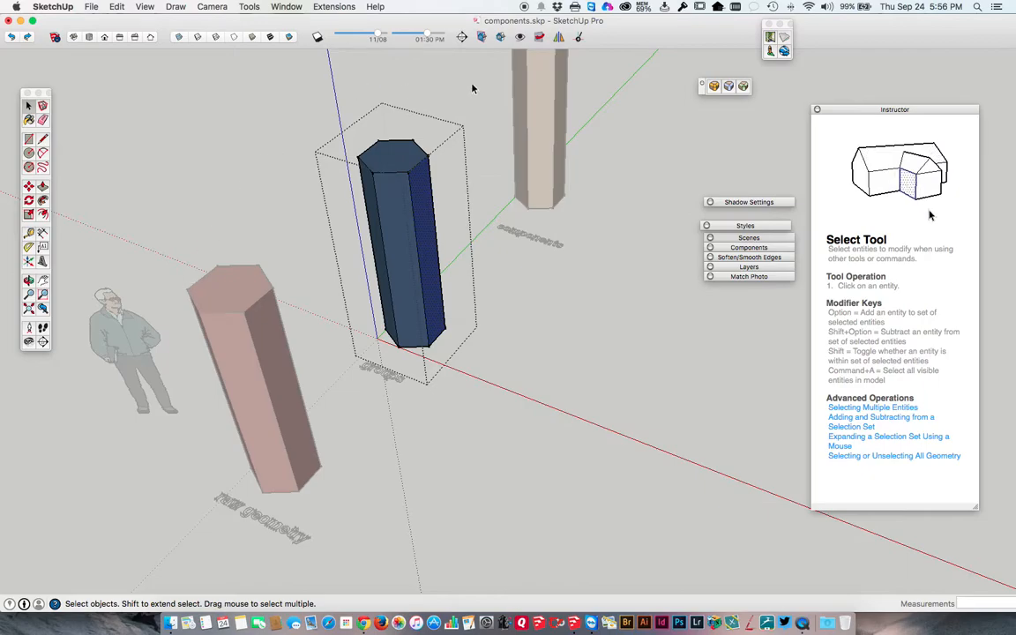
left_click(198, 260)
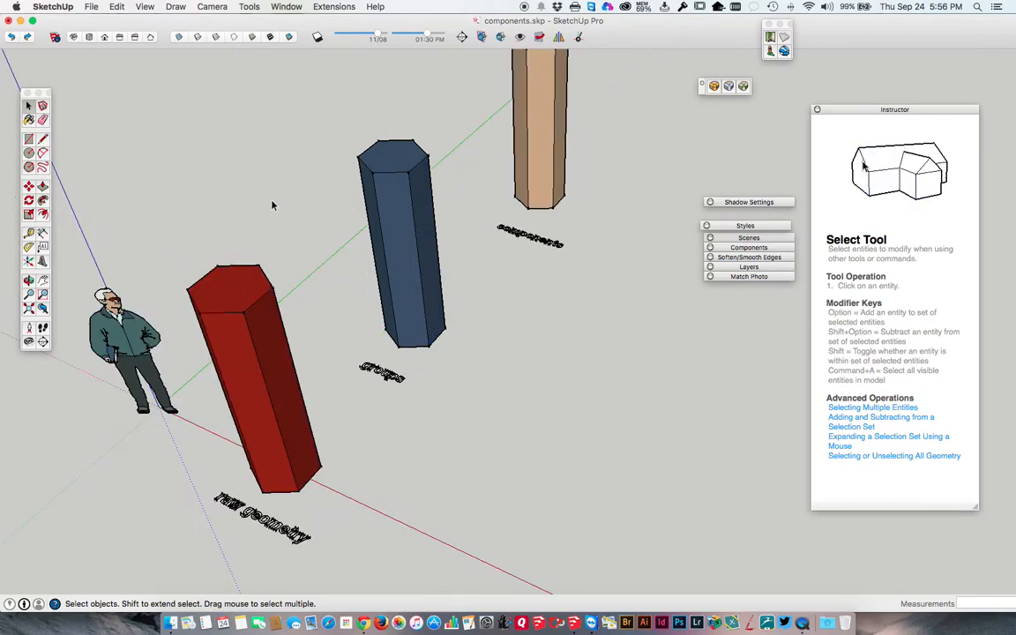
Alternate between selecting and deselecting the entire blue group.
left_click(394, 163)
left_click(315, 170)
left_click(396, 173)
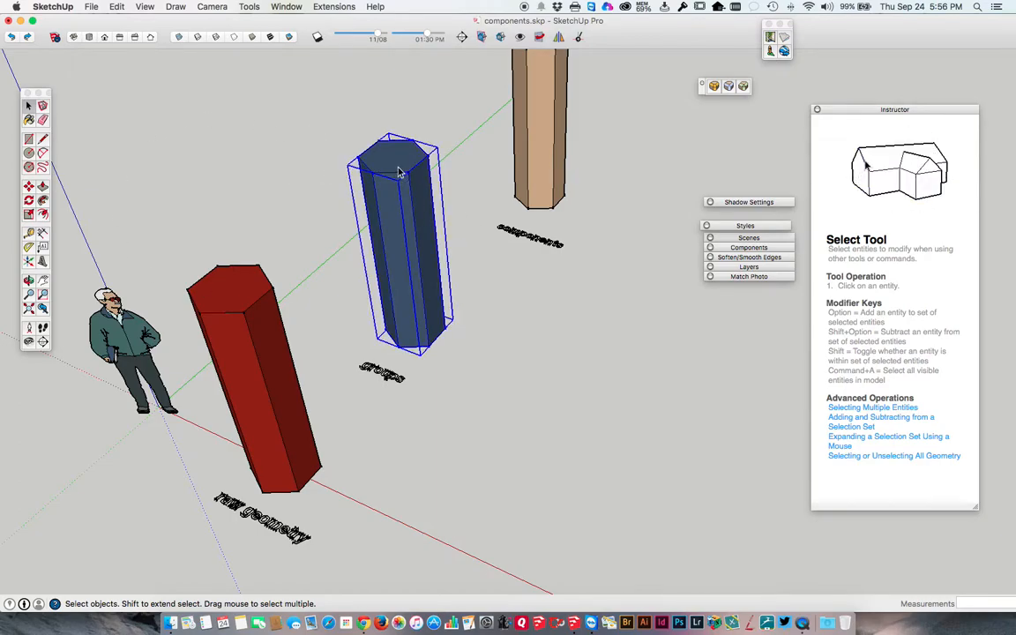
left_click(322, 171)
left_click(395, 170)
Open the blue group for editing and Push/Pull its side faces outward to form a star-shaped column with six arms.
double_click(389, 162)
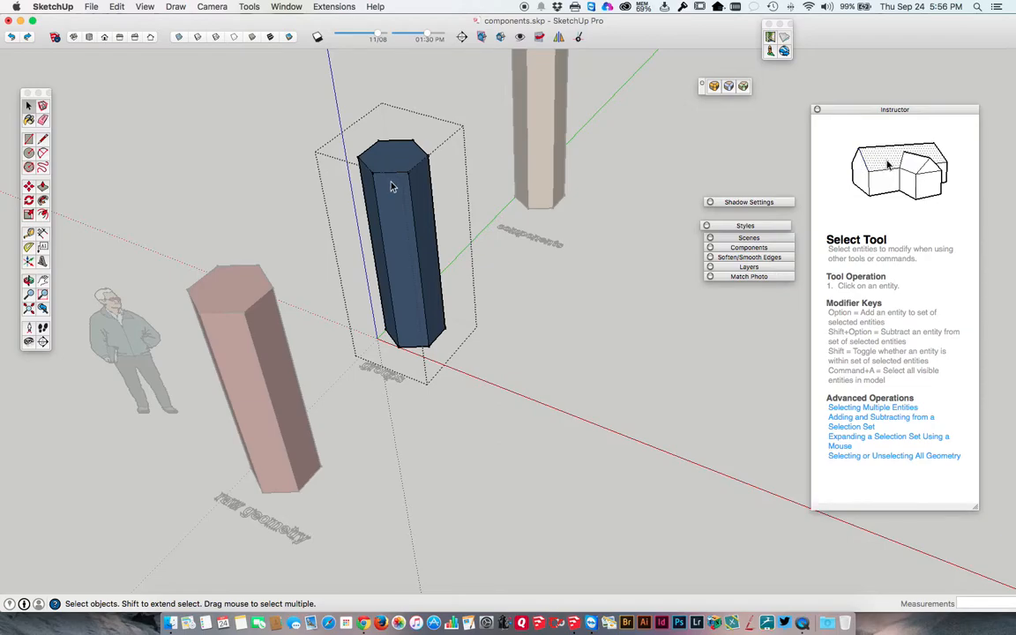
left_click(392, 165)
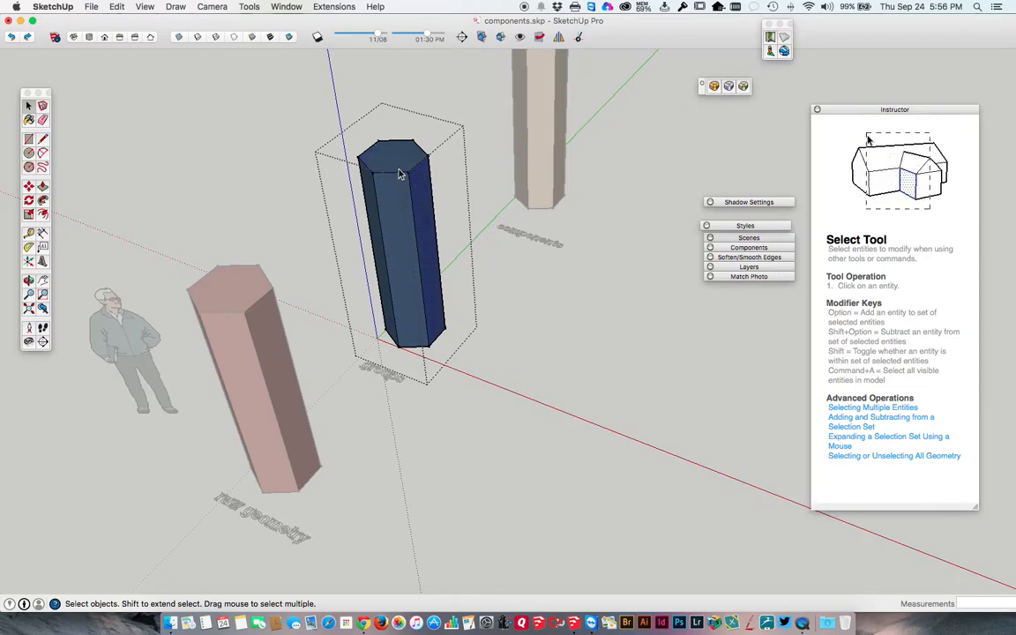
key("p")
left_click(396, 160)
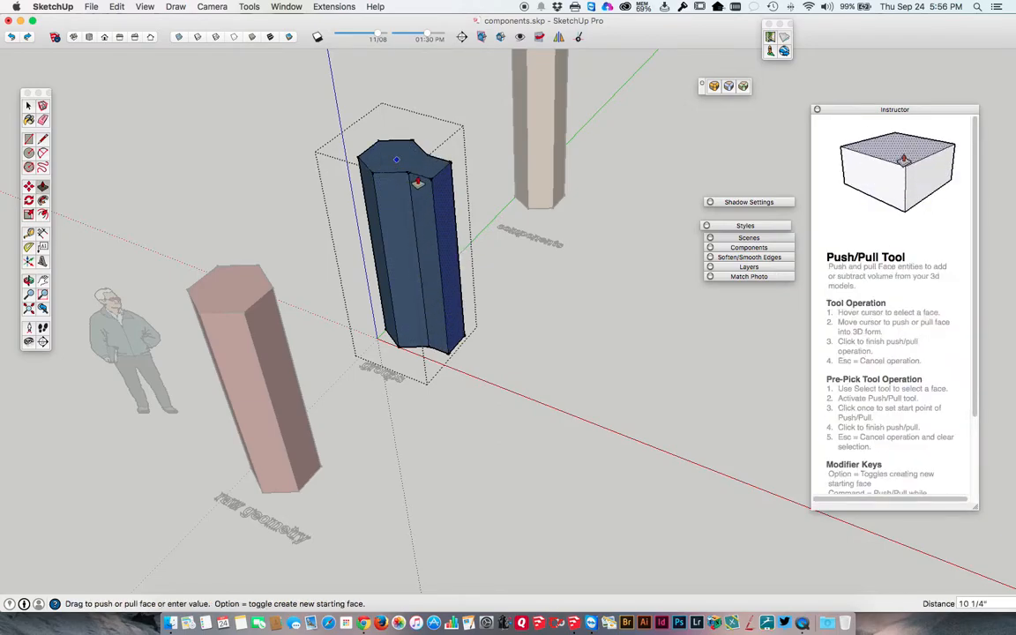
left_click(422, 183)
left_click(394, 184)
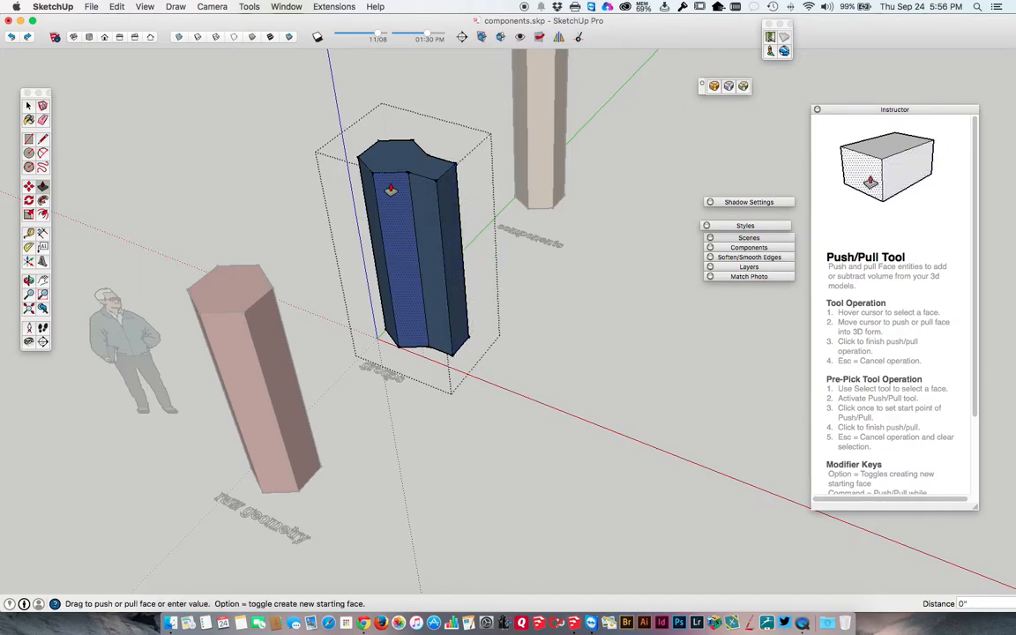
left_click(387, 208)
middle_click_drag(364, 182, 617, 279)
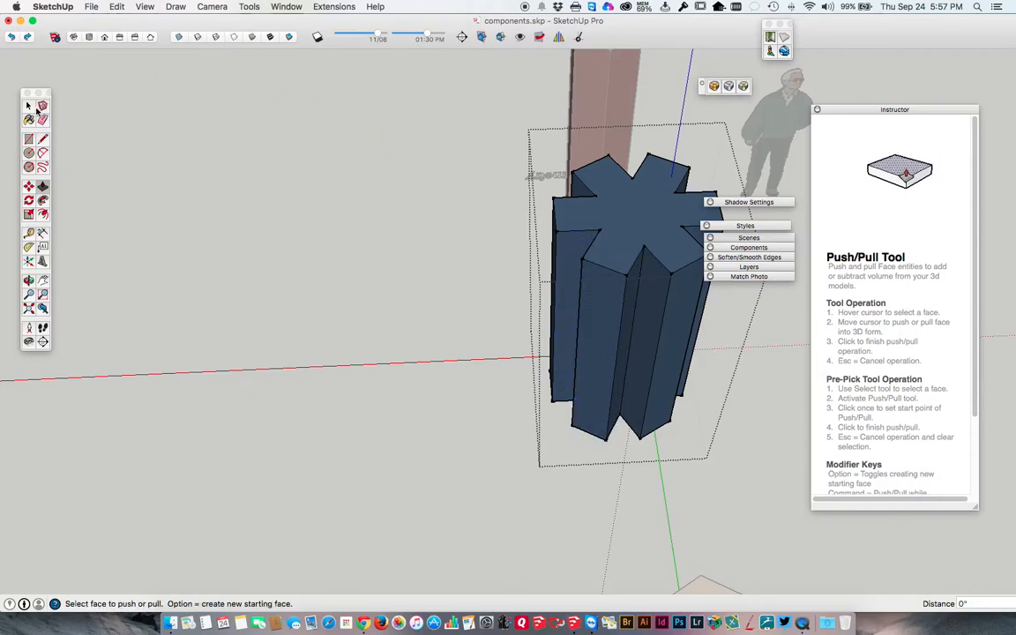
Close the edited blue group and select the whole star-shaped column as one object.
left_click(29, 106)
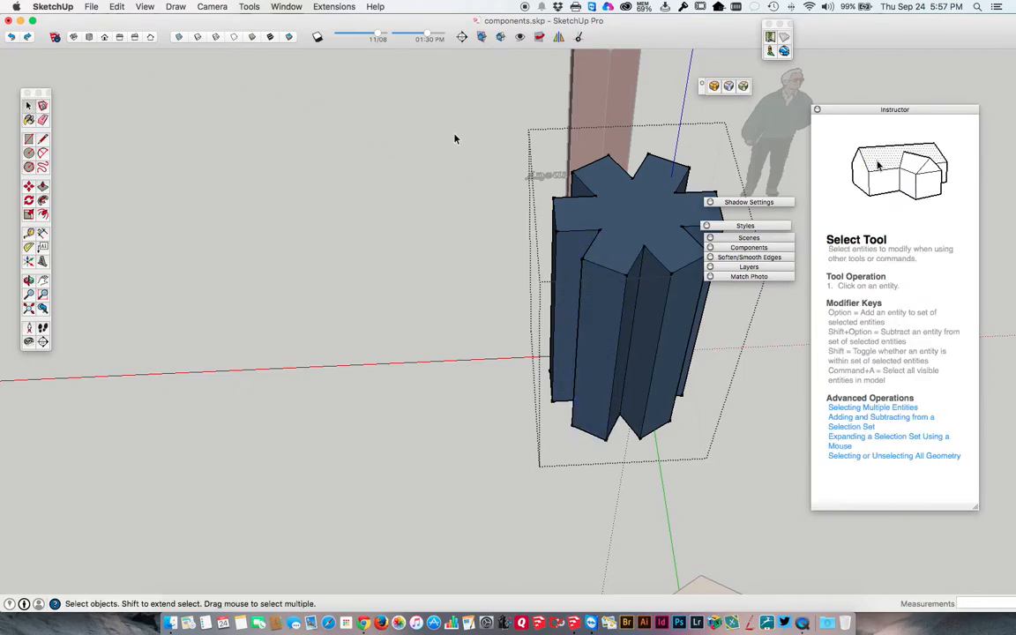
left_click(488, 157)
middle_click_drag(488, 157, 447, 236)
left_click(447, 236)
middle_click_drag(519, 249, 335, 204)
scroll(326, 188, "down", 5)
middle_click_drag(426, 198, 402, 223)
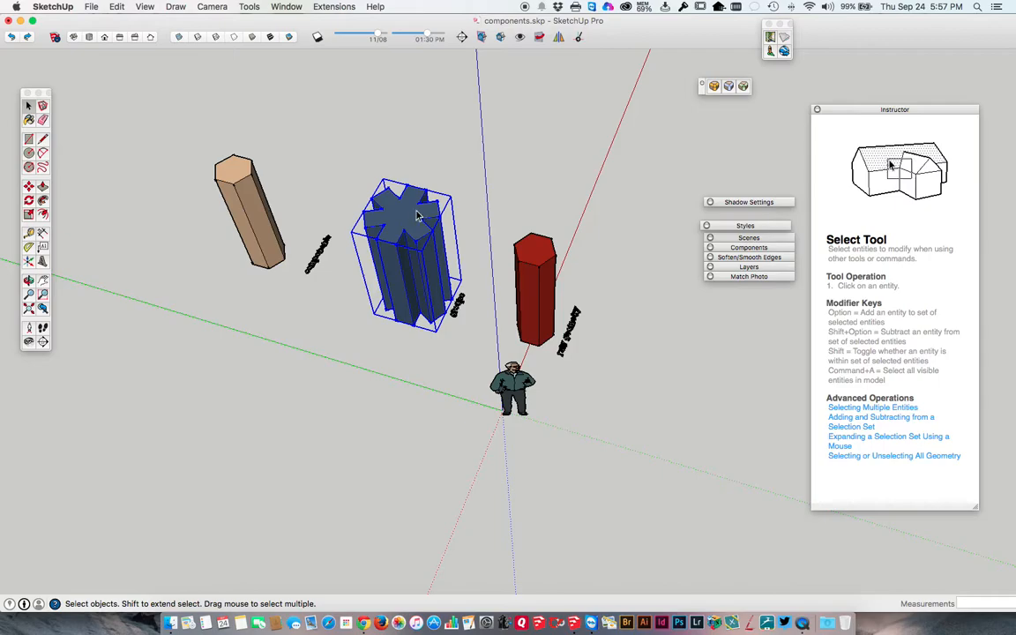
middle_click_drag(631, 275, 422, 298)
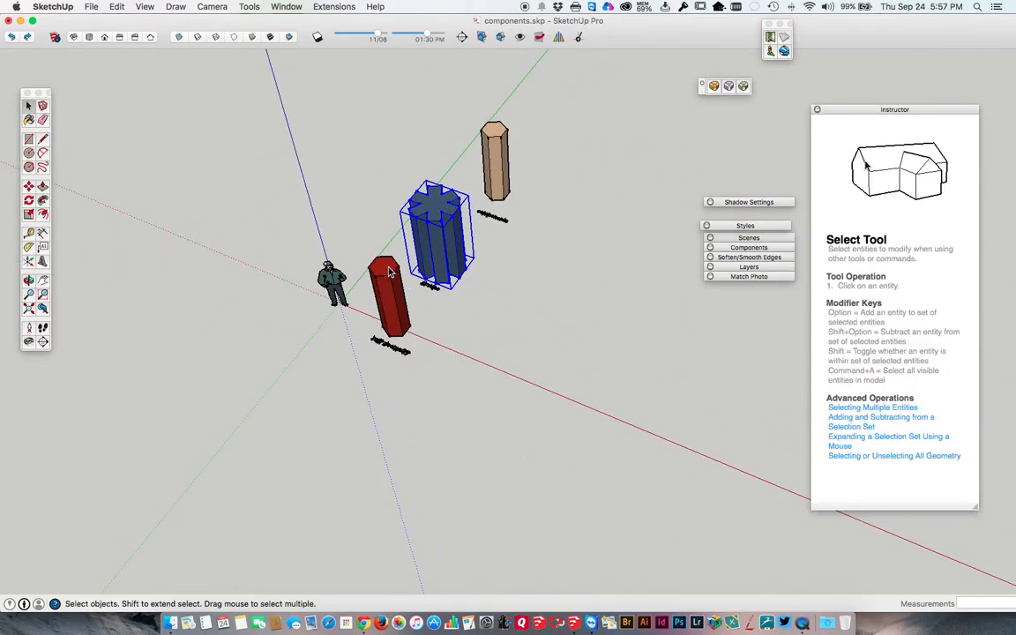
Select the entire red raw geometry column and copy it about 11' 6 3/16" along the red axis.
left_click(390, 272)
key("m")
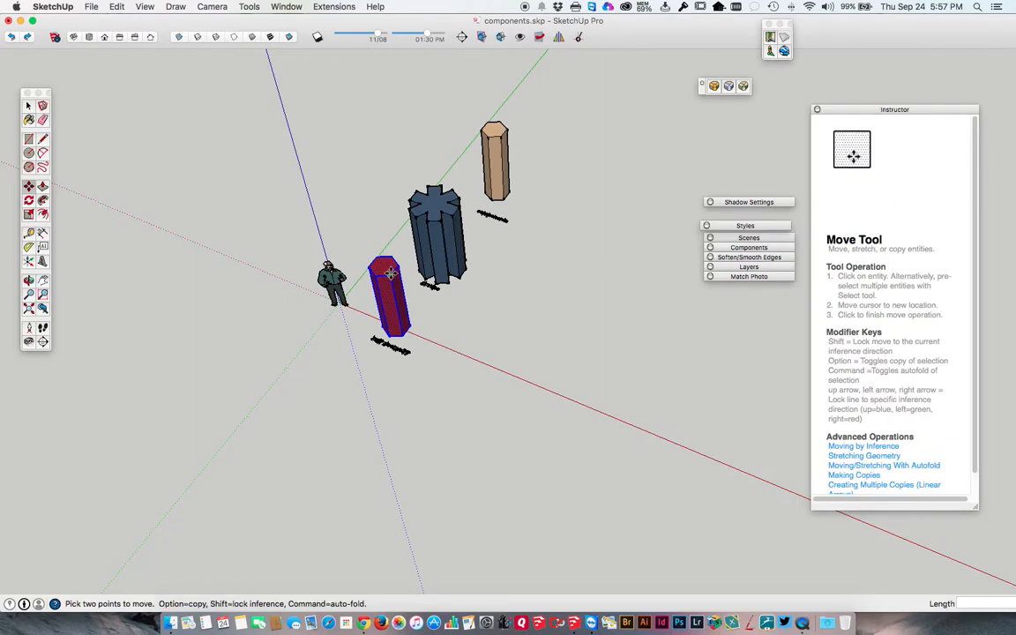
key("alt")
left_click(418, 327)
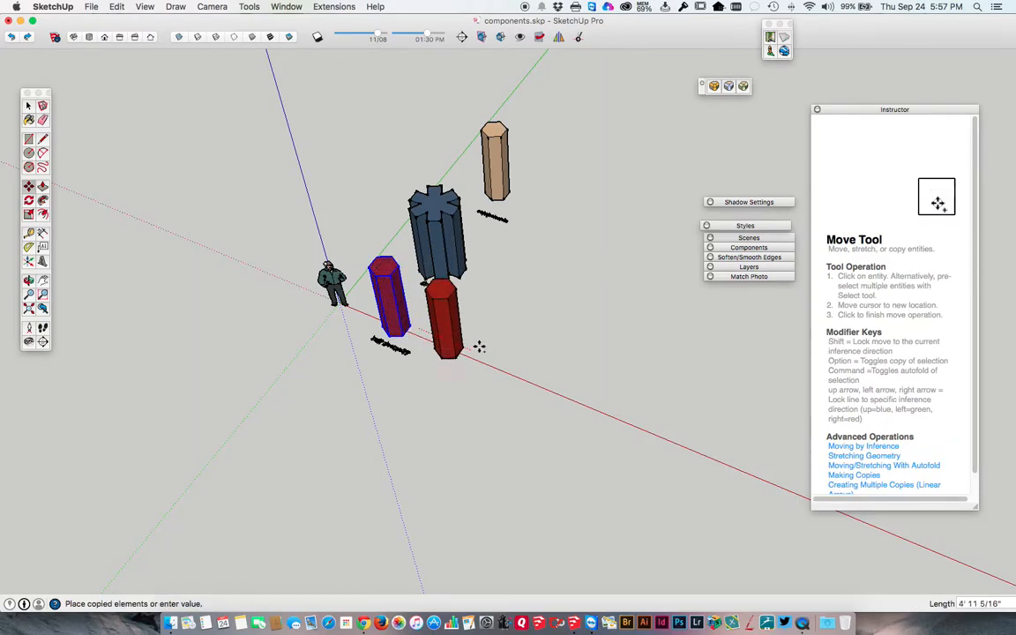
scroll(543, 378, "up", 6)
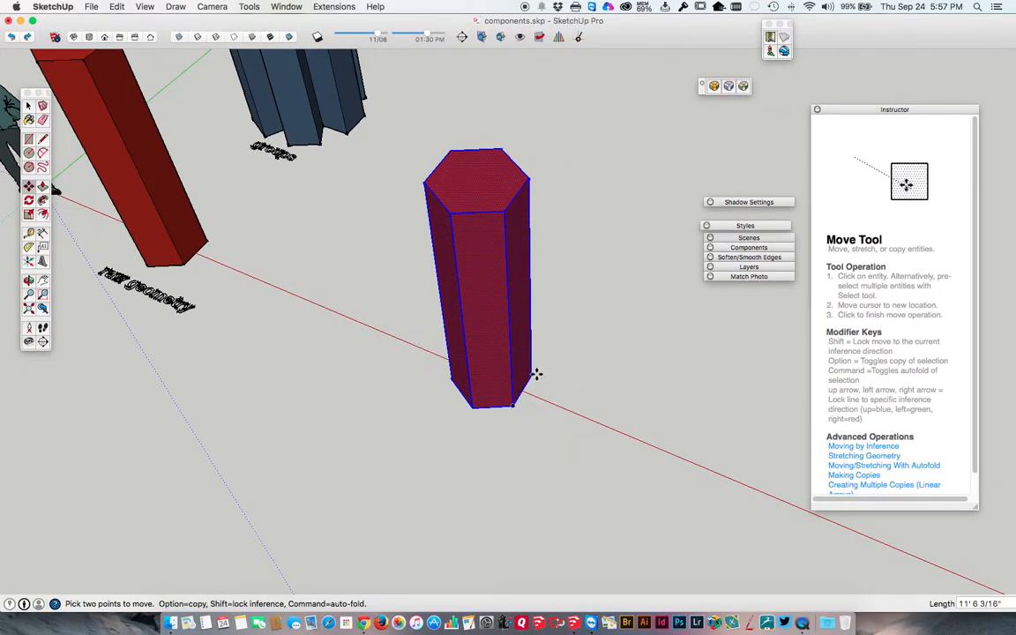
Move the copied red column along the red axis, finally about 2' 7/8" back toward the original, and check the Move Tool instructions.
left_click(533, 376)
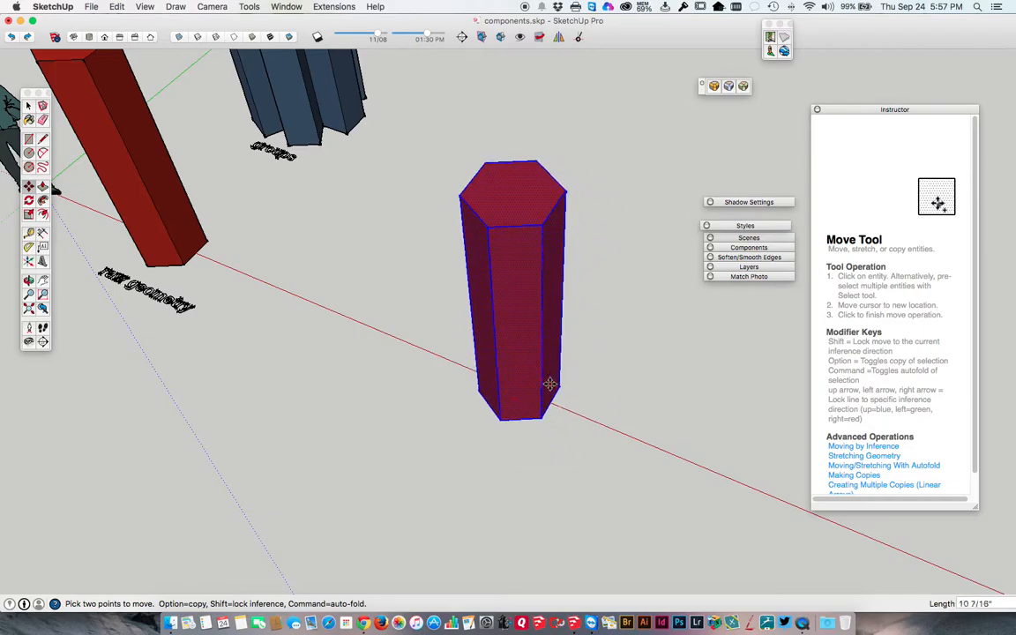
left_click(466, 351)
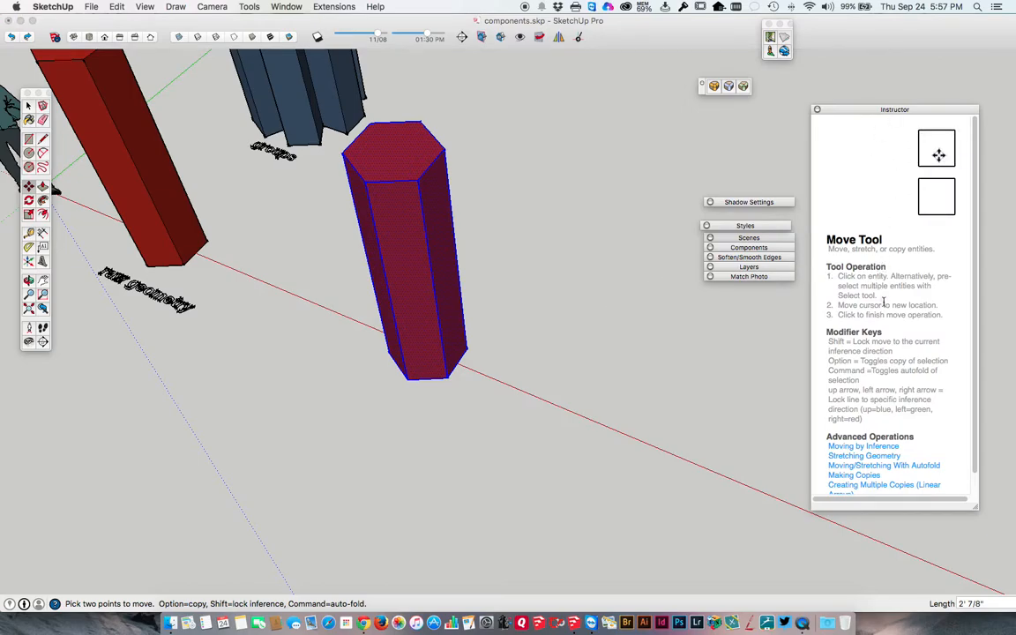
scroll(885, 305, "down", 1)
scroll(884, 305, "down", 1)
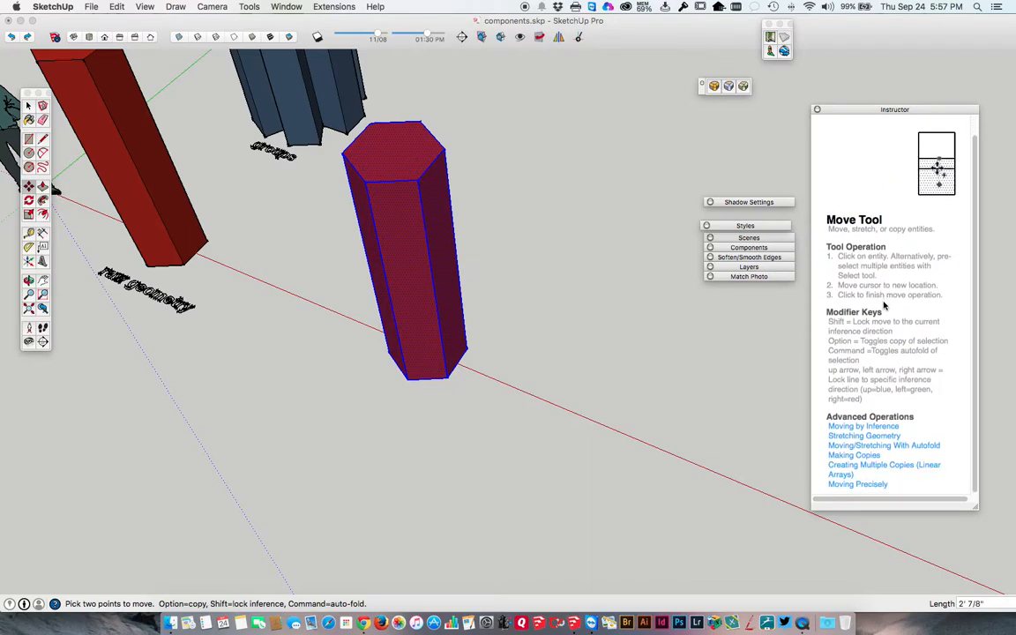
Copy the selected red column about 3' 1" along the red axis, on the side away from the original raw geometry column.
scroll(886, 300, "up", 2)
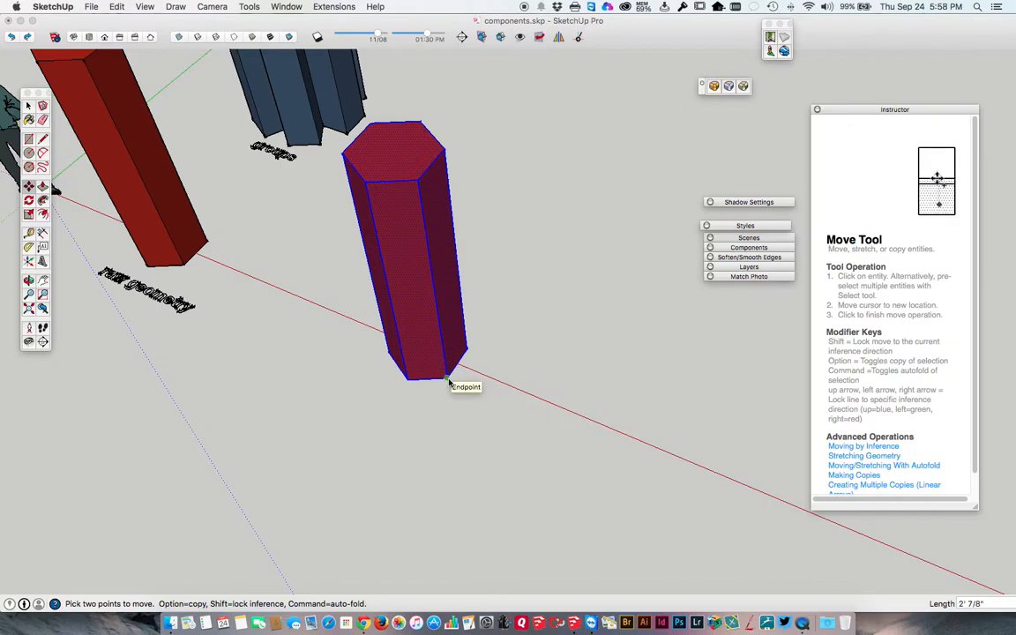
left_click(448, 382)
key("alt")
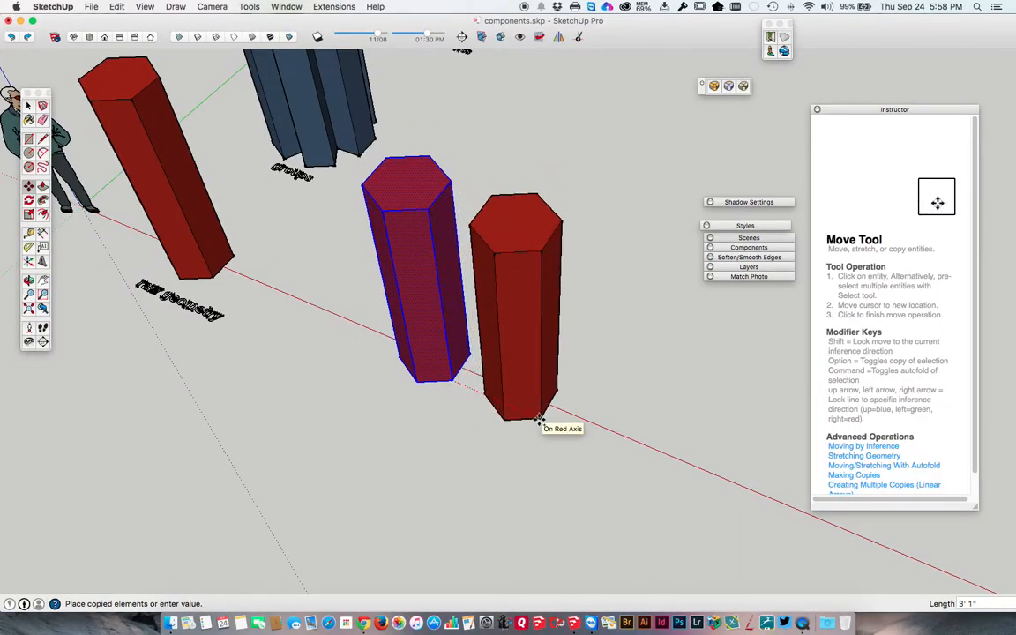
left_click(539, 420)
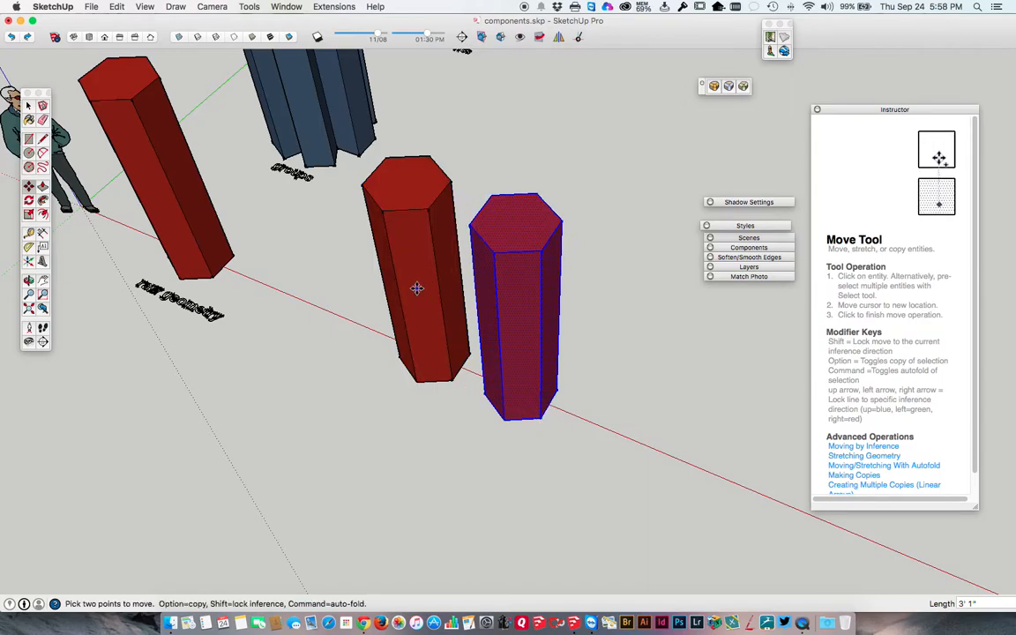
scroll(465, 366, "down", 4)
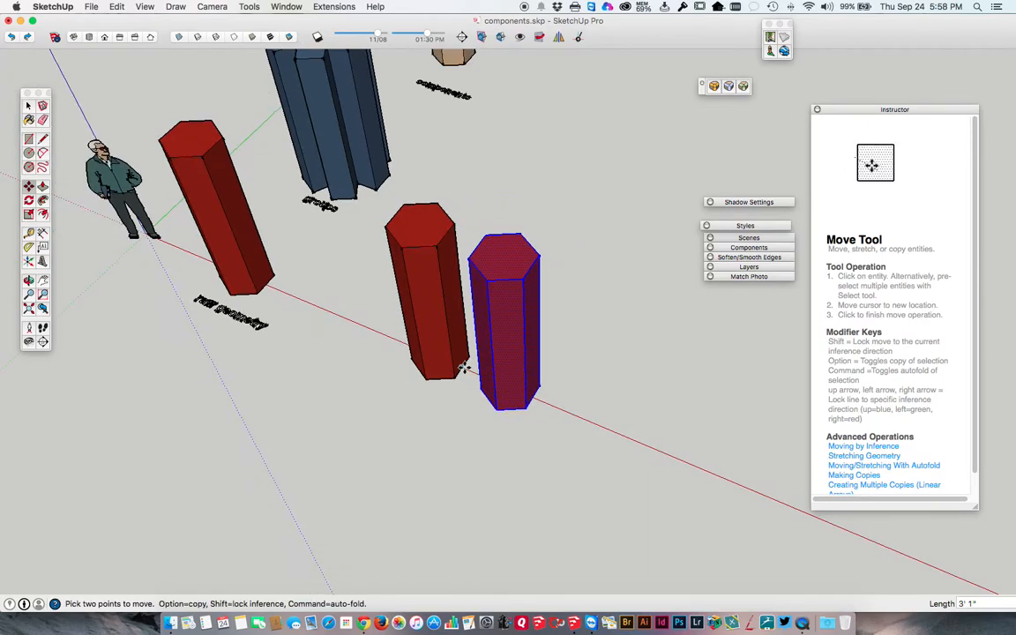
Select both copied red columns completely and make them into one group.
key("space")
left_click(428, 234)
left_click(498, 253, "shift")
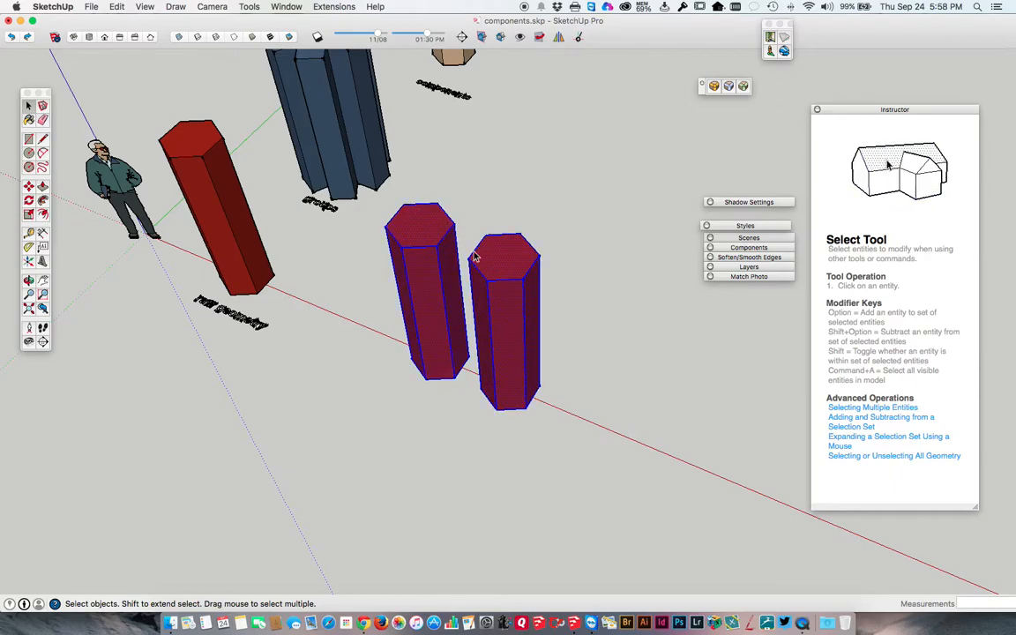
right_click(484, 257)
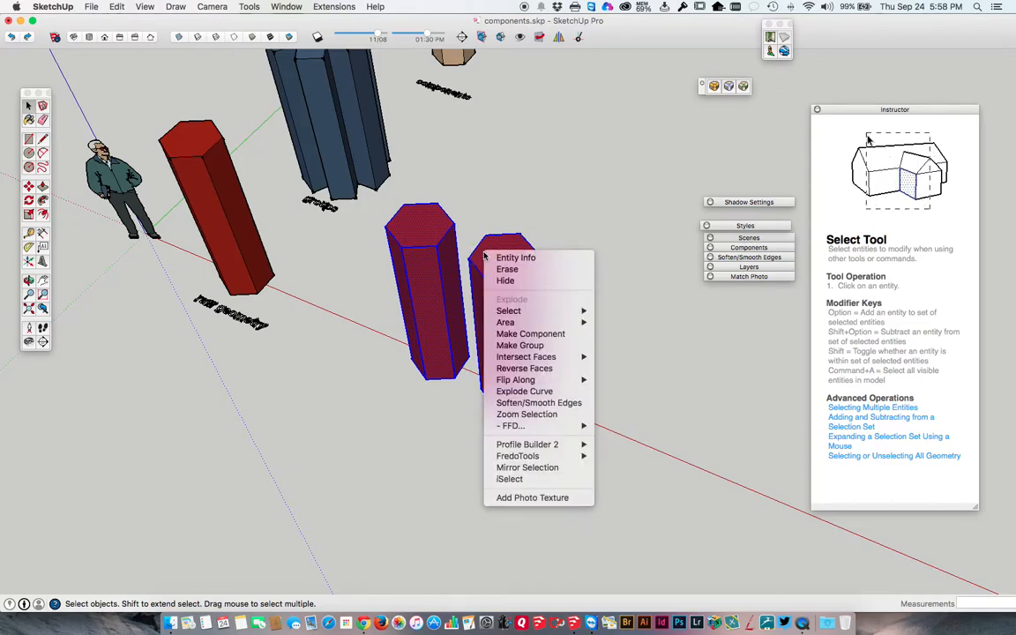
left_click(513, 347)
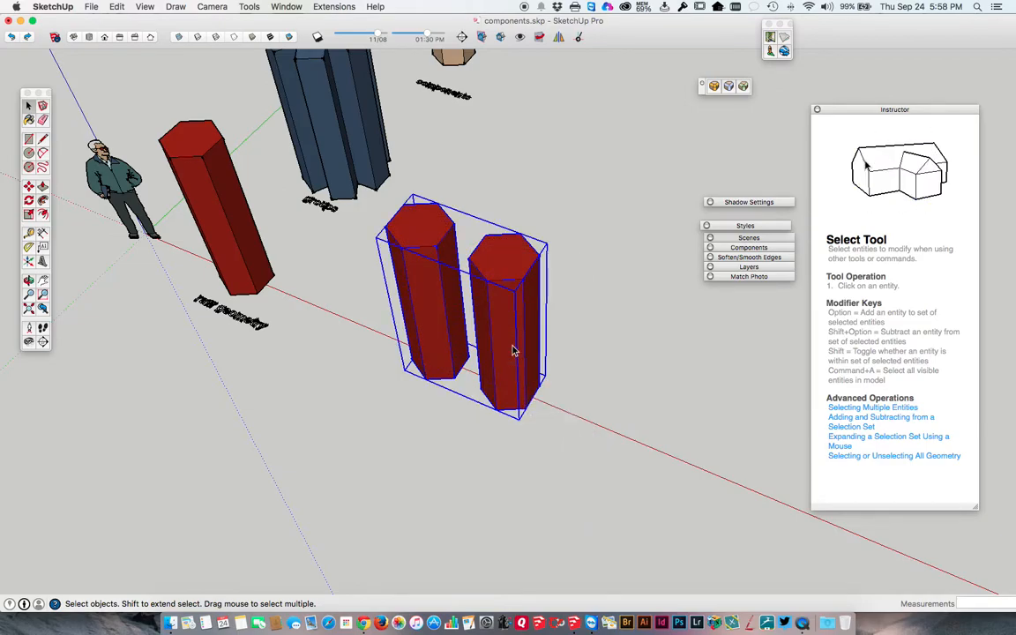
Select the group of two red columns together with the blue star-shaped group and combine them into one nested group.
middle_click_drag(435, 327, 381, 229)
left_click(331, 104)
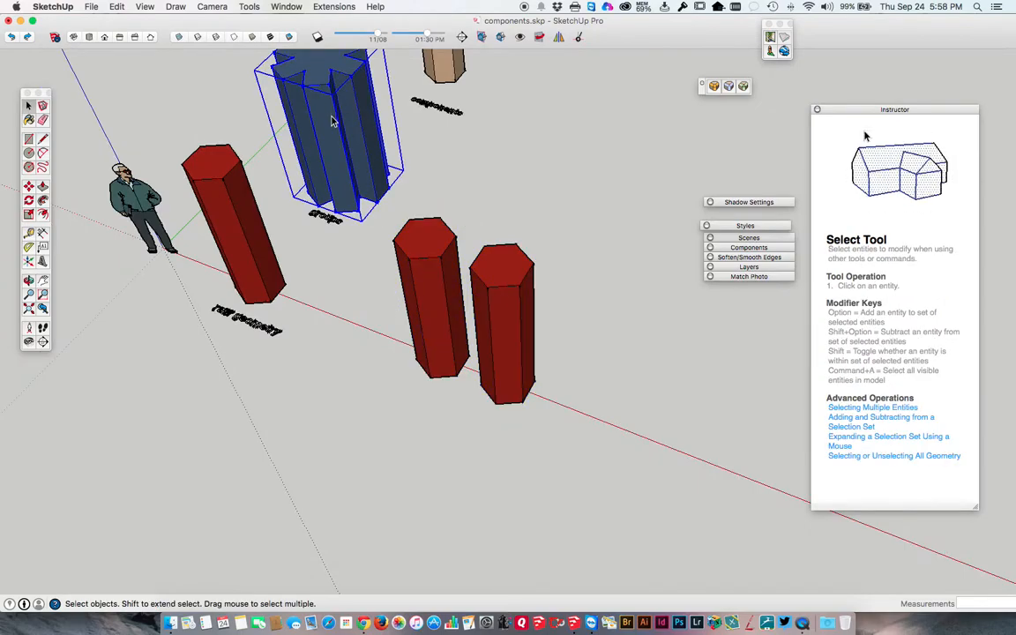
left_click(438, 254)
middle_click_drag(433, 234, 456, 323)
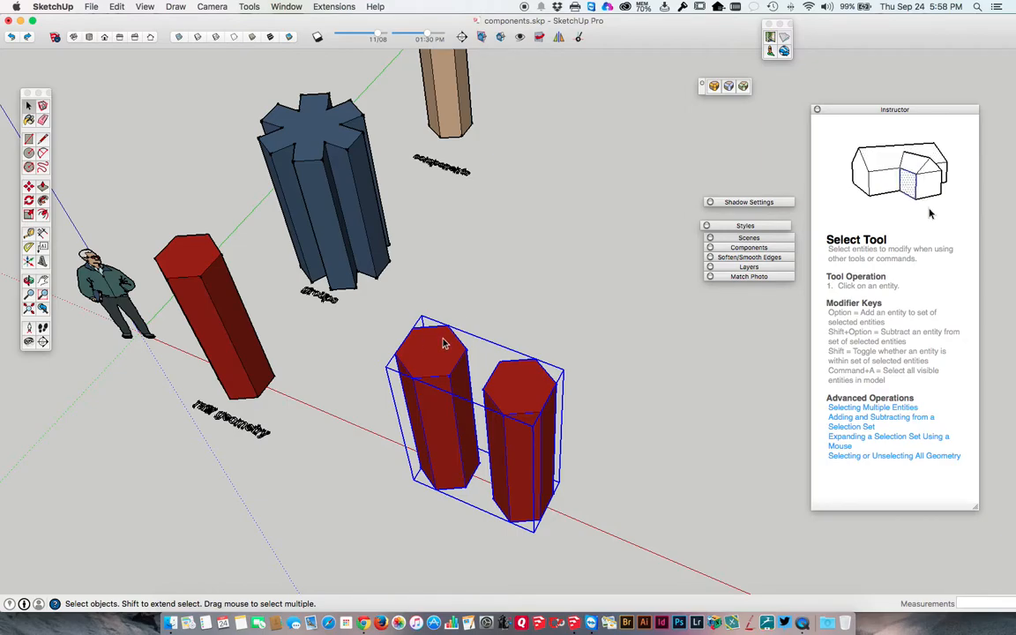
left_click(310, 119, "shift")
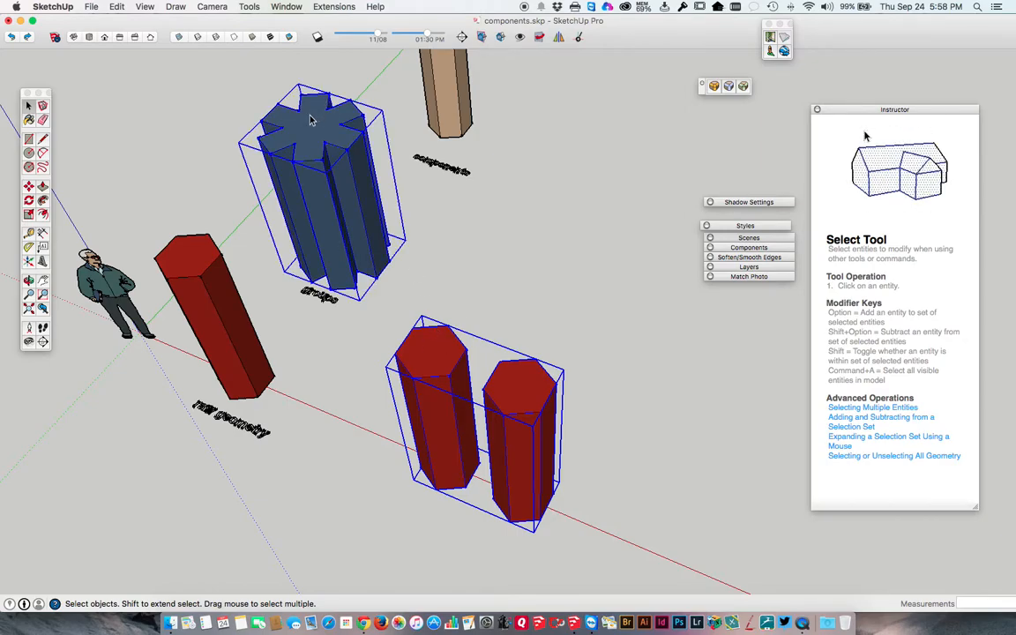
right_click(319, 134)
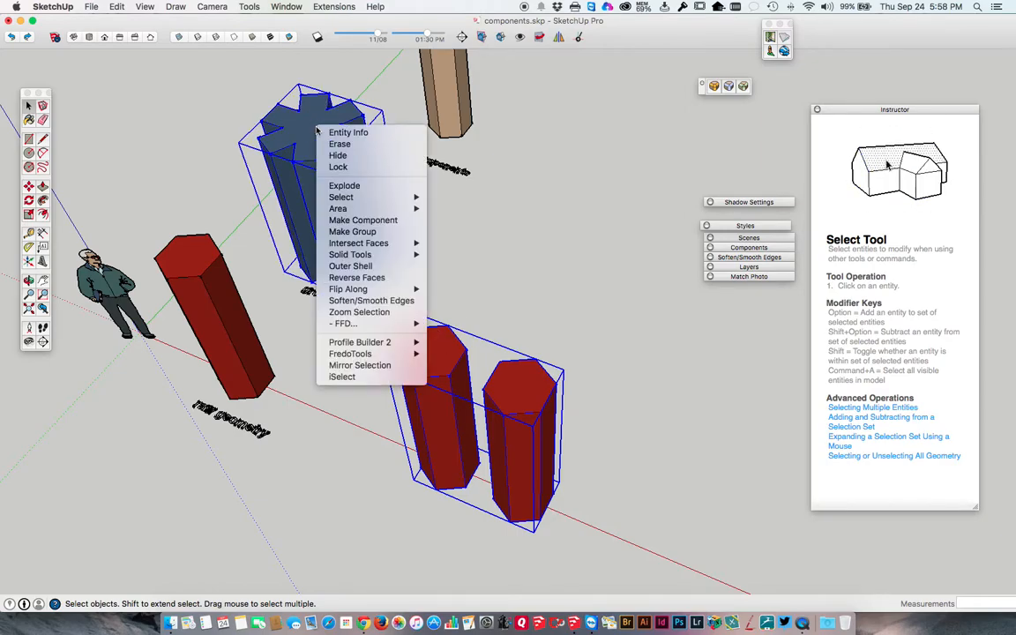
left_click(362, 231)
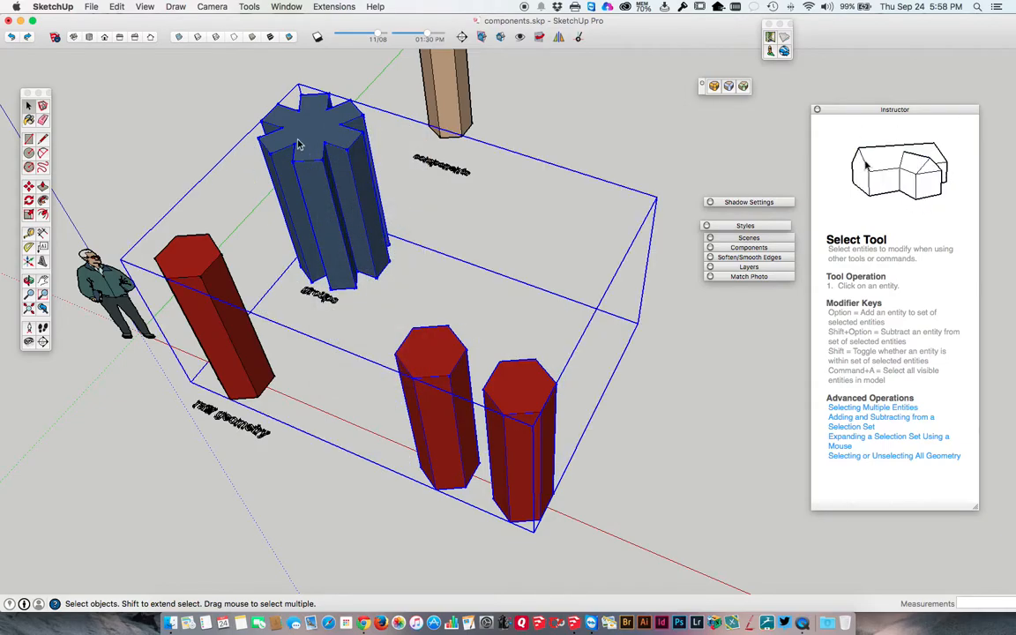
Select all faces and edges of the original raw geometry column to compare it with the nested group.
scroll(372, 211, "up", 1)
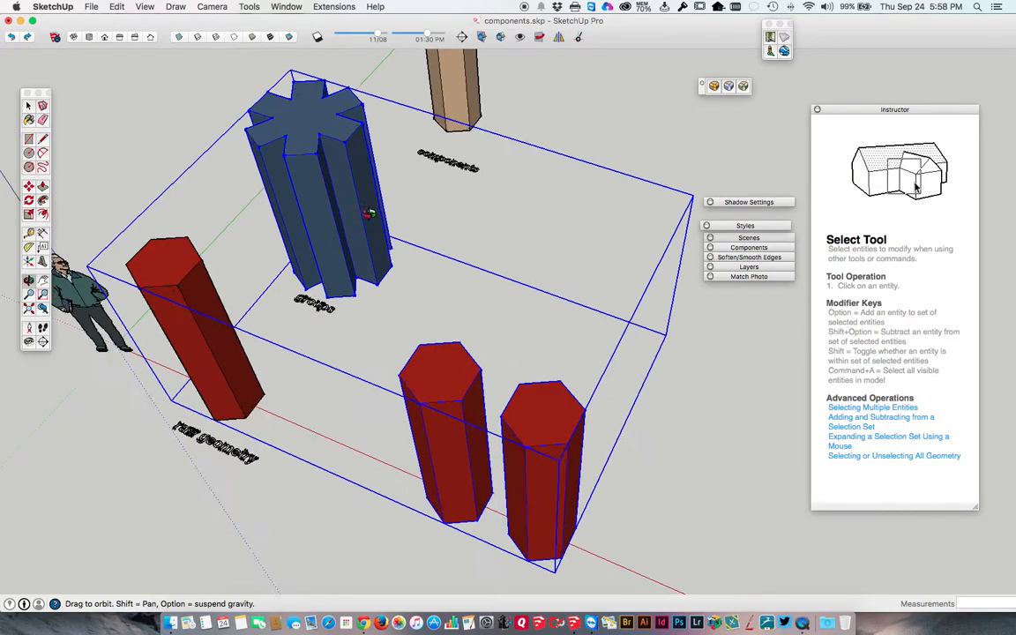
middle_click_drag(372, 211, 493, 250)
scroll(492, 250, "up", 1)
double_click(165, 420)
left_click(166, 420)
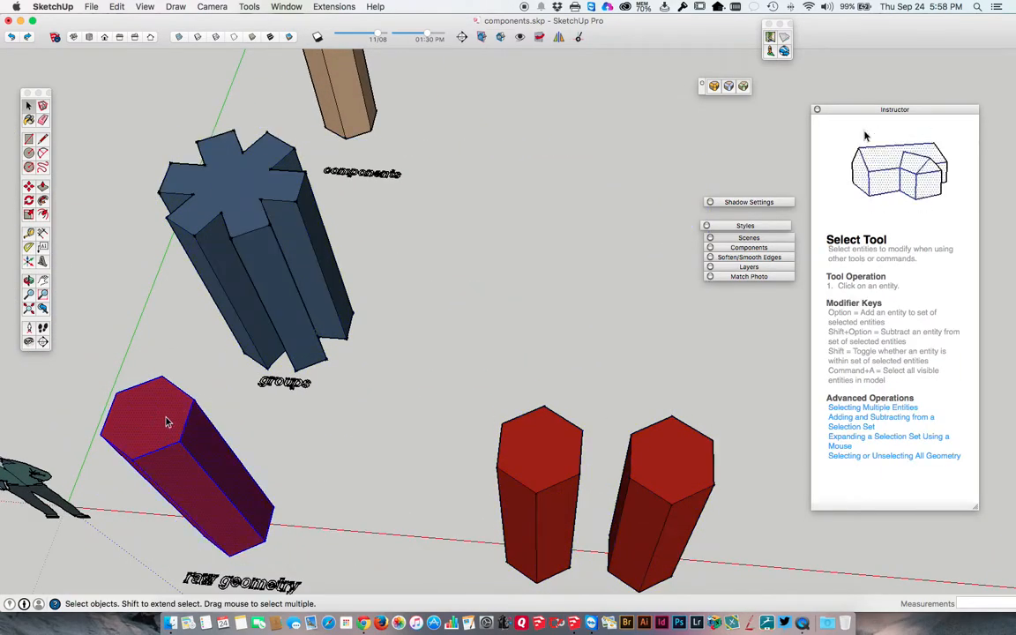
scroll(258, 238, "down", 3)
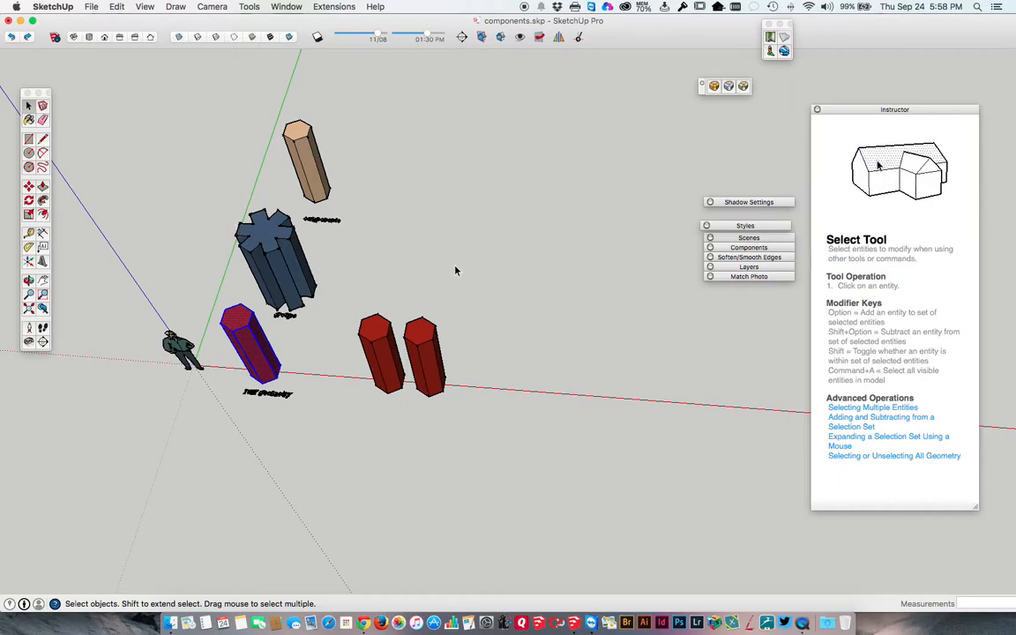
Select the nested group of blue and red columns and move it about 4' 7 3/8" along the red axis, away from the origin.
left_click(265, 244)
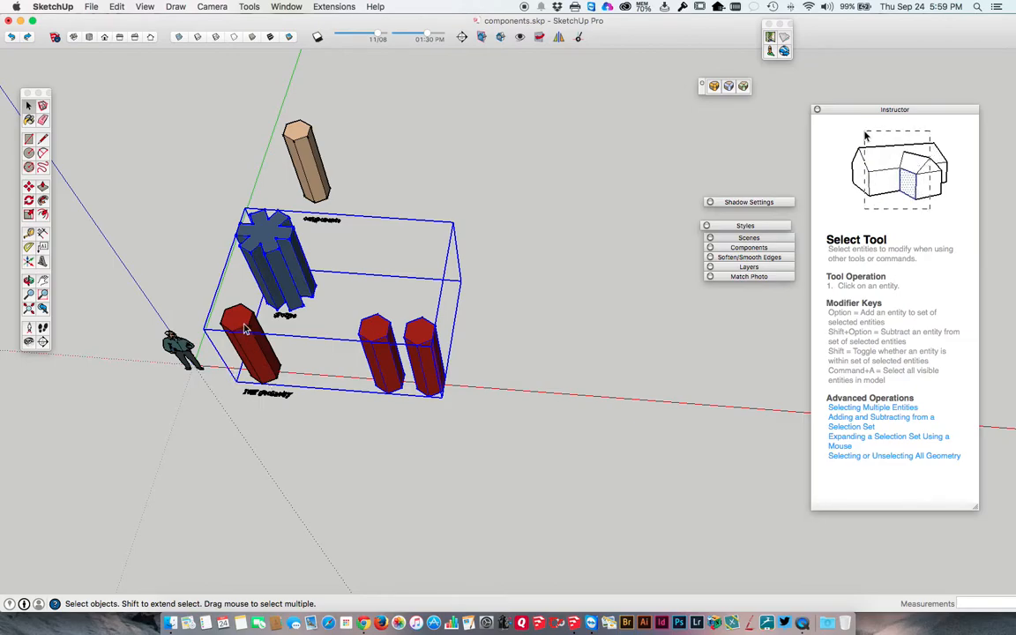
scroll(246, 330, "up", 10)
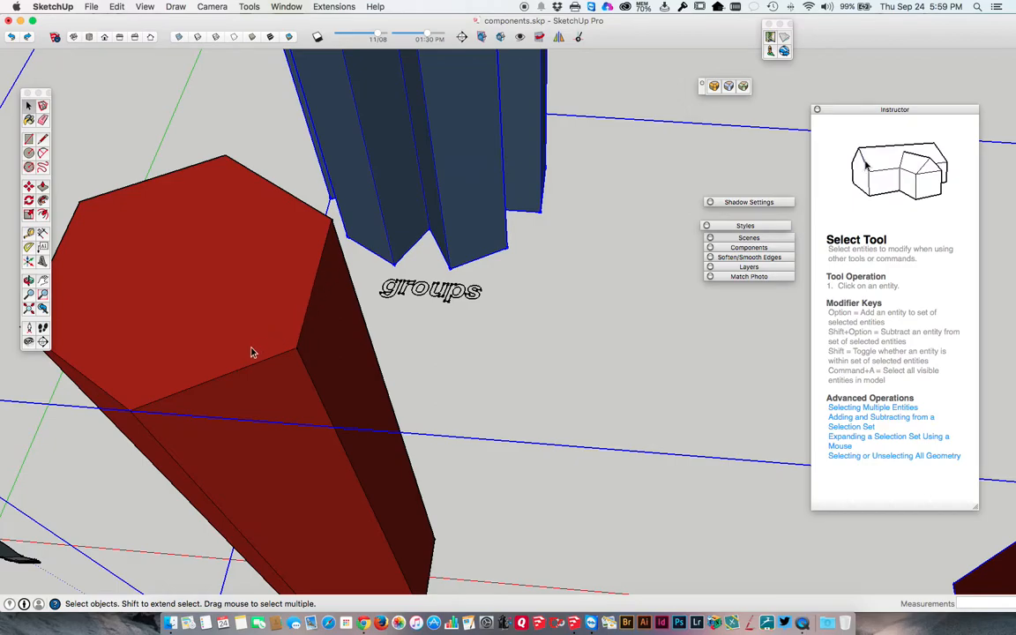
scroll(221, 359, "down", 5)
scroll(711, 375, "up", 10)
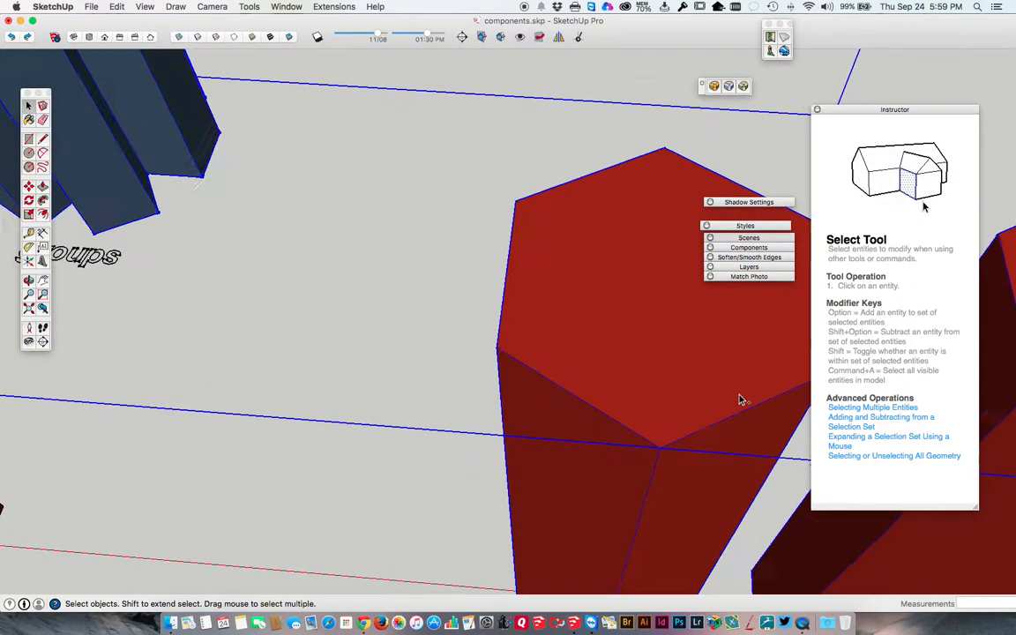
scroll(653, 456, "down", 10)
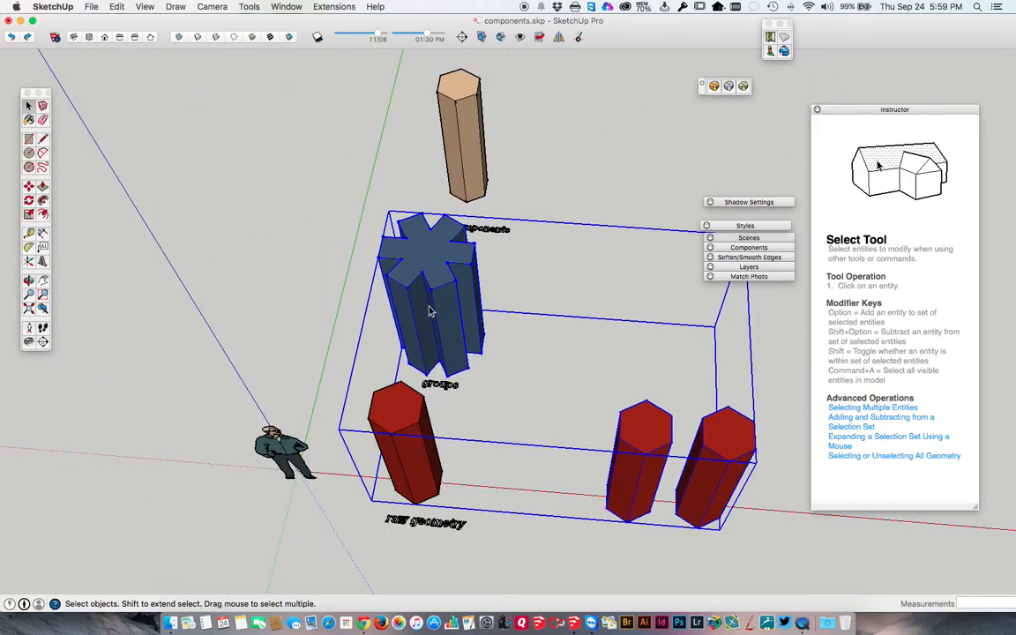
key("m")
left_click(434, 256)
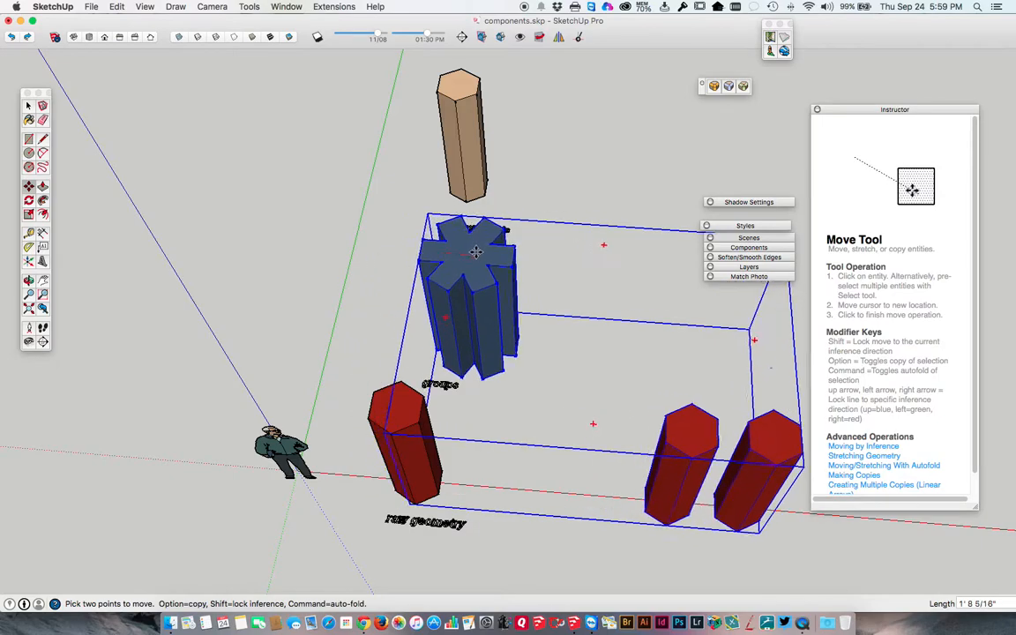
left_click(541, 264)
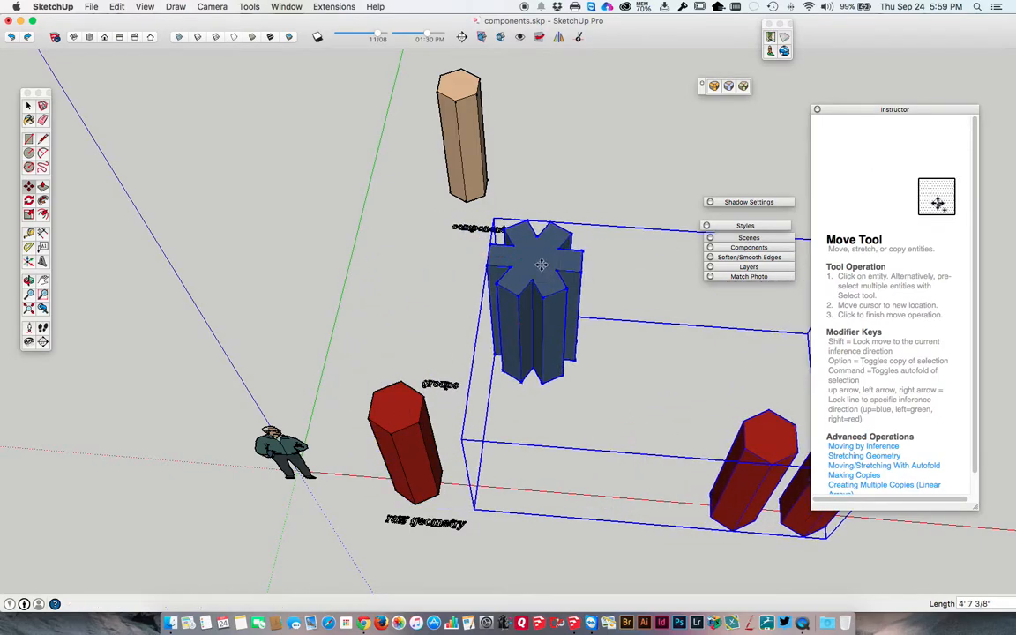
Deselect and reselect the nested group as a single object, and examine it from different angles.
key("space")
left_click(438, 272)
left_click(515, 275)
scroll(536, 283, "up", 1)
middle_click_drag(536, 282, 314, 255, "shift")
scroll(321, 257, "down", 3)
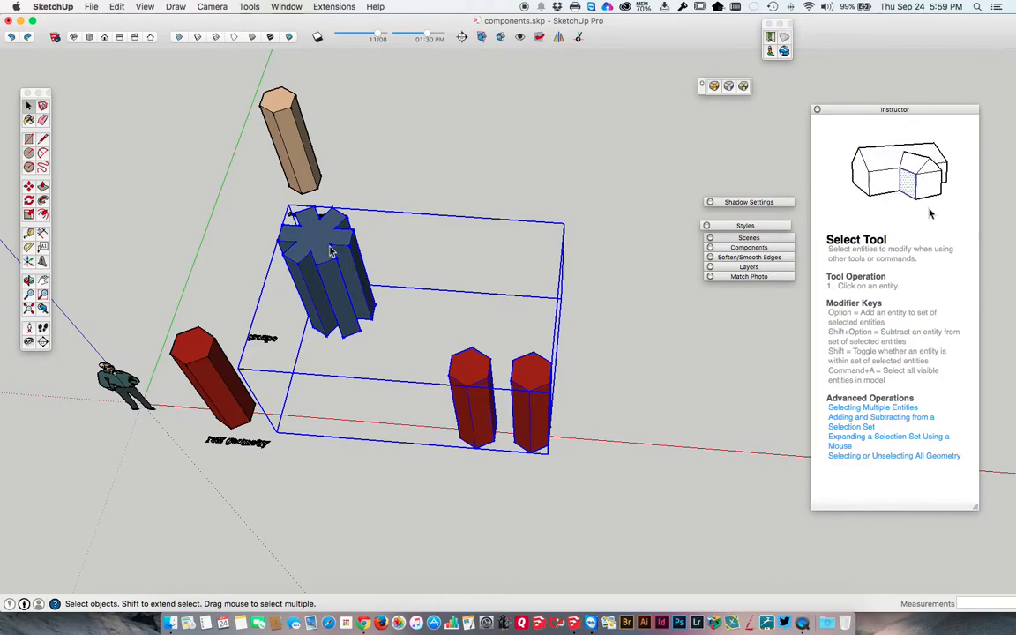
middle_click_drag(325, 251, 480, 260)
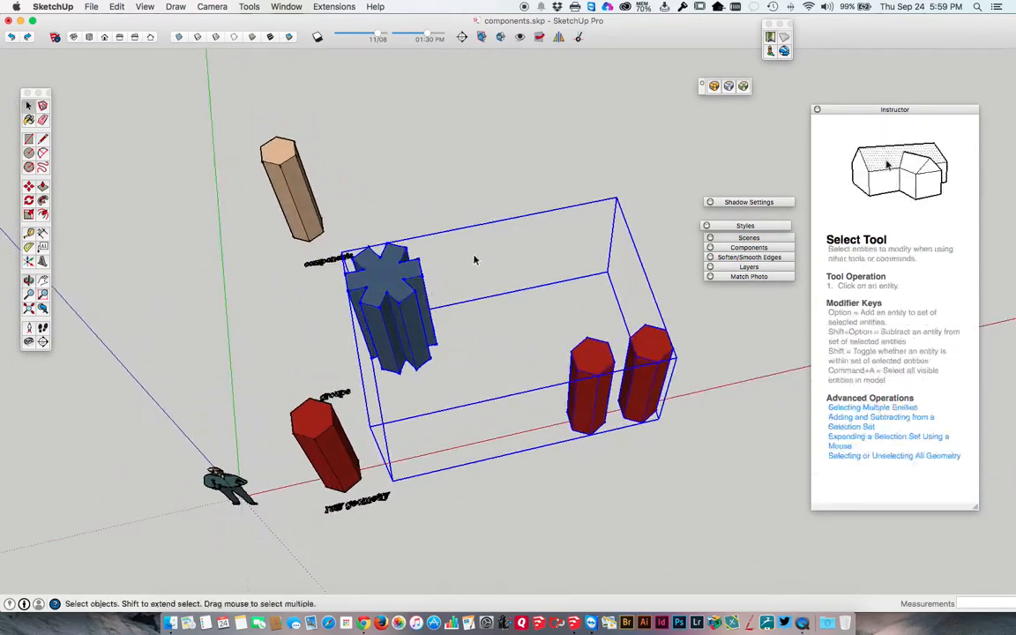
Open the nested group for editing, with the blue group and the red pair inside it in view.
right_click(595, 357)
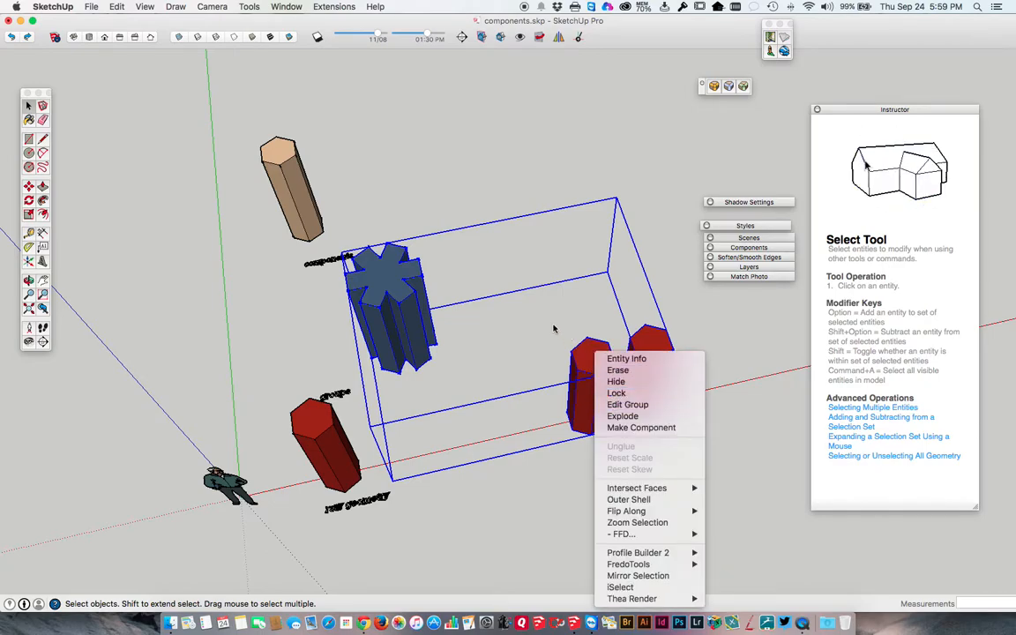
left_click(584, 350)
double_click(590, 354)
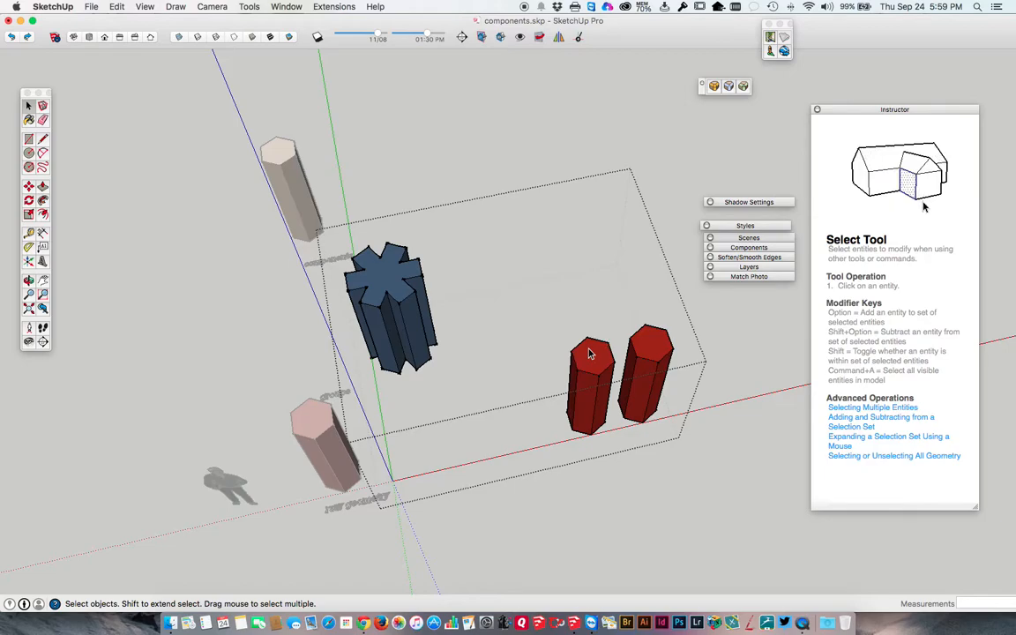
middle_click_drag(635, 322, 442, 335)
middle_click_drag(535, 320, 220, 298)
scroll(220, 299, "up", 1)
scroll(220, 299, "down", 2)
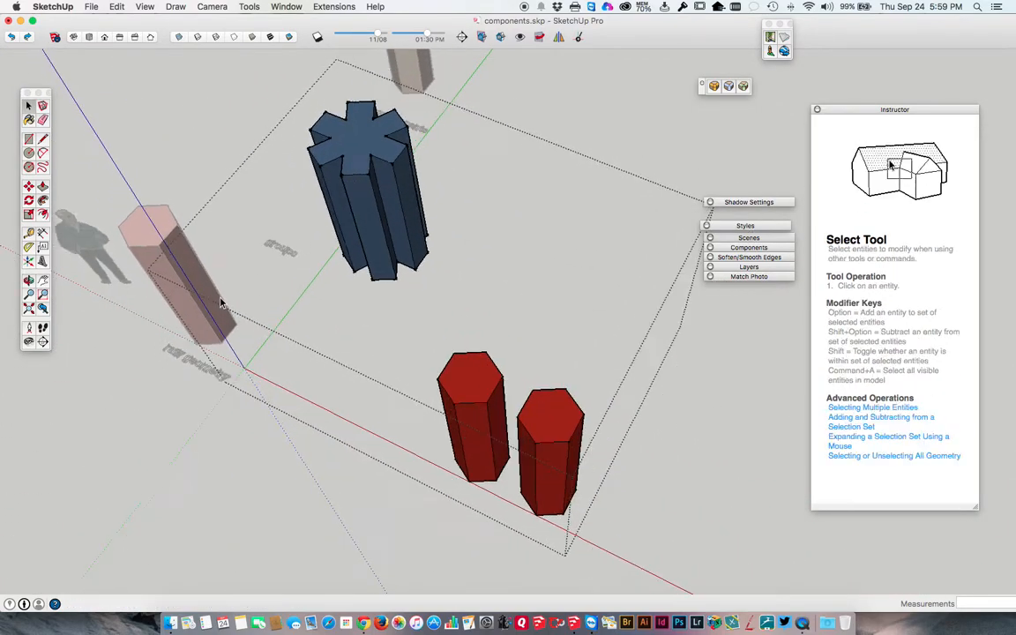
Move the grouped red pair close to the blue star column in two moves, the second about 3' 2 13/16".
left_click(439, 364)
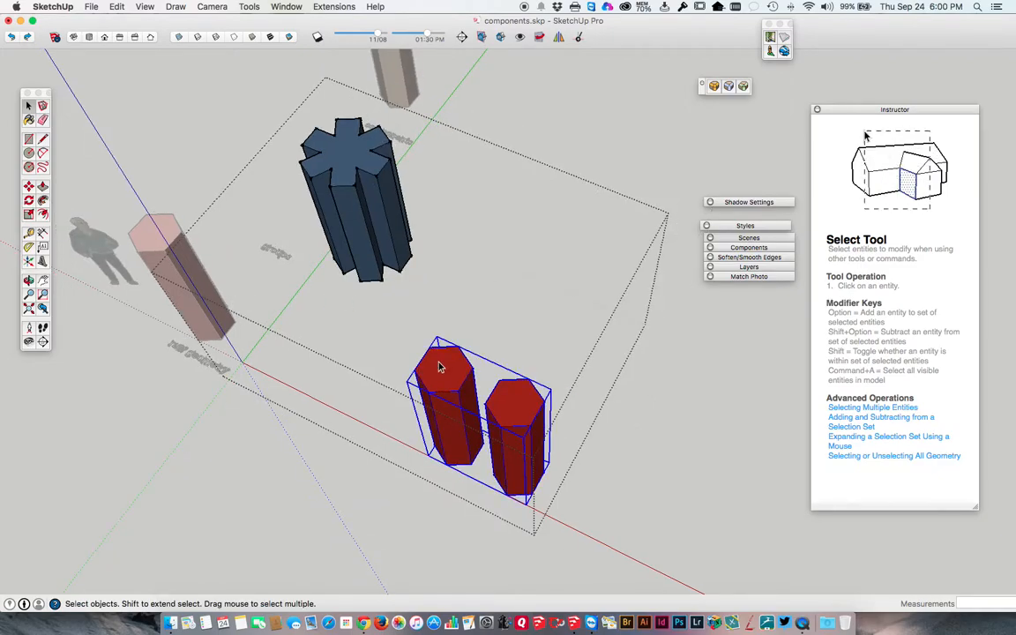
key("m")
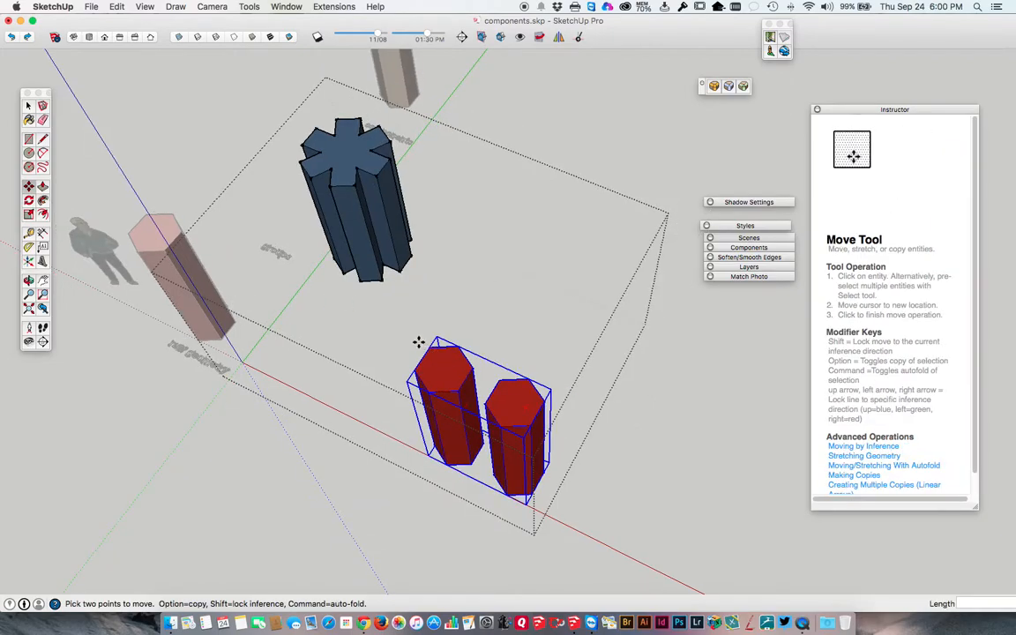
left_click(417, 342)
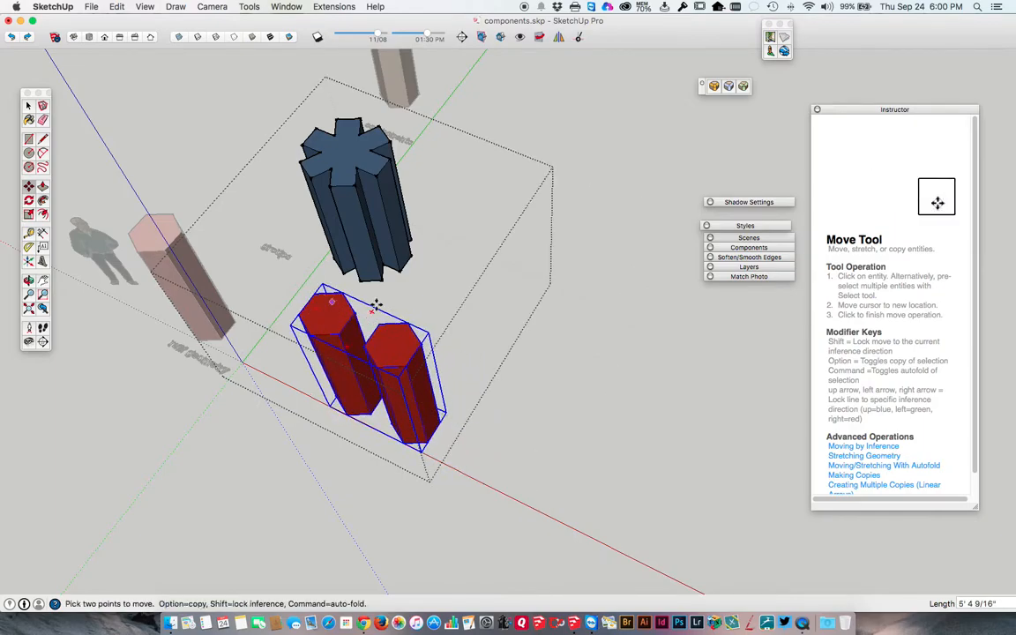
left_click(485, 301)
left_click(353, 352)
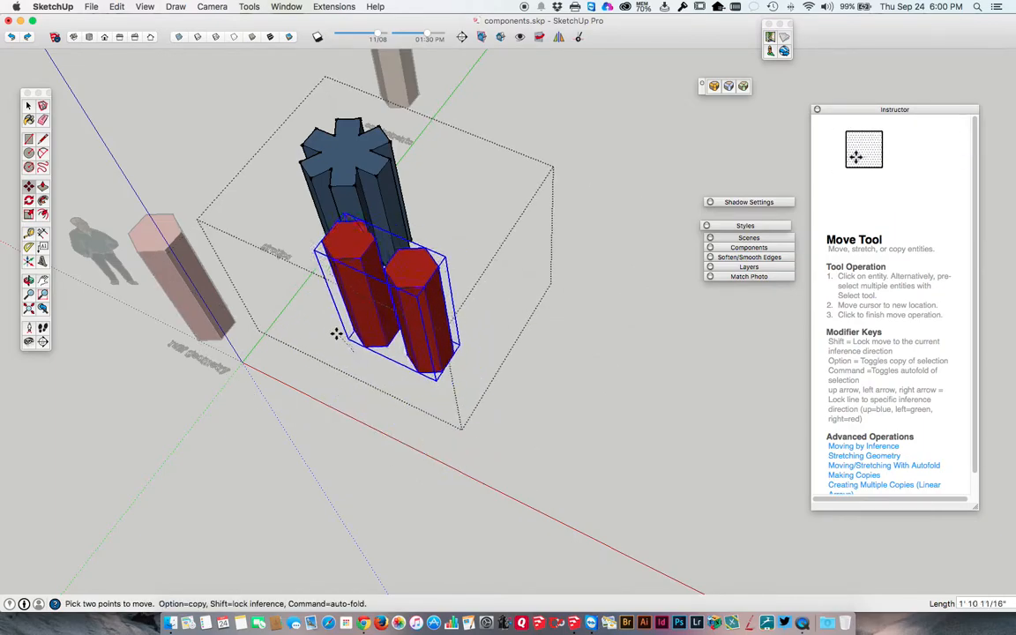
left_click(300, 323)
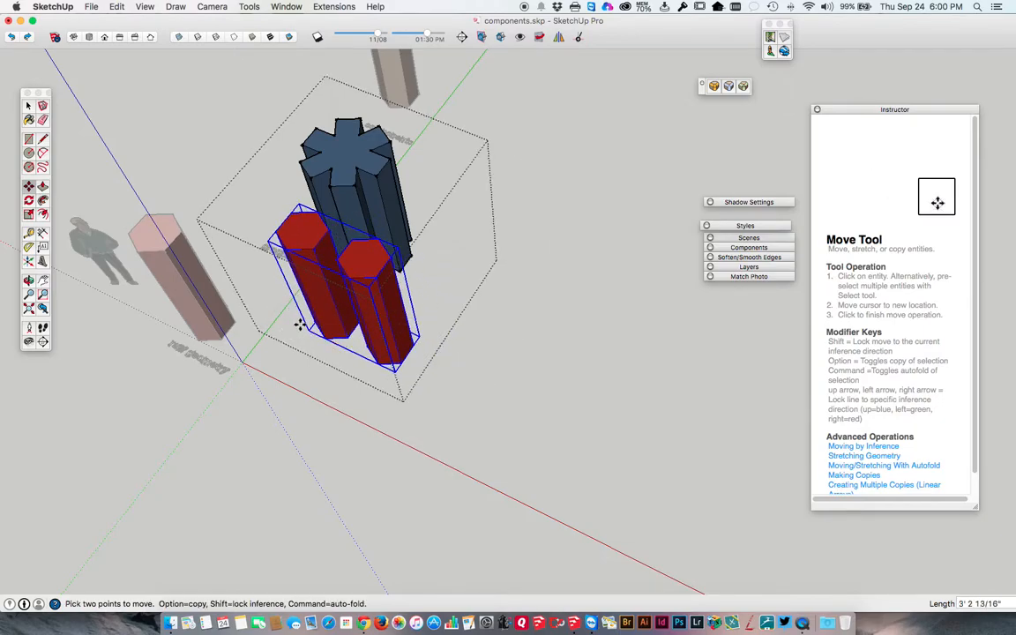
key("space")
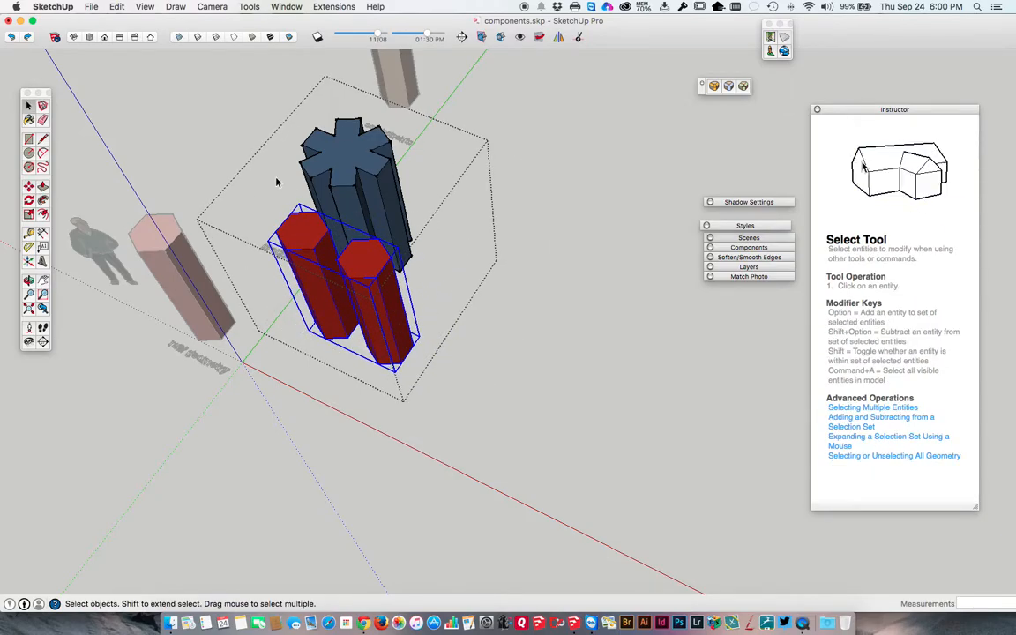
Close the nested group, select it as one whole object, and reopen it for editing.
left_click(242, 122)
left_click(342, 196)
middle_click_drag(335, 223, 537, 240)
middle_click_drag(311, 281, 458, 328)
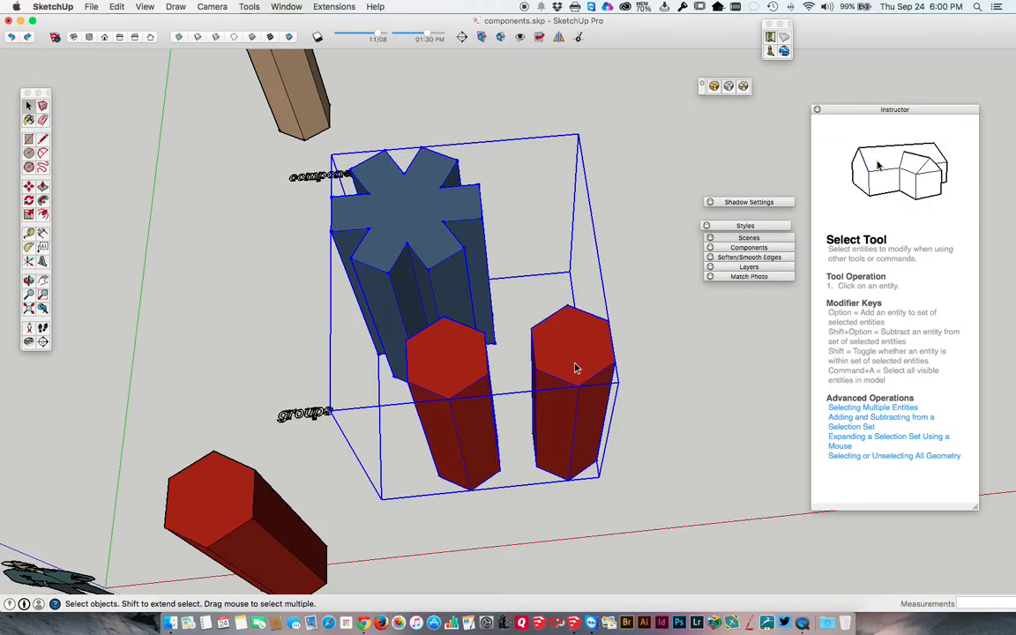
middle_click_drag(422, 239, 474, 233)
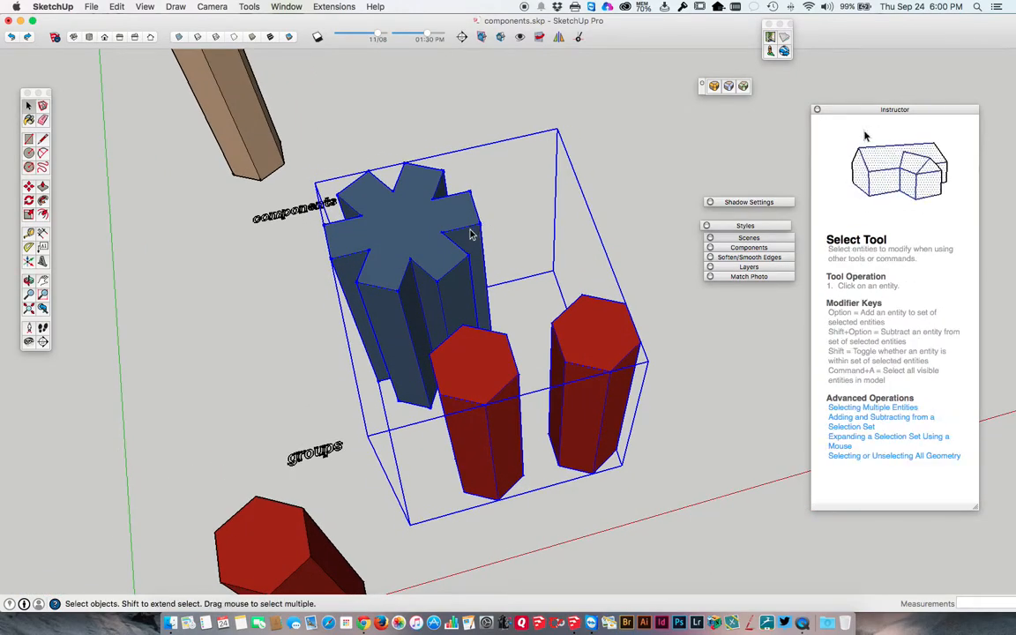
double_click(420, 239)
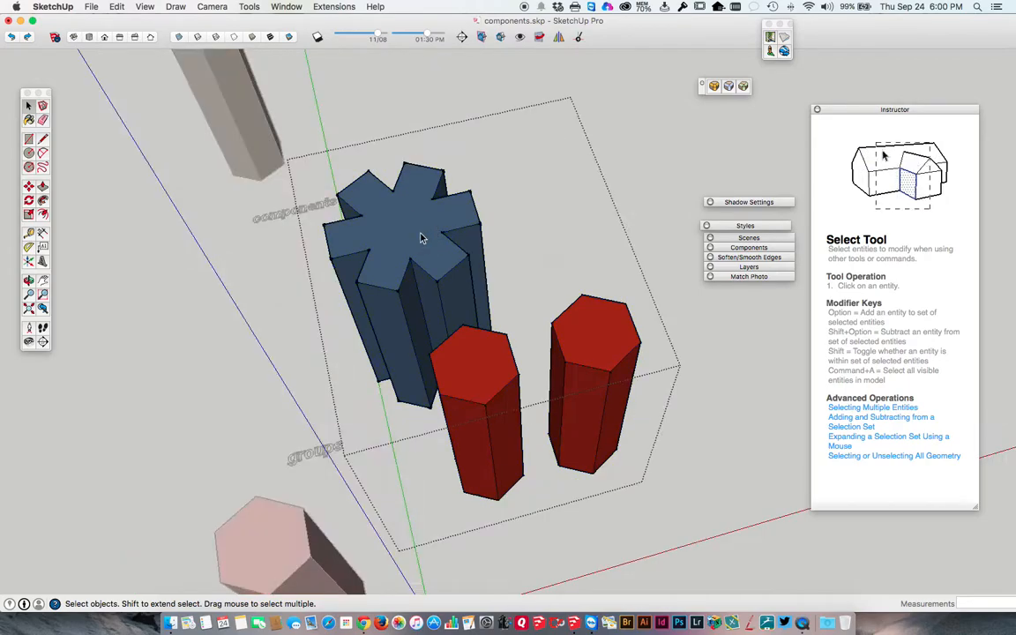
Open the red pair's group for editing and push the top of the column farther from the blue star down to about half its height.
left_click(478, 365)
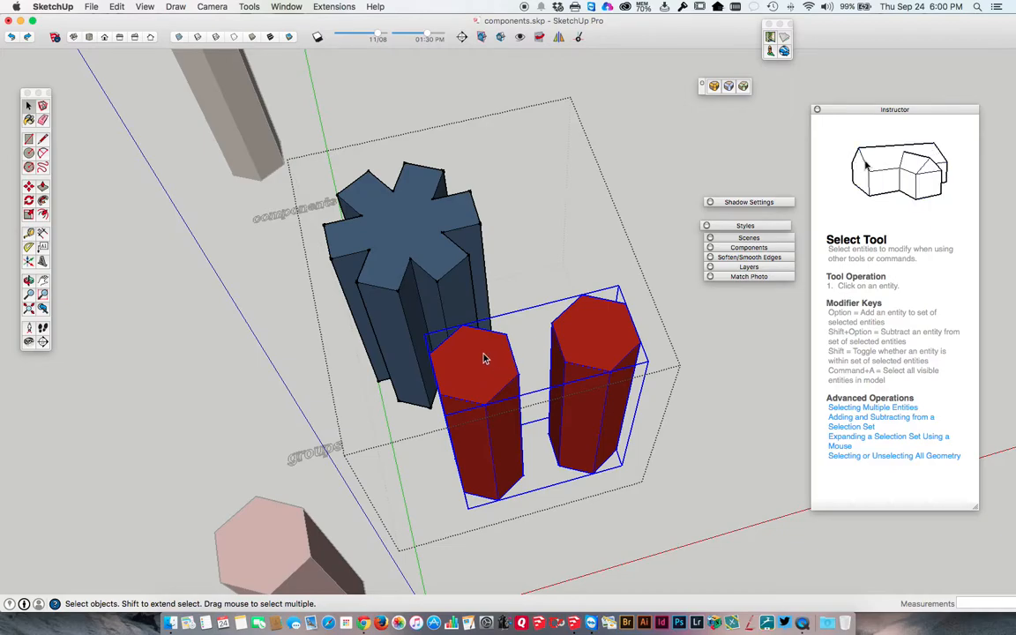
double_click(488, 357)
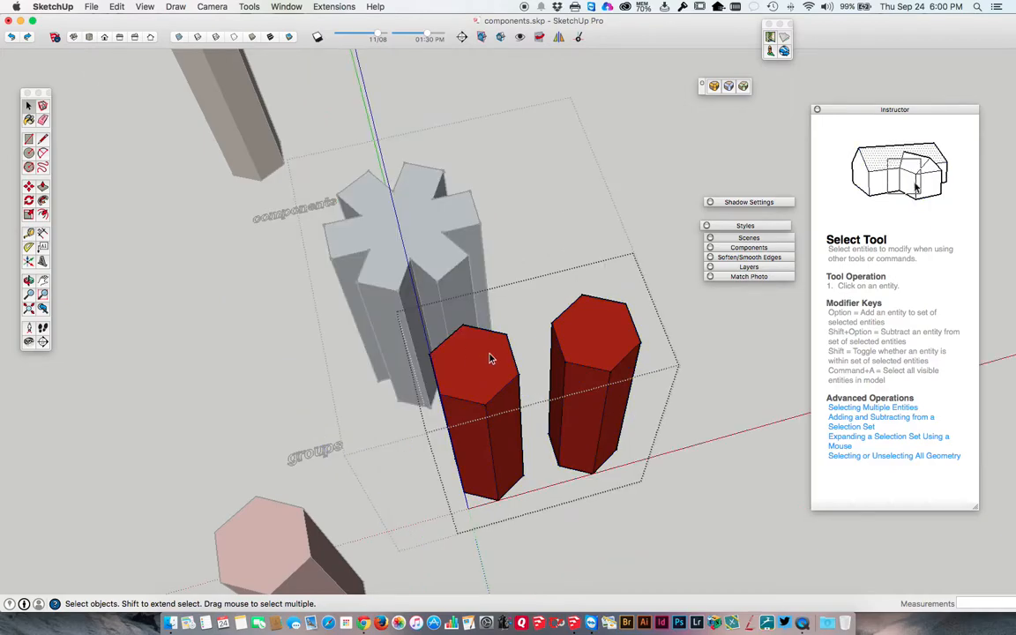
left_click(590, 345)
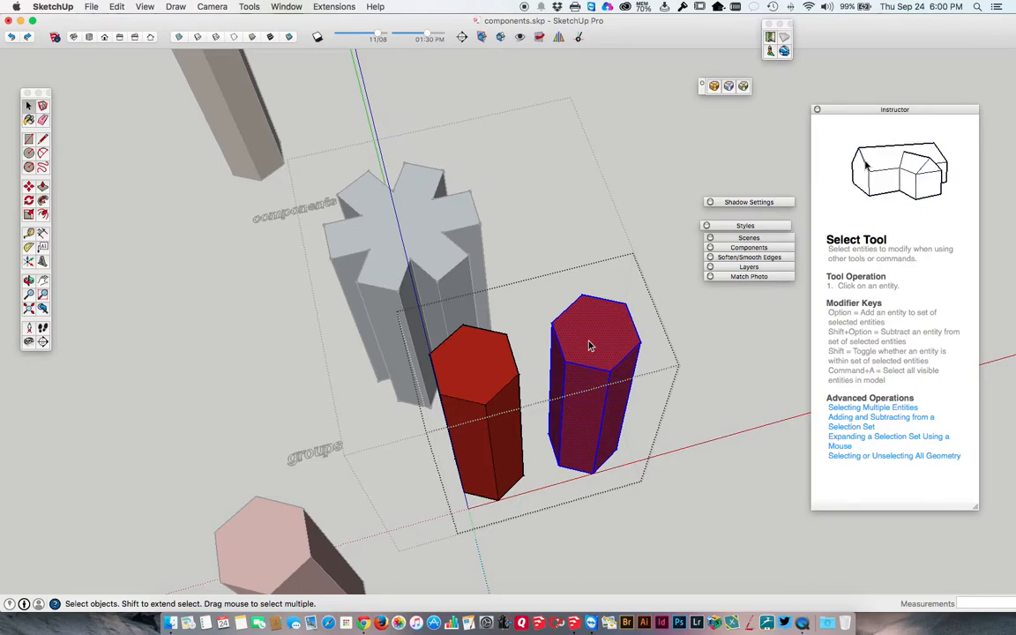
key("p")
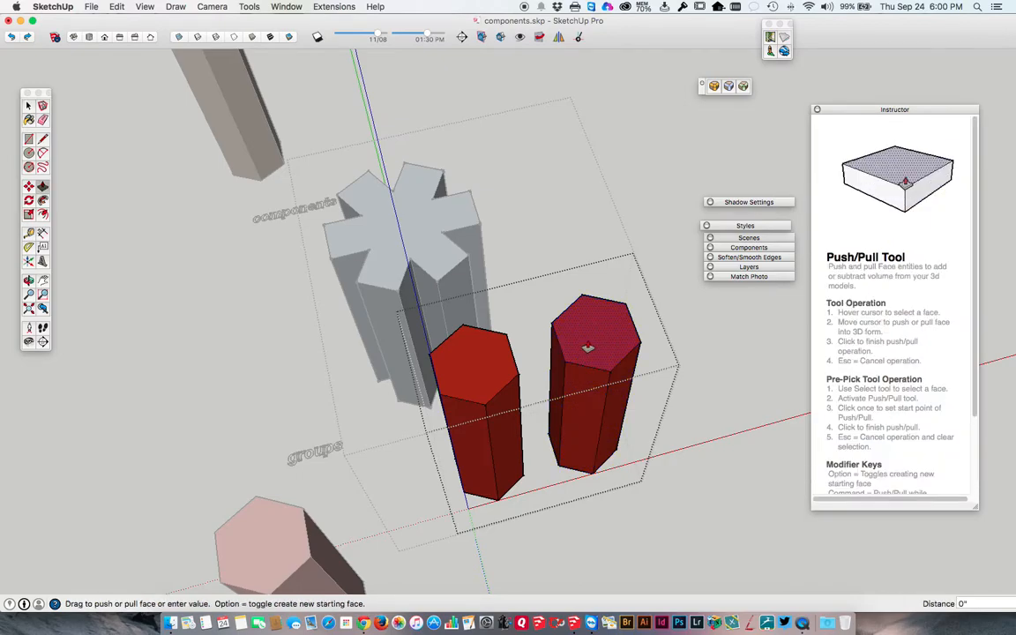
left_click(590, 346)
left_click(578, 407)
key("space")
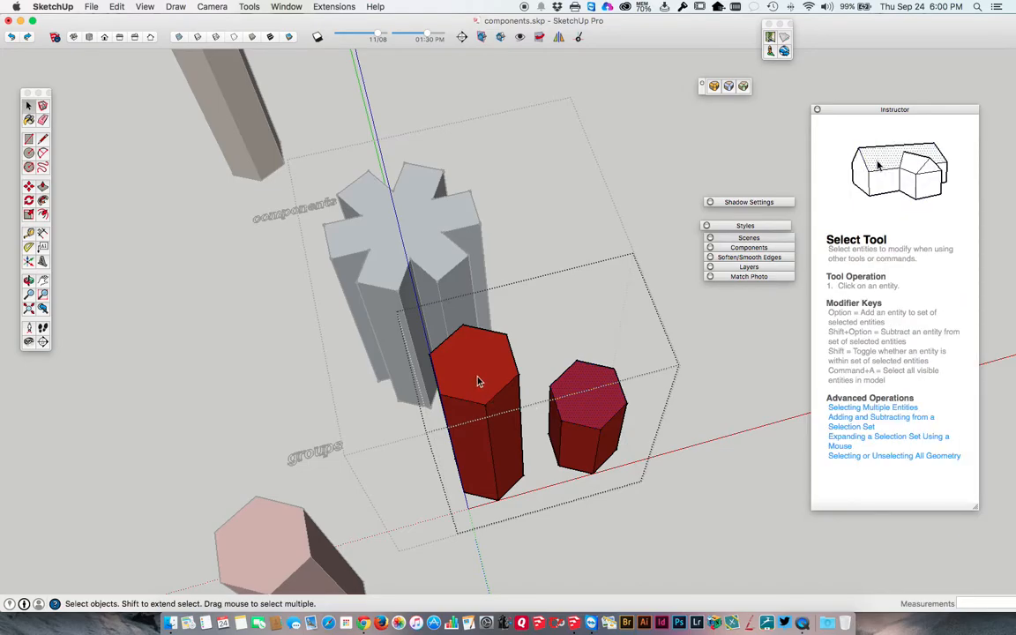
Pull the front side face of the taller red column slightly outward inside the group.
key("p")
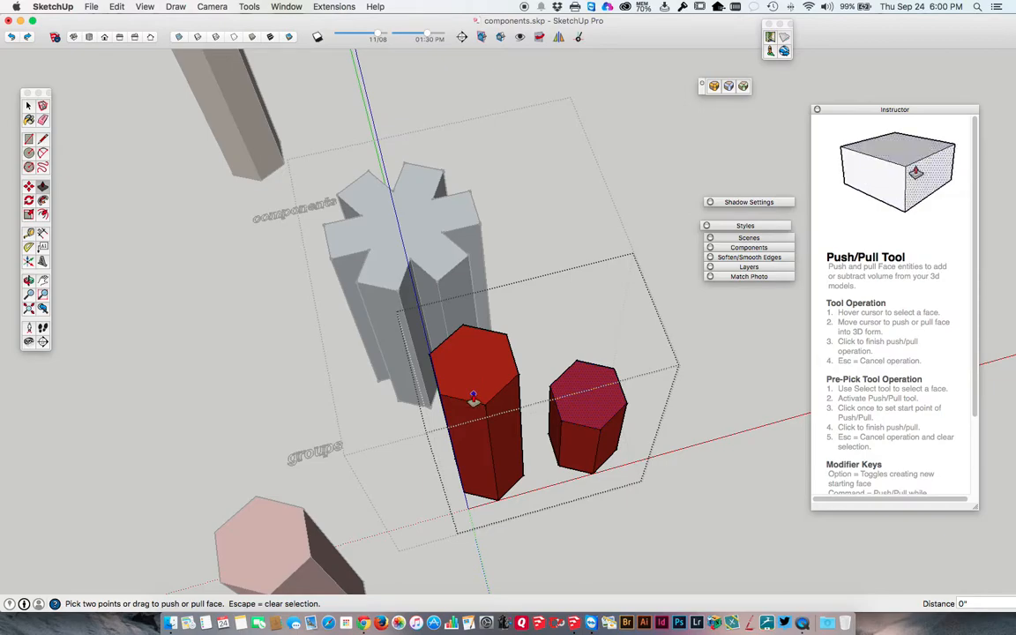
key("space")
left_click(472, 426)
key("p")
mouse_move(470, 426)
left_mouse_down()
mouse_move(464, 435)
mouse_move(460, 426)
left_mouse_up()
key("space")
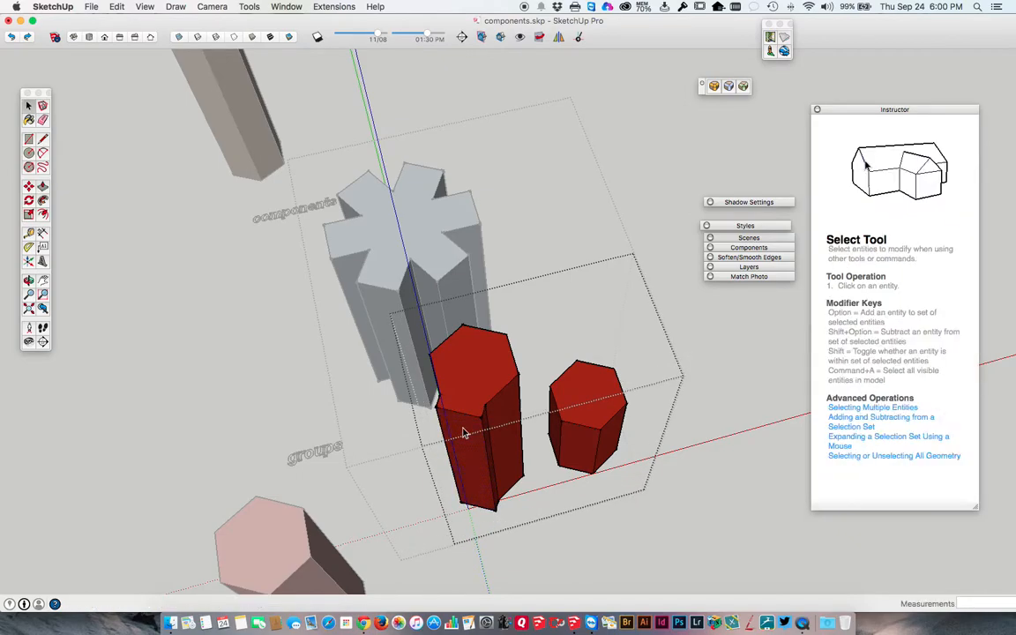
Close the red pair's group, select the red and blue groups separately, and close the nested group to select it as one object.
left_click(528, 267)
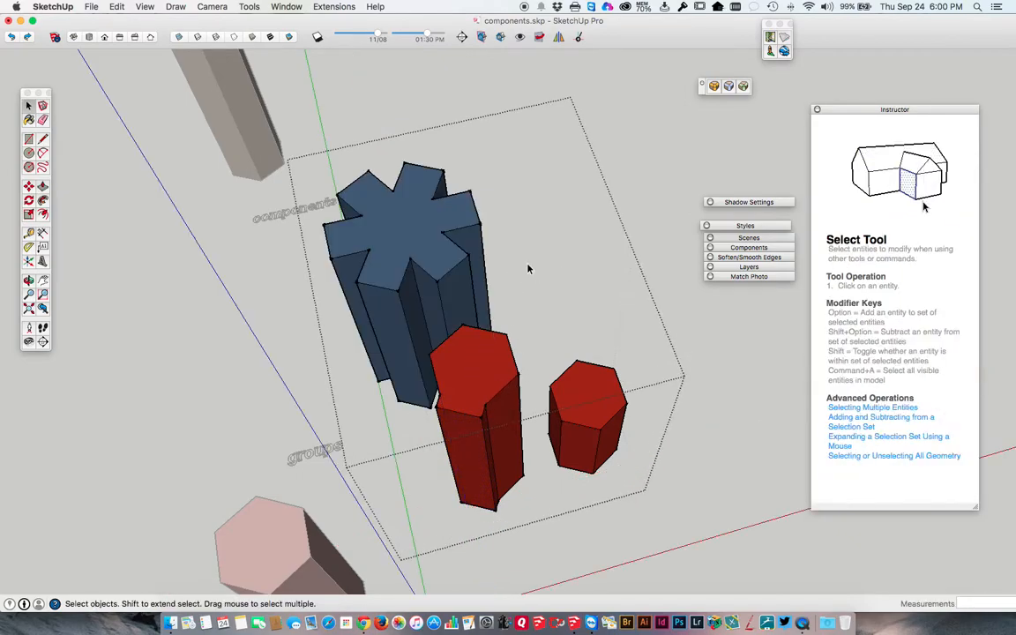
left_click(487, 355)
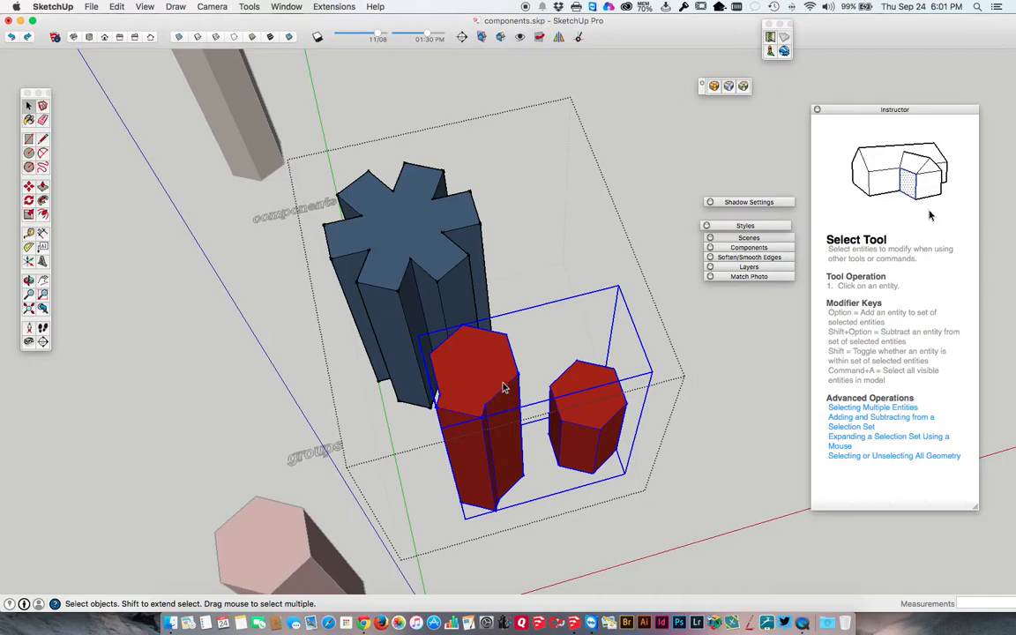
left_click(420, 249)
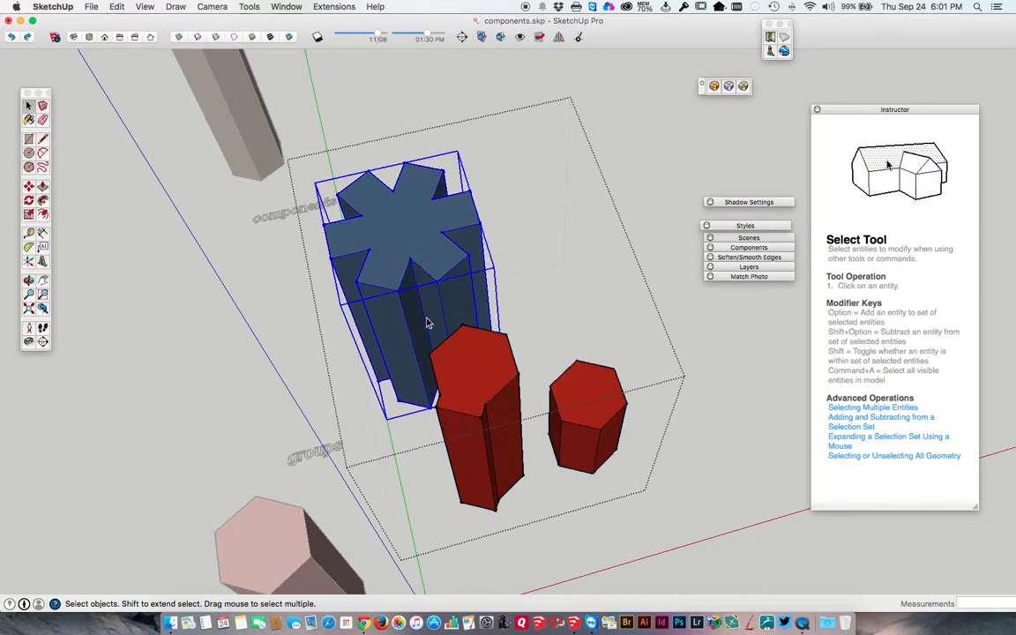
left_click(254, 280)
left_click(421, 276)
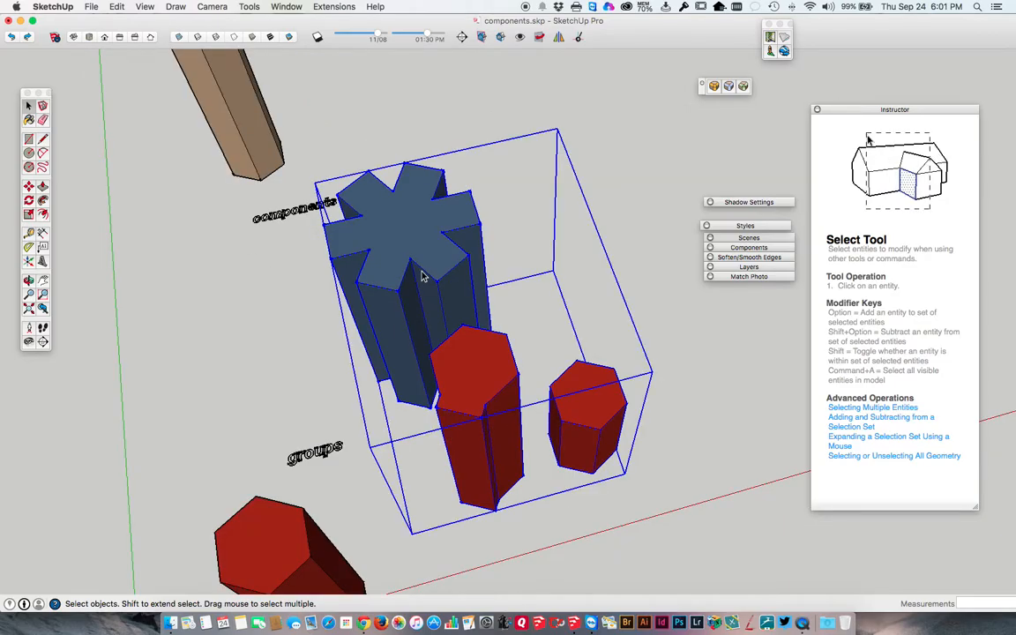
Draw a rectangle about 12' 10" long on the open ground beside the columns and extrude it up about 6' 1 5/8".
middle_click_drag(422, 270, 313, 294)
scroll(379, 313, "down", 3)
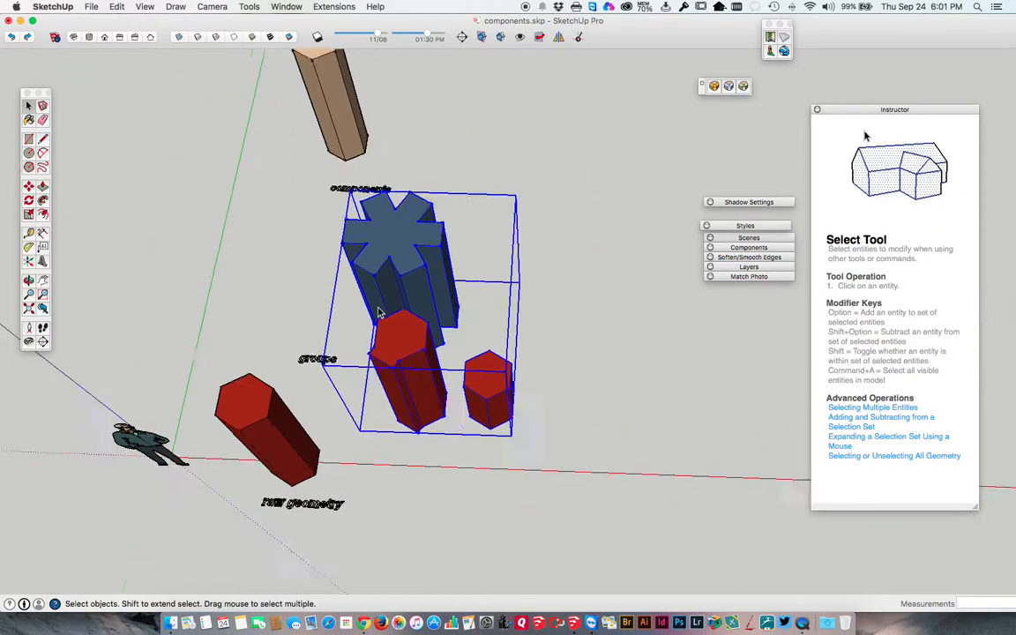
middle_click_drag(380, 313, 286, 229)
middle_click_drag(540, 286, 212, 237)
key("r")
left_click(429, 448)
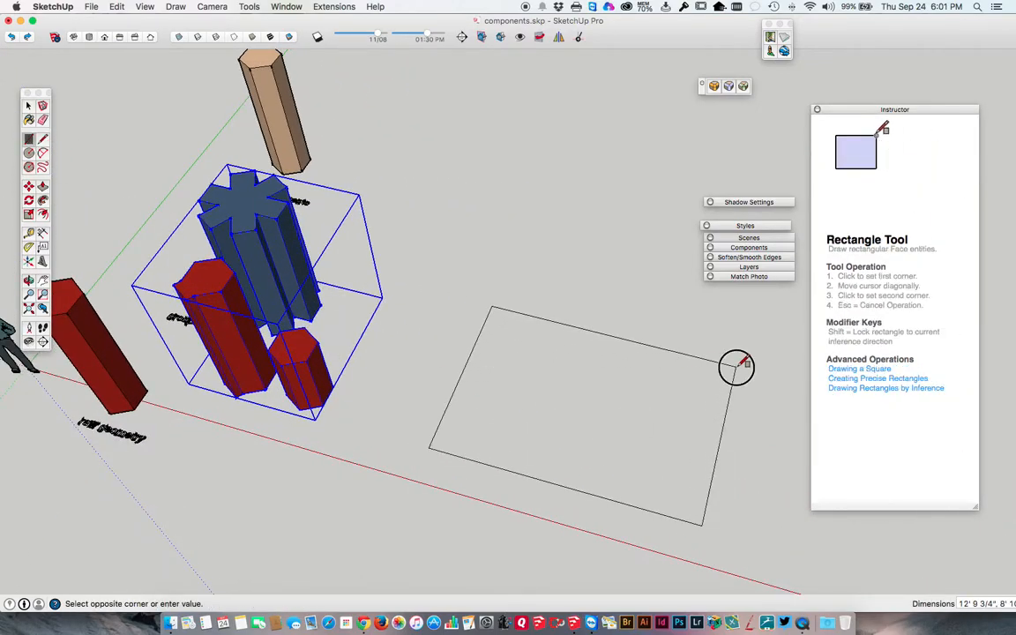
left_click(737, 362)
key("p")
left_click_drag(635, 404, 585, 336)
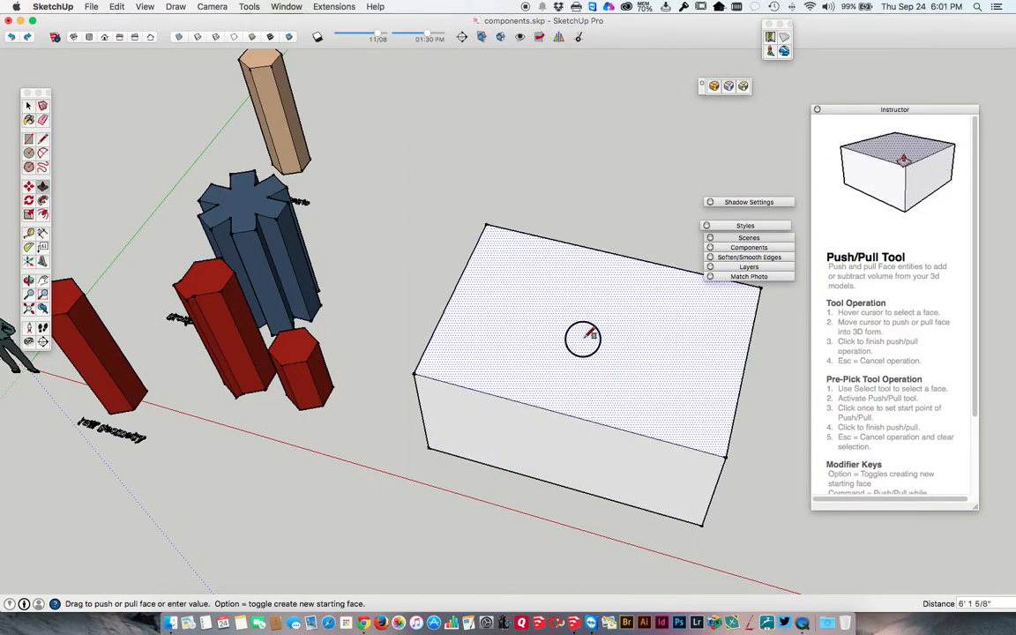
key("space")
Draw a triangular gable about 3' 1 15/16" high on the box's short end and erase its vertical centre line.
middle_click_drag(631, 393, 518, 406)
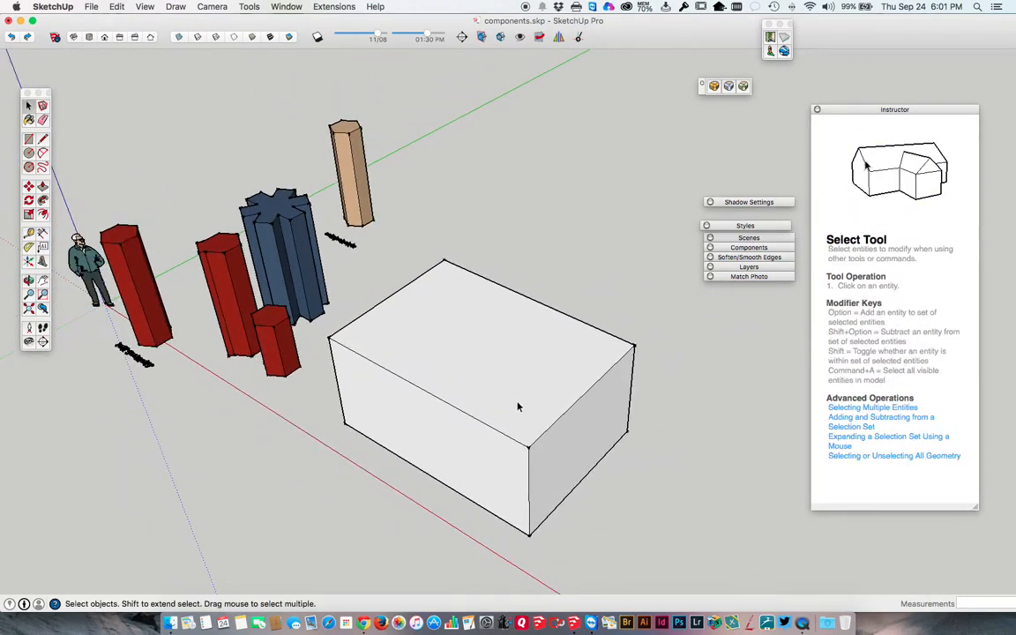
key("l")
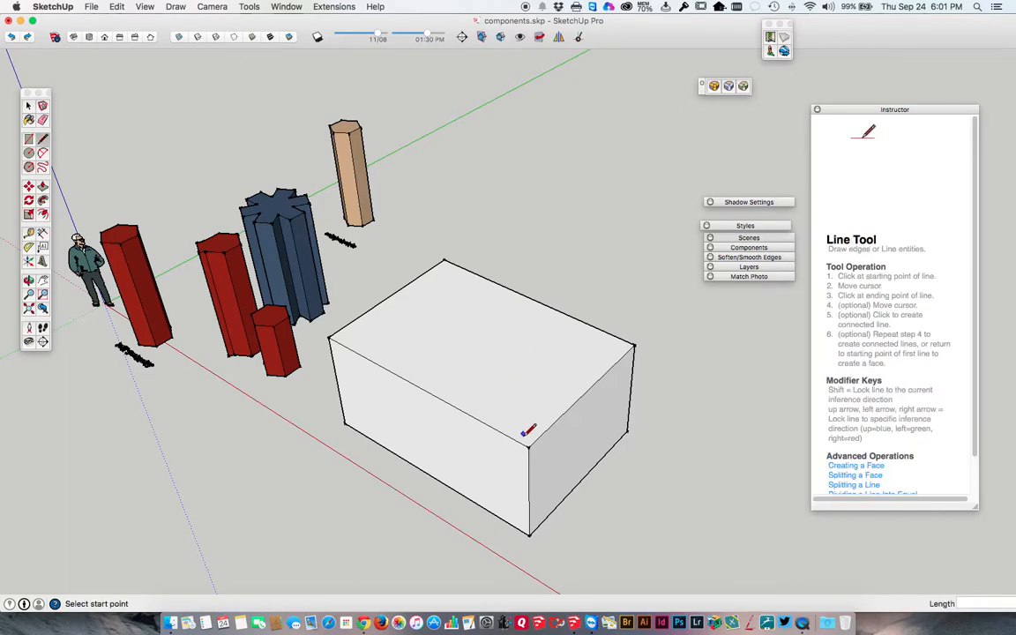
left_click(529, 446)
key("Escape")
left_click(585, 393)
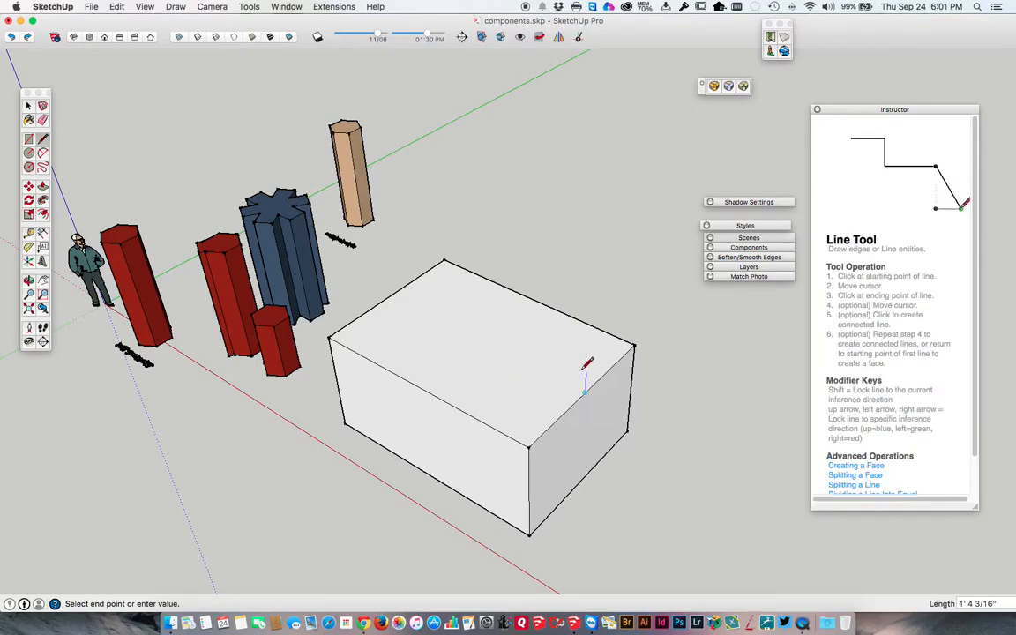
left_click(586, 342)
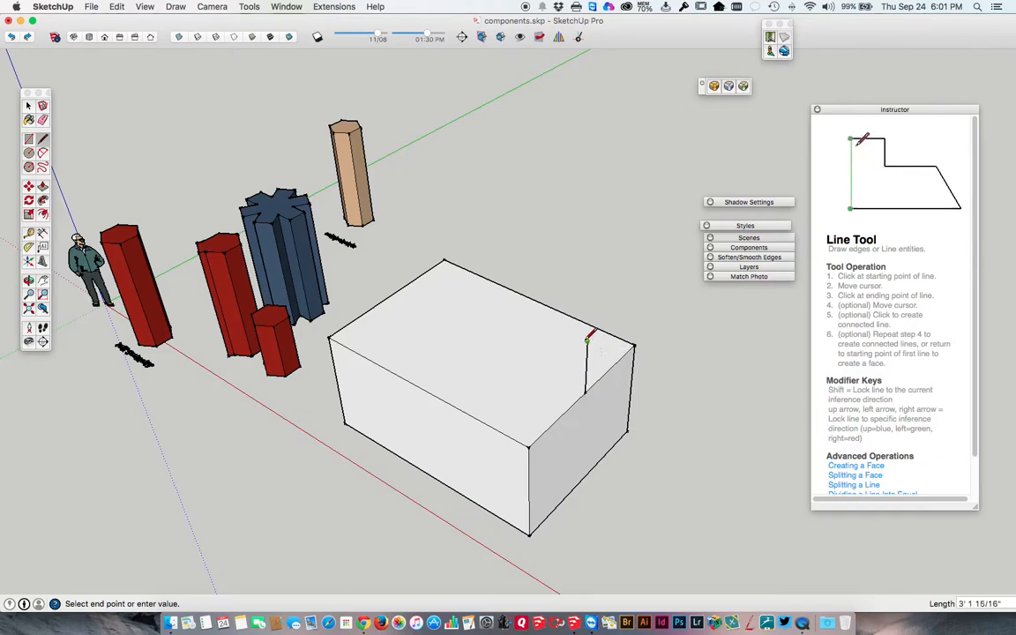
left_click(528, 446)
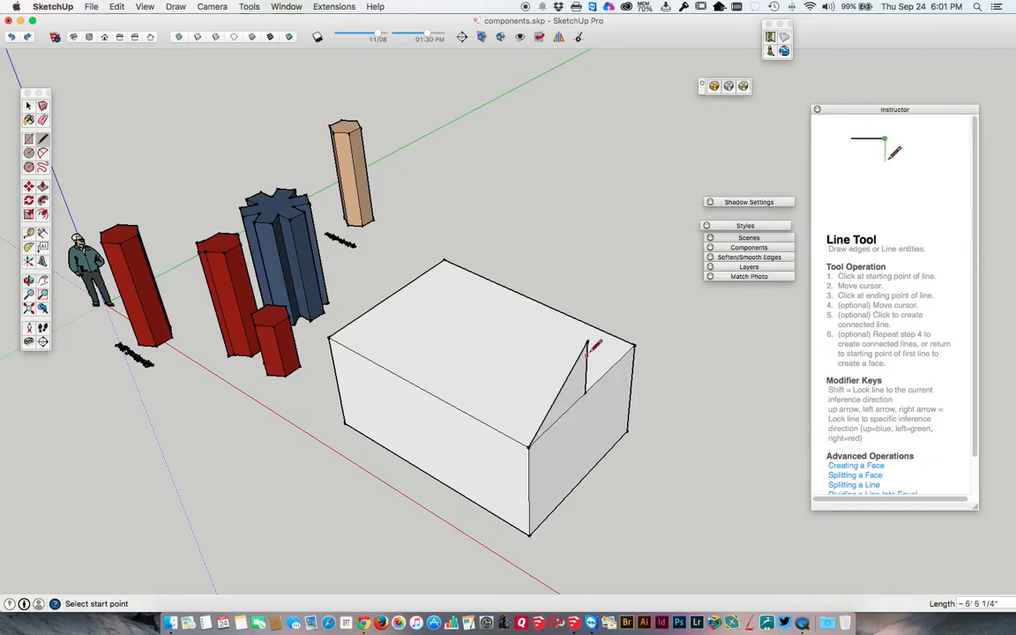
left_click(587, 342)
left_click(634, 344)
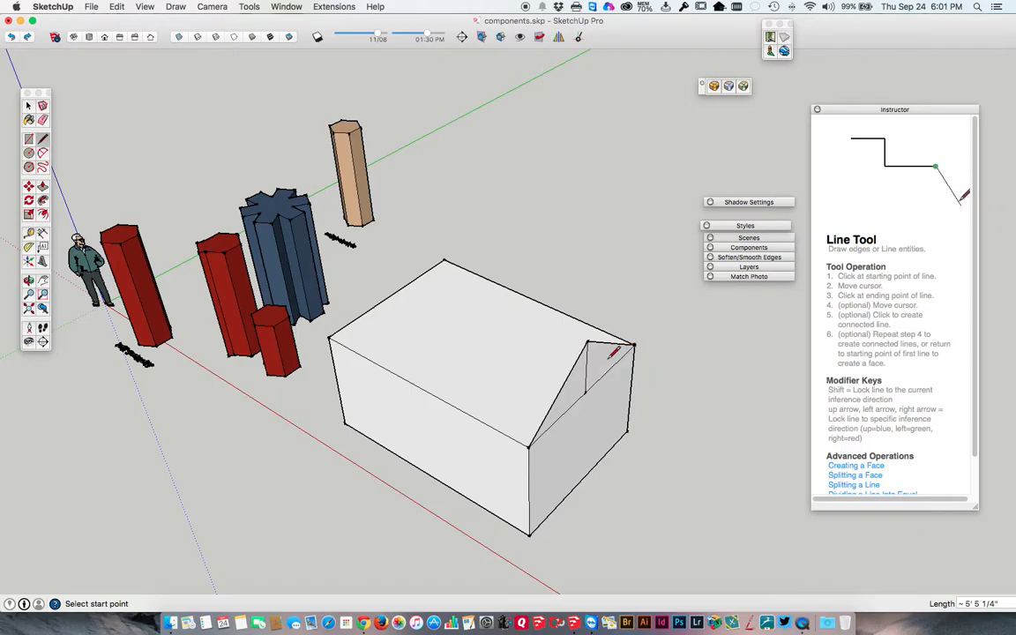
key("e")
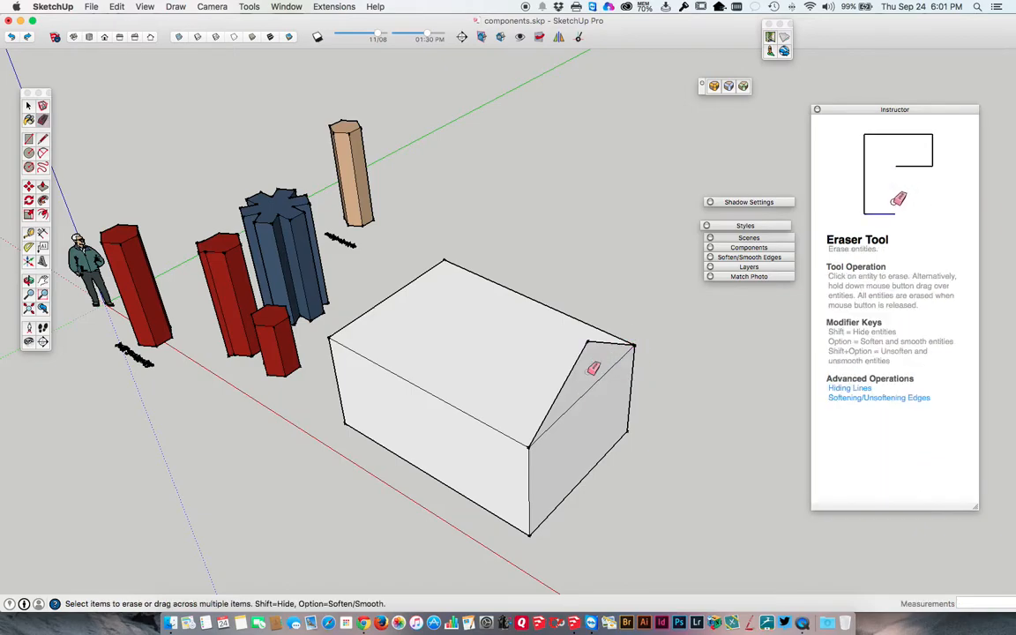
Extrude the gable triangle about 12' 10 1/16" across the box to form a pitched roof.
key("p")
left_click_drag(586, 363, 336, 358)
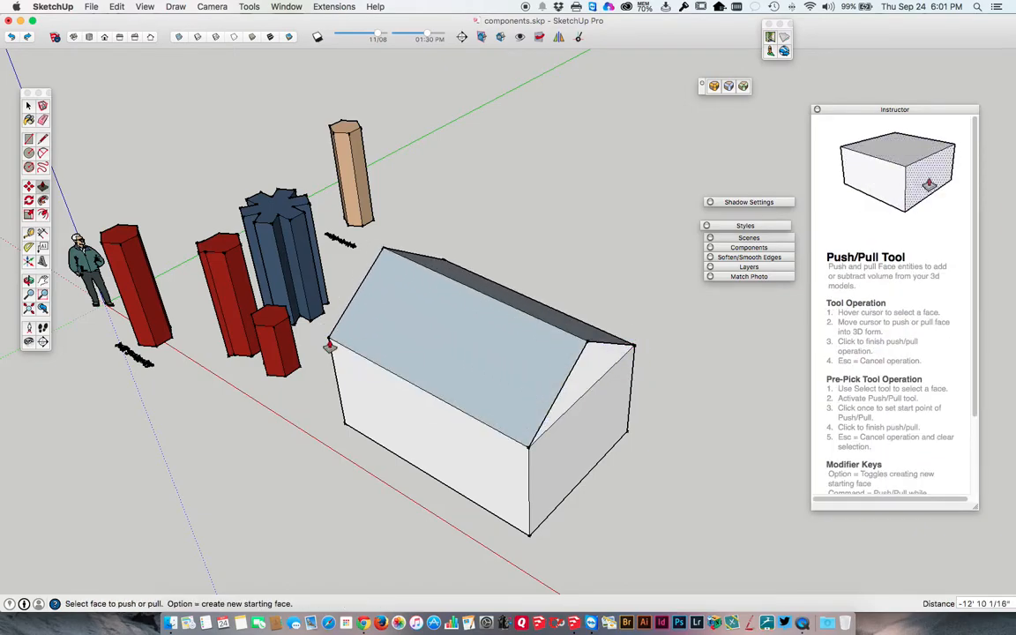
key("space")
Reverse the faces of both roof slopes so their front sides point outward.
left_click(521, 337)
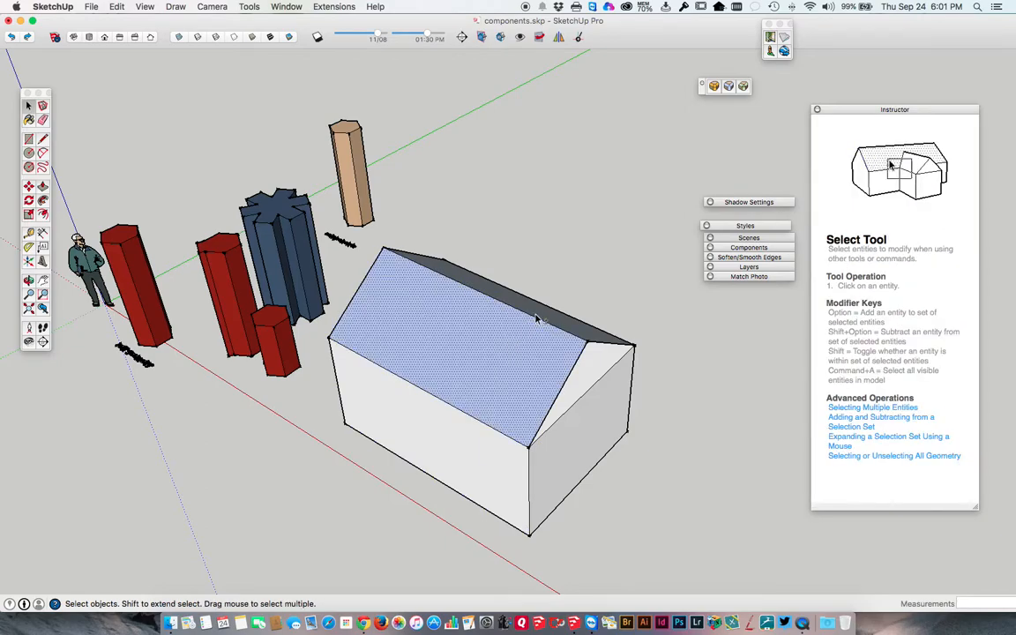
right_click(536, 315)
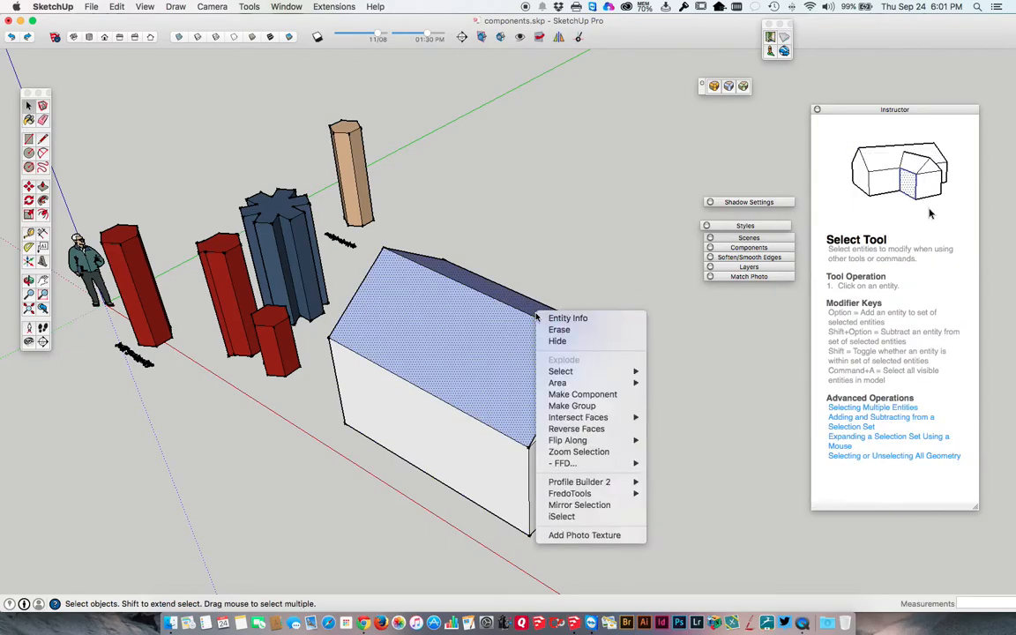
left_click(569, 429)
left_click(590, 262)
Retrace the base edge of the far gable with a line and reverse the gable's face.
middle_click_drag(624, 413, 569, 320)
key("l")
left_click(486, 353)
left_click(656, 288)
middle_click_drag(428, 320, 868, 333)
key("space")
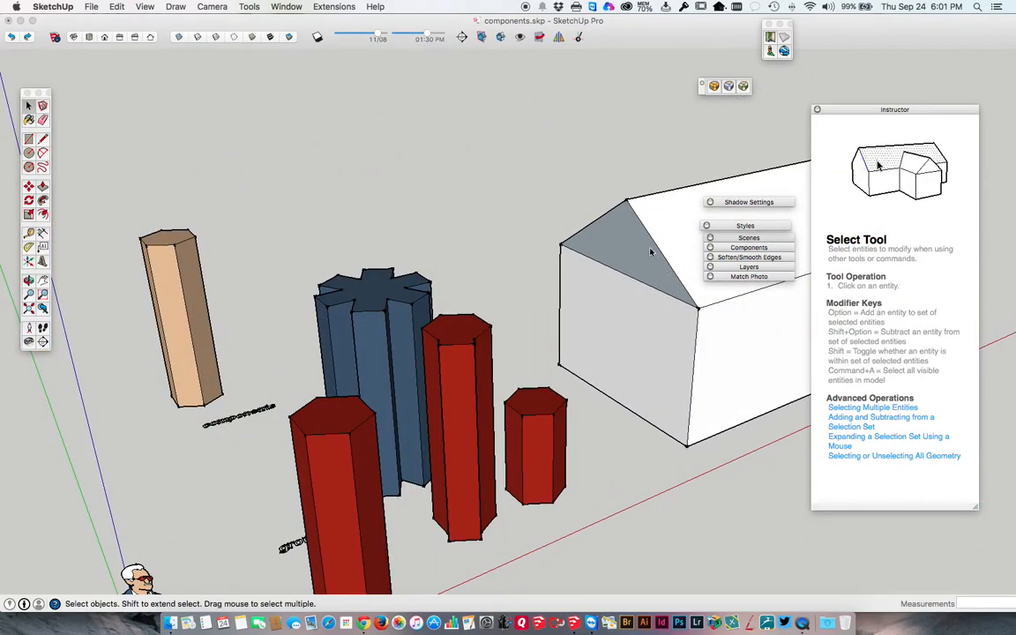
right_click(637, 247)
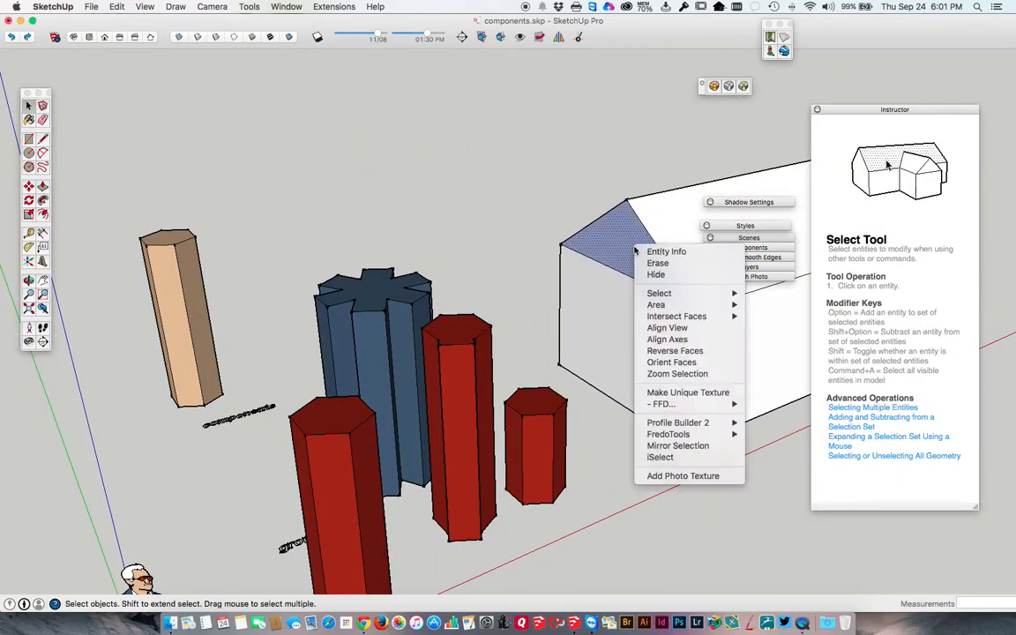
left_click(668, 351)
left_click(606, 175)
Select one roof slope, the gable face, and finally all the house's connected geometry to compare the selections.
middle_click_drag(628, 230, 363, 215, "shift")
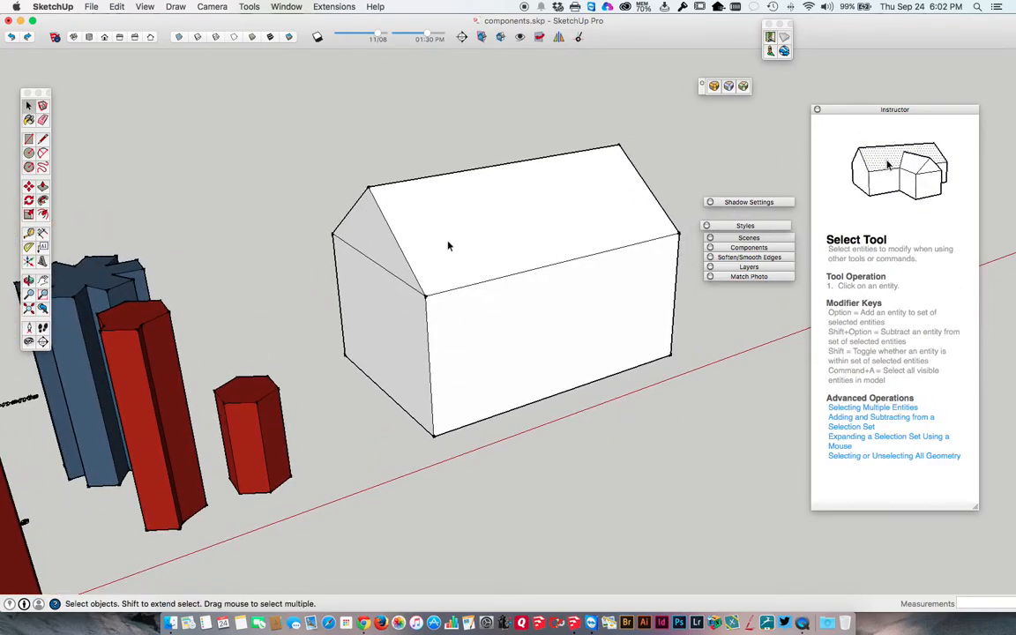
middle_click_drag(540, 231, 342, 233)
left_click(409, 235)
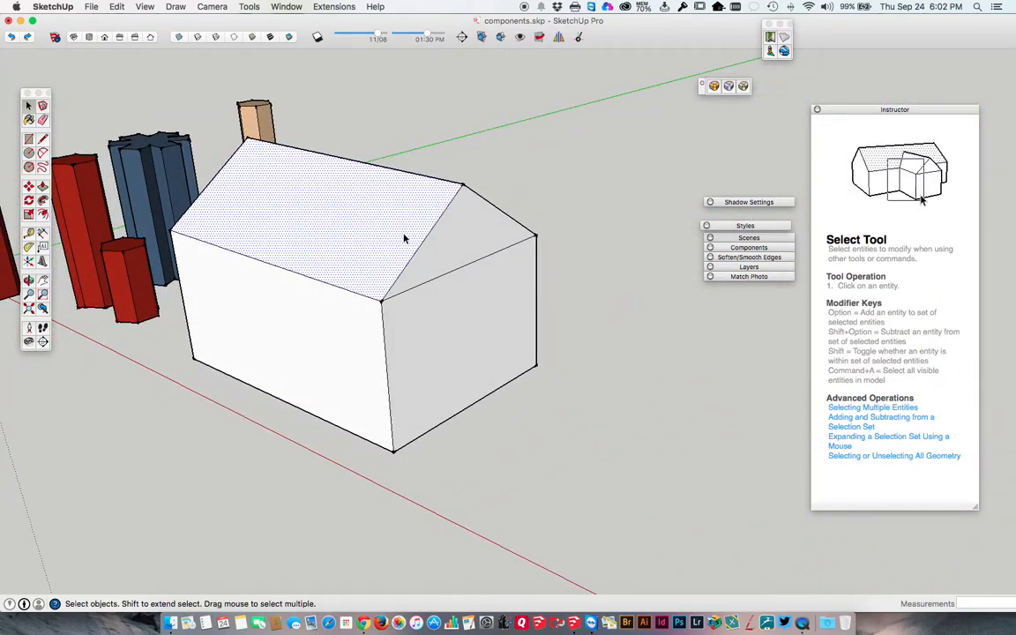
left_click(447, 239)
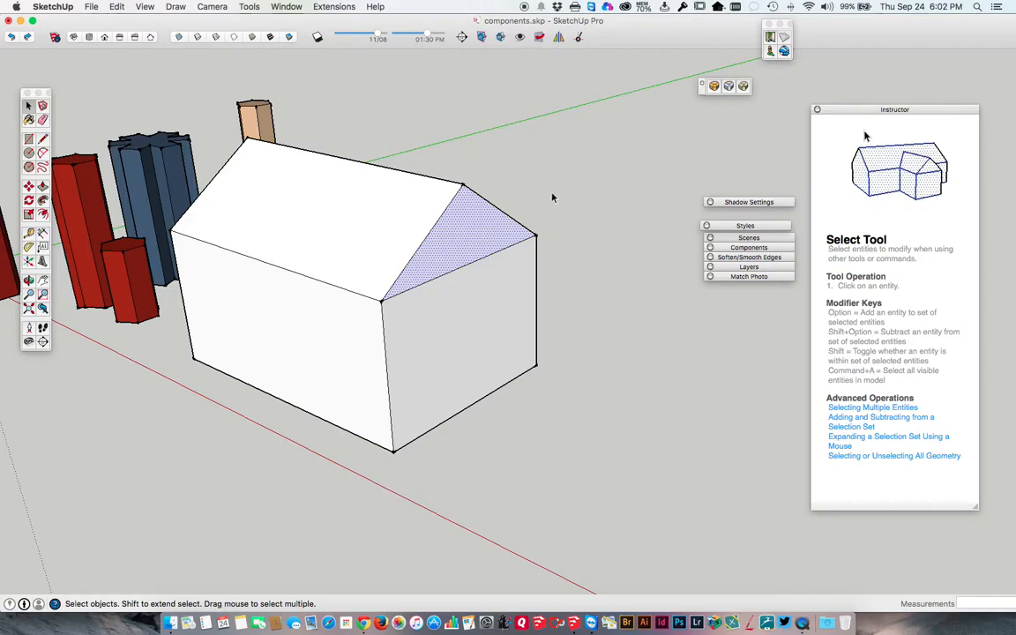
triple_click(371, 233)
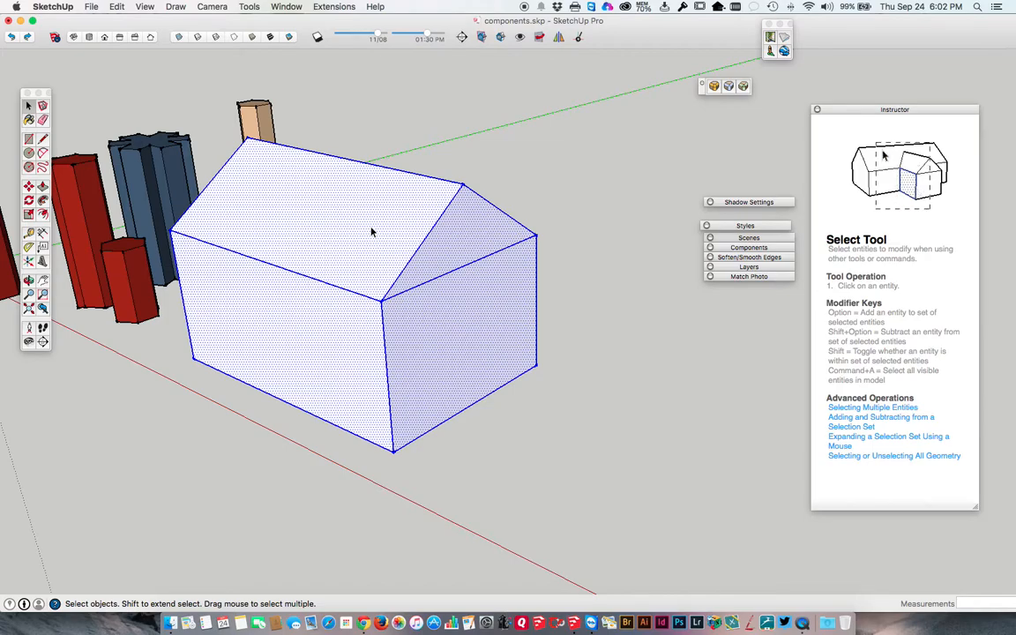
Select only the roof's slopes and gables with their edges, and finish by selecting all of the house's connected geometry.
middle_click_drag(378, 229, 521, 175)
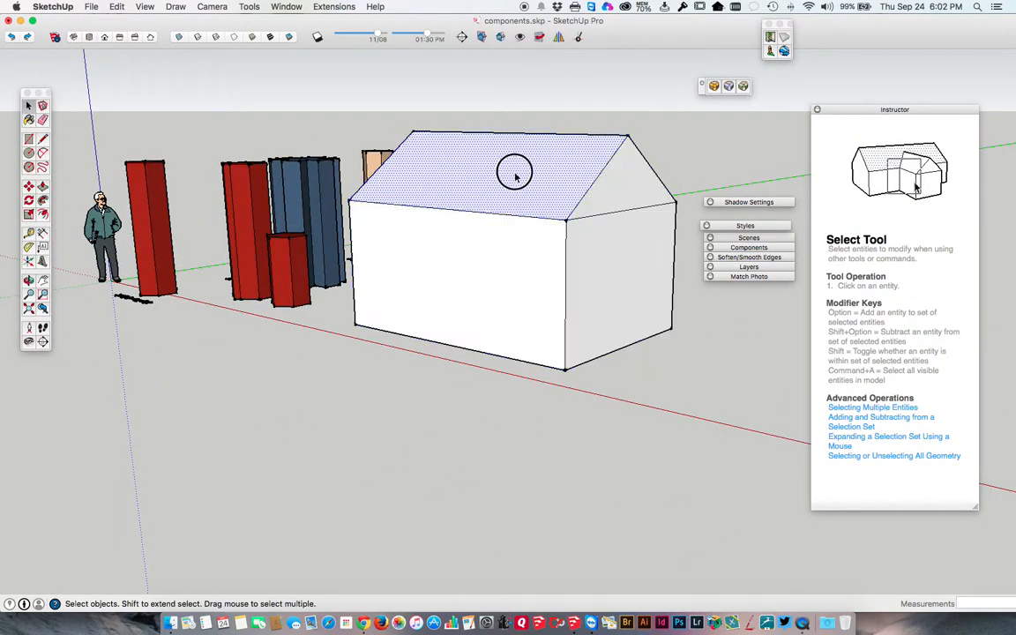
double_click(535, 180)
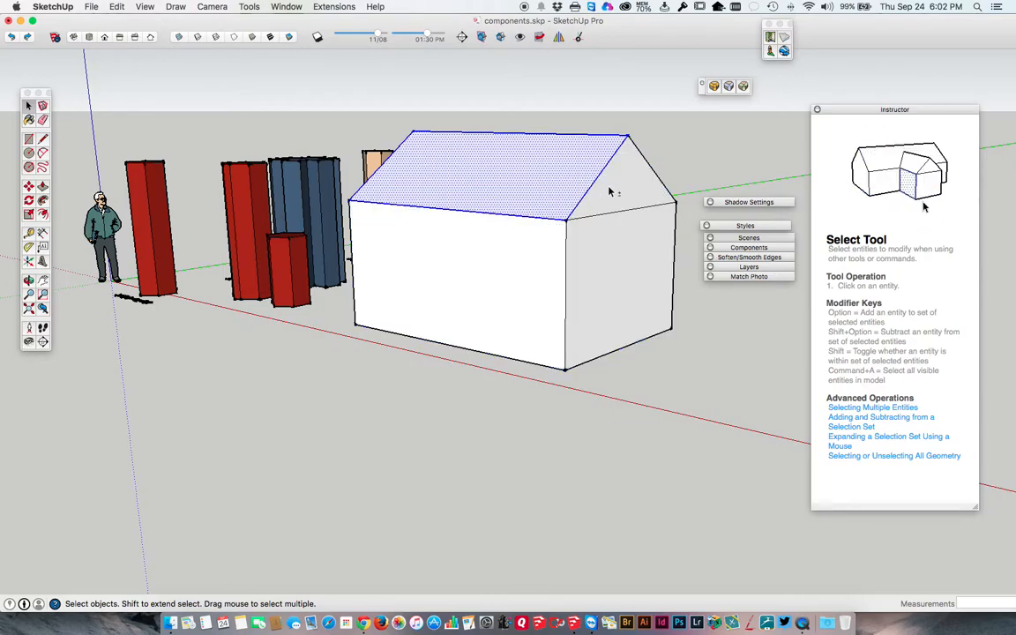
middle_click_drag(609, 191, 199, 196)
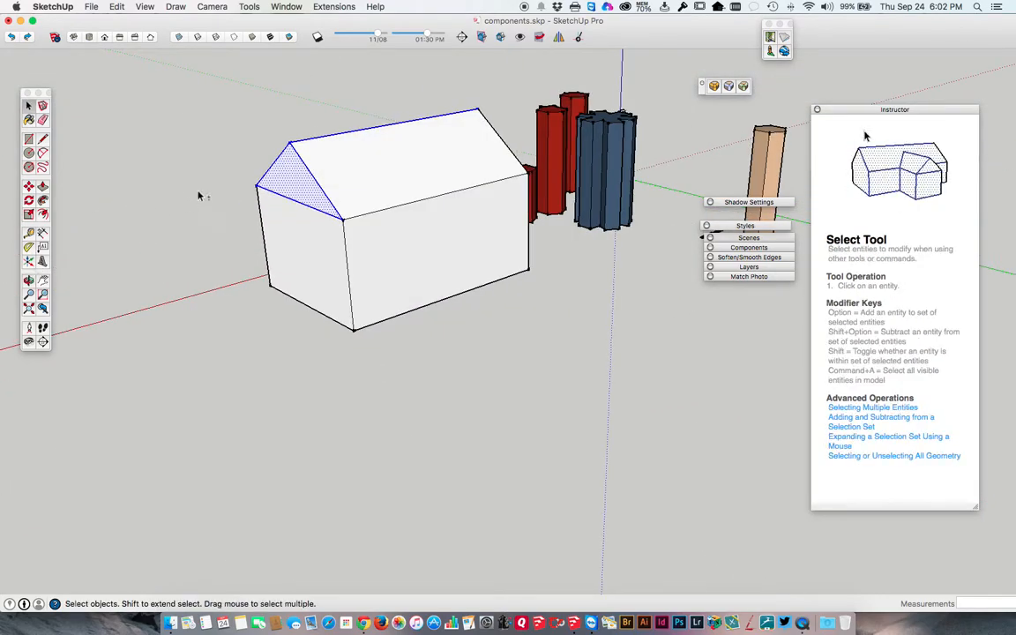
left_click(328, 179)
middle_click_drag(335, 177, 573, 115)
left_click(532, 121, "shift")
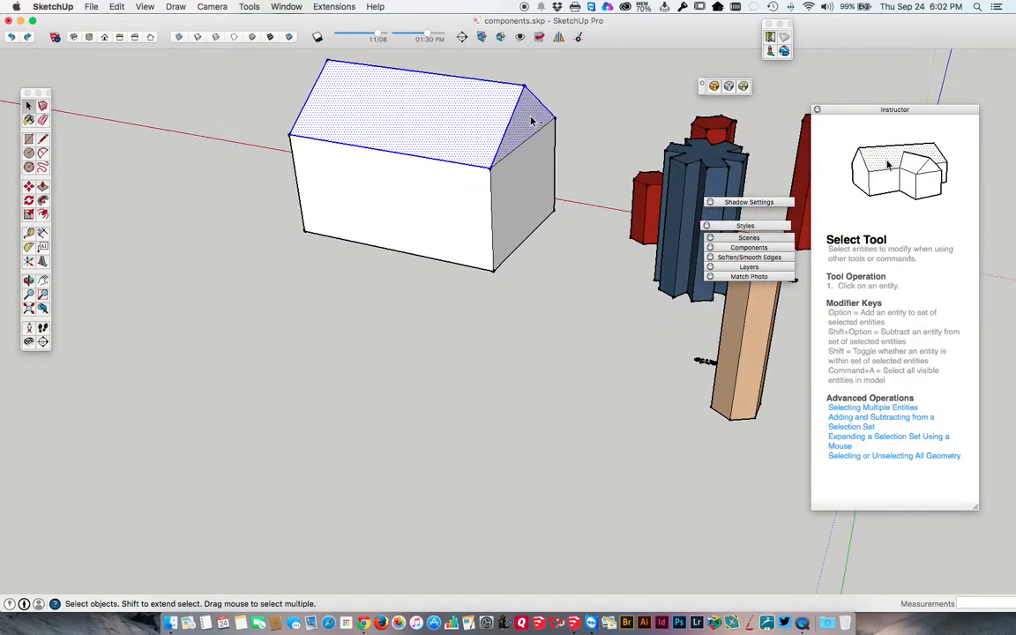
triple_click(393, 117)
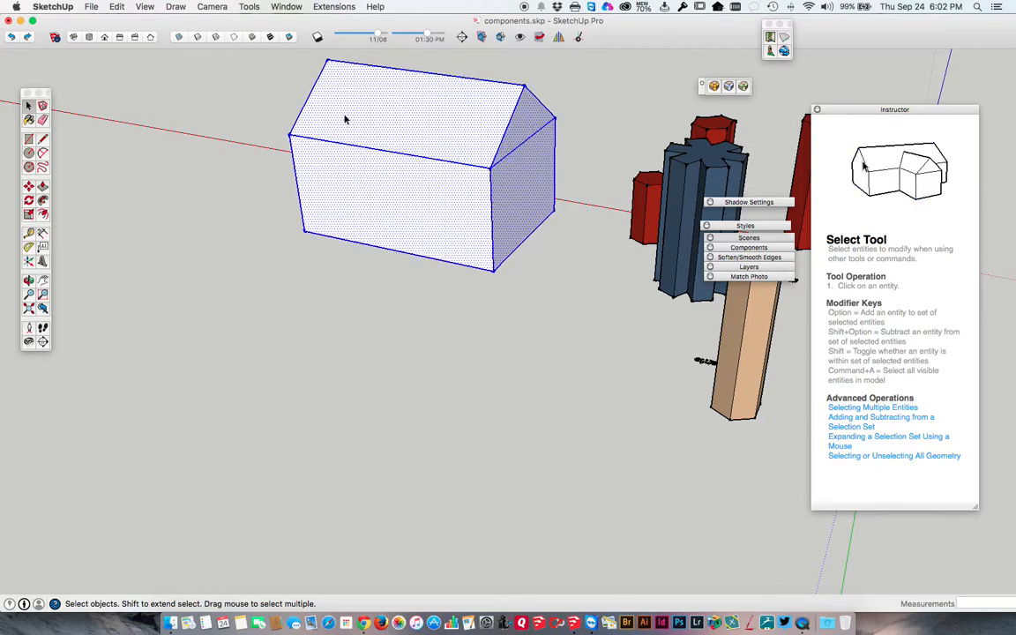
Select one roof slope, the eave edge it shares with the wall, and finally the front wall's face.
middle_click_drag(345, 115, 505, 108)
middle_click_drag(348, 259, 512, 181)
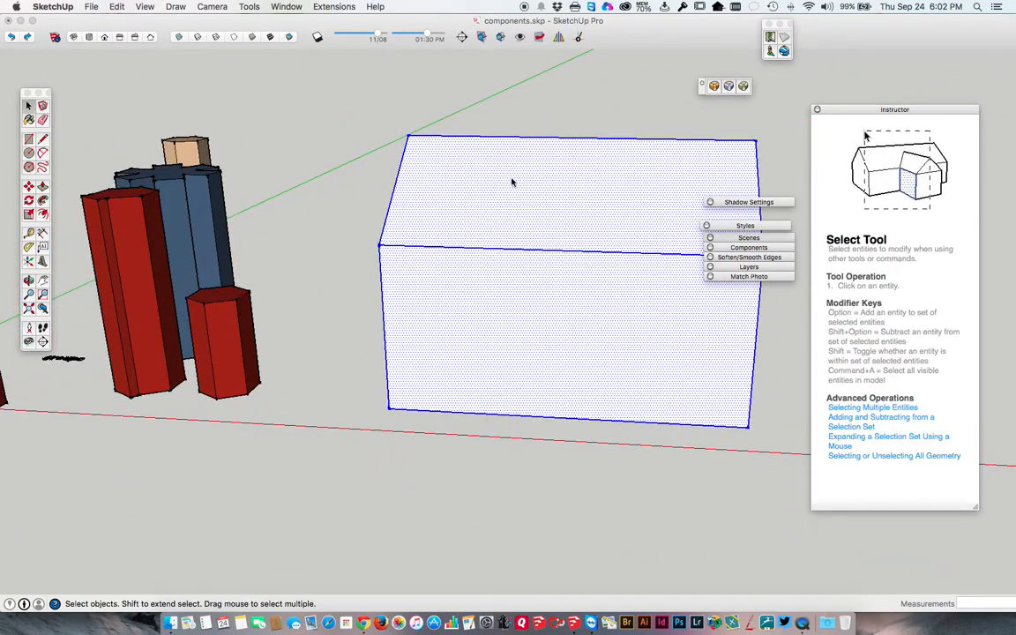
left_click(510, 183)
left_click(465, 249)
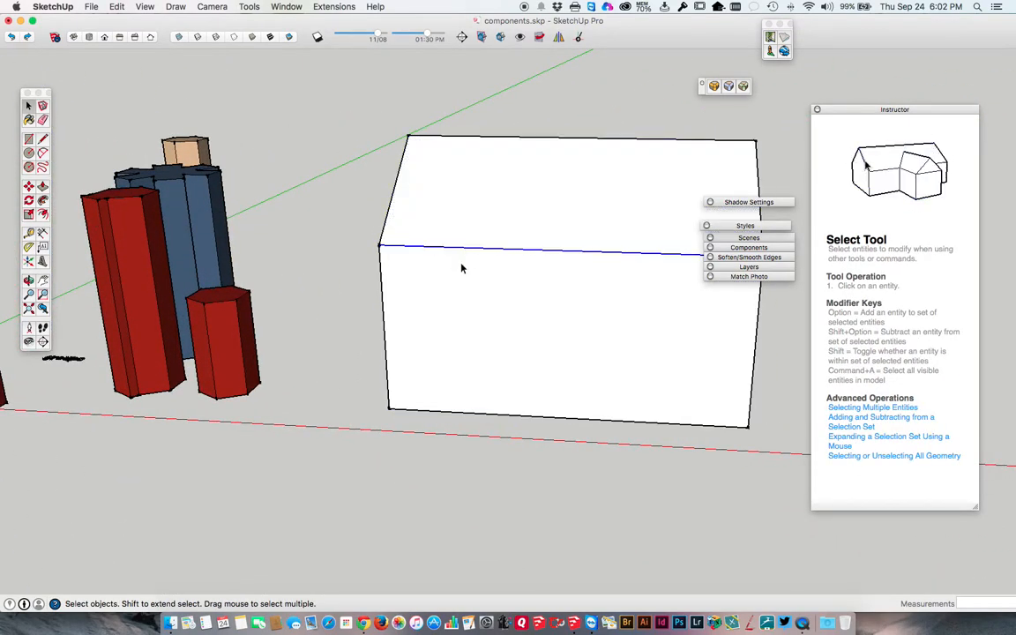
left_click(460, 275)
middle_click_drag(460, 275, 513, 248)
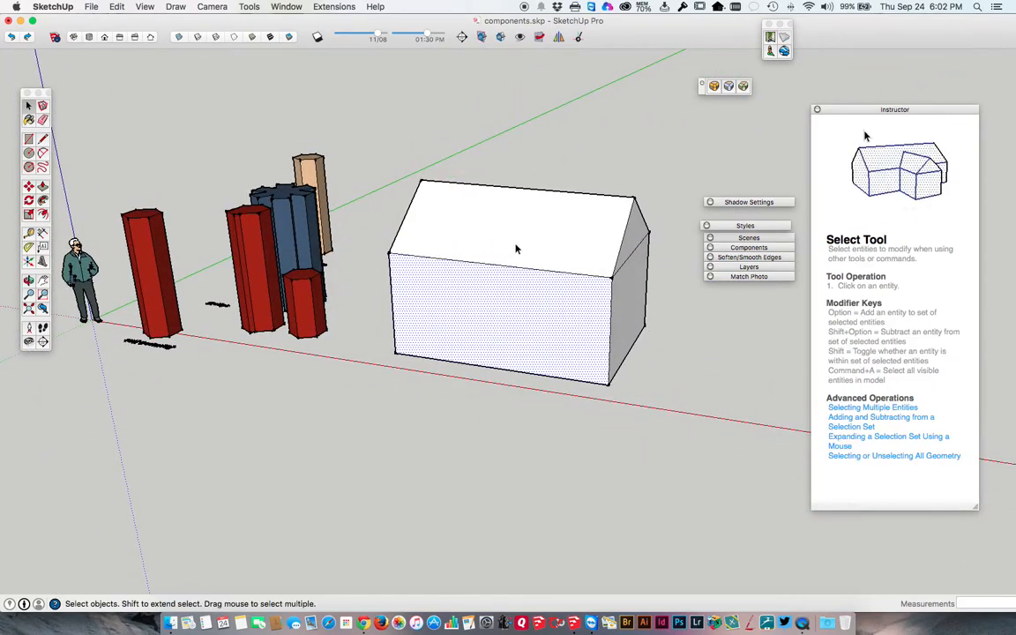
Select the front and end walls together, and finish by selecting the front roof slope together with the near gable.
left_click_drag(683, 357, 460, 325)
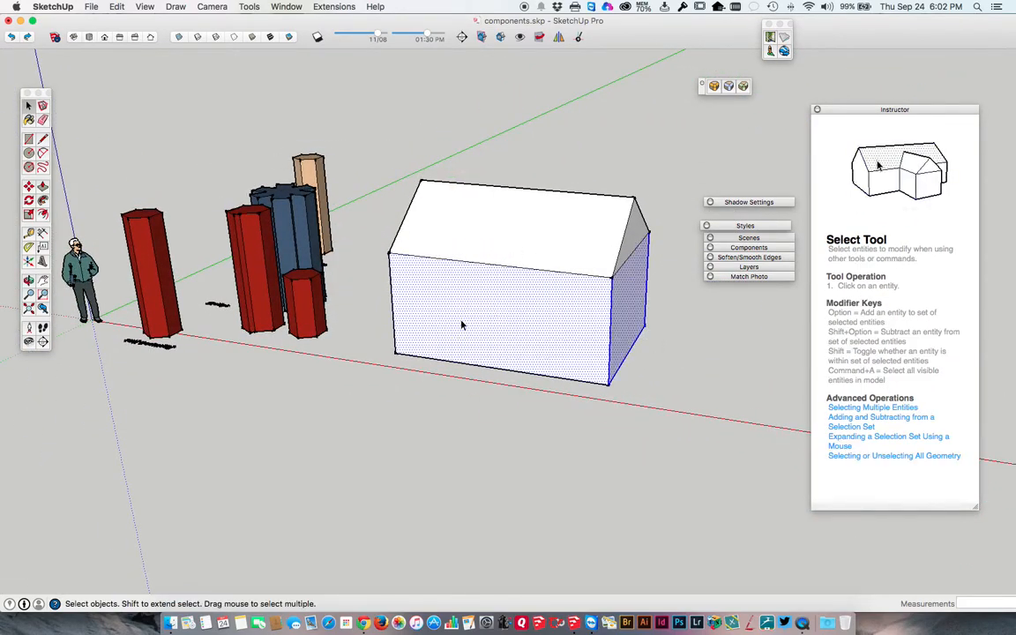
left_click_drag(675, 375, 379, 298)
left_click(512, 226)
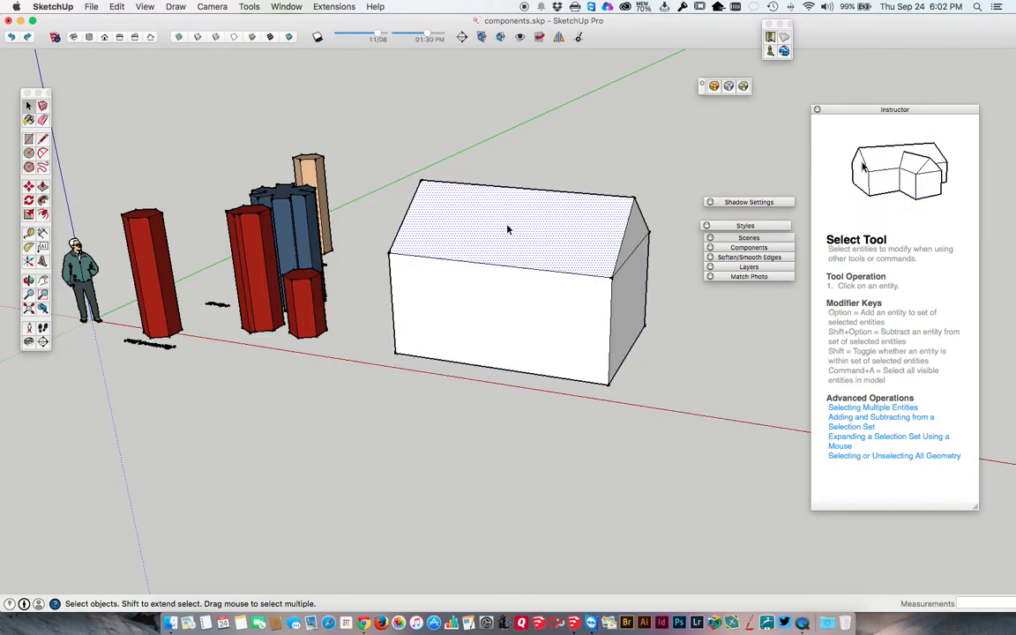
left_click_drag(691, 216, 575, 192)
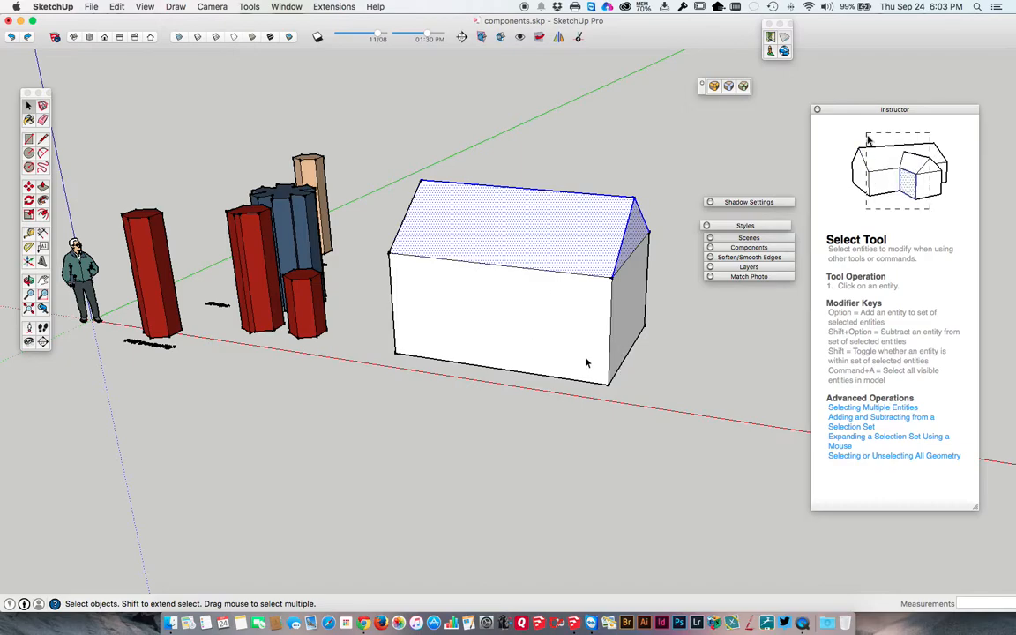
Delete the roof slopes and both gables so only the box of walls is left.
left_click(481, 320)
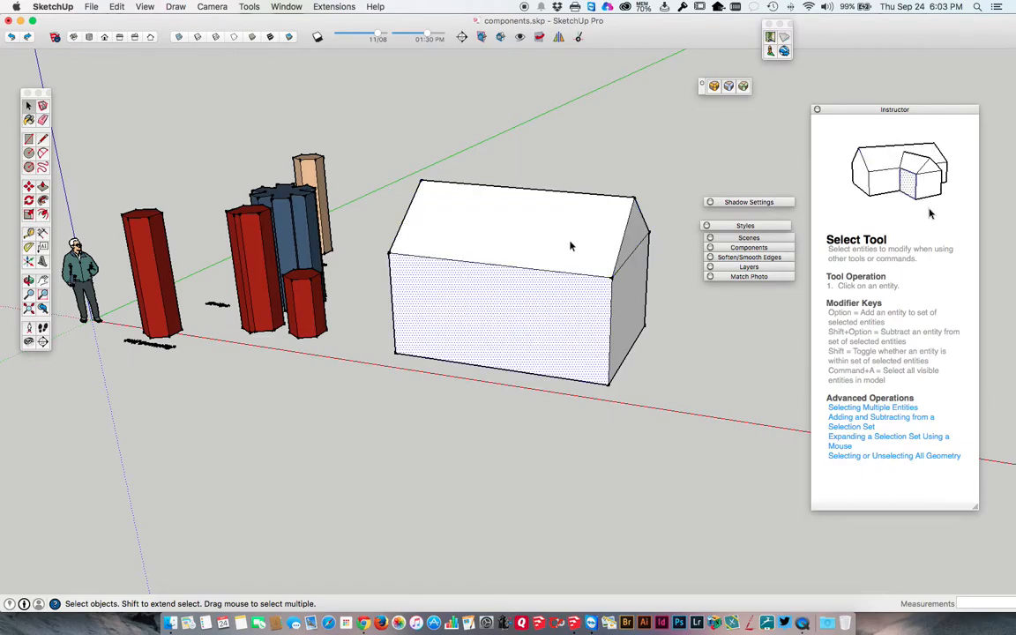
double_click(588, 188)
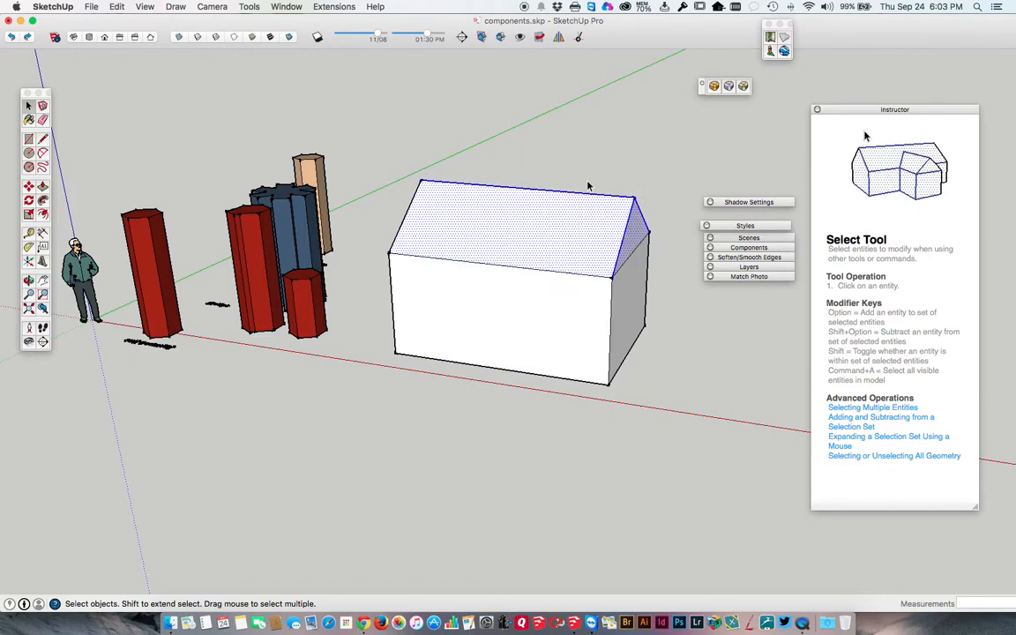
key("Delete")
left_click(439, 201)
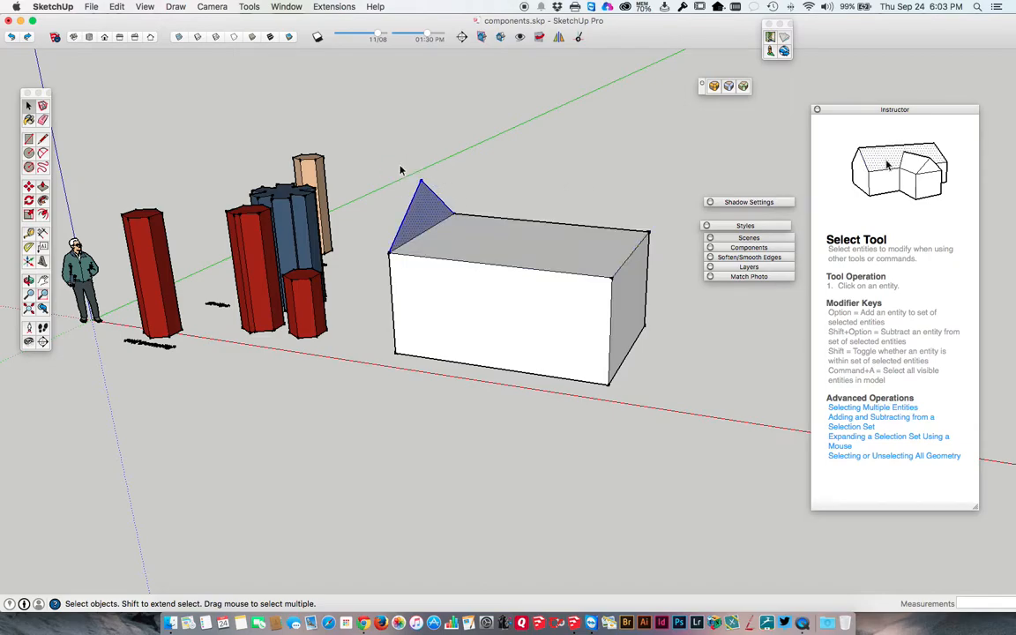
key("Delete")
Draw a tall window rectangle near the far end of the front wall and recess it about 3 9/16" with Push/Pull.
key("r")
left_click(430, 286)
left_click(456, 342)
key("space")
left_click(445, 325)
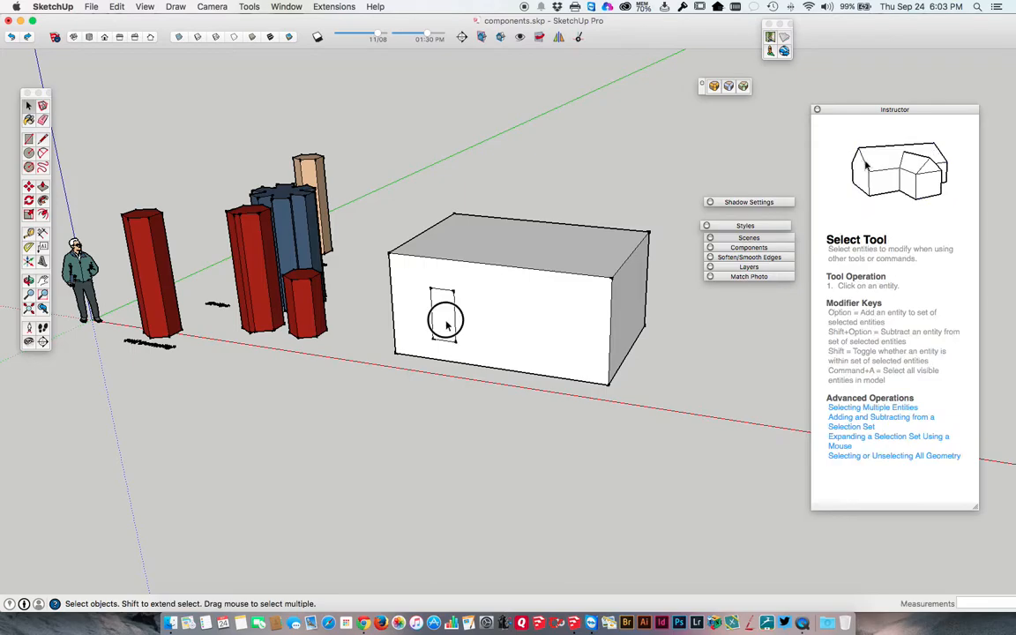
key("p")
left_click(446, 324)
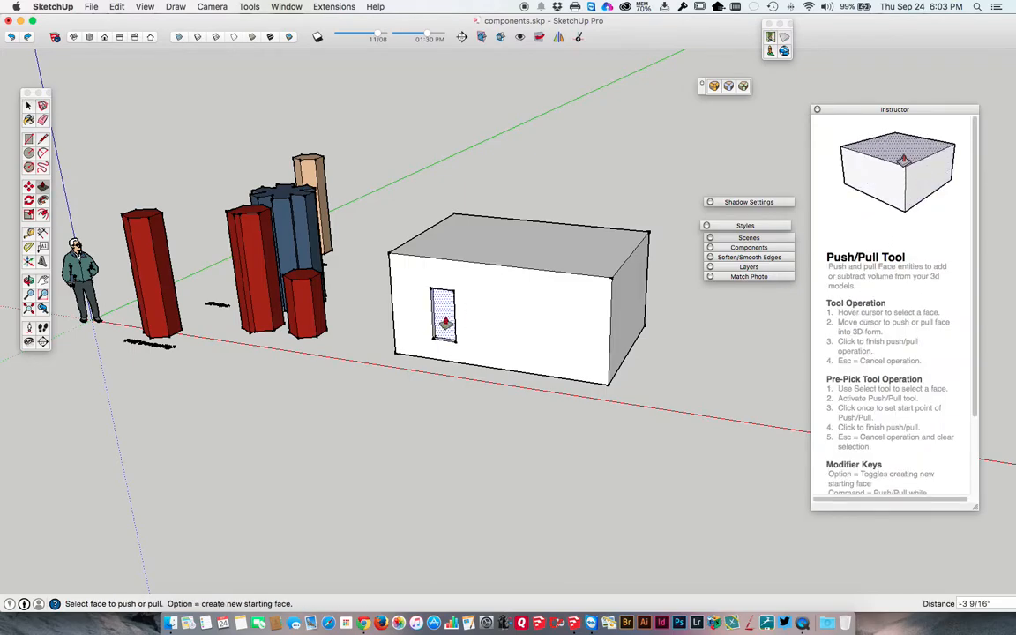
key("space")
Draw a door rectangle about 4' 4" tall from the front wall's base beside the window and recess it with Push/Pull.
key("r")
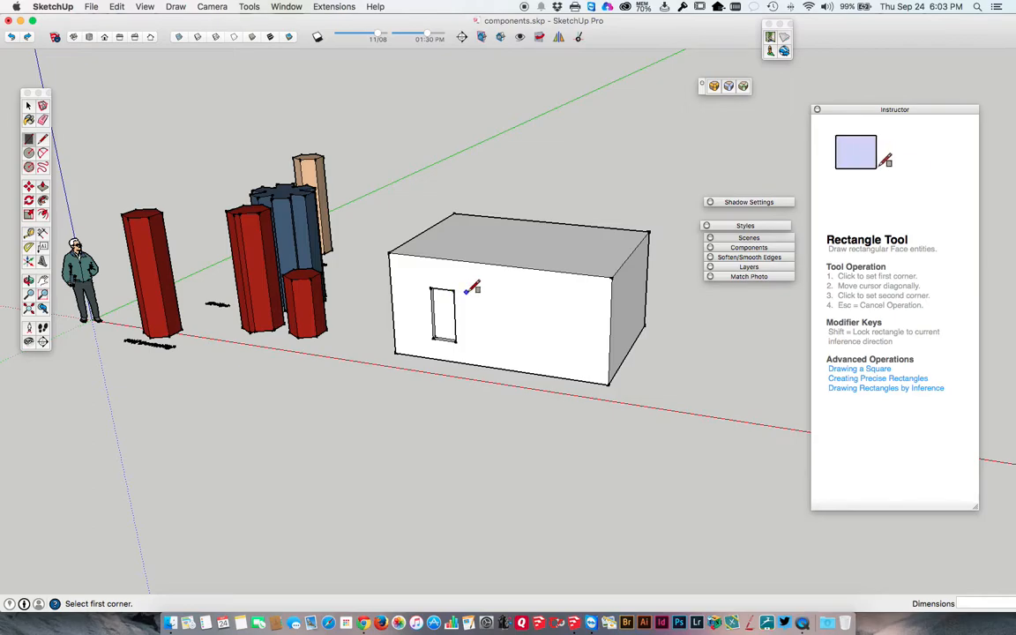
left_click(472, 293)
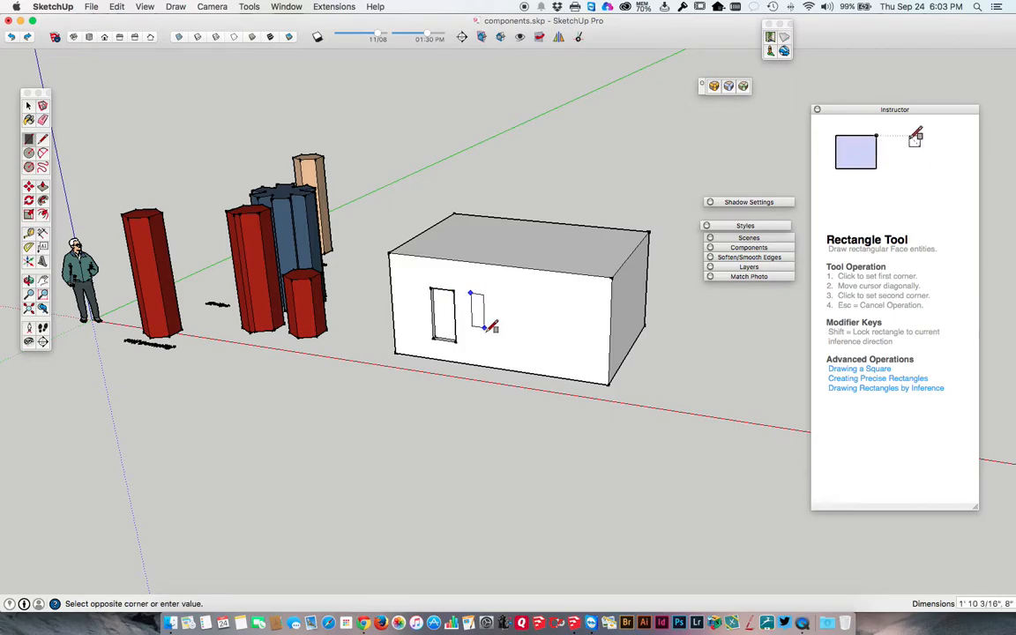
left_click(497, 366)
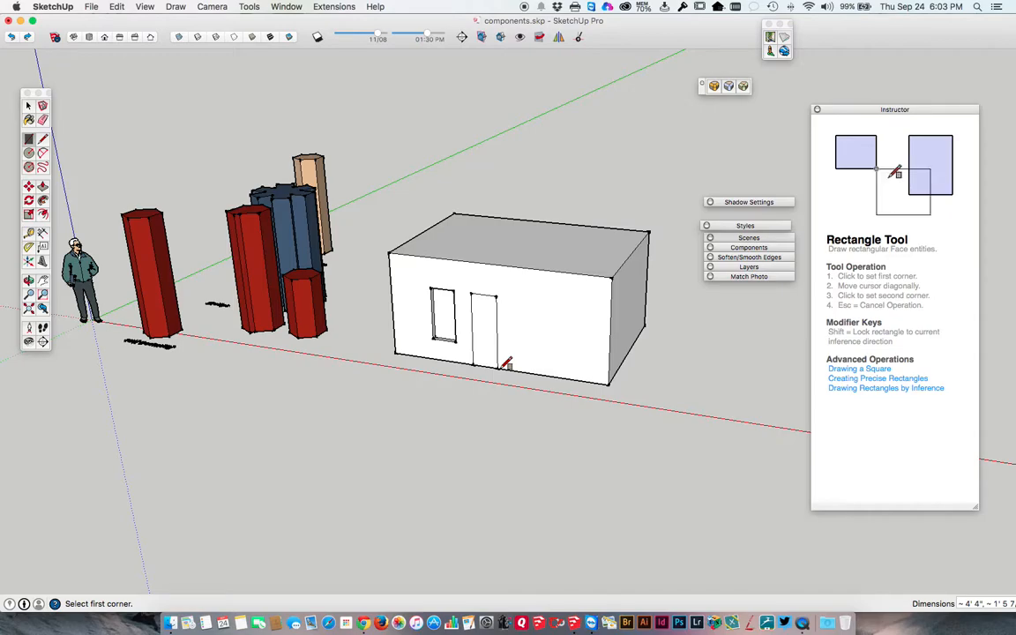
key("p")
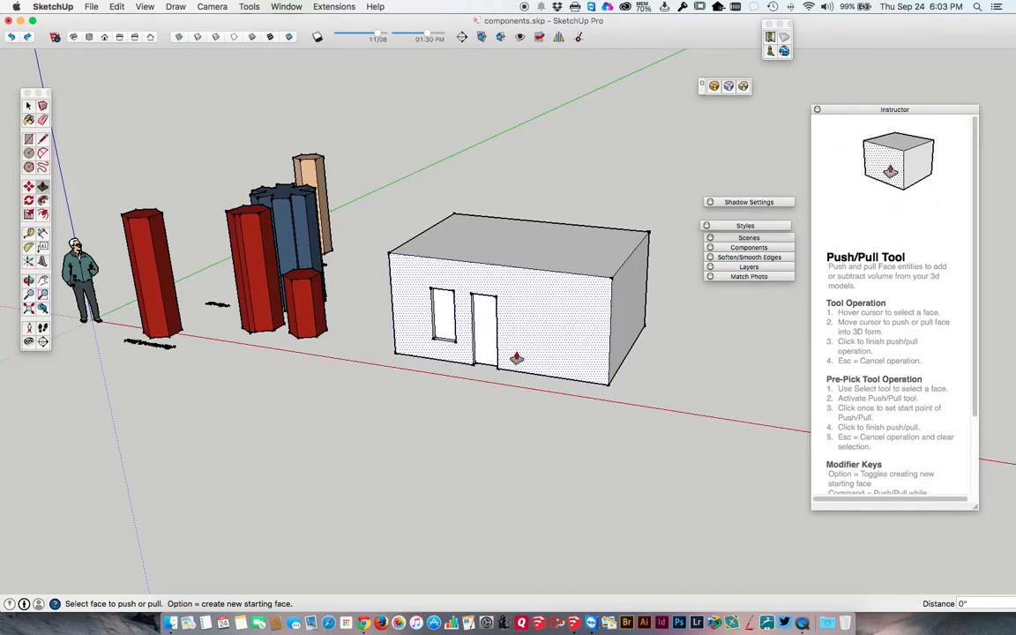
Draw a second window about 2' 11" tall on the other side of the door and recess it with Push/Pull.
key("r")
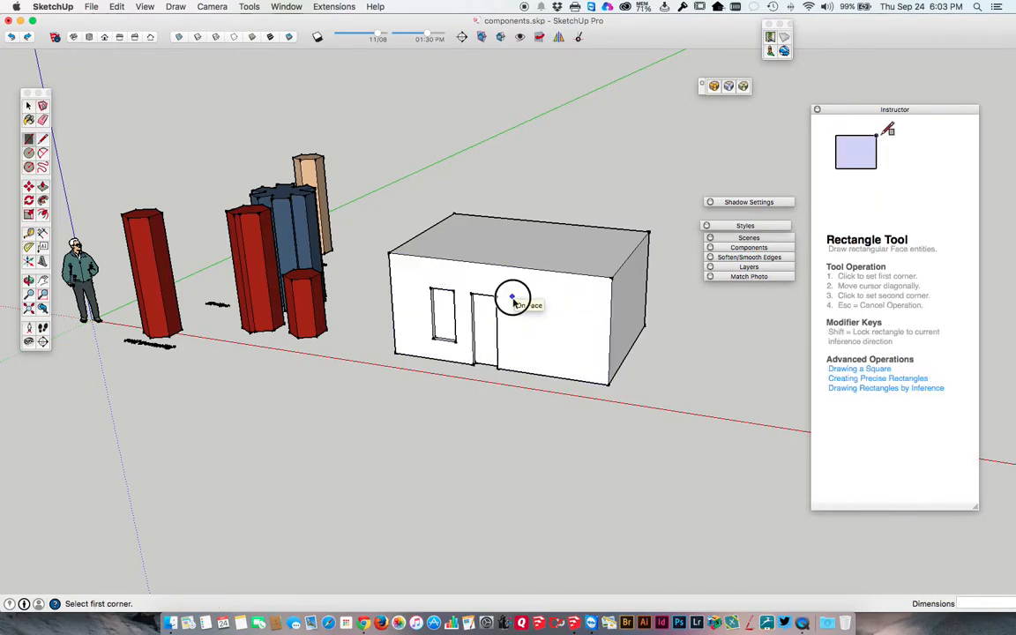
left_click(513, 296)
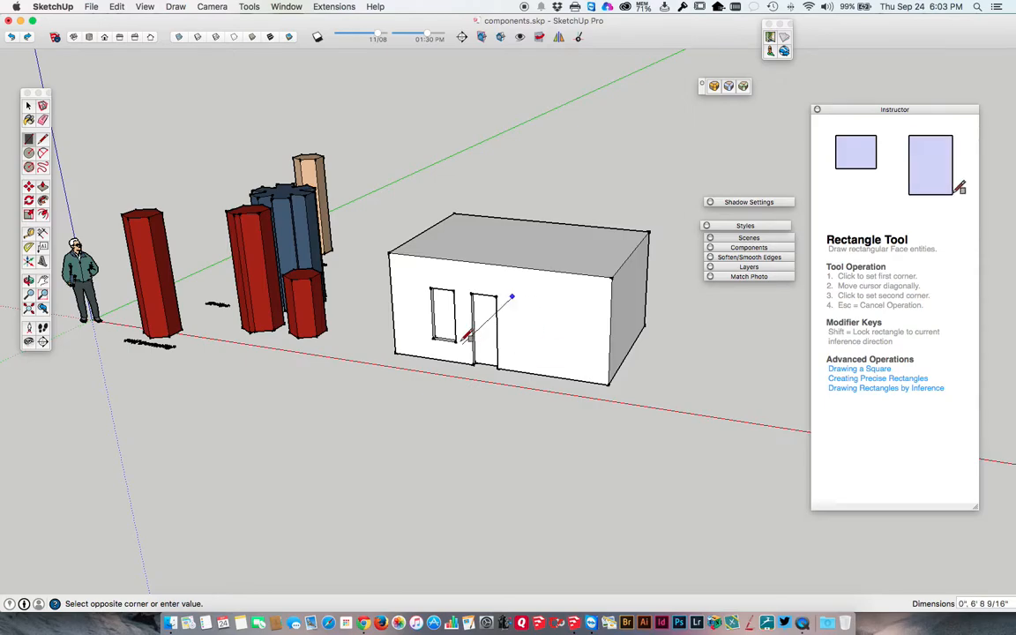
left_click(538, 348)
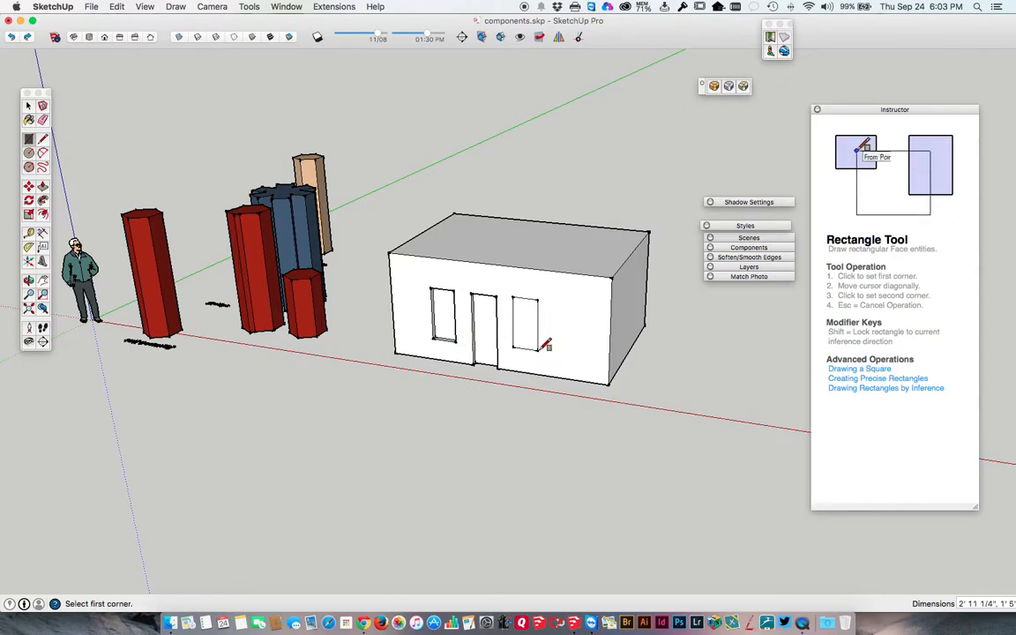
key("p")
left_click(529, 334)
left_click(545, 354)
key("space")
middle_click_drag(545, 354, 502, 346)
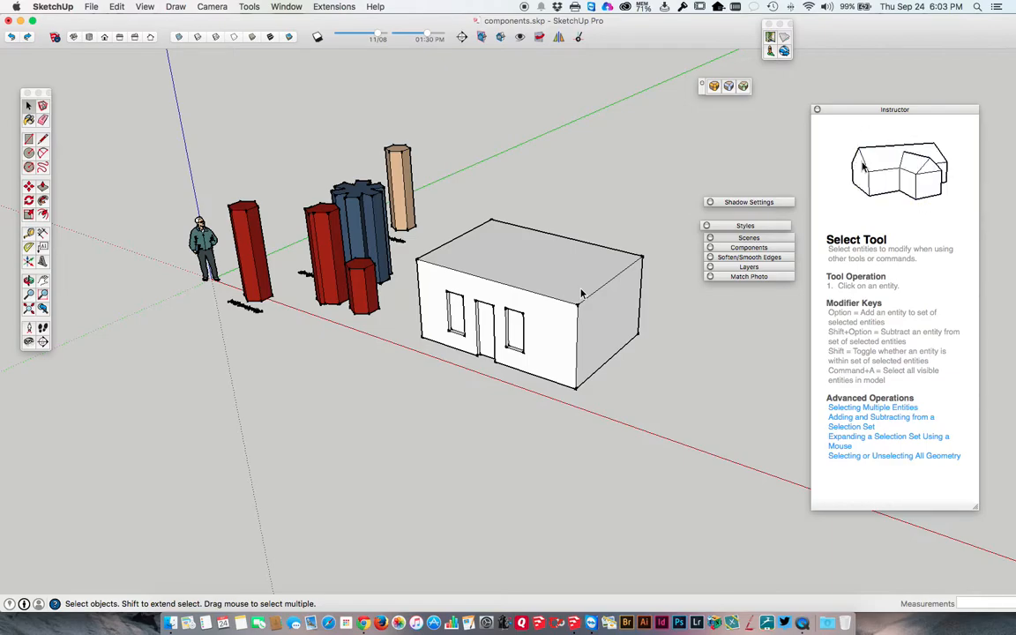
Select all the connected wall geometry and make it a group.
triple_click(512, 283)
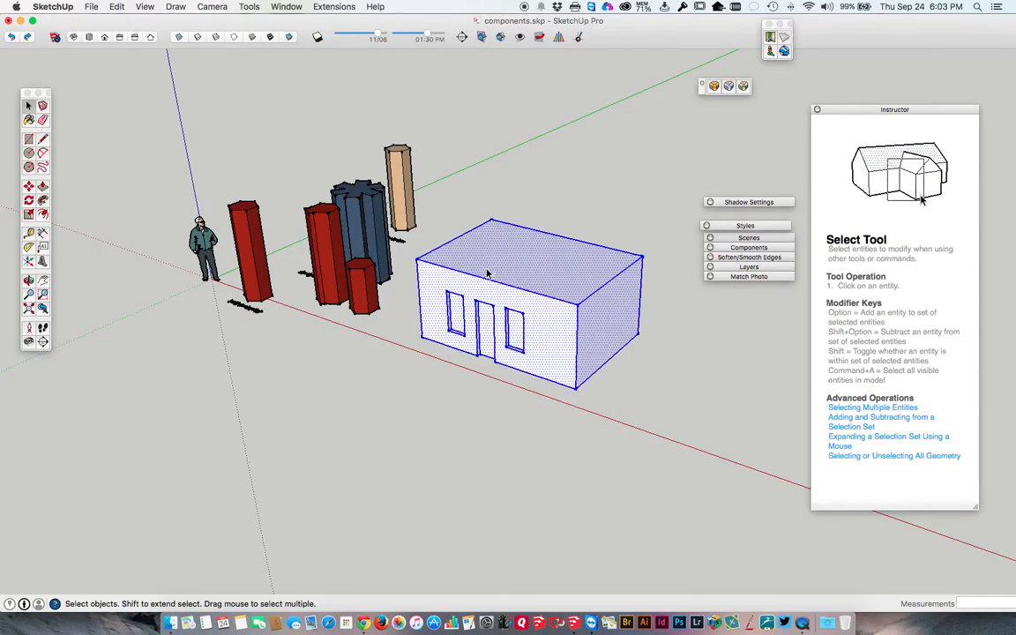
right_click(488, 268)
left_click(526, 361)
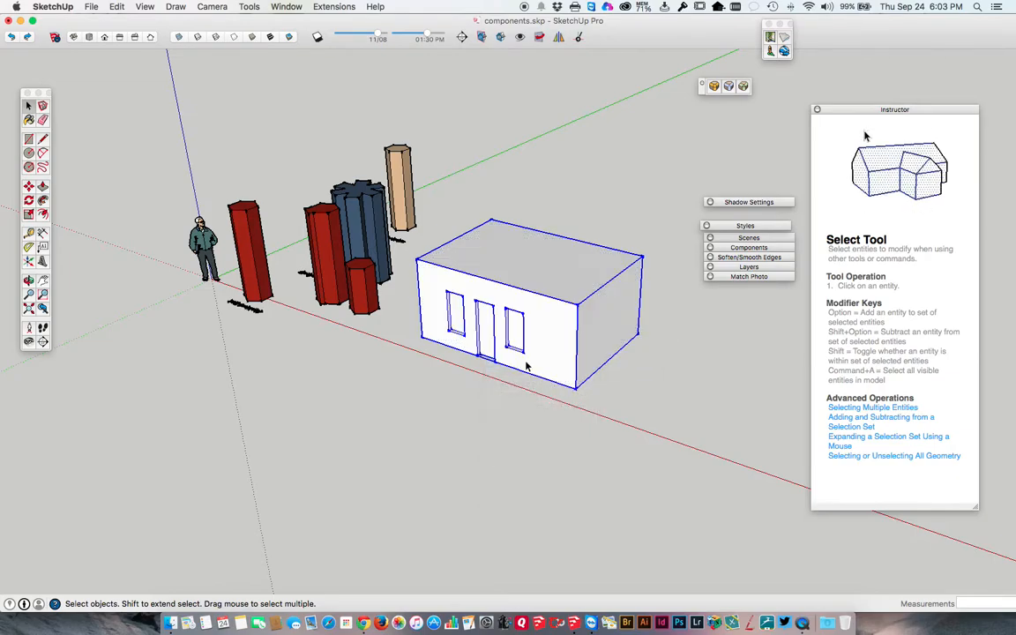
Draw a triangular gable over the midpoint of the group's end wall with lines and erase its vertical centre line.
key("l")
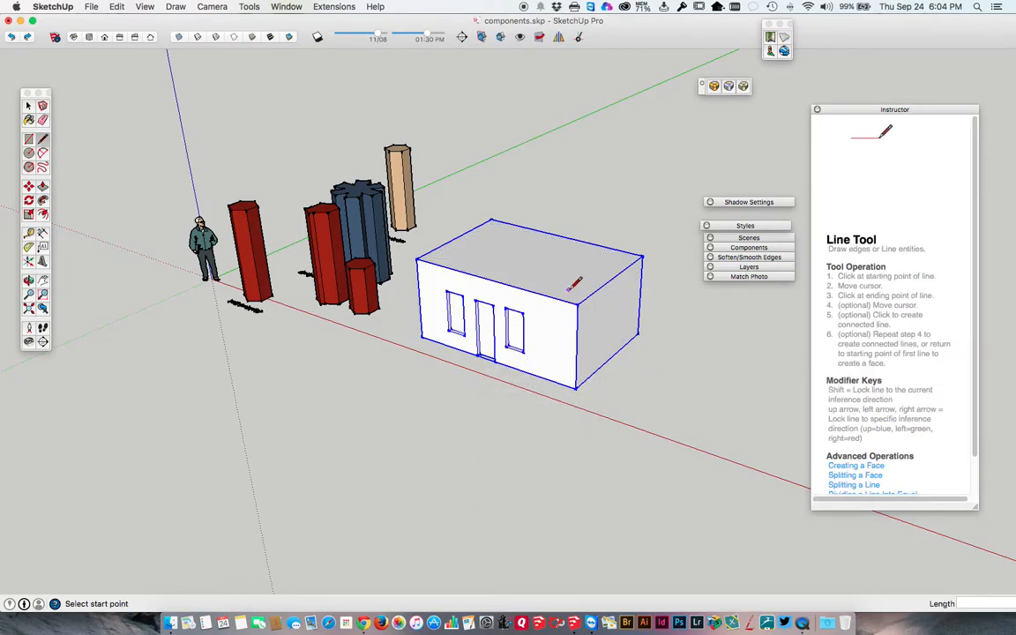
left_click(611, 278)
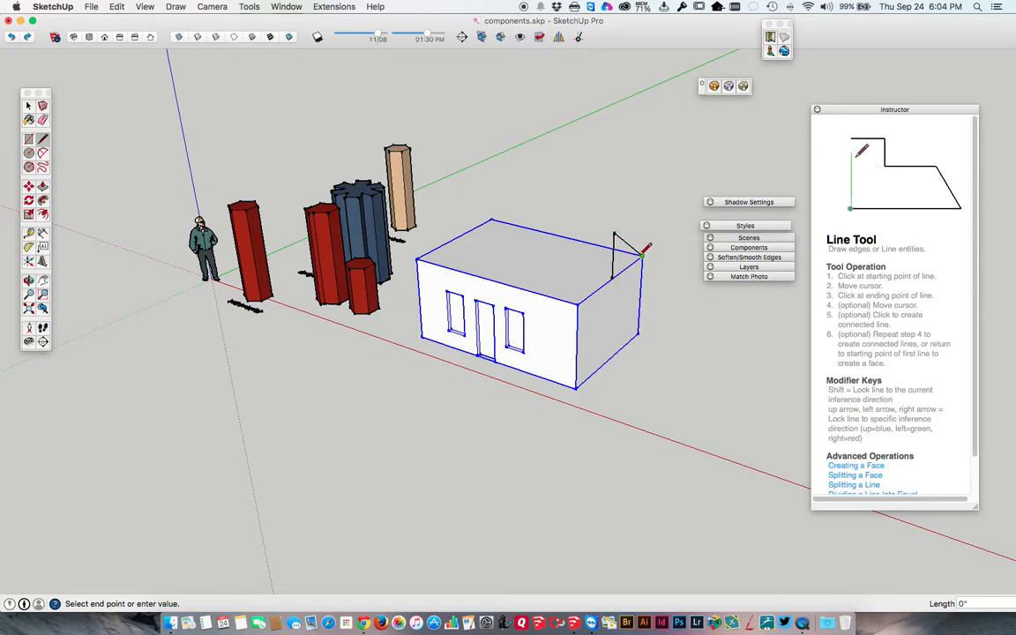
left_click(612, 278)
left_click(578, 307)
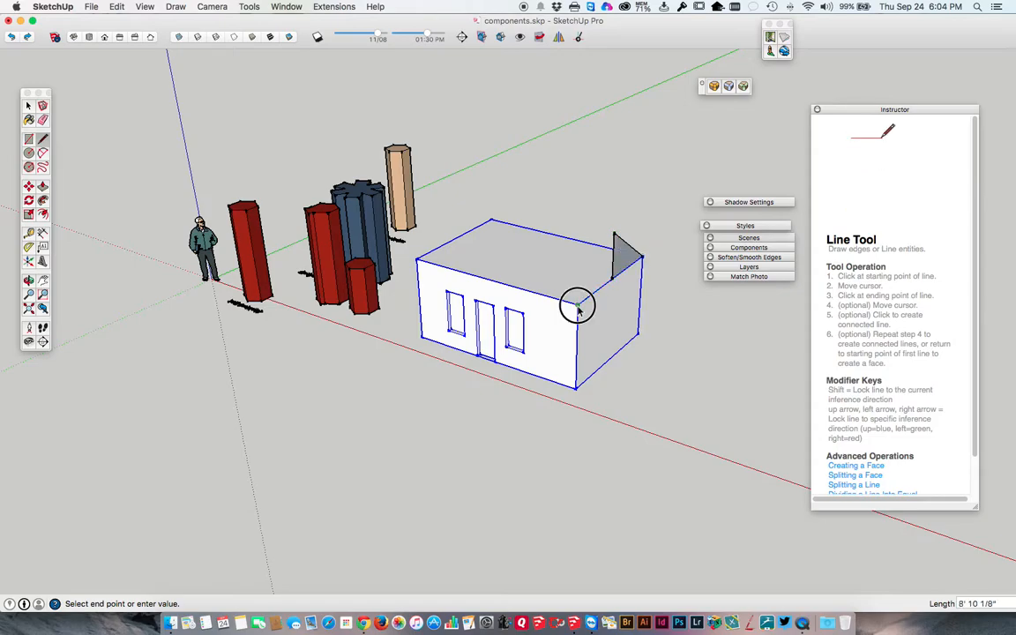
left_click(615, 234)
key("e")
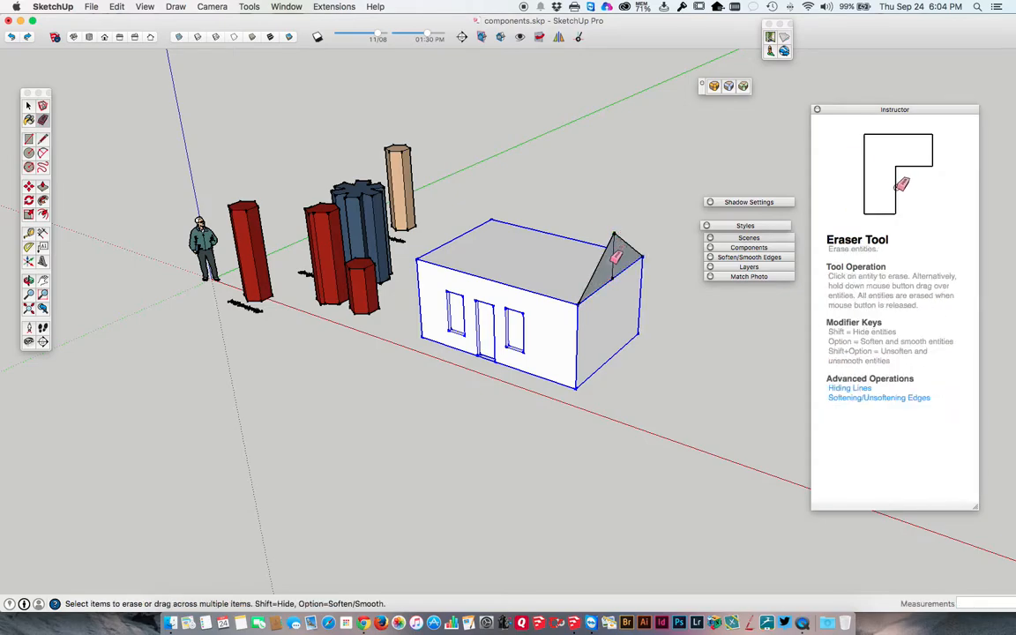
left_click(613, 263)
Extrude the gable face along the full length of the walls to form the roof and select its geometry.
key("p")
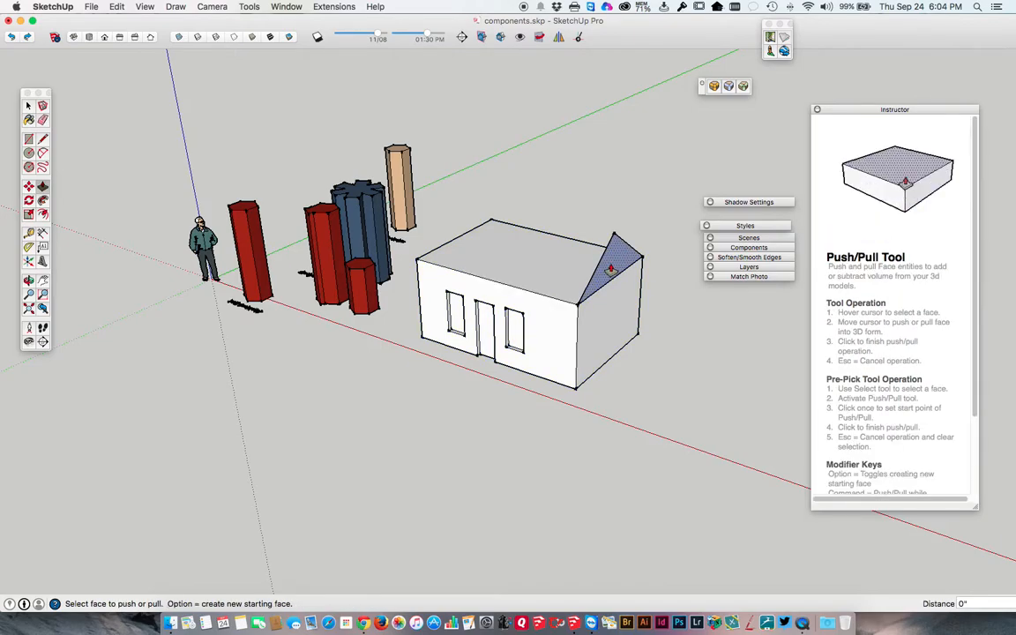
left_click(618, 258)
left_click(422, 265)
key("space")
left_click(563, 250)
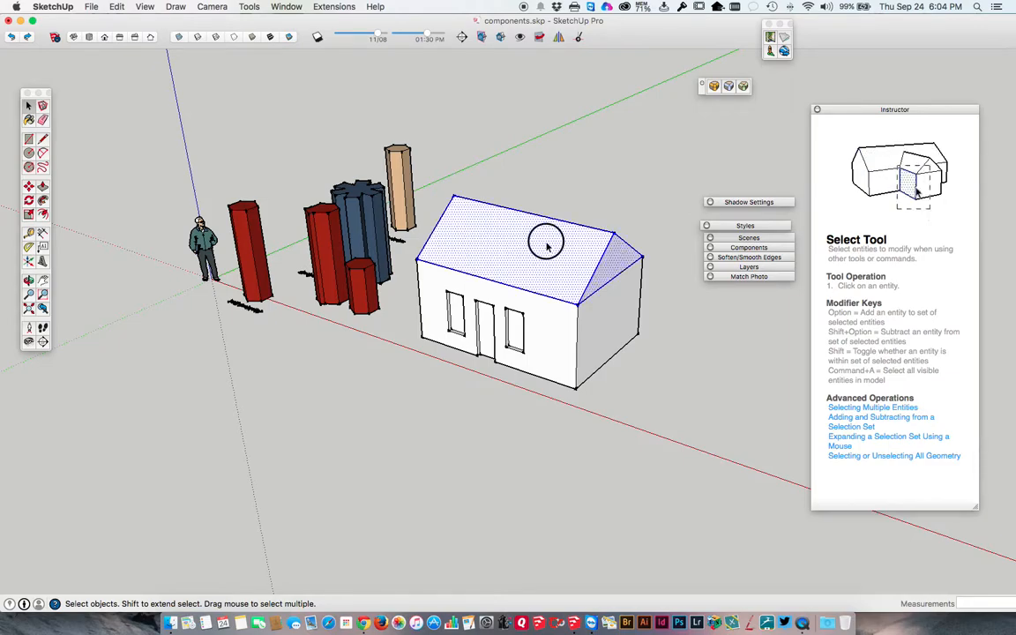
Select the front roof slope, the near gable face and the sloping edge between them in turn.
middle_click_drag(549, 245, 520, 236)
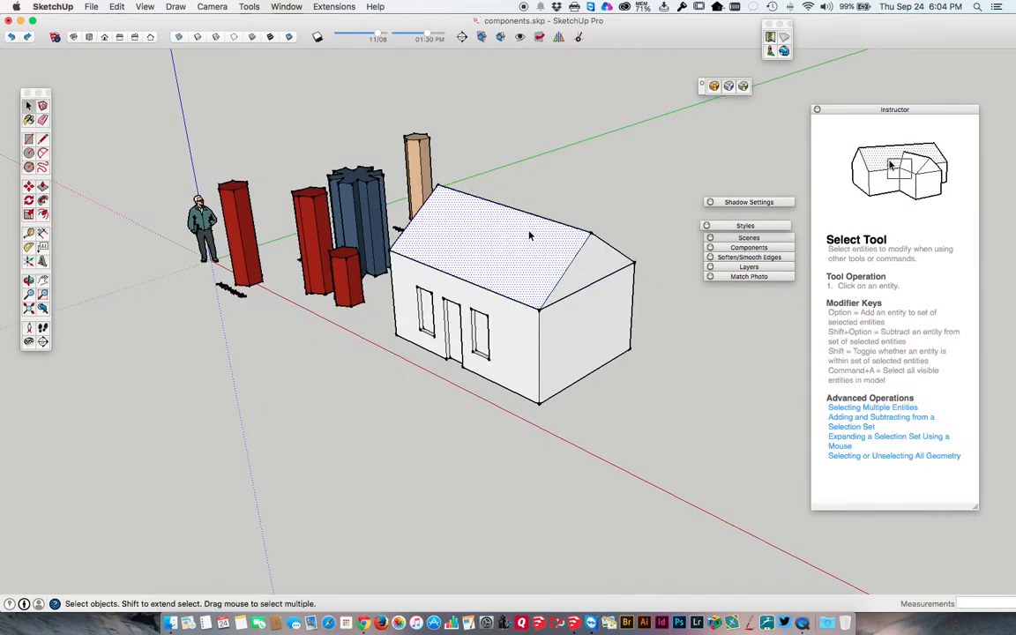
left_click(573, 282)
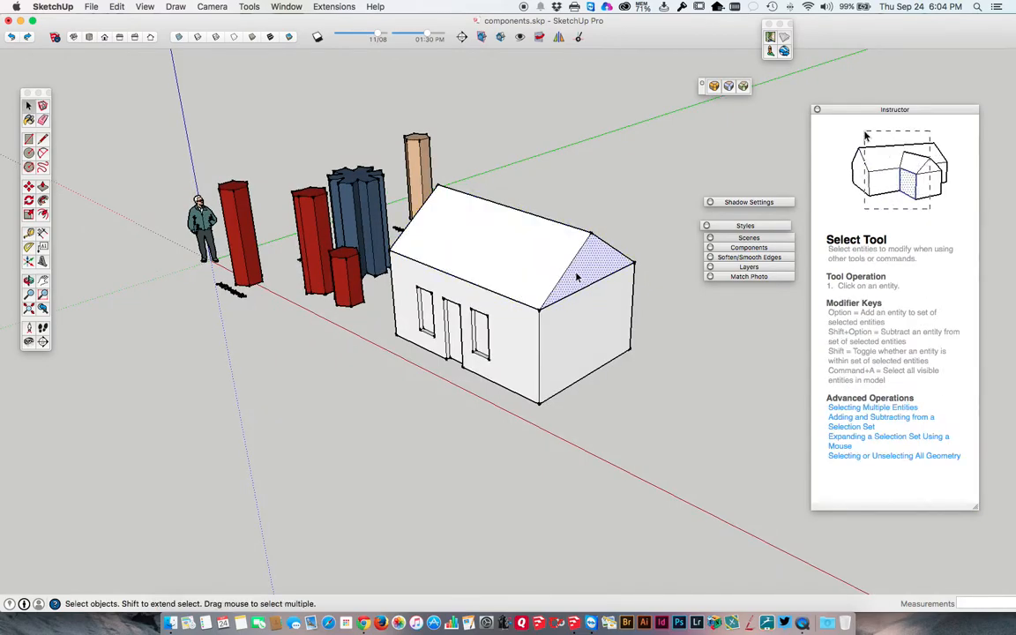
left_click(569, 267)
middle_click_drag(569, 265, 503, 266)
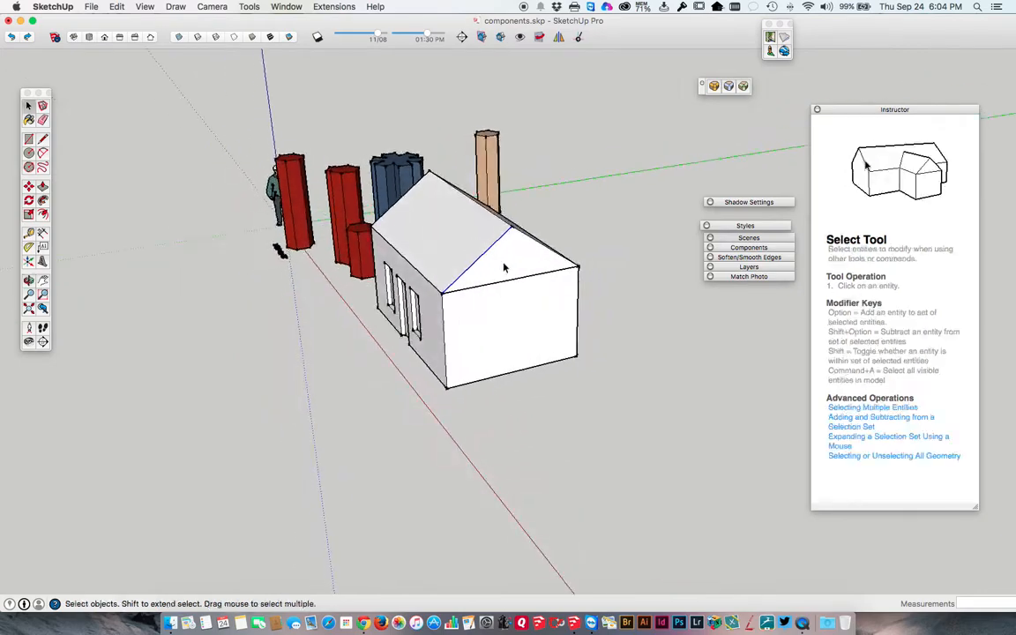
left_click(462, 237)
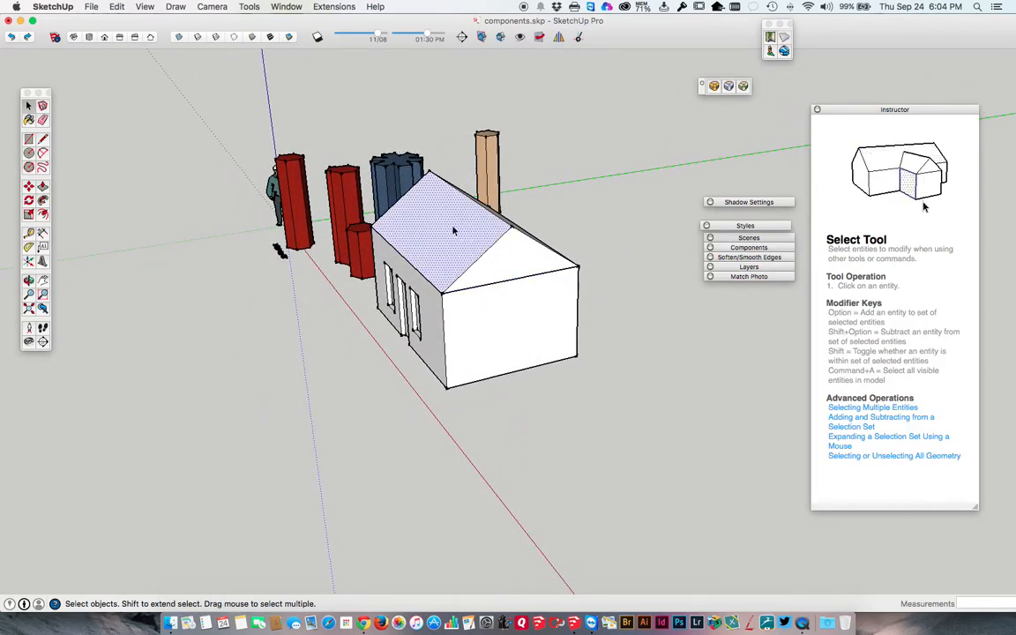
left_click(510, 248)
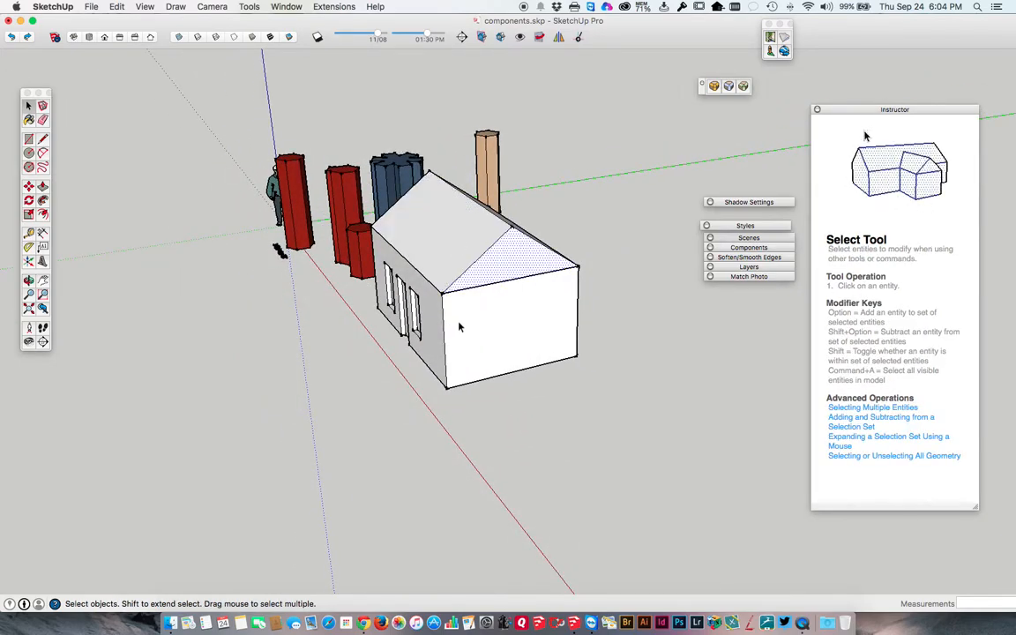
Select all the roof's connected geometry and move it sideways off the grouped walls.
left_click(460, 243, "shift")
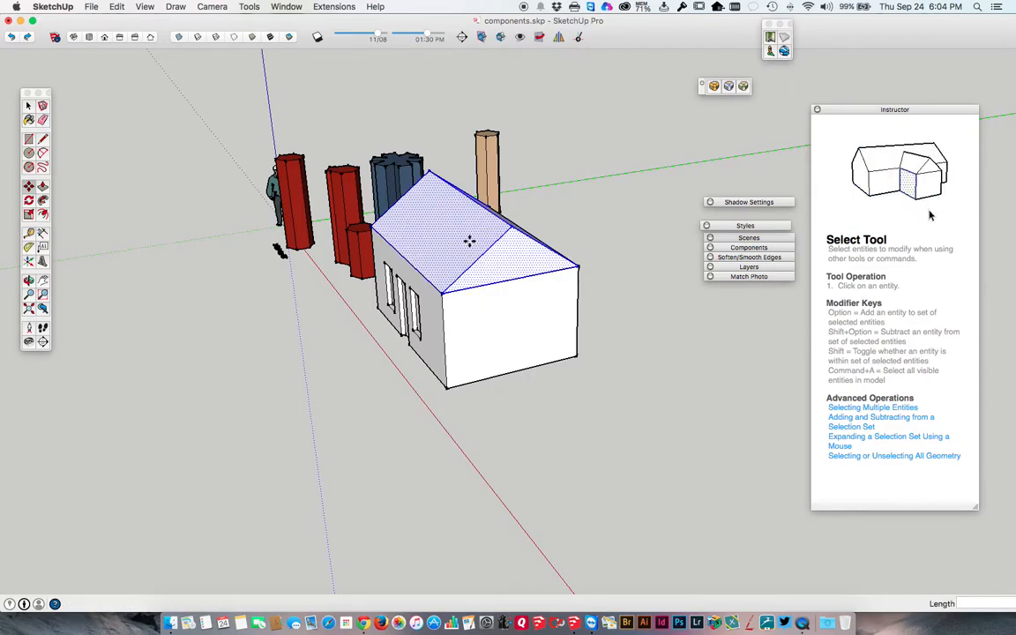
key("m")
left_click(446, 288)
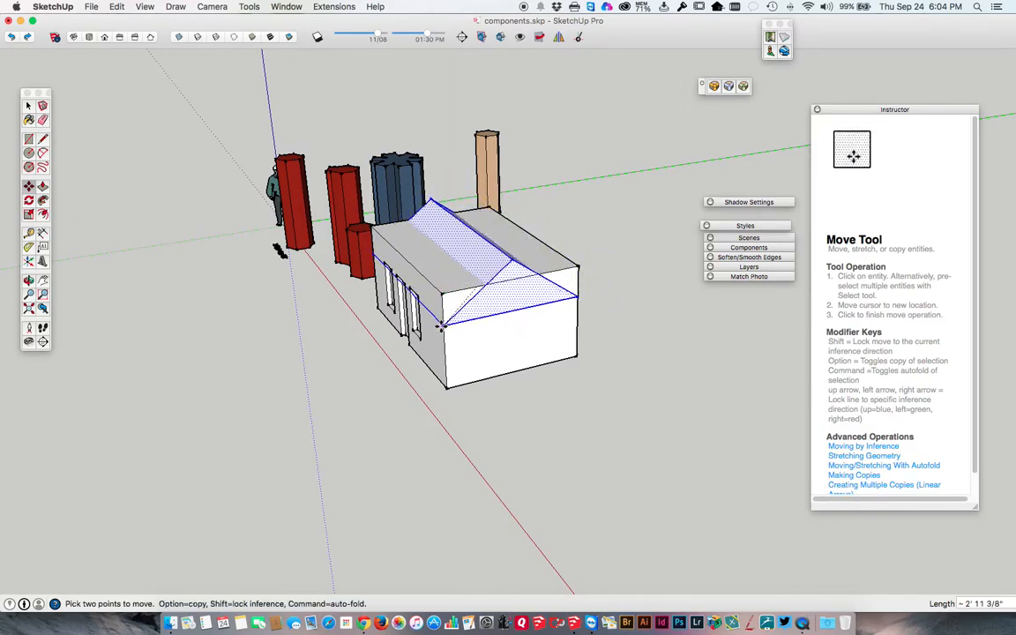
left_click(471, 289)
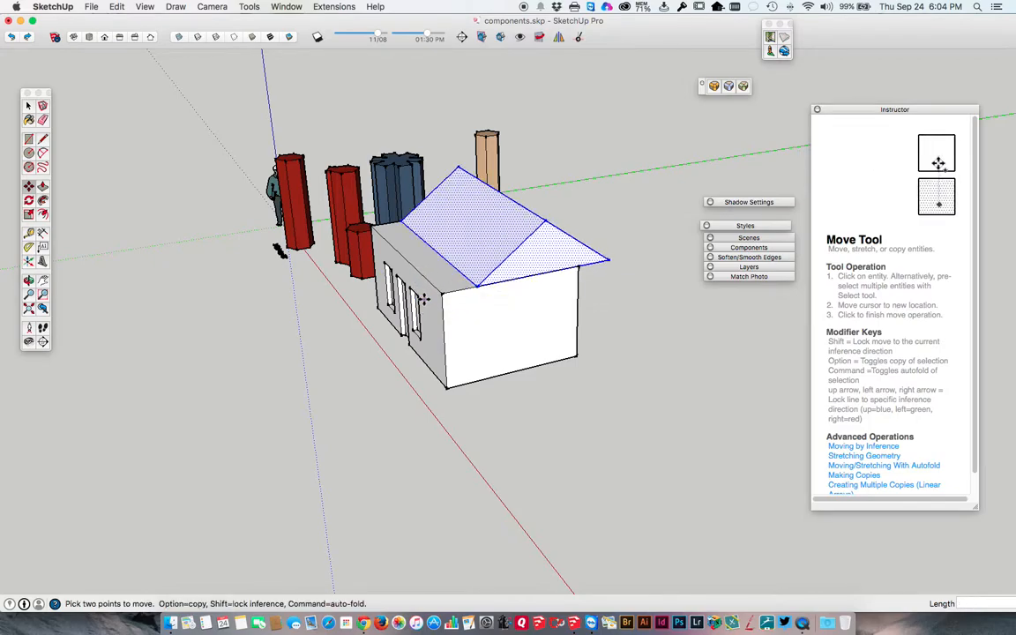
Make a group from all of the roof's connected geometry.
key("space")
left_click(435, 326)
left_click(520, 261)
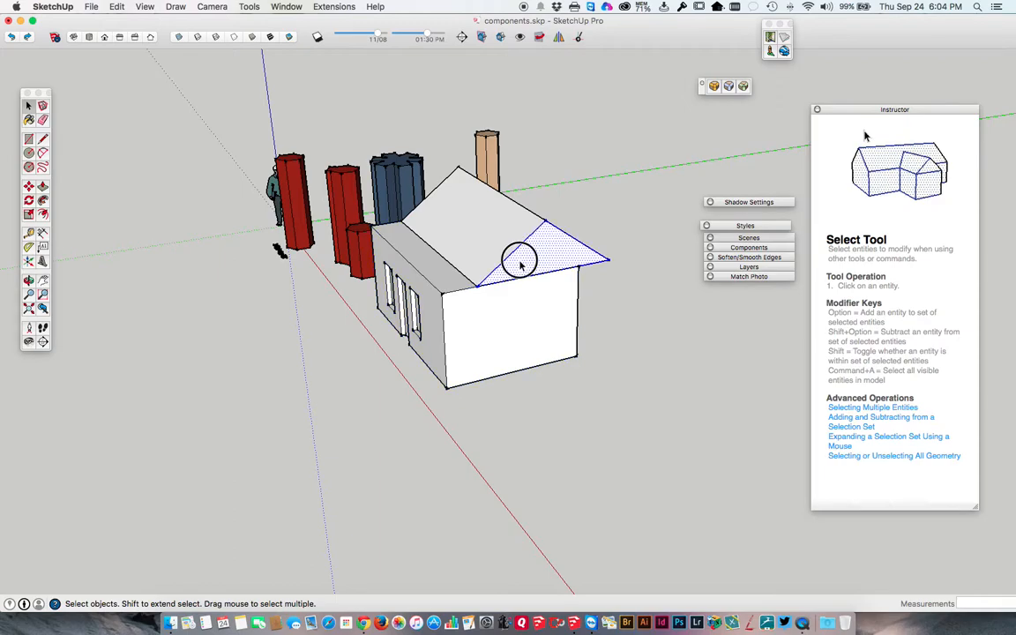
right_click(521, 265)
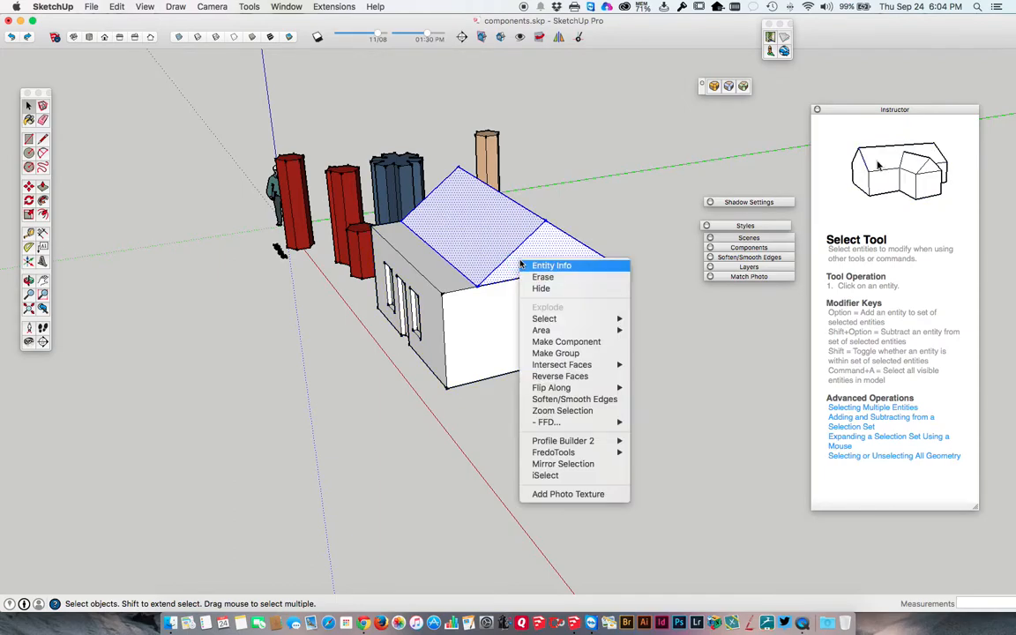
left_click(551, 355)
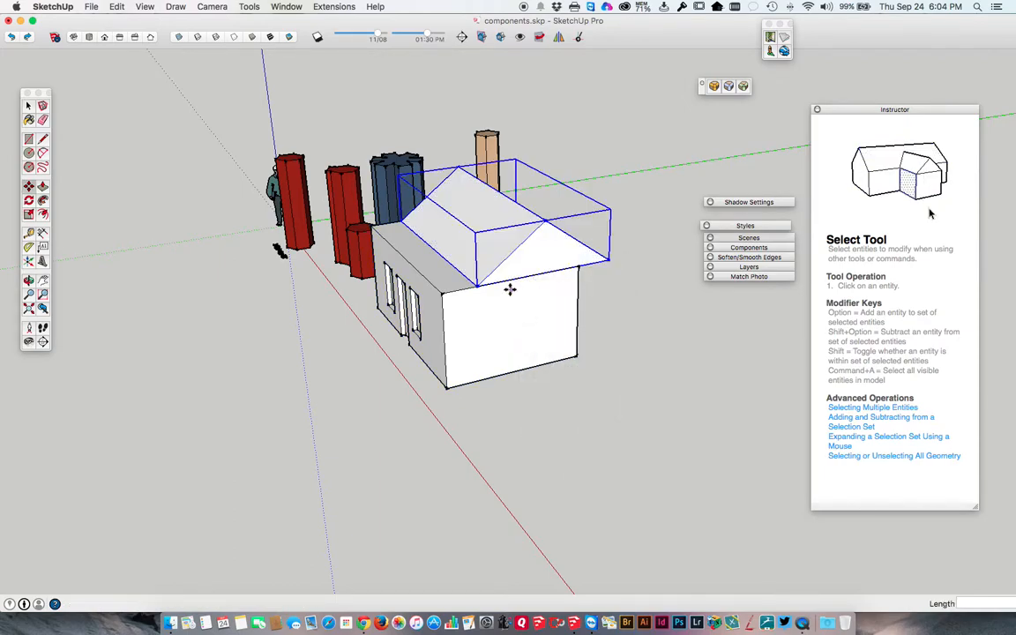
Move the roof group by its near lower corner onto the matching top corner of the walls.
key("m")
left_click(478, 285)
left_click(447, 292)
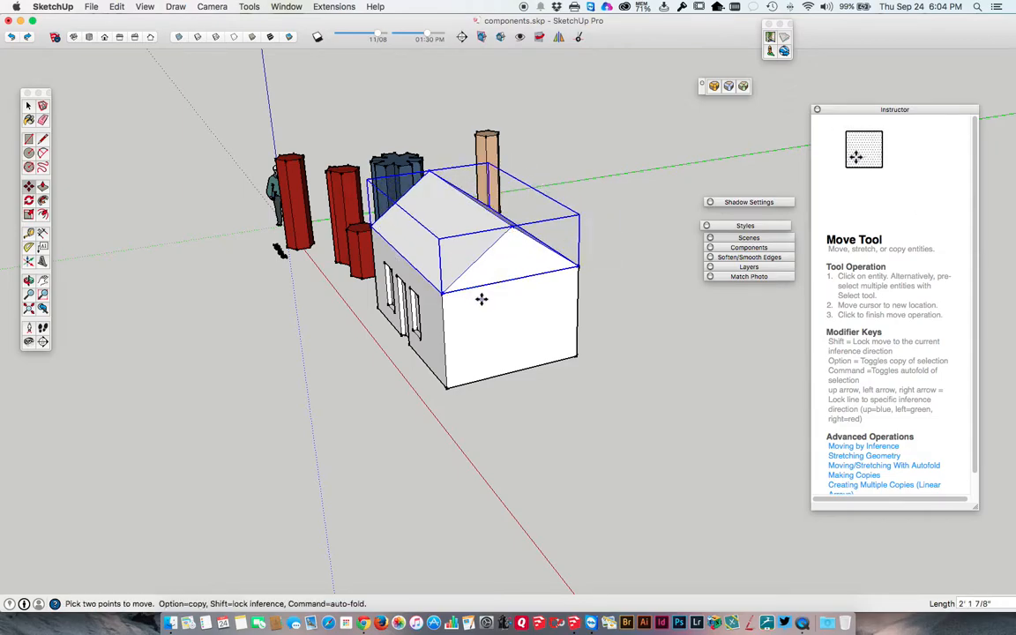
key("space")
Select the walls group and move it a short distance sideways from under the roof group.
middle_click_drag(472, 306, 678, 313)
triple_click(637, 311)
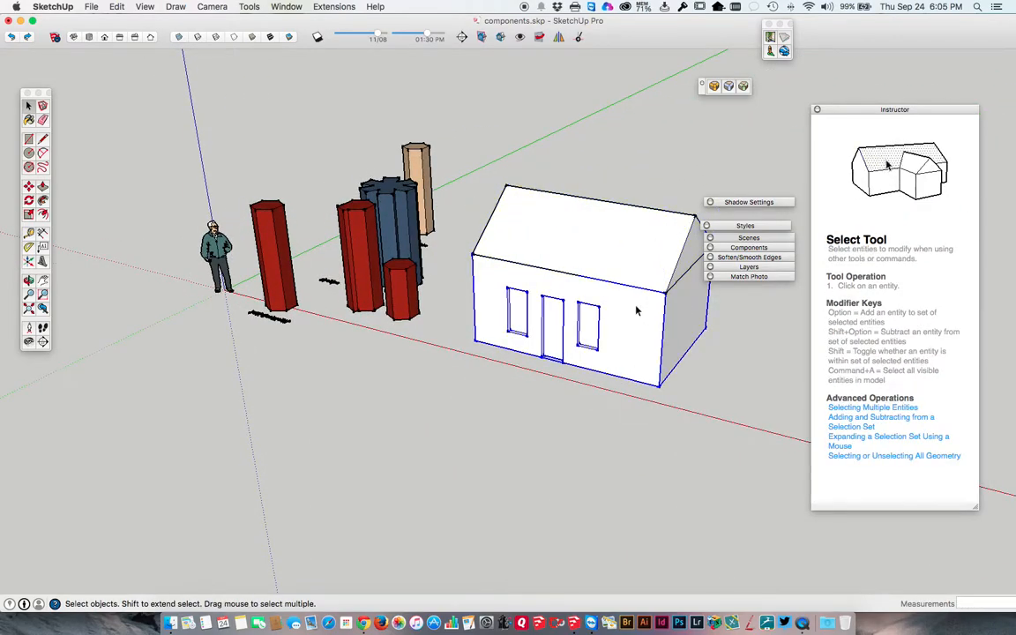
key("m")
left_click(628, 309)
left_click(649, 313)
key("space")
Select the roof group and move it further along the walls, away from the gable end wall.
left_click(628, 261)
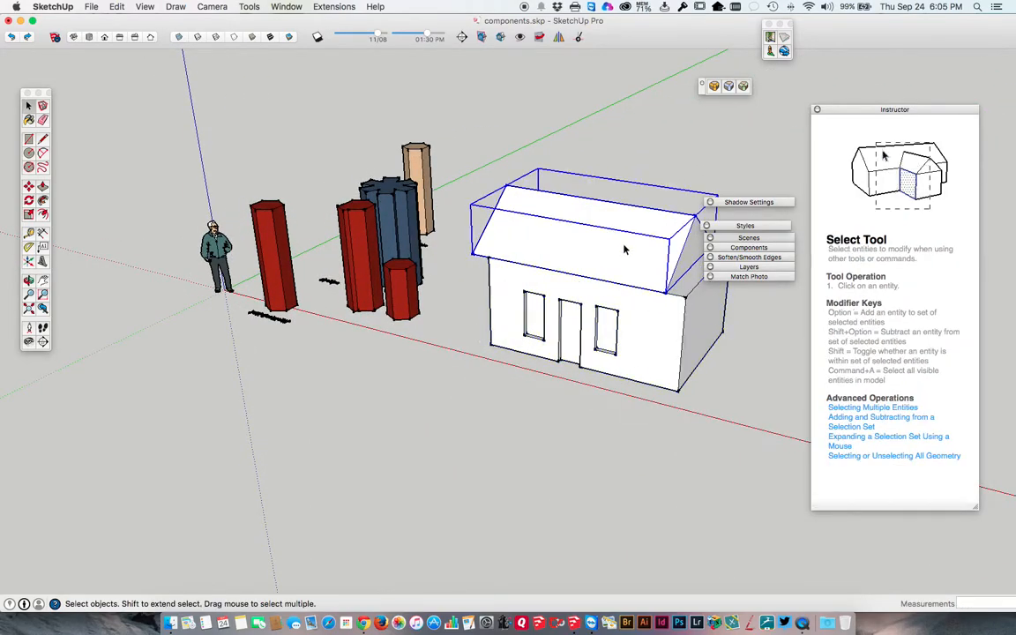
key("m")
left_click(594, 236)
left_click(594, 243)
key("space")
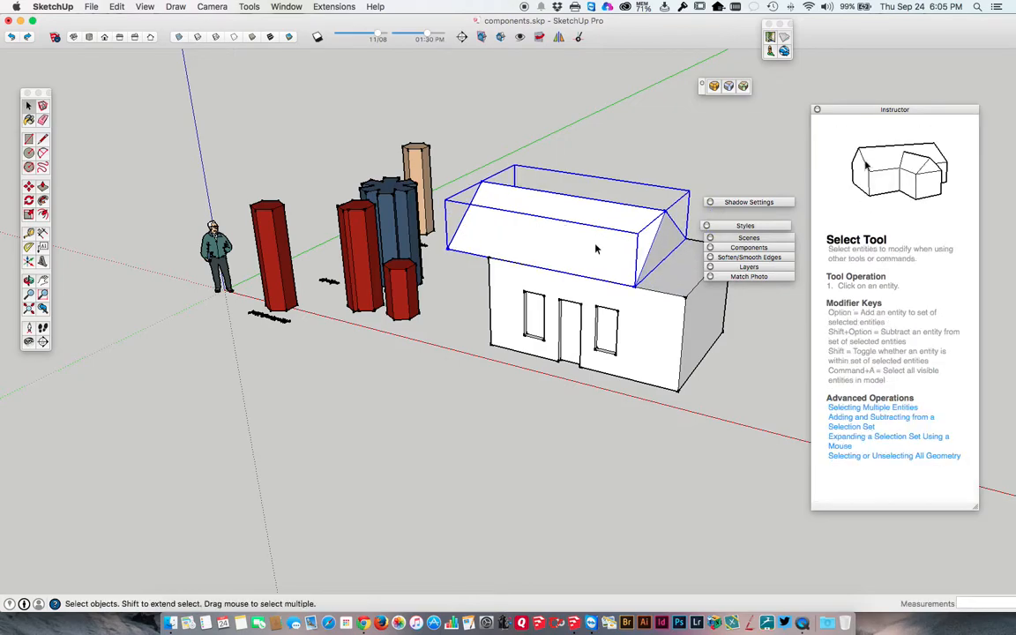
Move the roof group back on top of the walls, snapping its near lower corner to the walls' top corner.
middle_click_drag(607, 251, 406, 291)
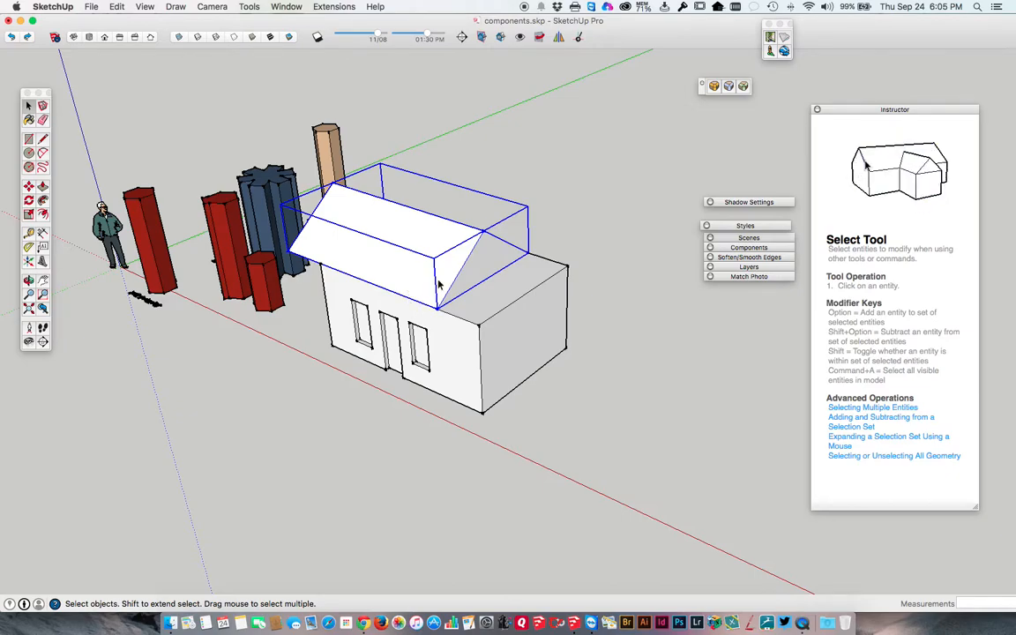
scroll(426, 291, "up", 4)
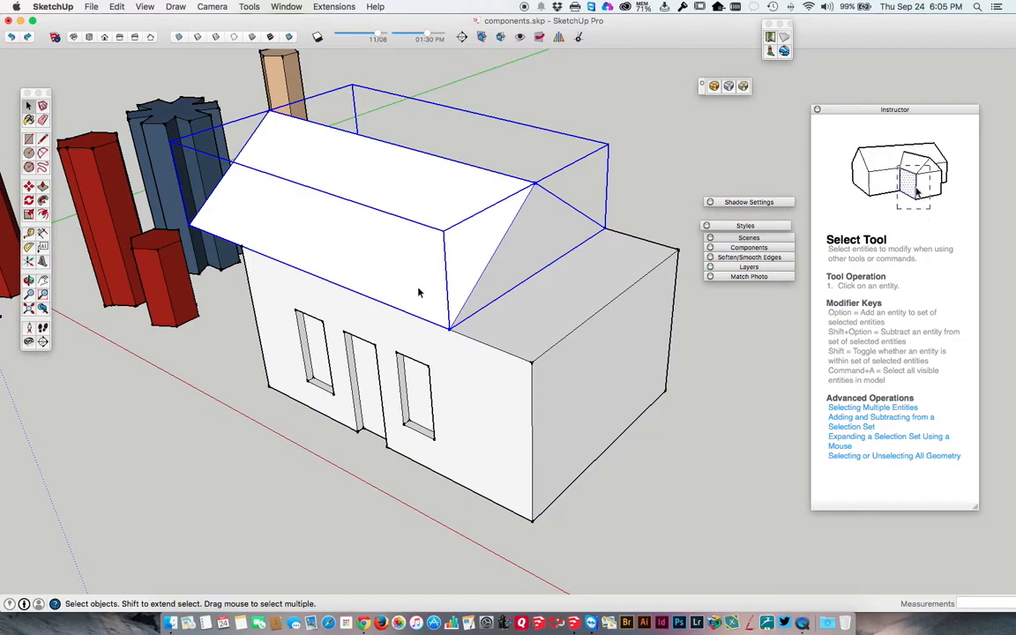
middle_click_drag(419, 293, 384, 283)
key("m")
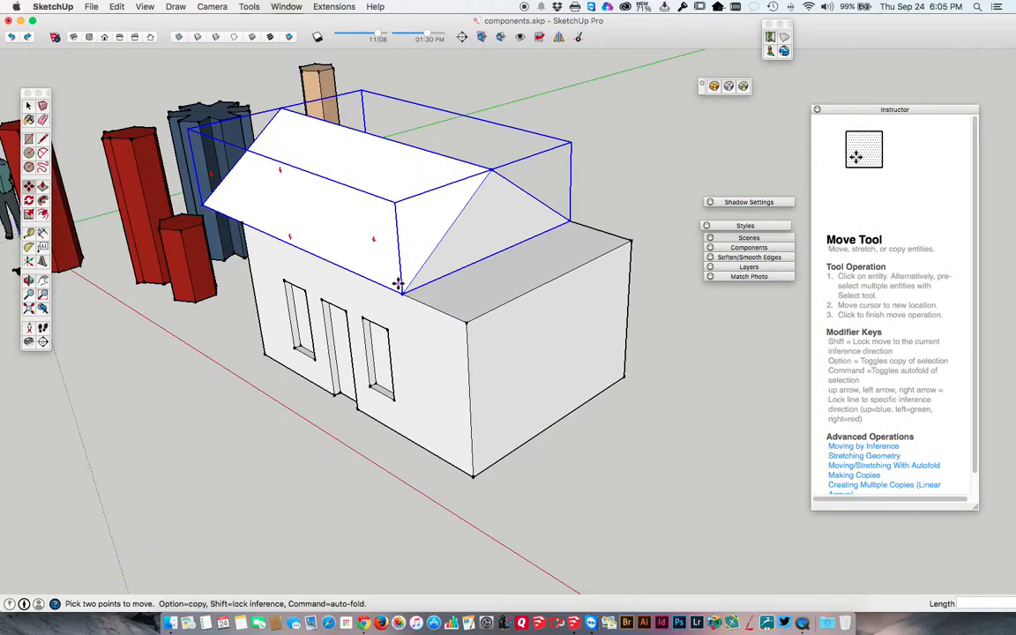
left_click(403, 293)
left_click(465, 323)
key("space")
Select the walls group and the roof group alternately to check that each is a separate object.
left_click(431, 349)
left_click(427, 262)
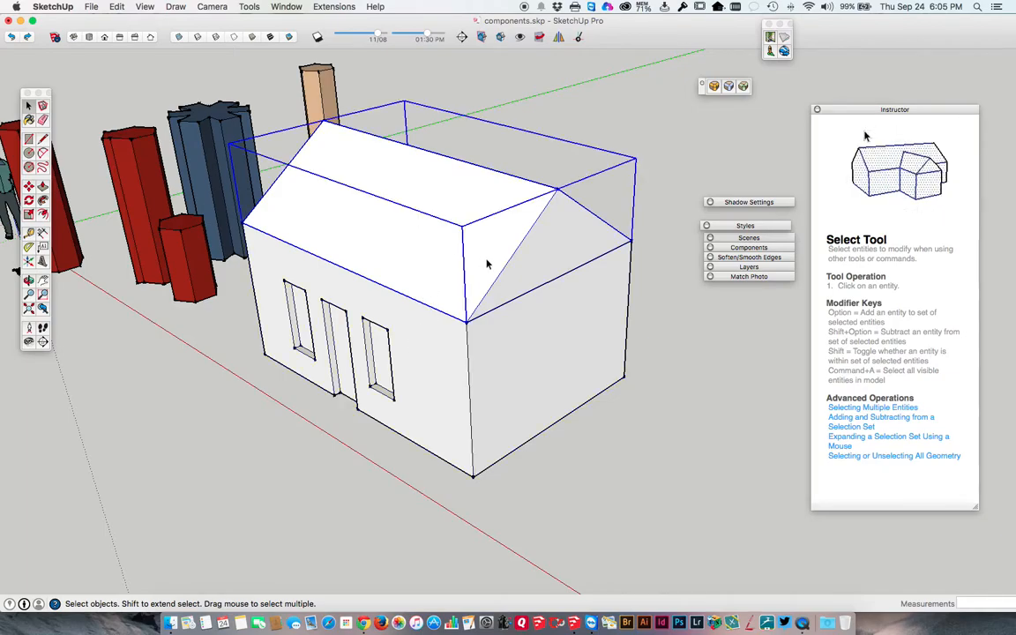
left_click(419, 369)
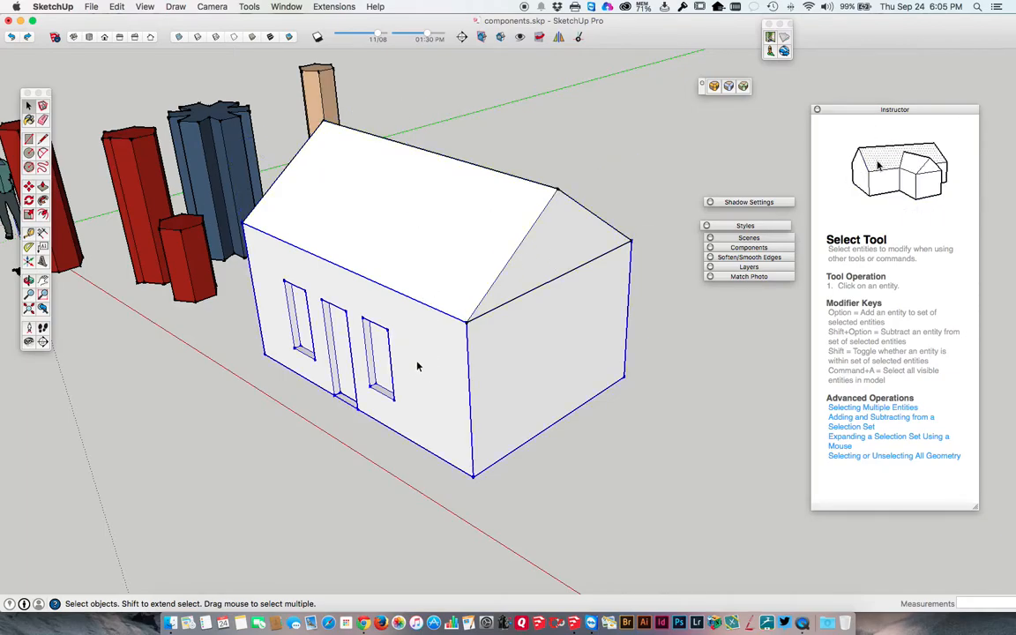
Explode the roof group and the walls group into loose geometry.
left_click(423, 288)
right_click(423, 289)
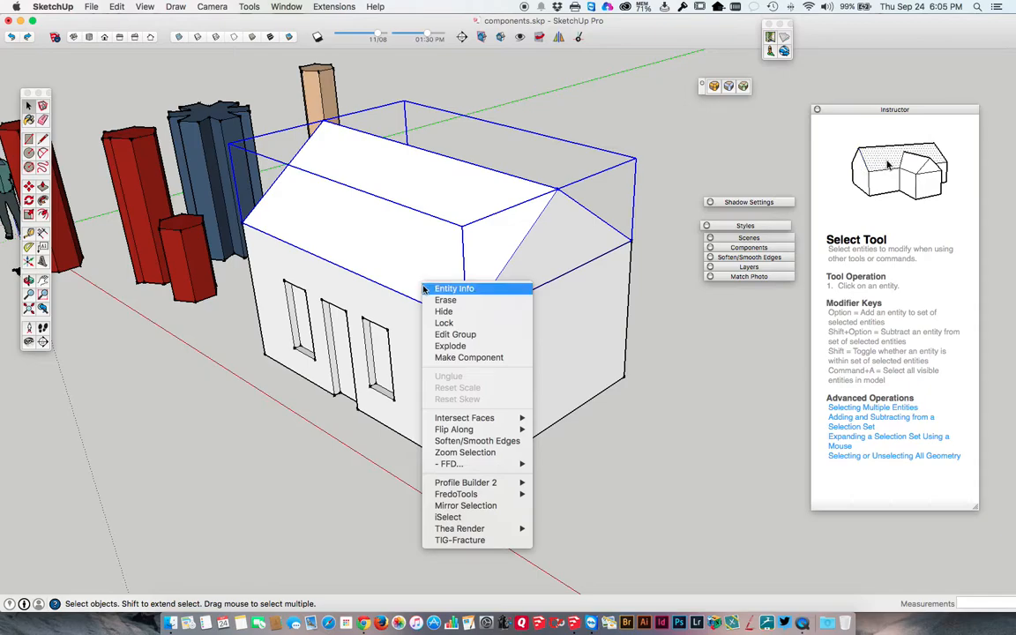
left_click(446, 346)
left_click(442, 195)
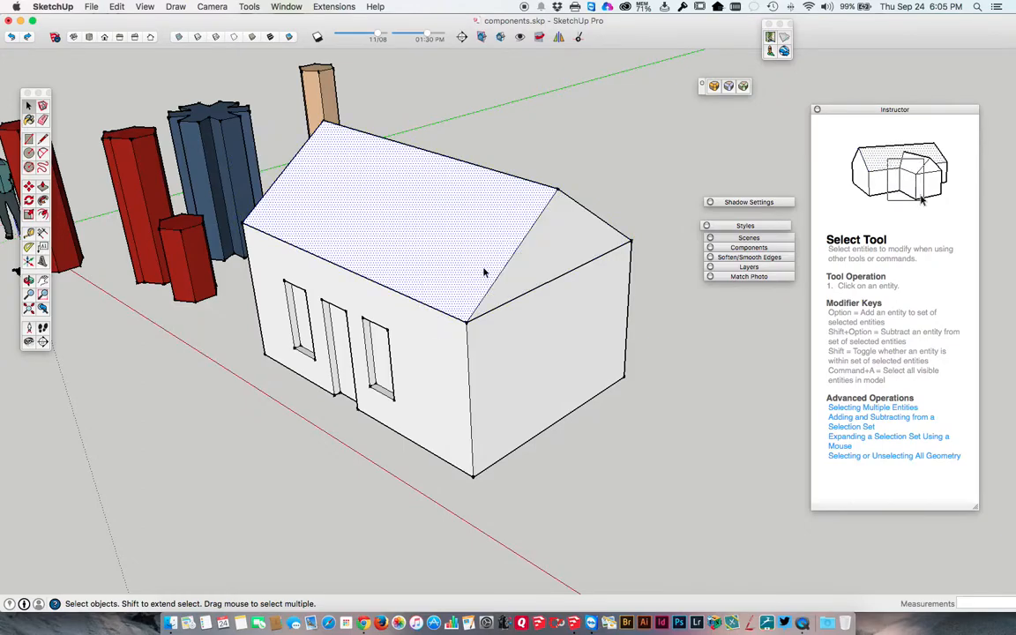
left_click(443, 337)
right_click(441, 337)
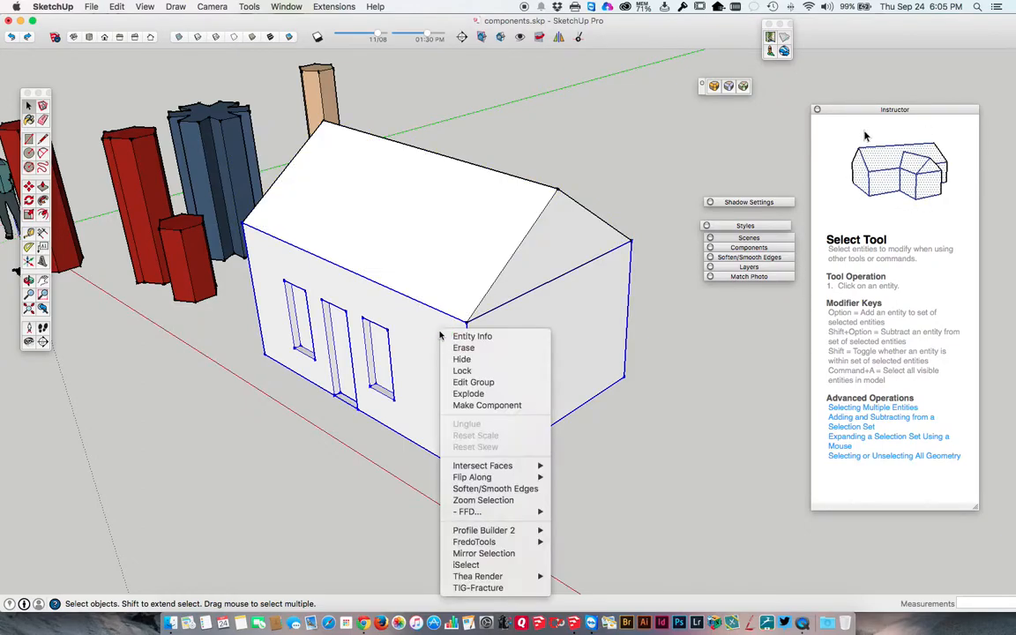
left_click(465, 396)
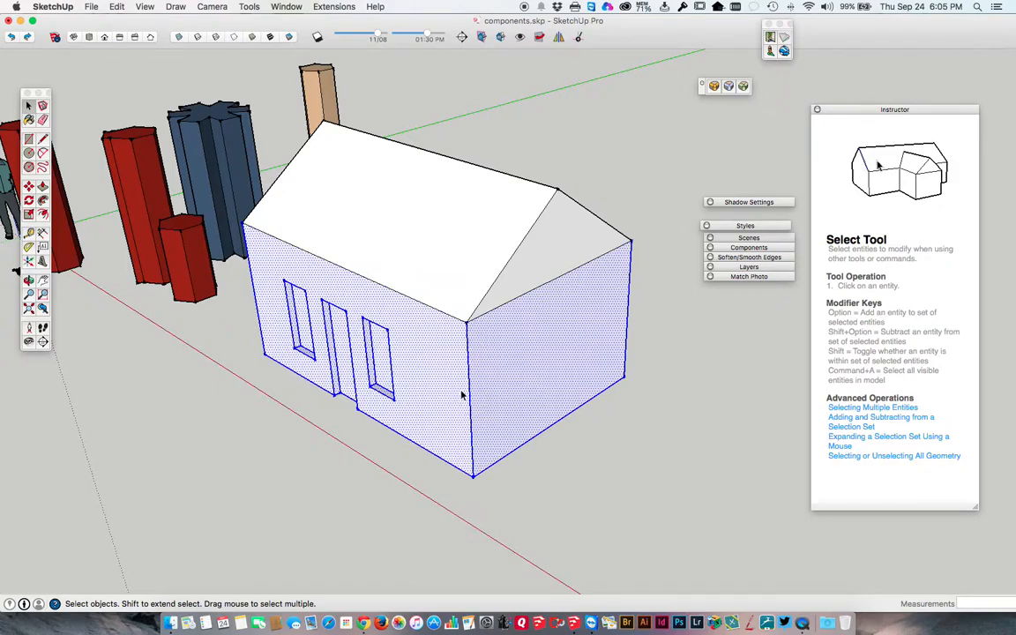
Select single wall and roof faces in turn, and all connected geometry, to check how the exploded house behaves.
left_click(431, 324)
left_click(432, 290)
left_click(433, 314)
left_click(439, 284)
left_click(443, 315)
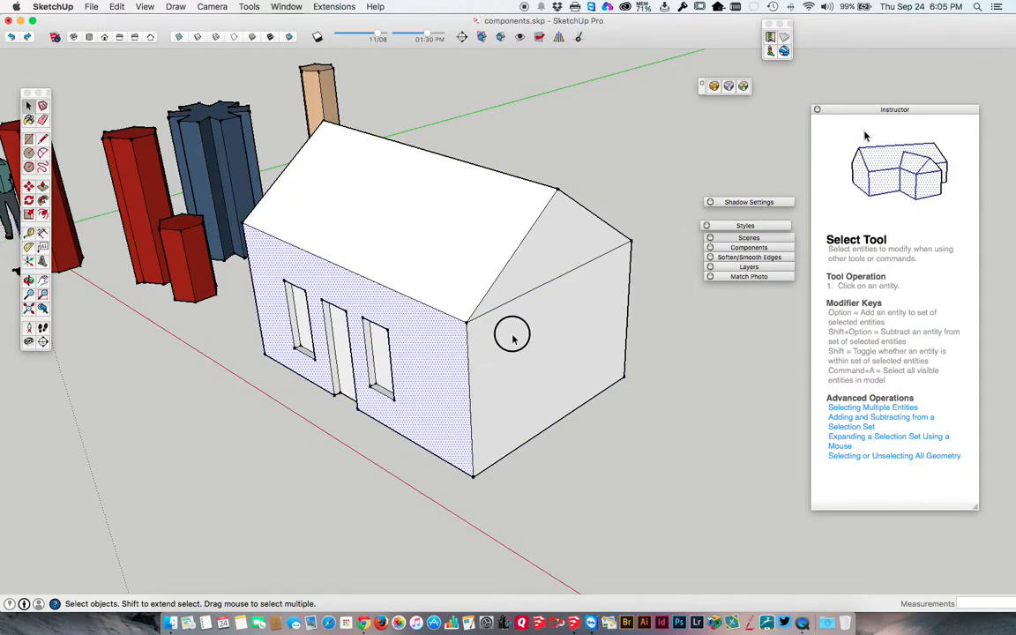
left_click(512, 294)
triple_click(434, 231)
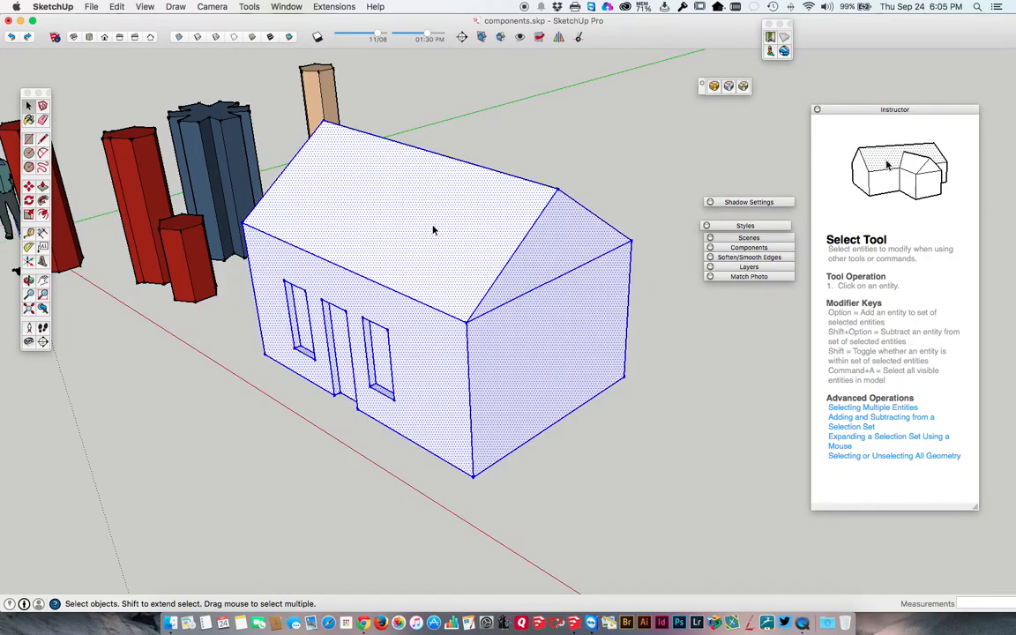
Select the roof slopes and gable faces together with their bounding edges, working around the house.
middle_click_drag(414, 245, 504, 190)
left_click(503, 191)
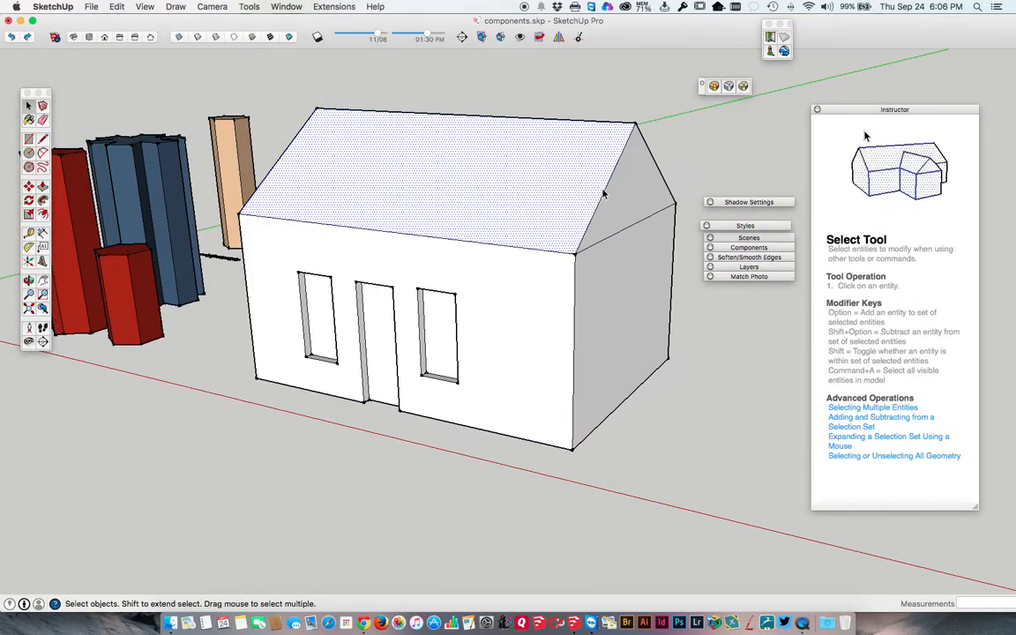
middle_click_drag(560, 193, 556, 167)
double_click(565, 169)
double_click(646, 184, "shift")
middle_click_drag(647, 184, 419, 176)
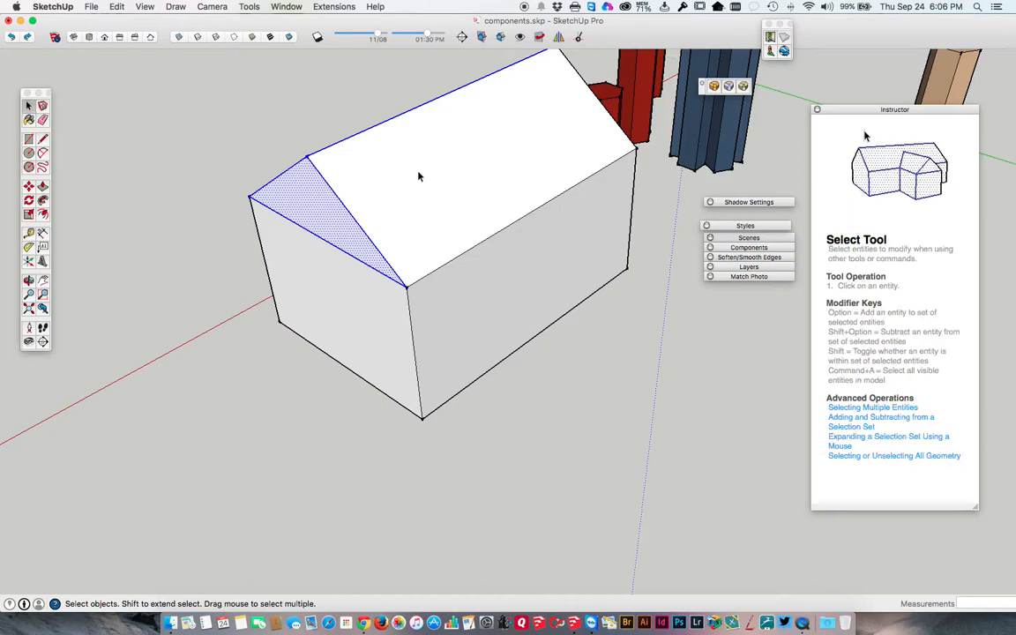
left_click(422, 174, "shift")
middle_click_drag(506, 166, 582, 124)
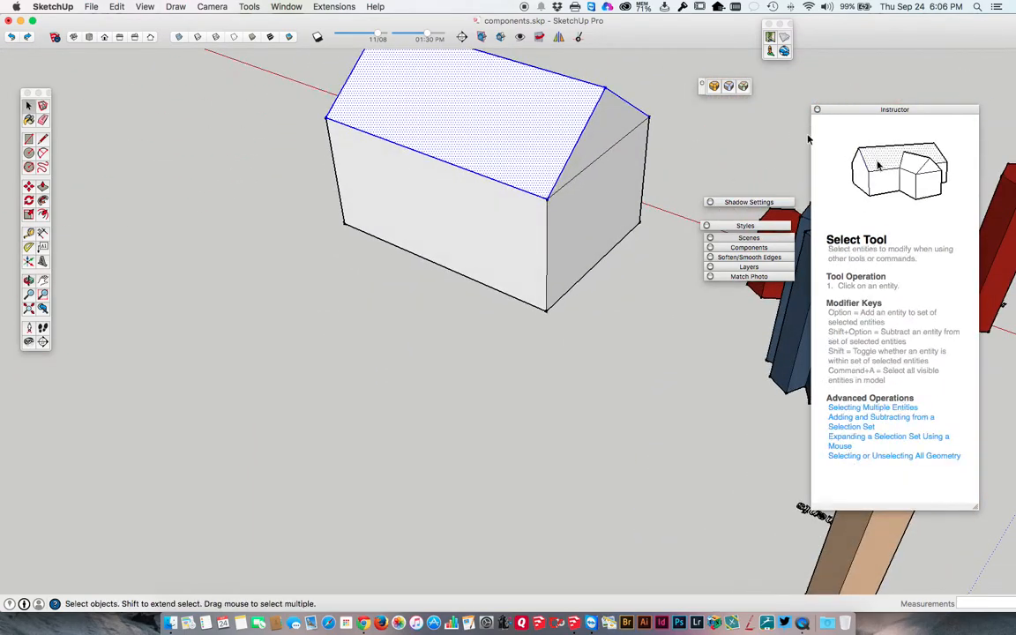
middle_click_drag(505, 129, 612, 187)
Try to move the selected loose roof geometry off the walls from its near lower corner, in two directions.
key("m")
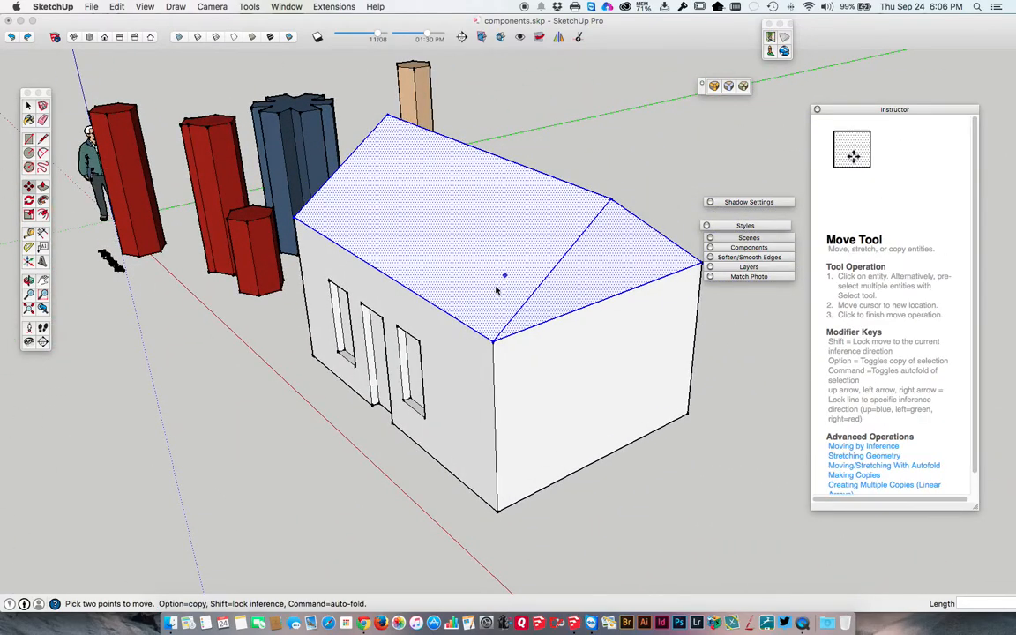
left_click(492, 339)
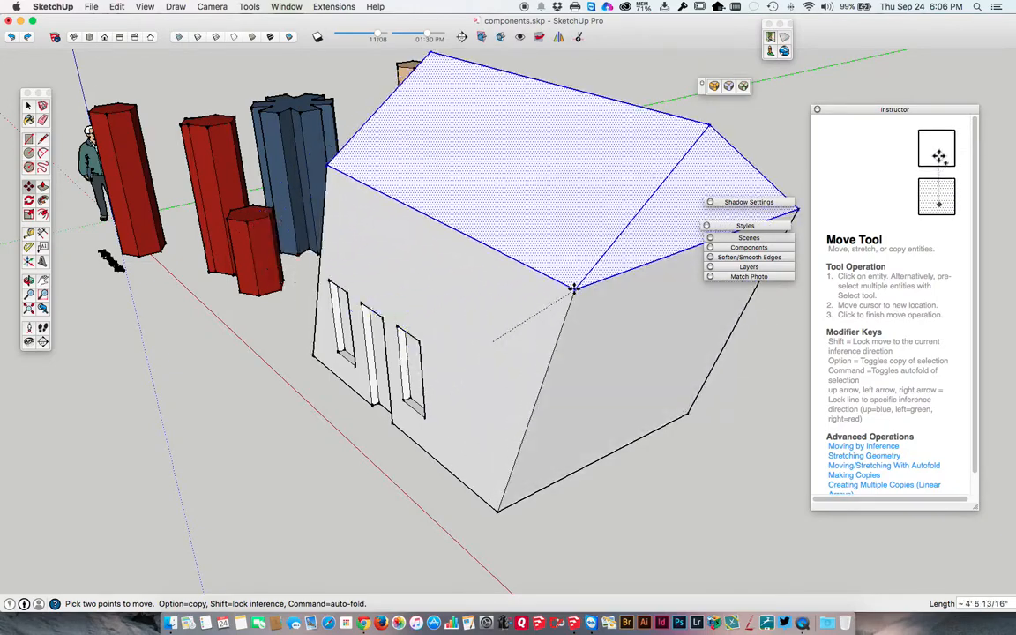
key("Escape")
middle_click_drag(521, 345, 687, 334)
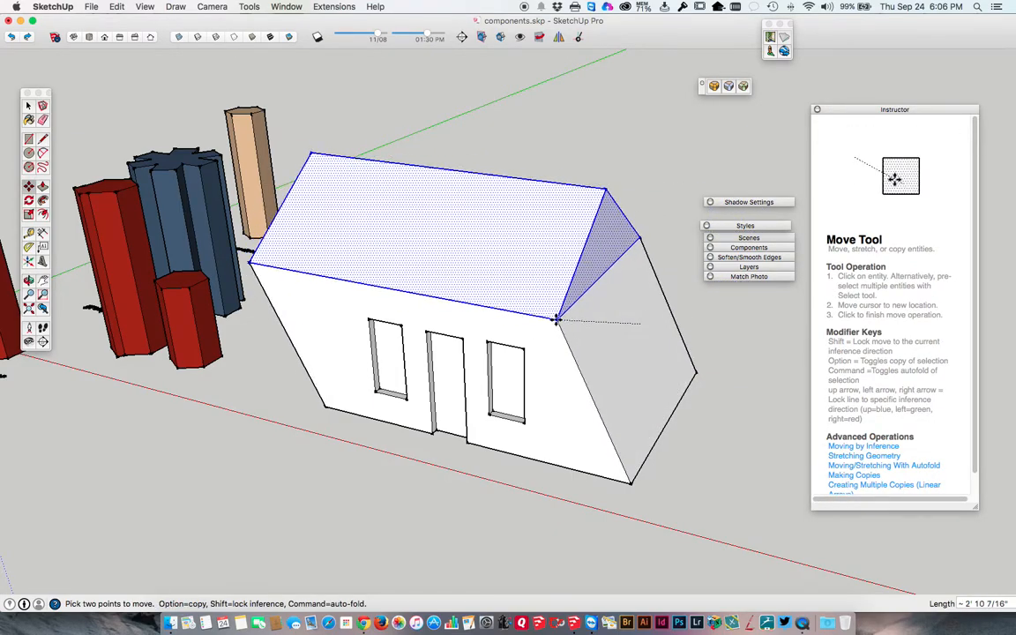
key("Escape")
key("space")
Make a group from the selected roof faces and edges.
middle_click_drag(574, 283, 461, 267)
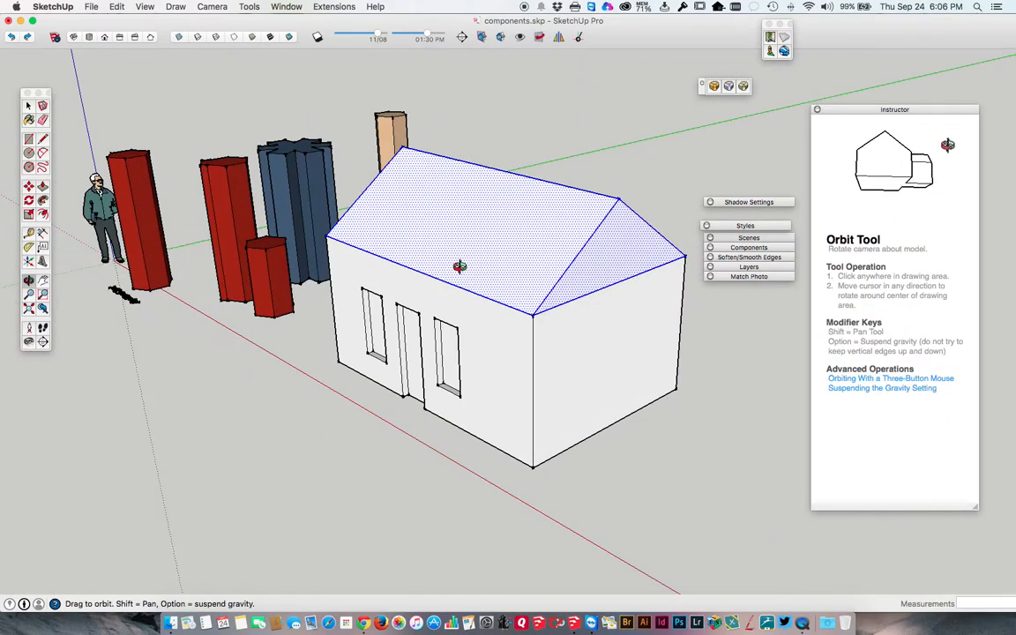
right_click(466, 228)
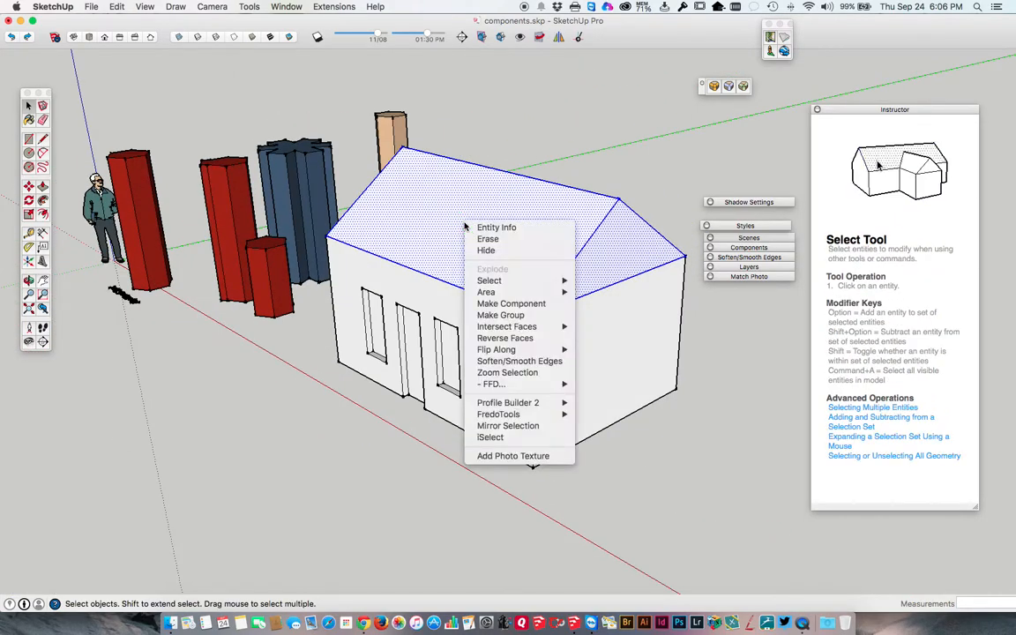
left_click(507, 312)
Try to move the new roof group off the walls from its near lower corner.
key("m")
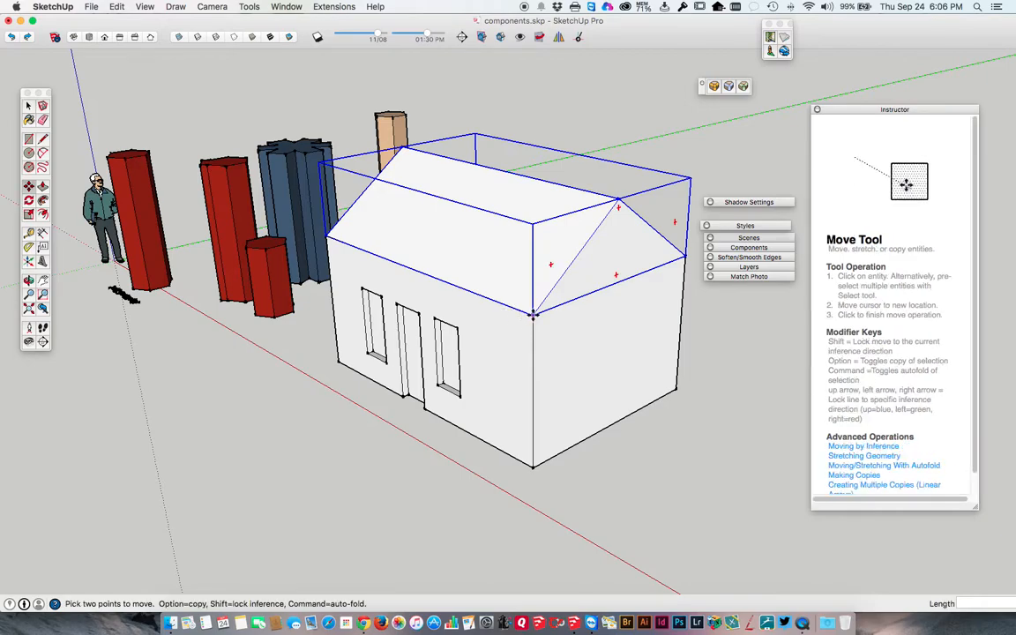
left_click(533, 312)
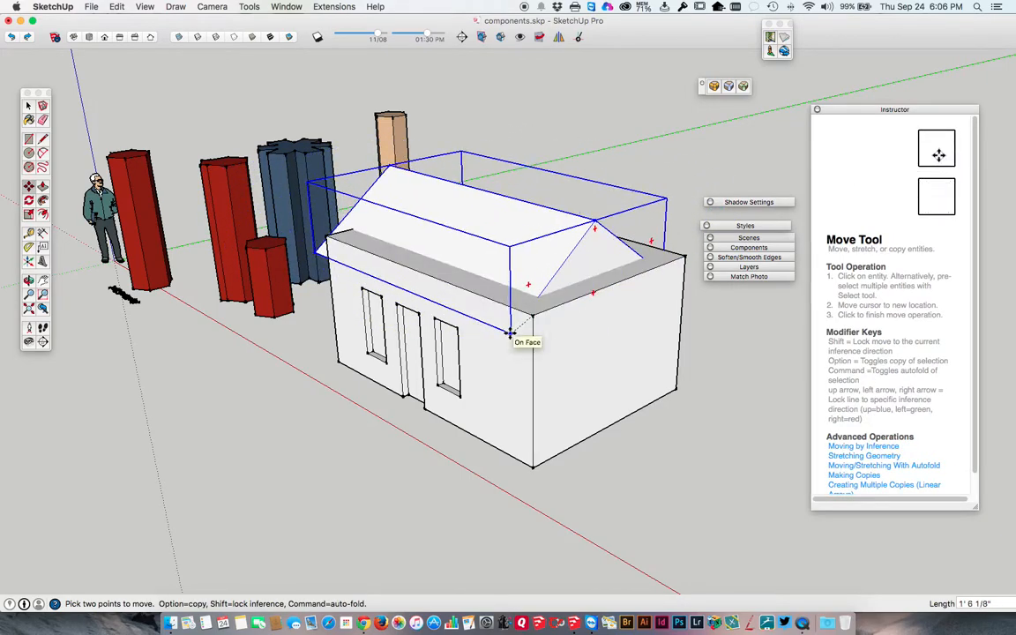
key("Escape")
key("space")
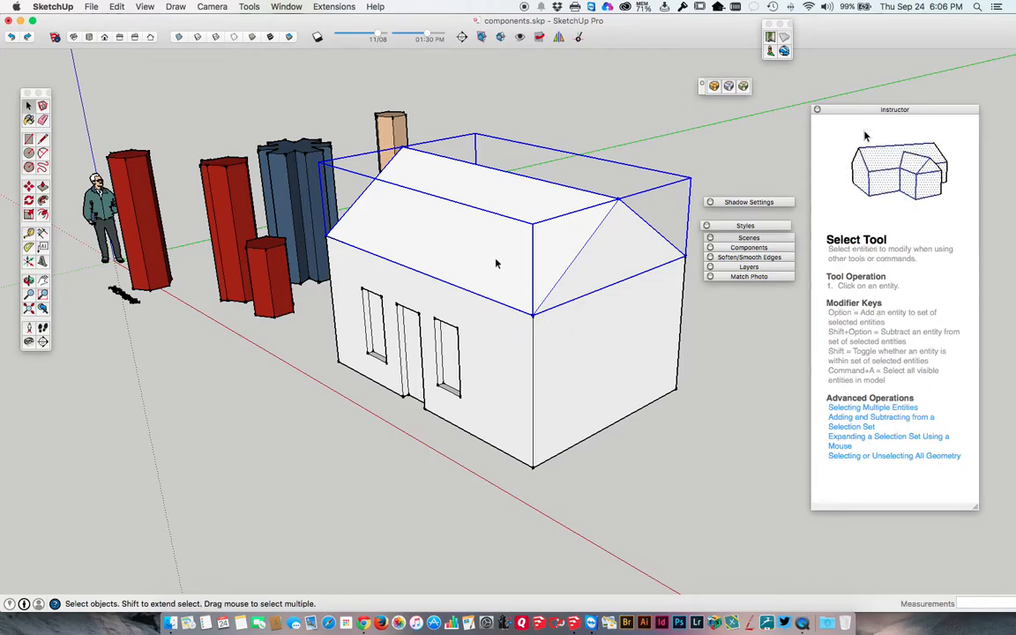
Open the roof group for editing and extrude its near gable face outward about 6 1/8" beyond the end wall.
middle_click_drag(587, 270, 449, 297)
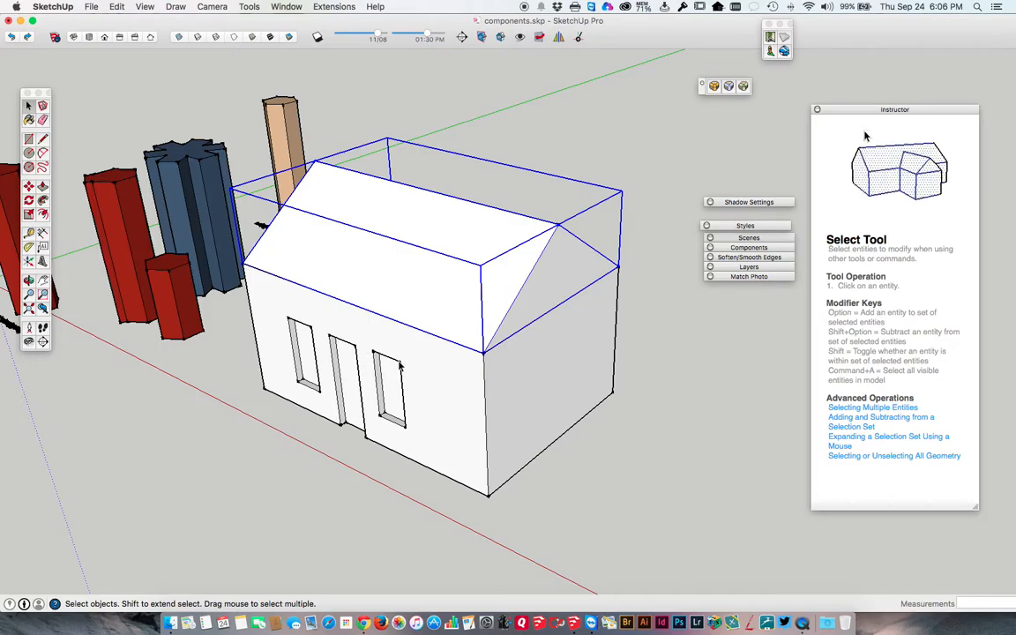
double_click(505, 287)
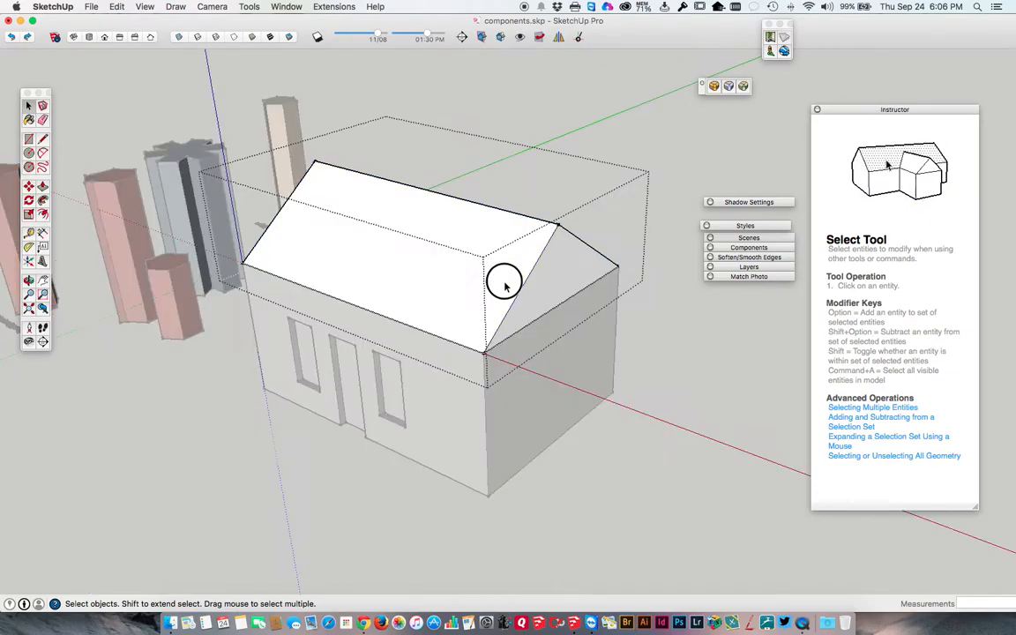
key("p")
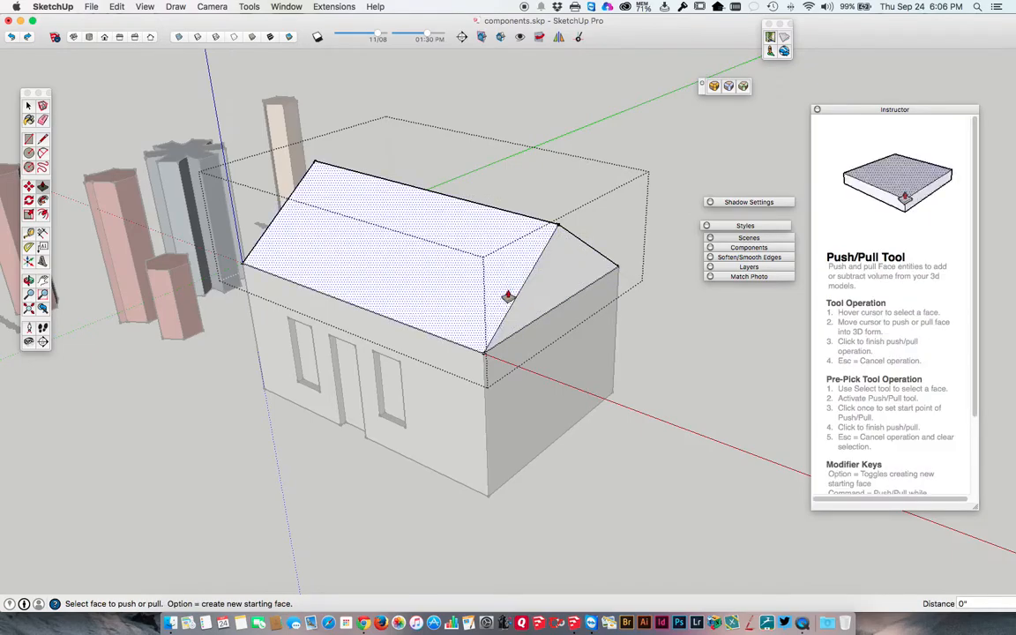
left_click(534, 298)
left_click(544, 305)
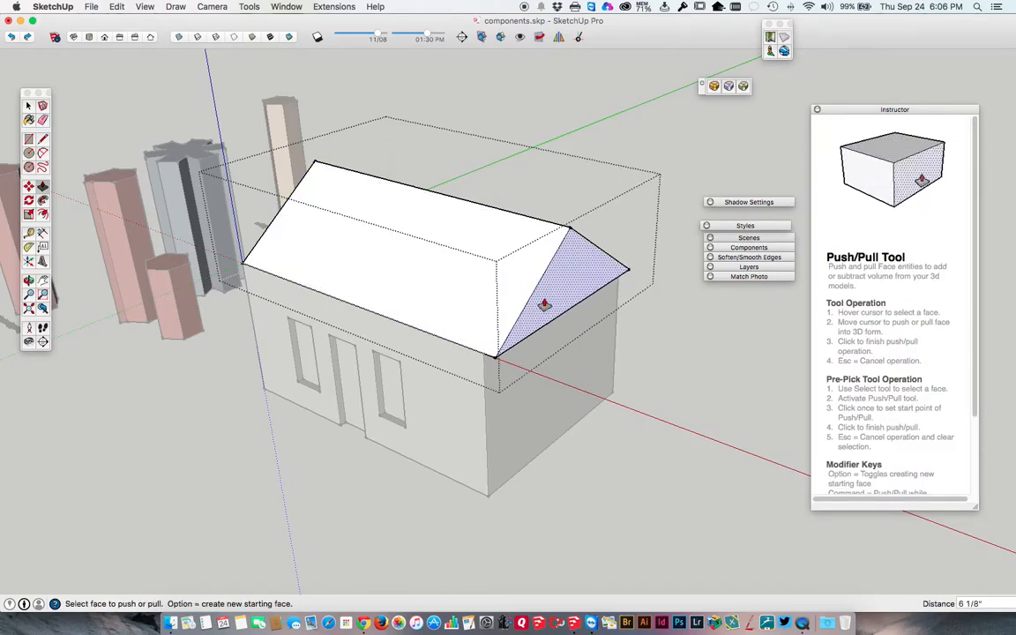
Extrude the opposite gable face of the roof outward about 4 1/16" beyond its end wall.
middle_click_drag(328, 281, 728, 290)
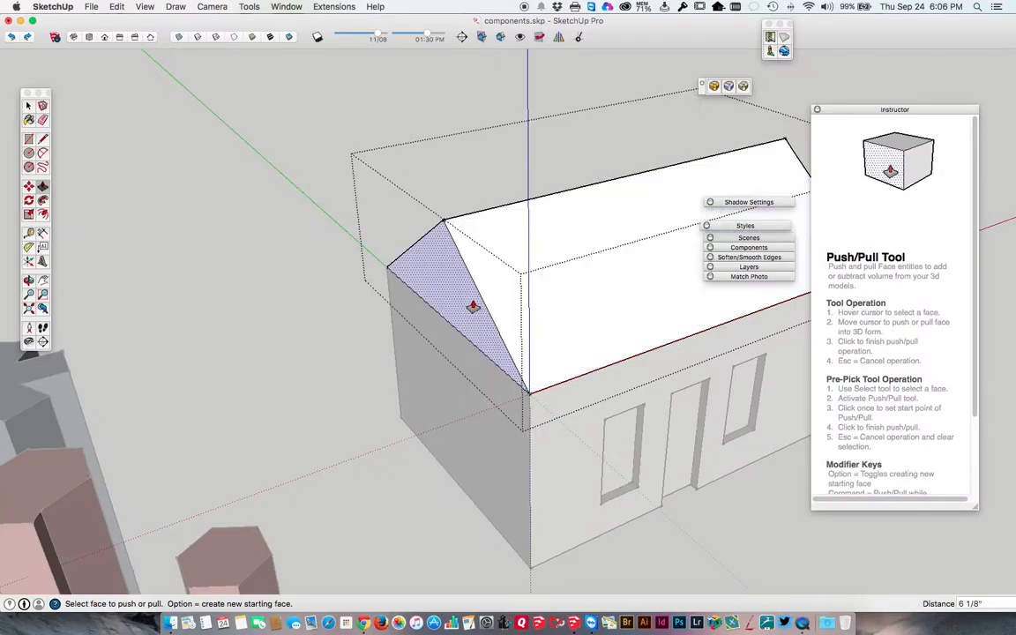
left_click(467, 301)
left_click(455, 309)
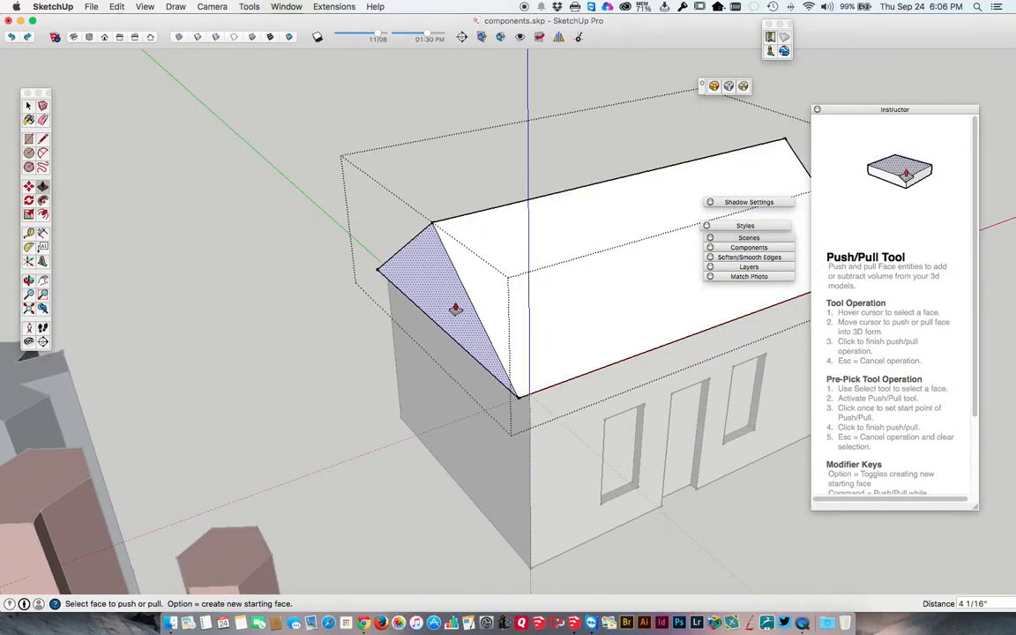
Select all the geometry inside the roof group, scale it along the green axis to 1.20, and close the group.
key("space")
triple_click(511, 305)
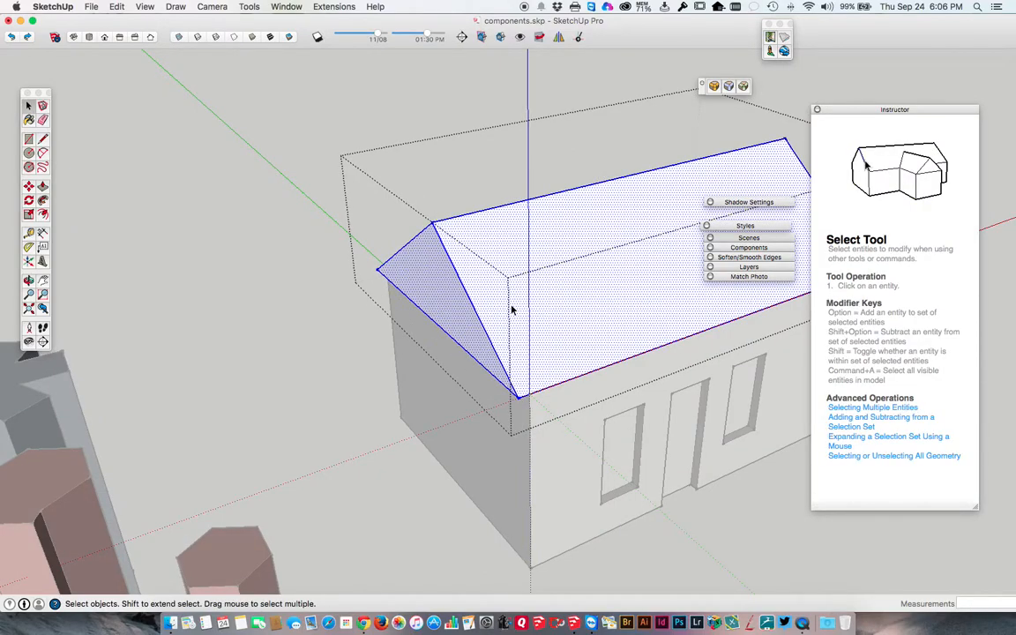
key("s")
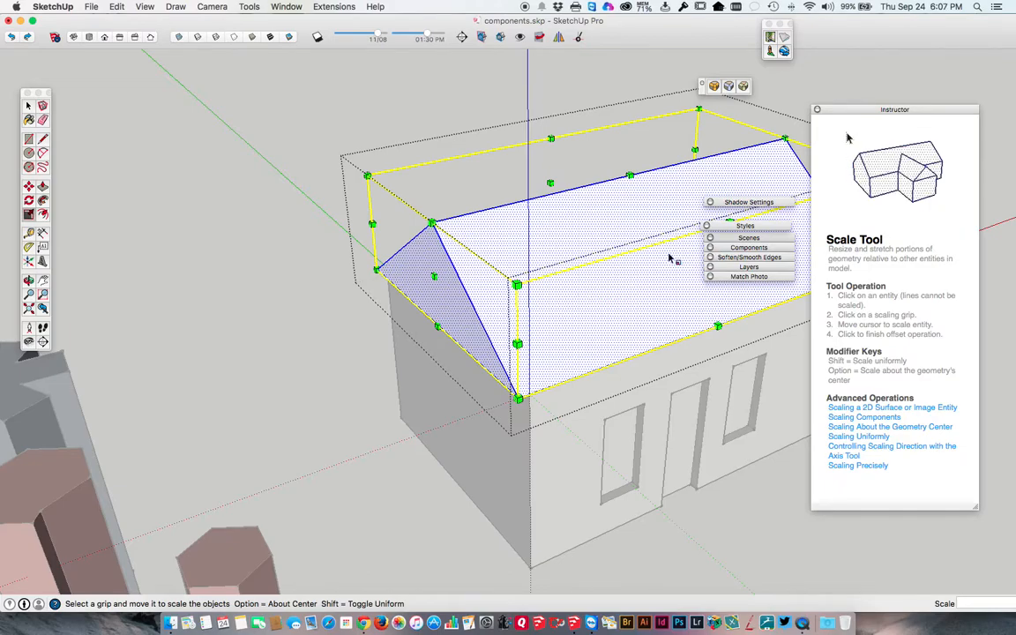
middle_click_drag(649, 206, 540, 274)
left_click_drag(549, 280, 572, 305)
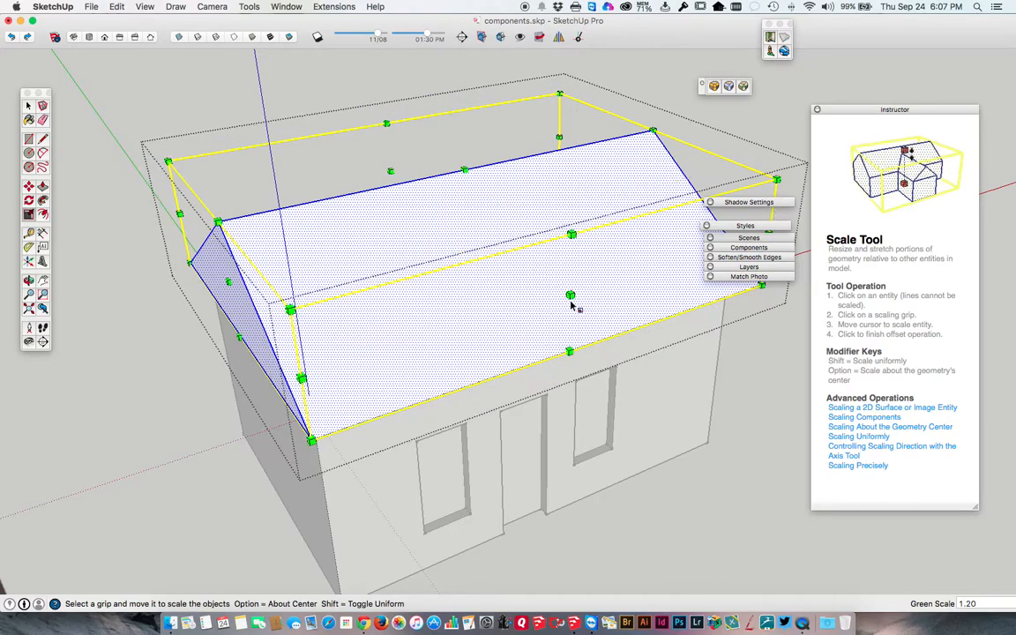
key("space")
key("Escape")
Select the connected wall geometry, the roof group and the single front wall face in turn to compare how they select.
middle_click_drag(544, 322, 371, 324)
triple_click(362, 335)
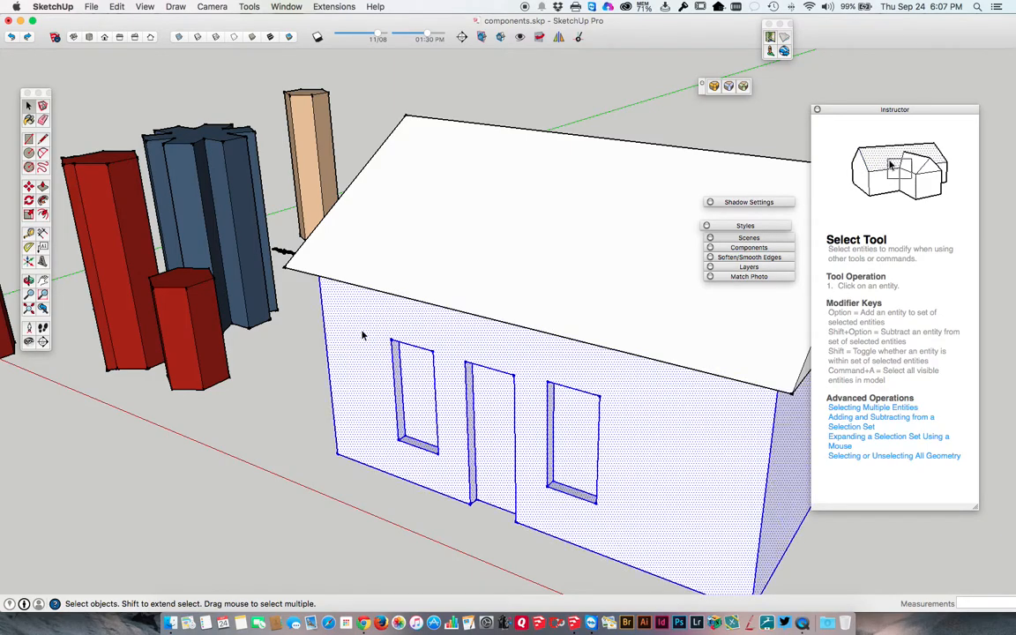
left_click(338, 300)
middle_click_drag(338, 300, 486, 304)
left_click(470, 219)
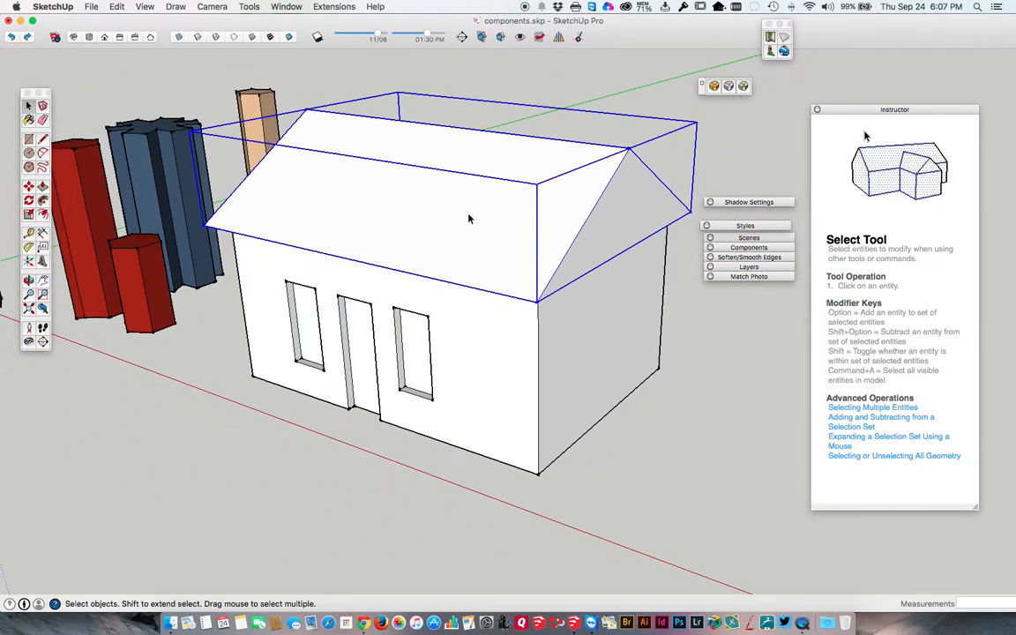
triple_click(468, 339)
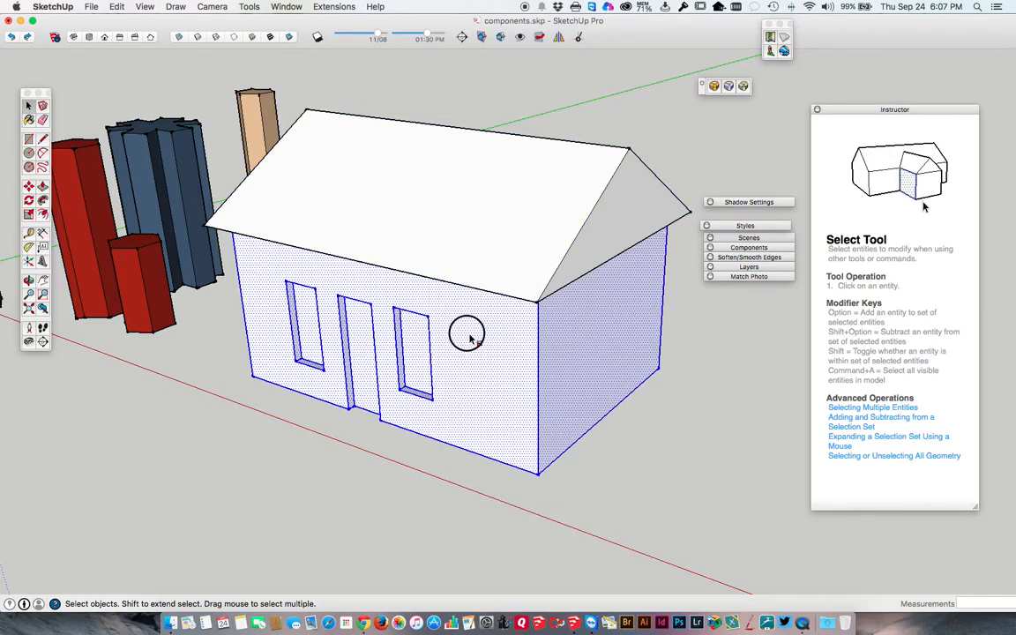
left_click(468, 339)
left_click(470, 341)
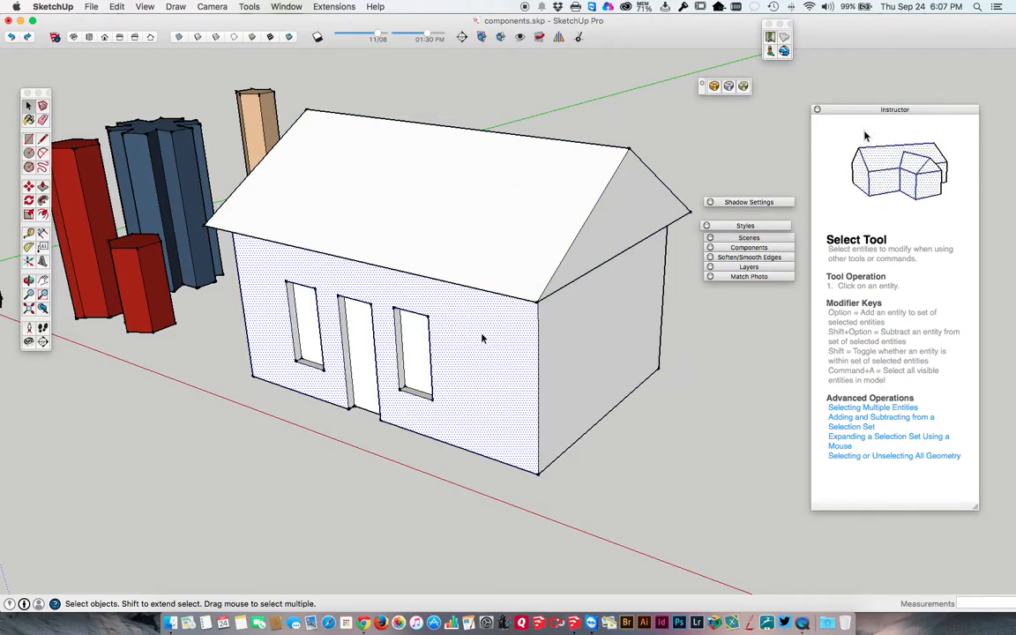
Make a group from all the connected wall faces and edges beneath the roof.
triple_click(458, 372)
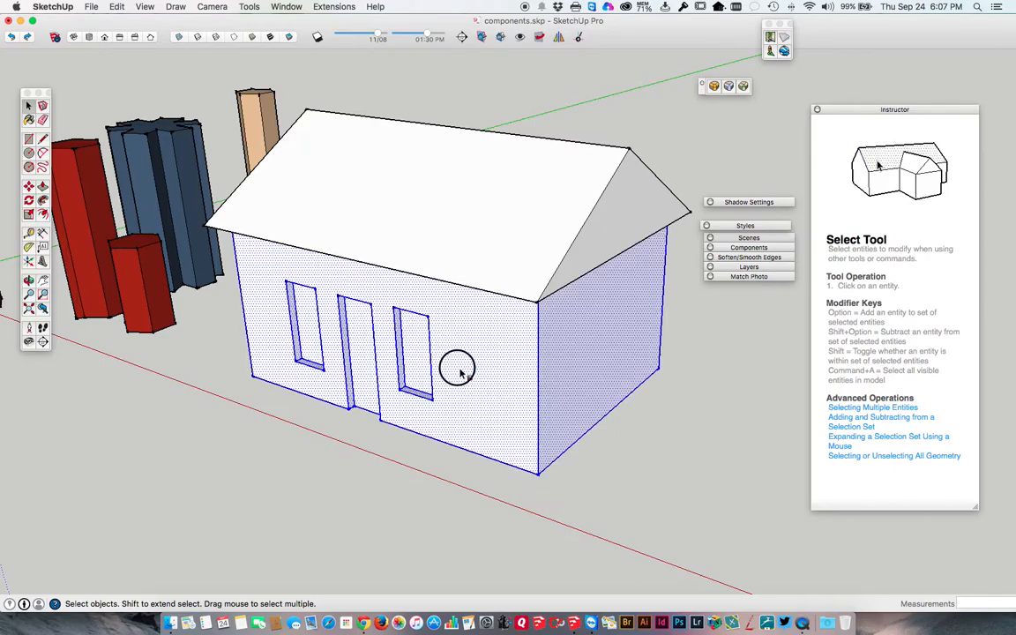
middle_click_drag(458, 373, 470, 362)
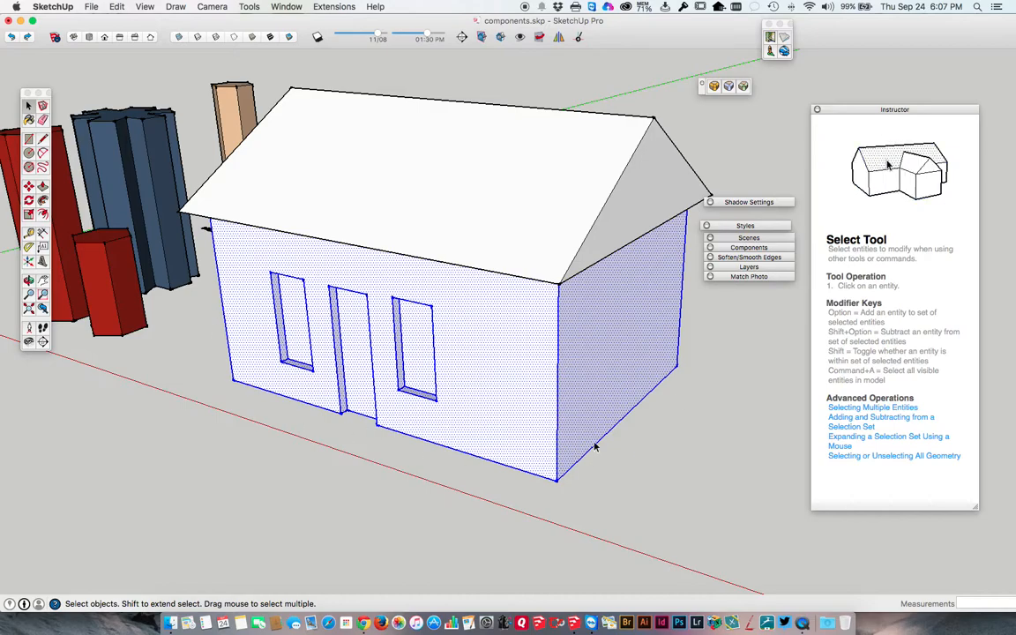
right_click(488, 368)
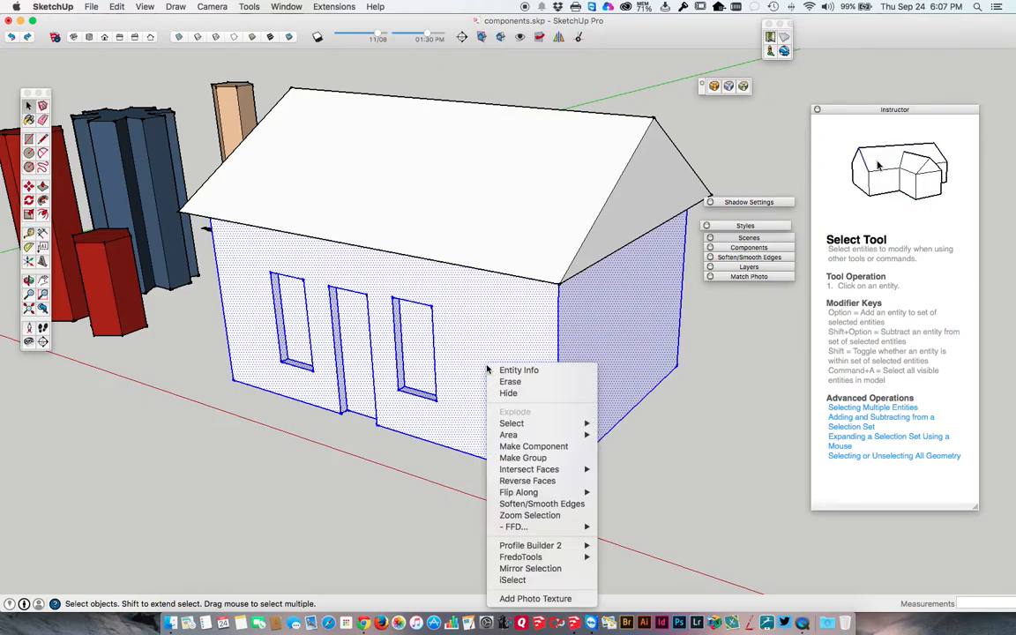
left_click(537, 461)
Select the roof group and the wall group alternately to check that each selects as a separate object.
left_click(505, 225)
left_click(497, 307)
left_click(497, 231)
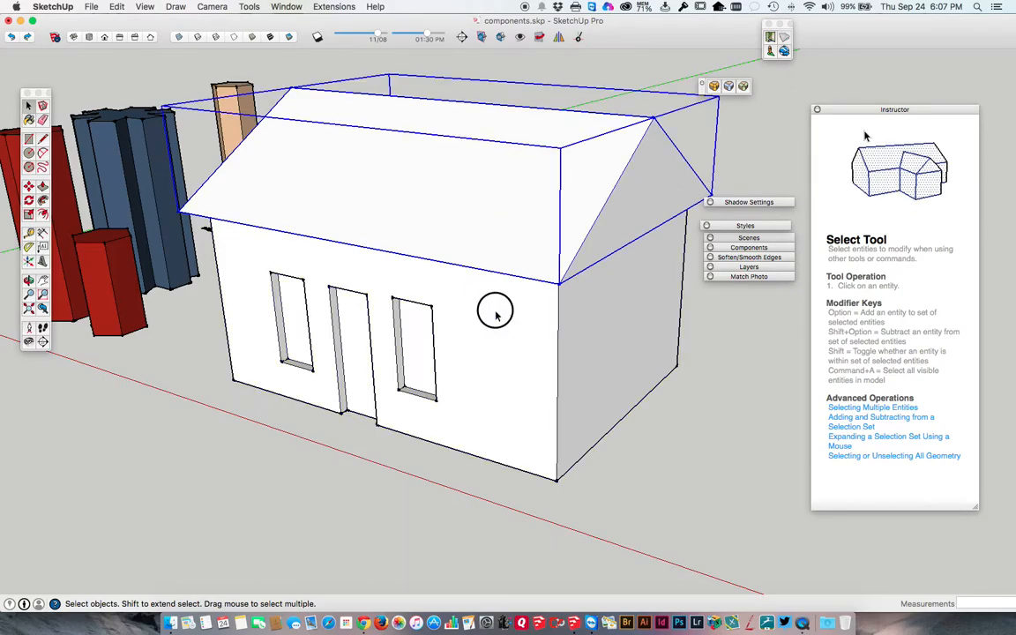
left_click(497, 312)
left_click(501, 220)
left_click(504, 320)
Select all the geometry of the tan hexagonal column near the components label and start making it a component.
middle_click_drag(504, 324, 393, 283)
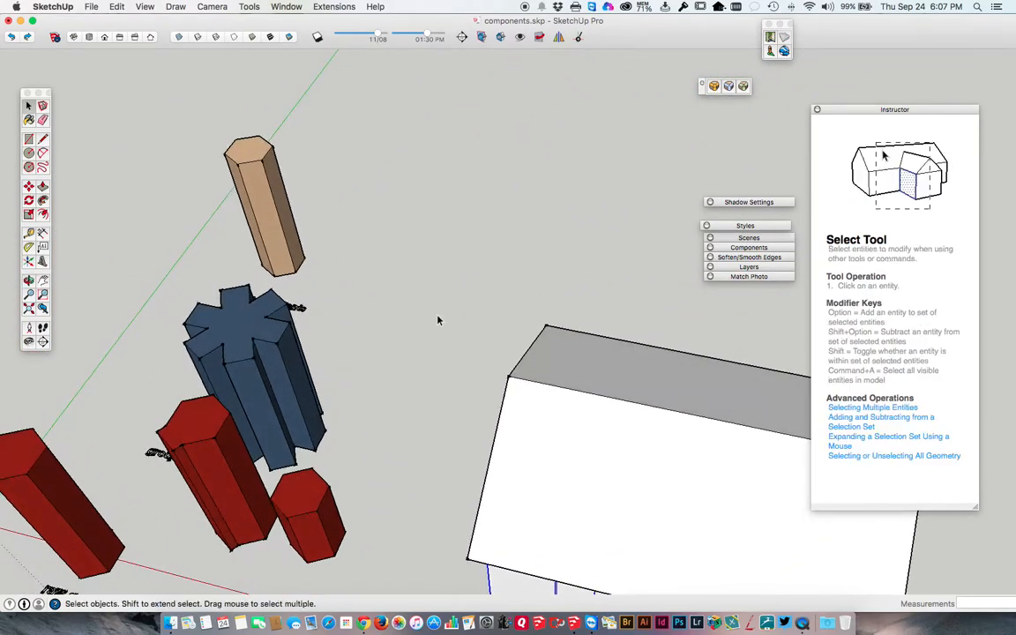
middle_click_drag(358, 235, 474, 323)
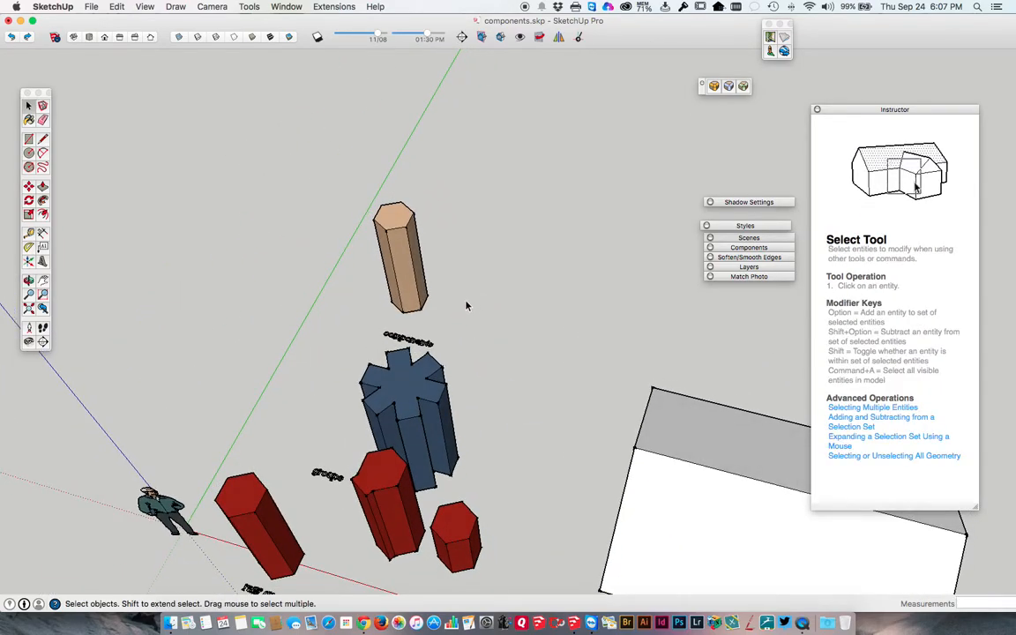
left_click(397, 251)
triple_click(399, 251)
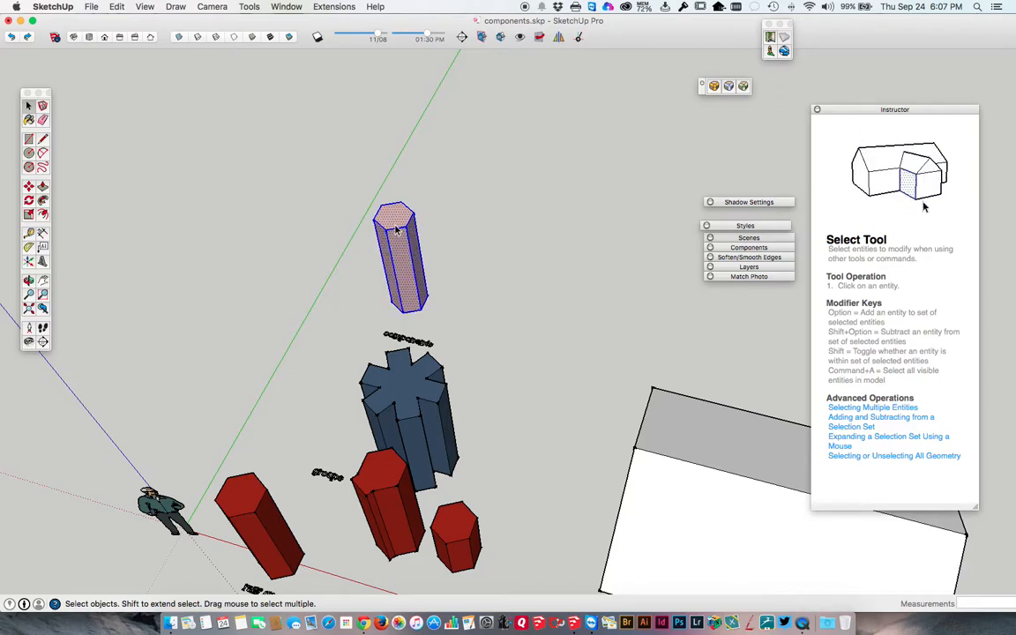
scroll(397, 229, "up", 3)
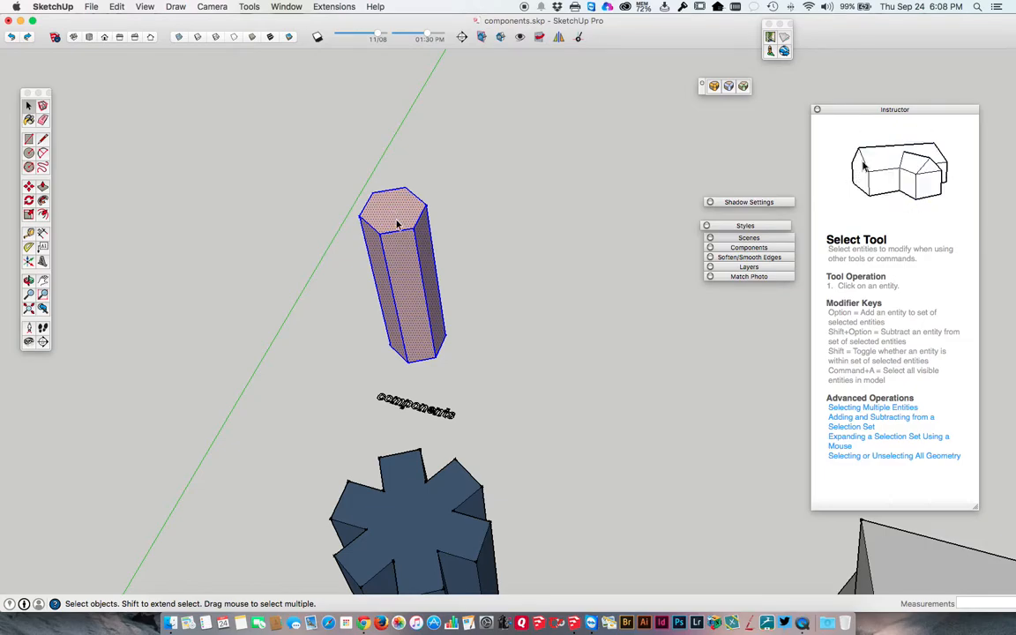
right_click(397, 225)
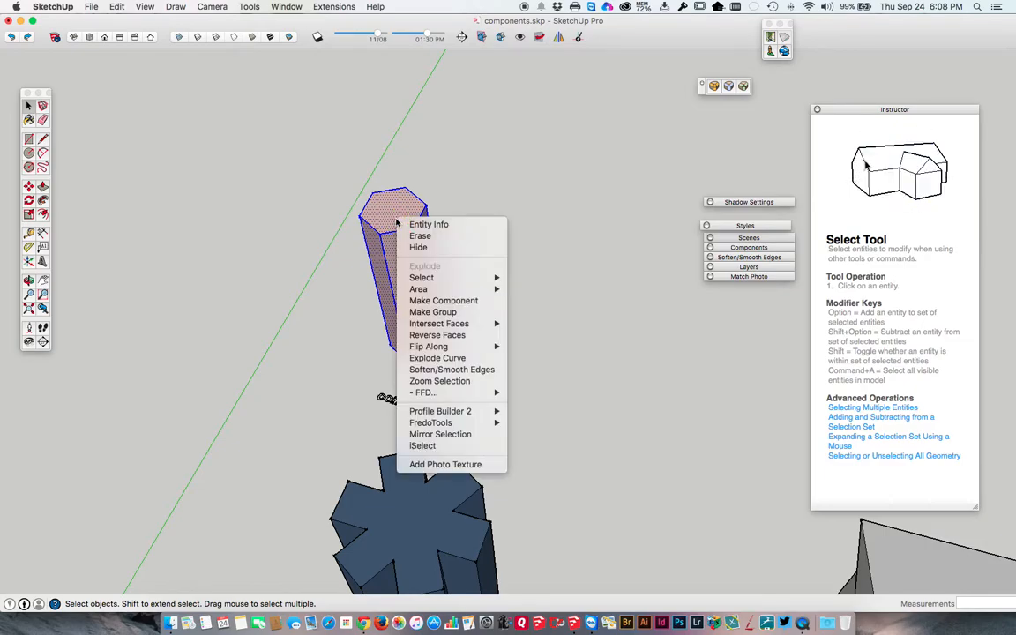
left_click(424, 302)
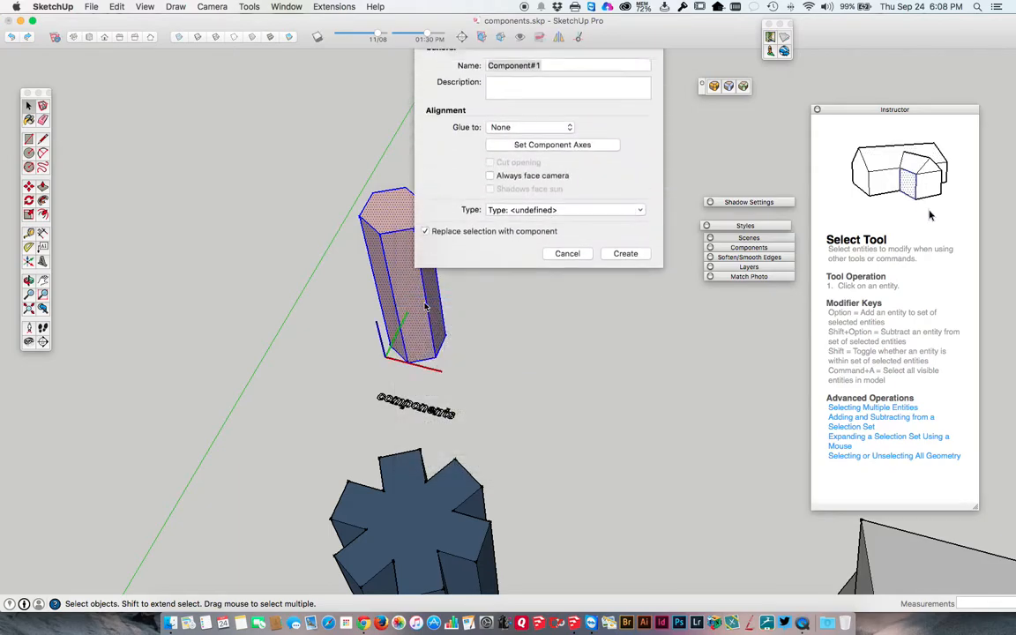
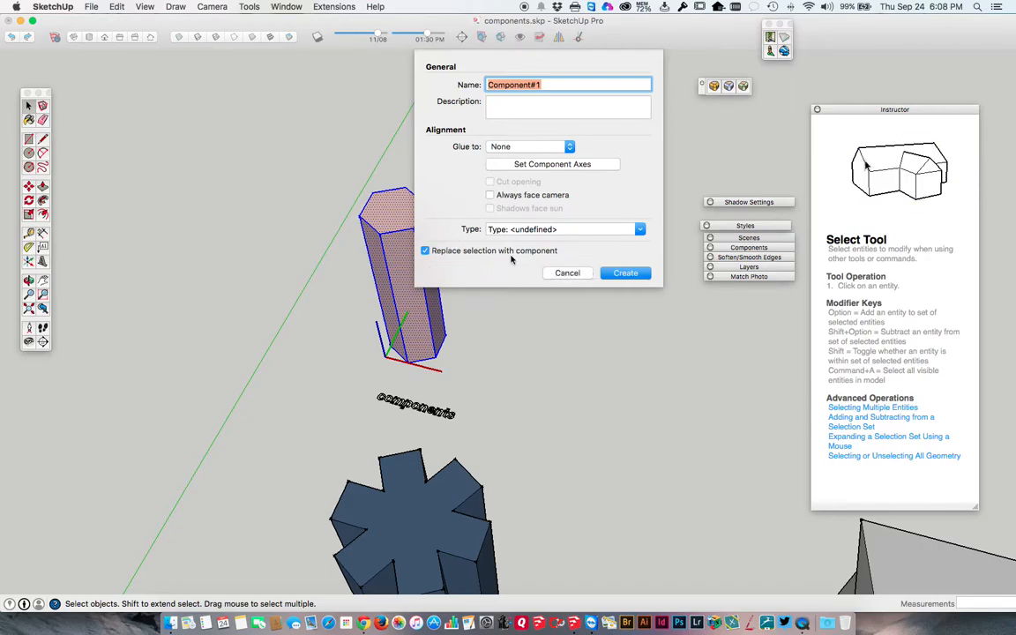
Create the component from the selected tan hexagonal column, replacing the selection and keeping the name Component#1.
left_click(626, 274)
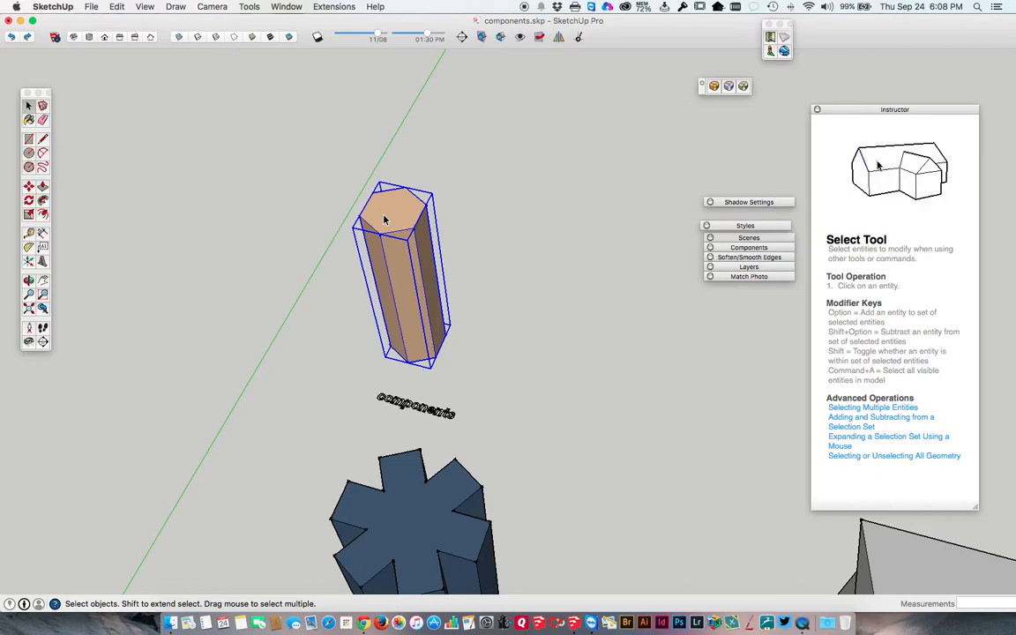
Select the blue notched group and the tan column component alternately to compare how each selects.
scroll(385, 219, "down", 3)
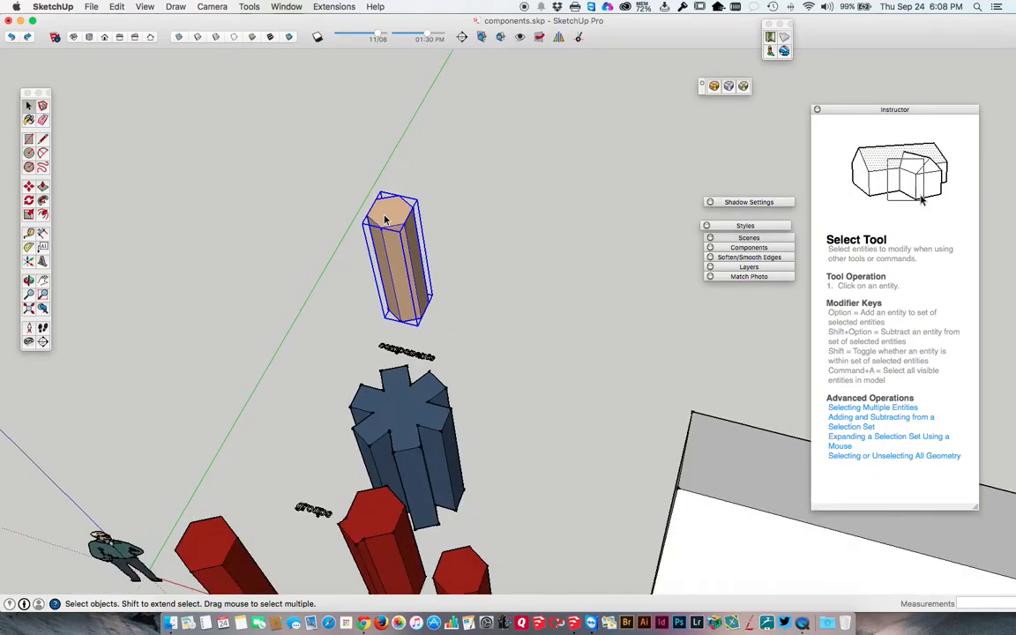
left_click(408, 380)
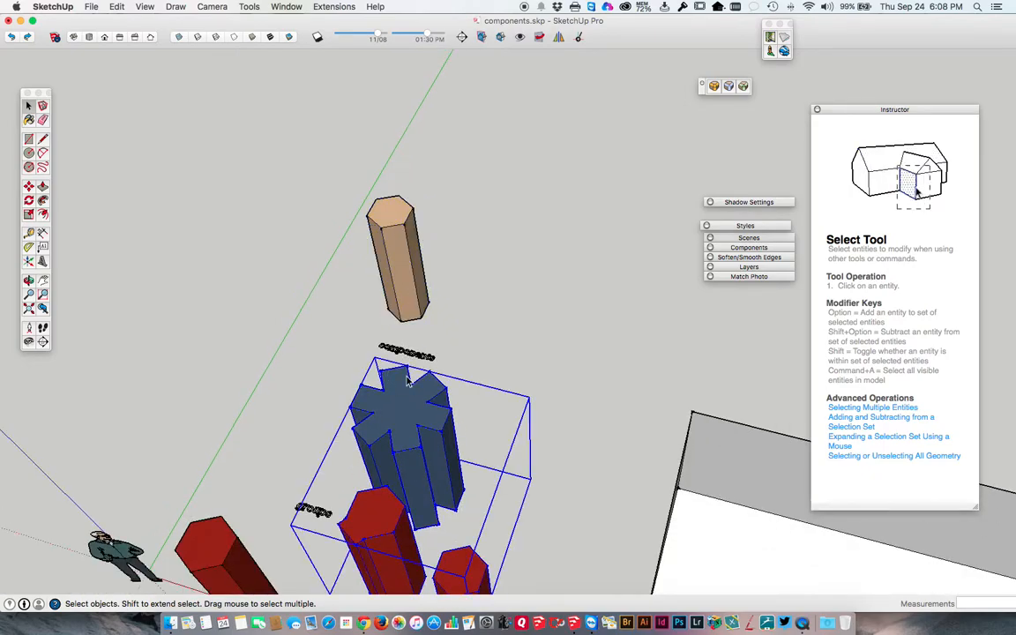
left_click(398, 225)
left_click(393, 396)
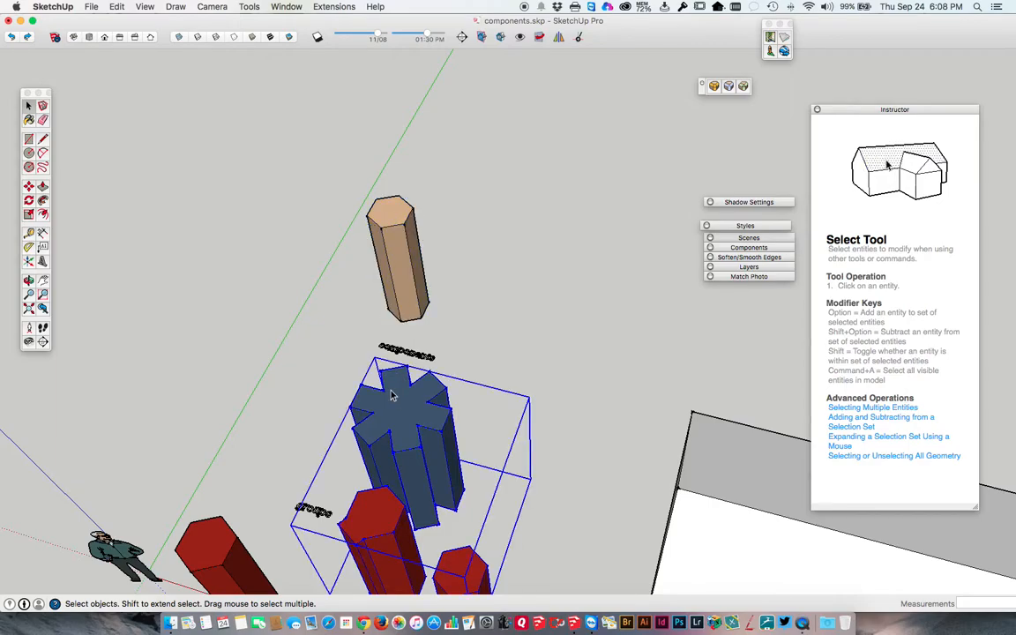
left_click(390, 227)
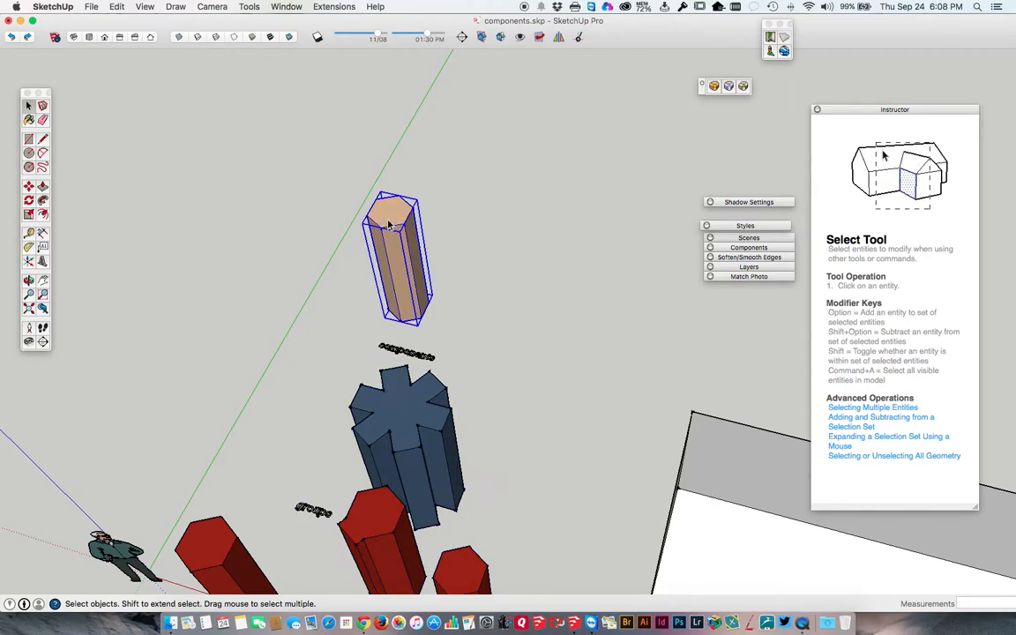
left_click(397, 394)
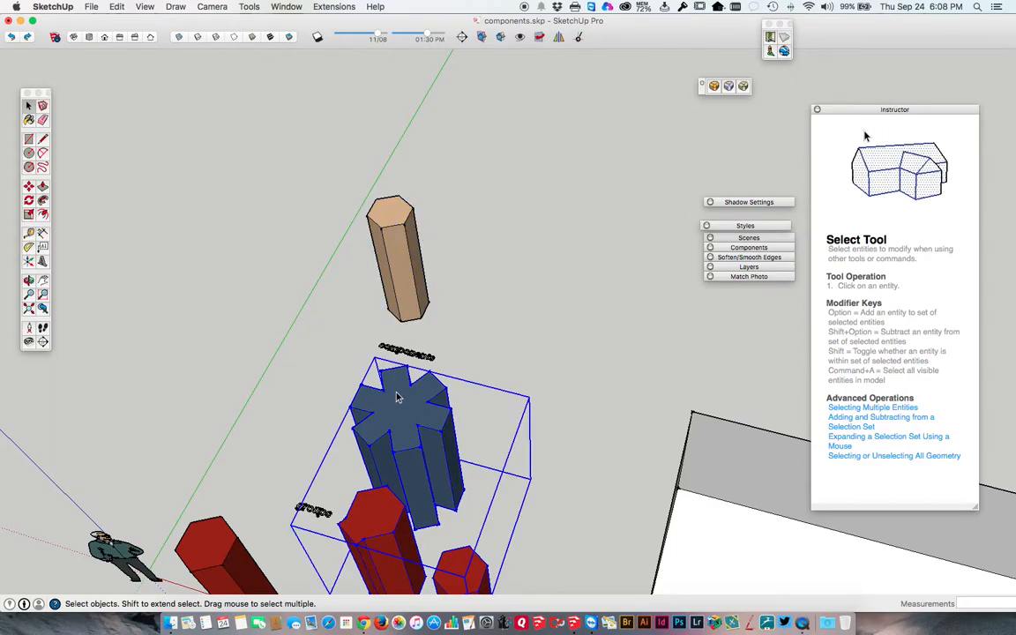
left_click(386, 216)
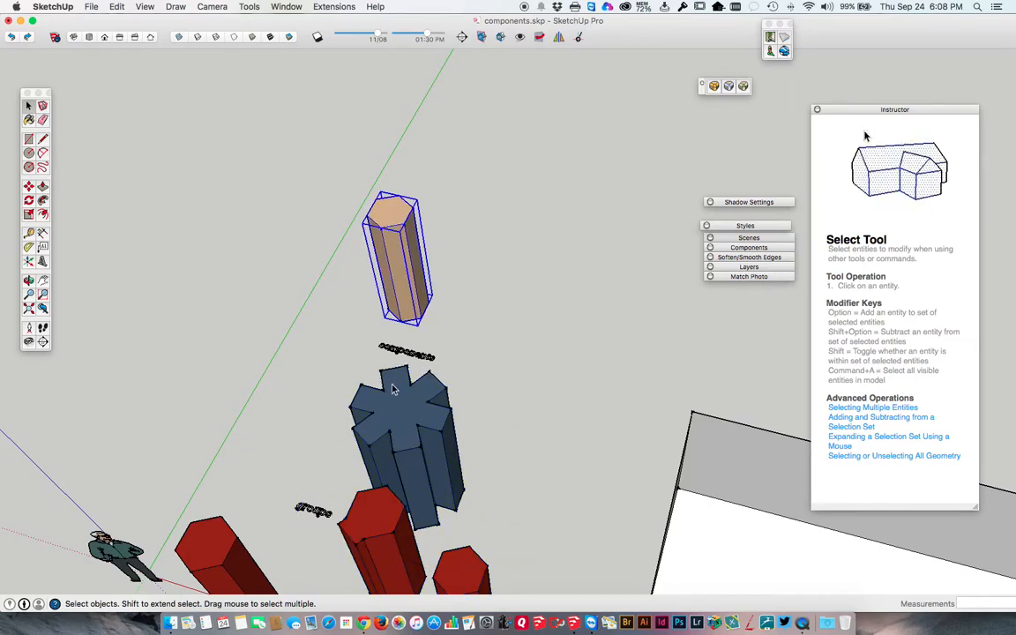
Show the Entity Info of the tan column component and place its window beside the column.
right_click(386, 209)
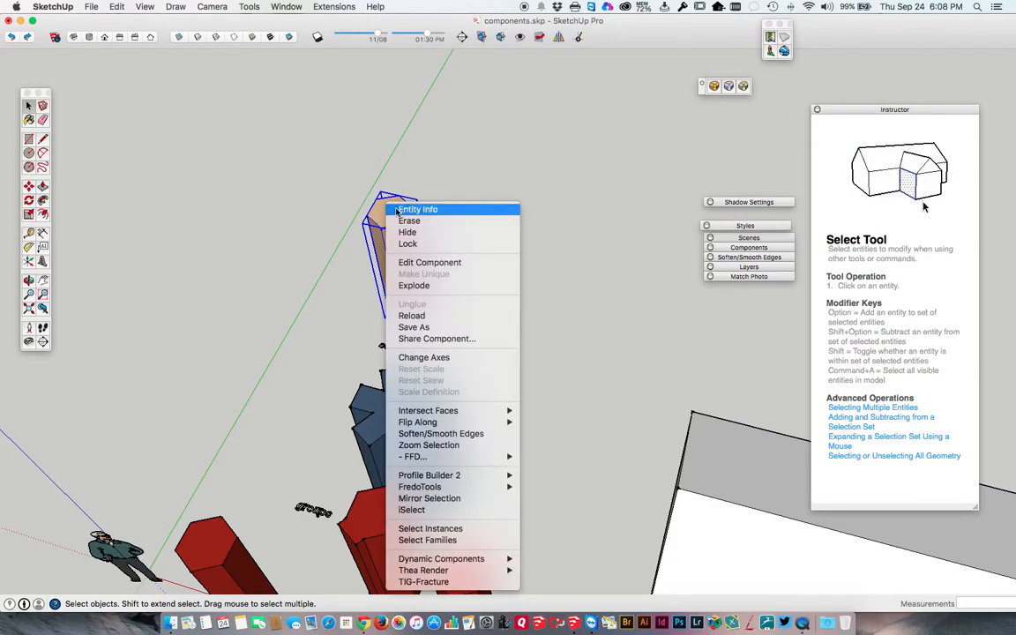
left_click(406, 210)
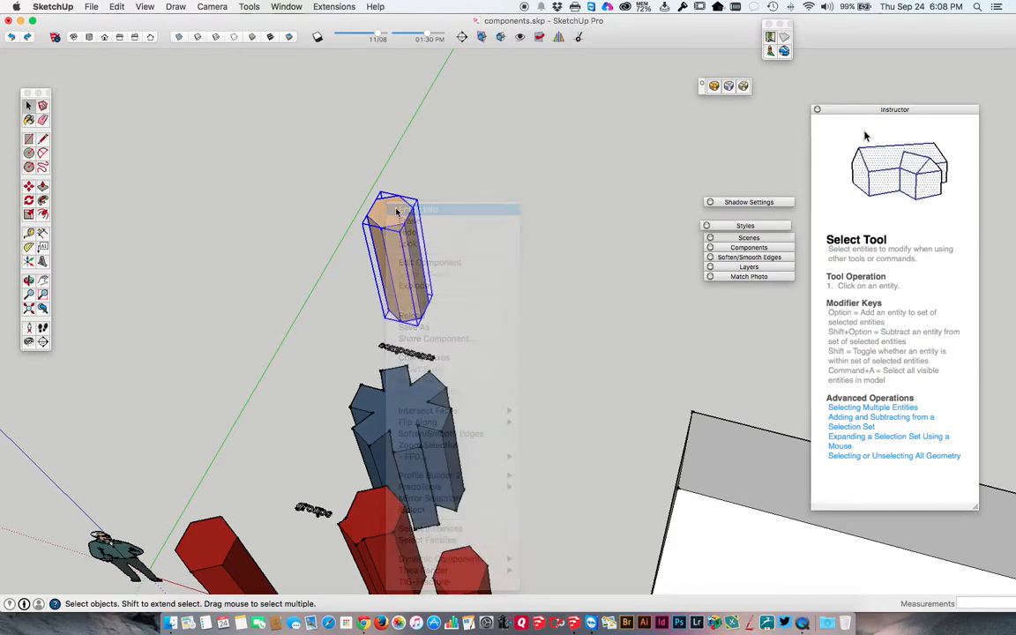
left_click_drag(202, 122, 564, 127)
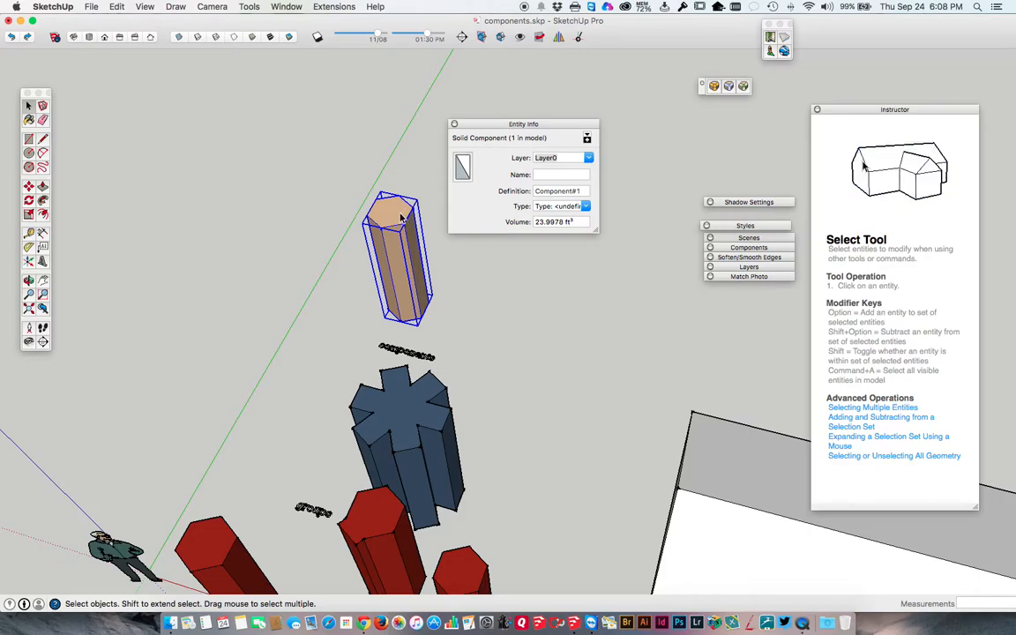
Compare the Entity Info of the tan component and the blue group, moving the info window clear of the model.
left_click(323, 187)
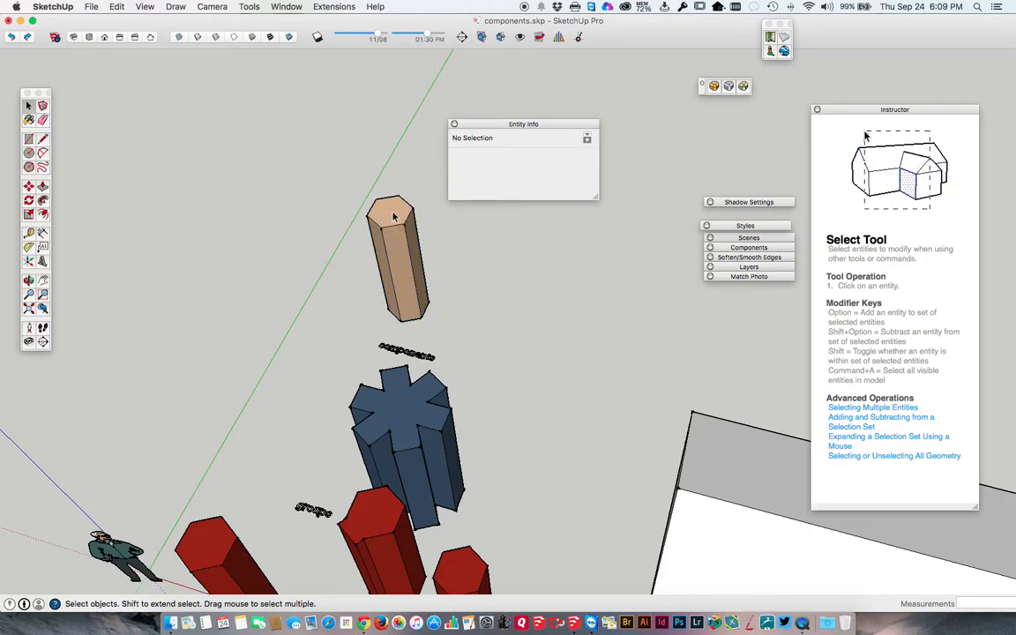
left_click(394, 217)
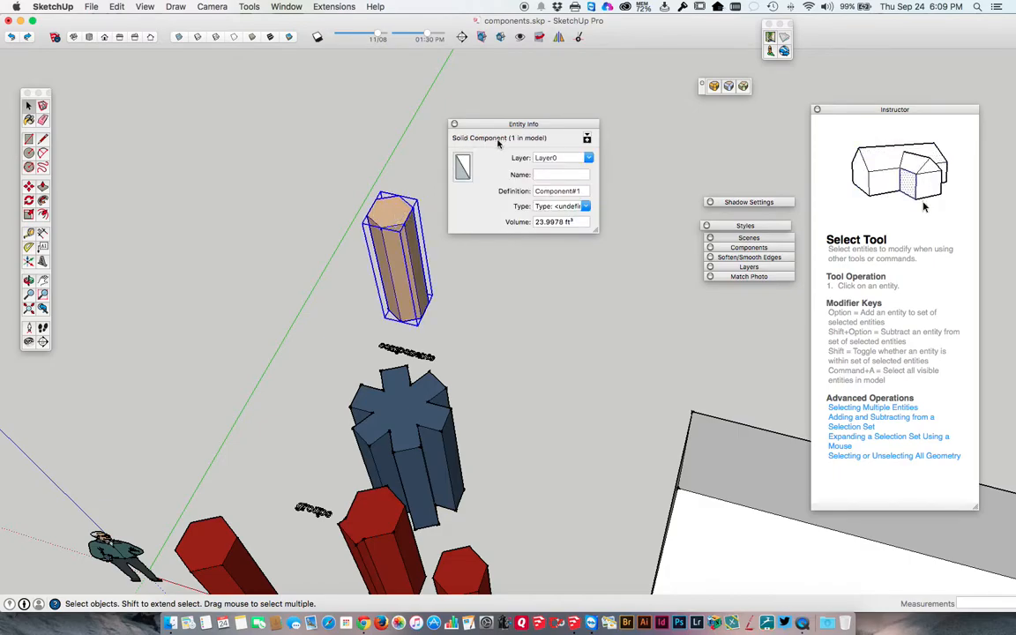
left_click(400, 392)
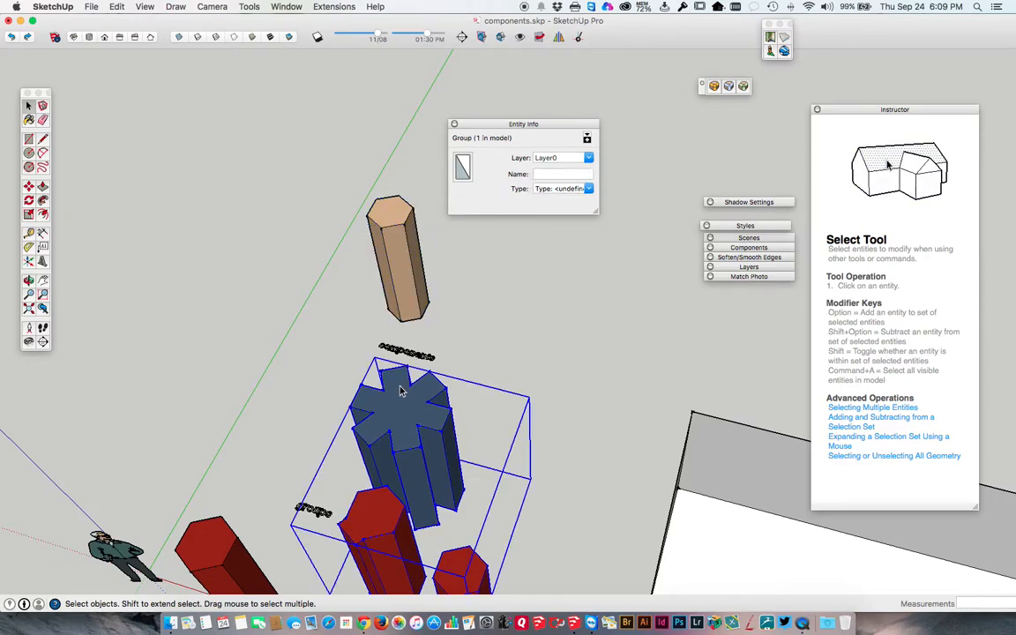
left_click_drag(504, 125, 525, 236)
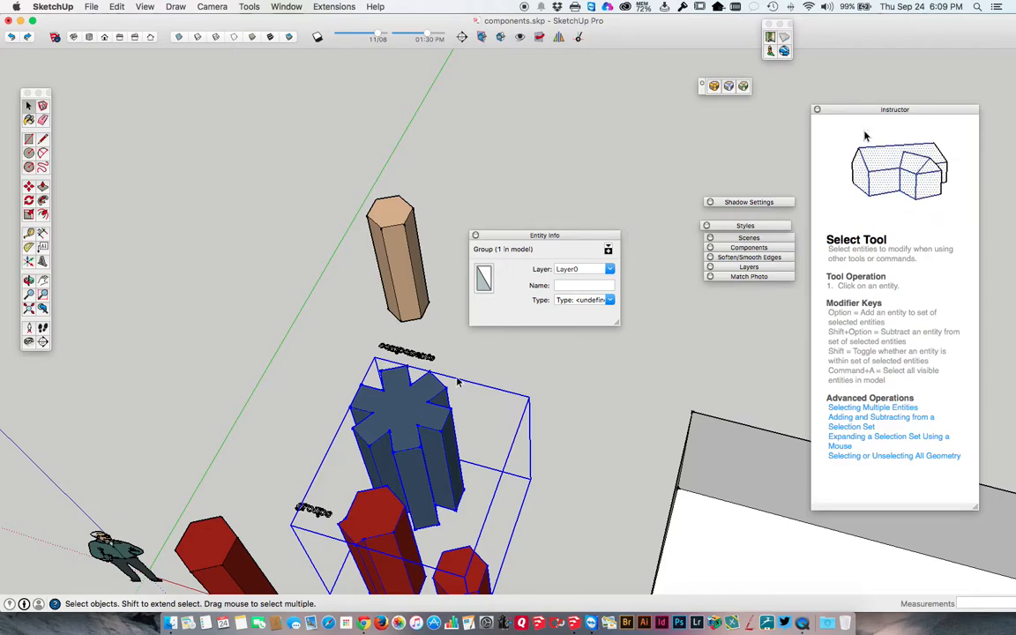
left_click(396, 226)
left_click_drag(511, 238, 166, 84)
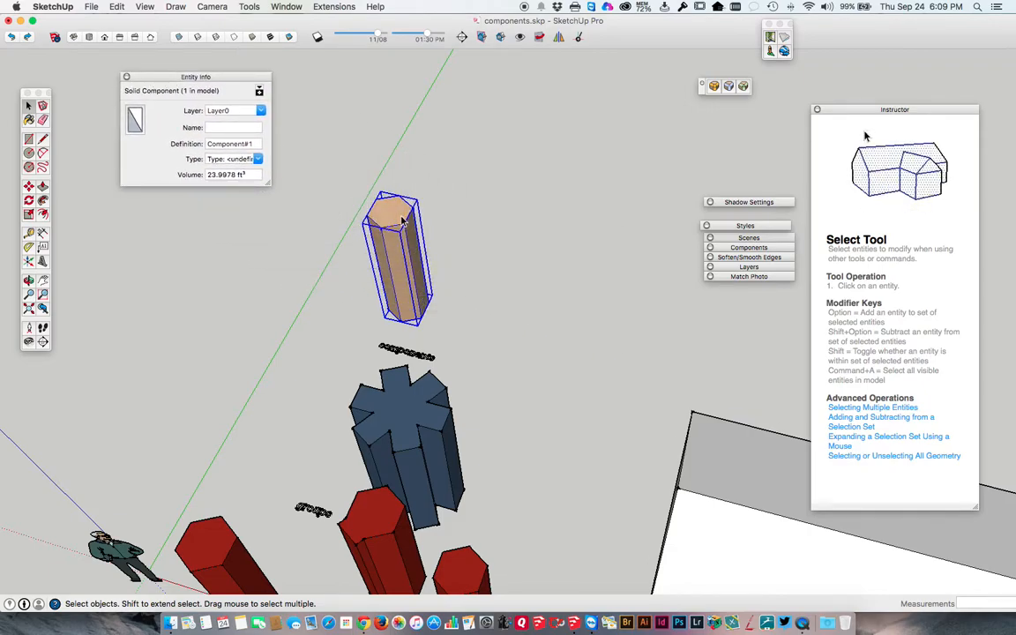
Copy the tan column component about 3' 4 3/4" along the red axis and array it as 3x.
key("m")
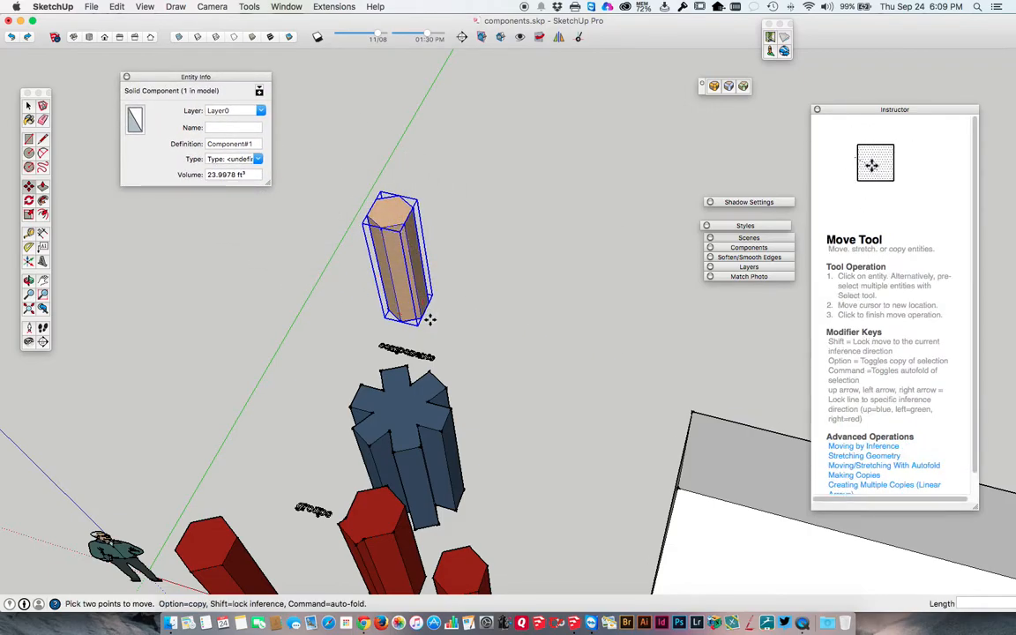
left_click(424, 322, "alt")
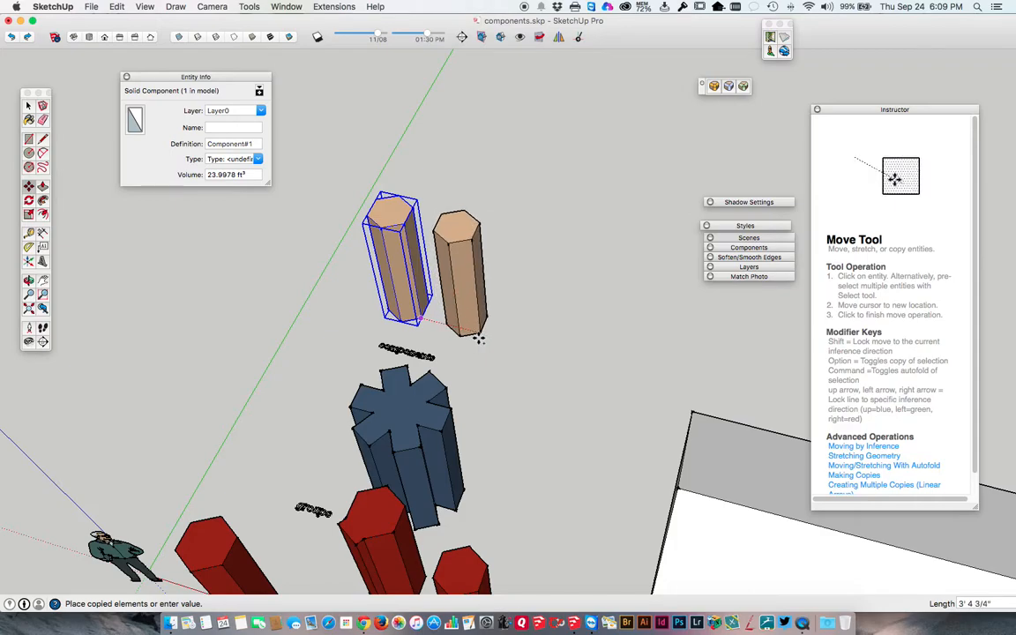
left_click(478, 339)
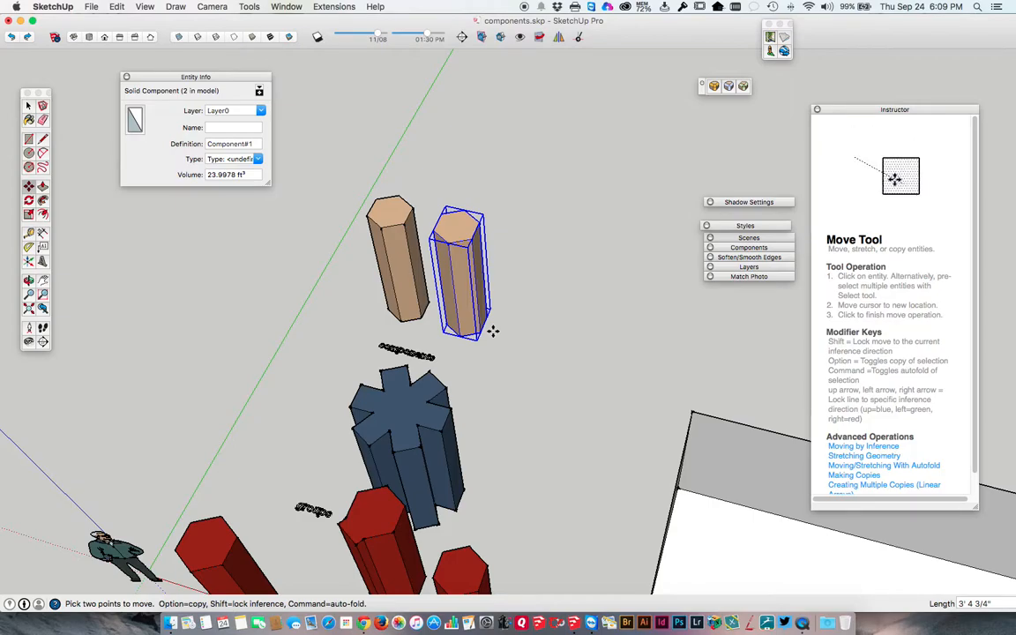
type("3x")
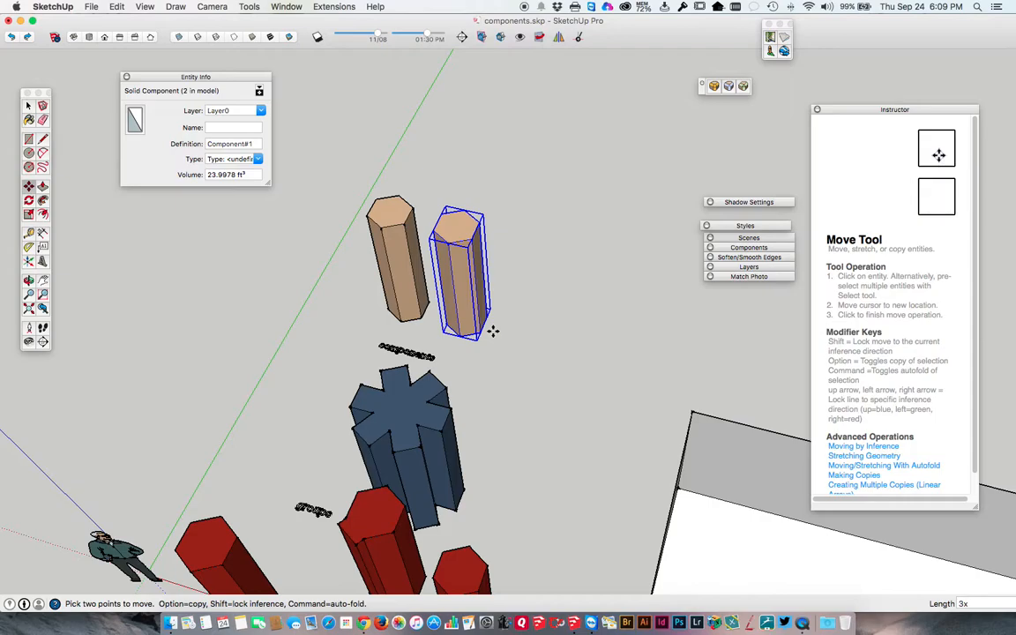
key("Return")
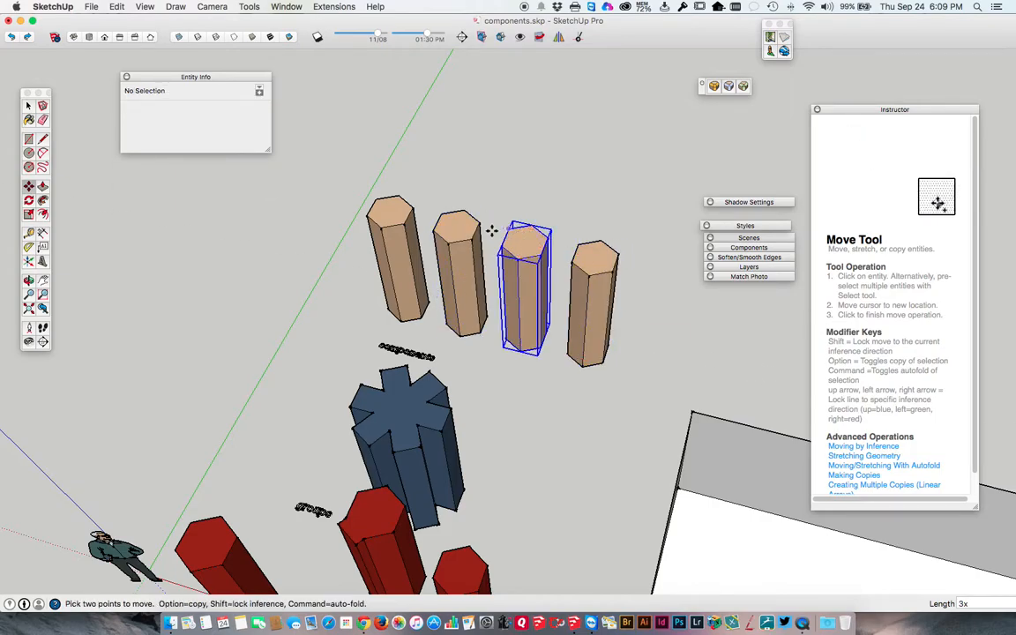
left_click(573, 265)
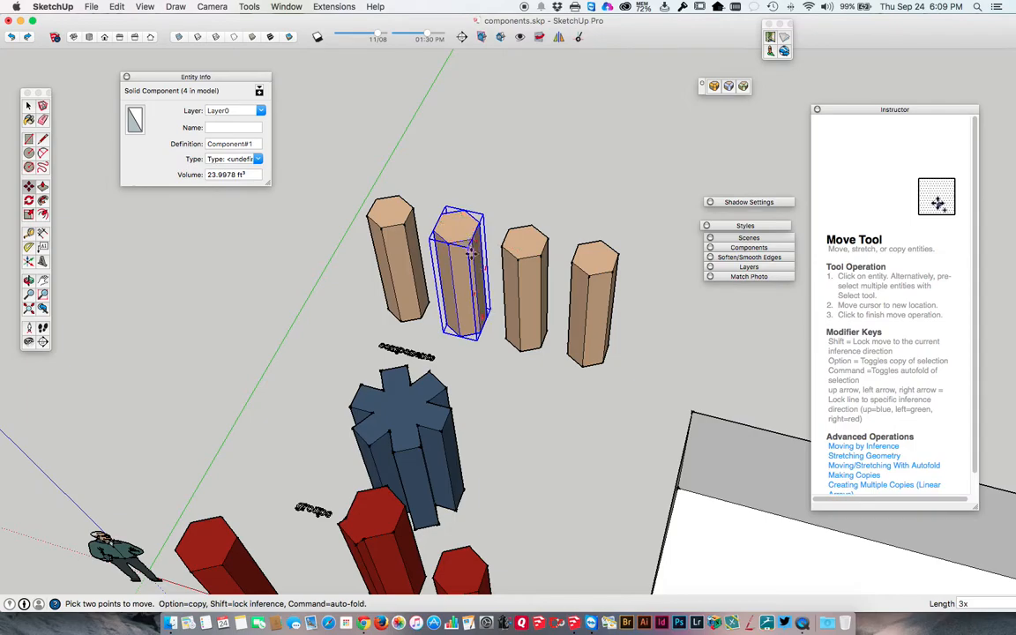
key("Escape")
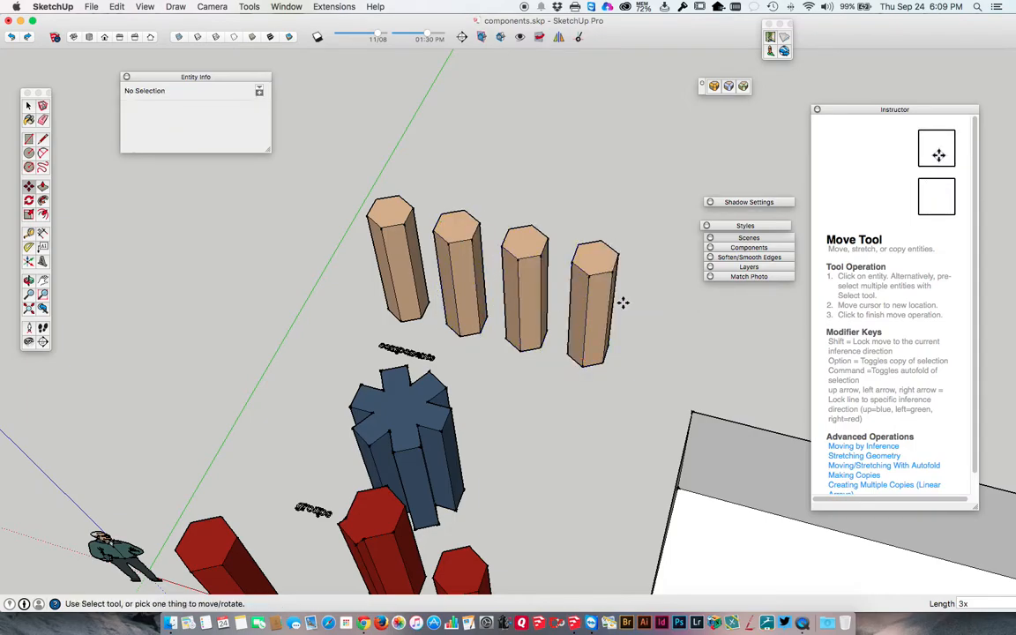
Add two more column copies along the red axis beyond the row's end, spacing the second about 2' 11 7/16" from the first.
left_click(583, 364)
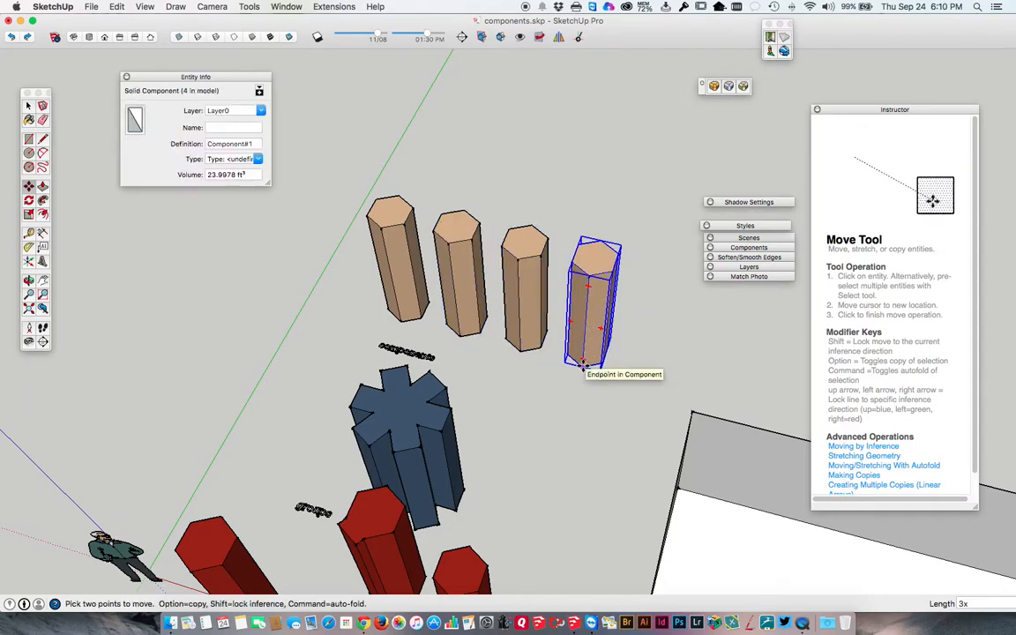
key("alt")
left_click(643, 385)
left_click(642, 384)
key("alt")
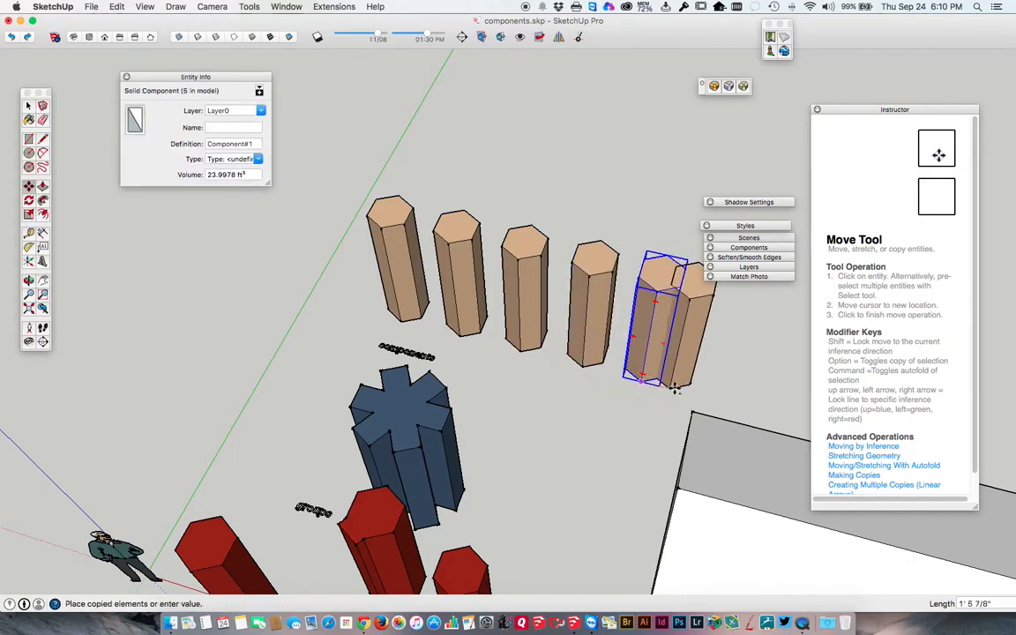
left_click(697, 395)
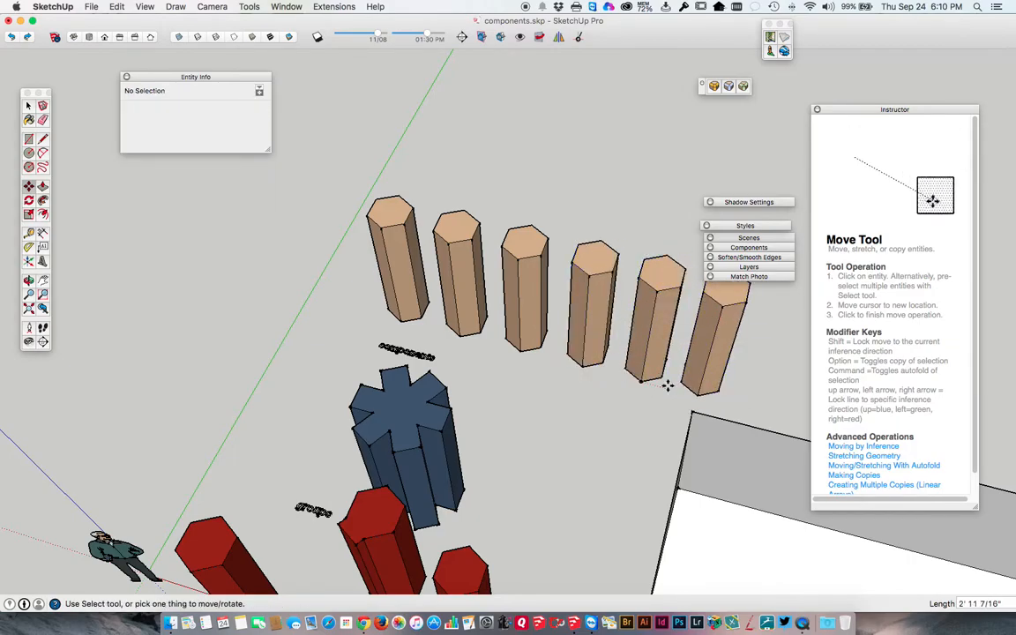
Copy the row's last column about 4' 1 11/16" along the red axis and array it as 6x.
middle_click_drag(676, 382, 495, 336)
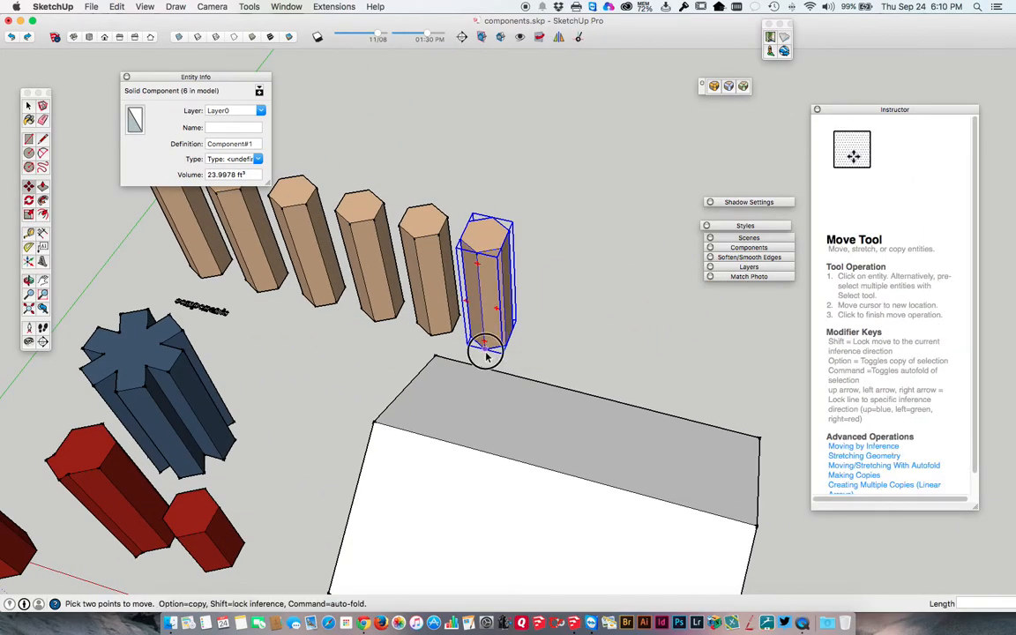
left_click(484, 350)
key("alt")
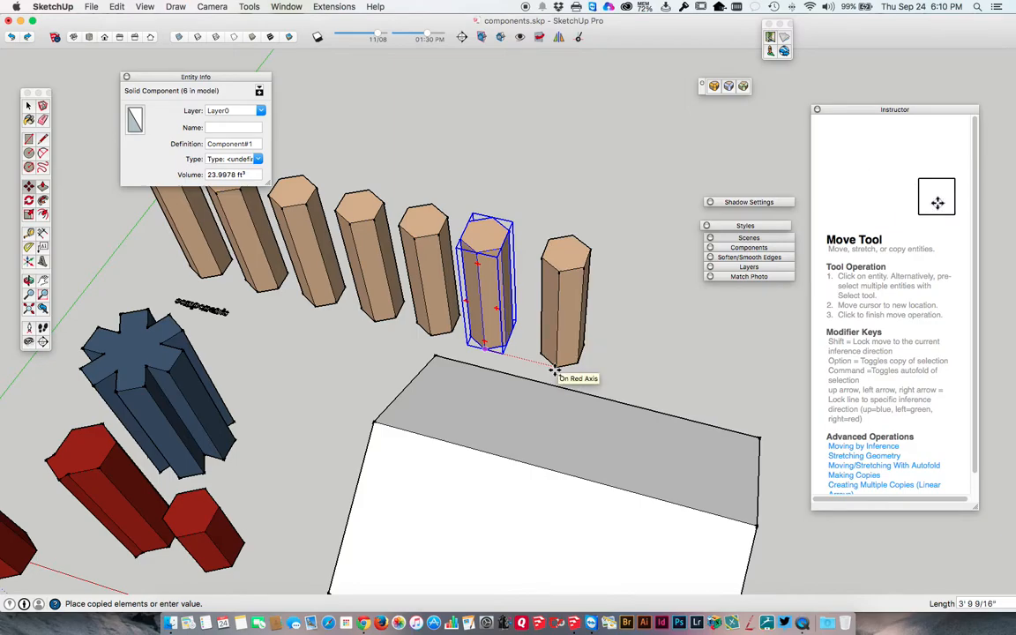
left_click(561, 371)
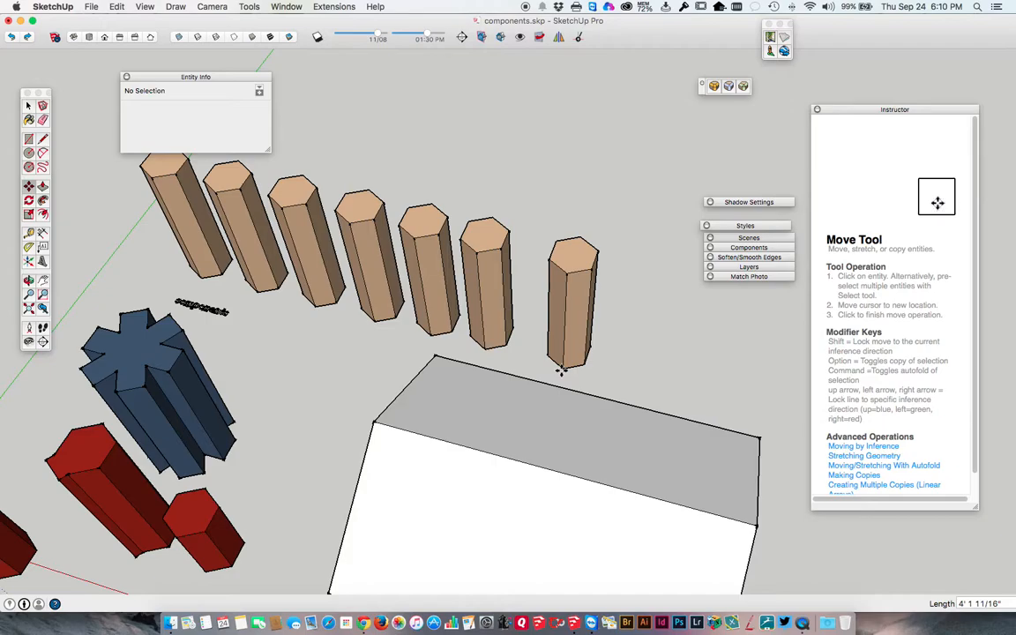
type("6")
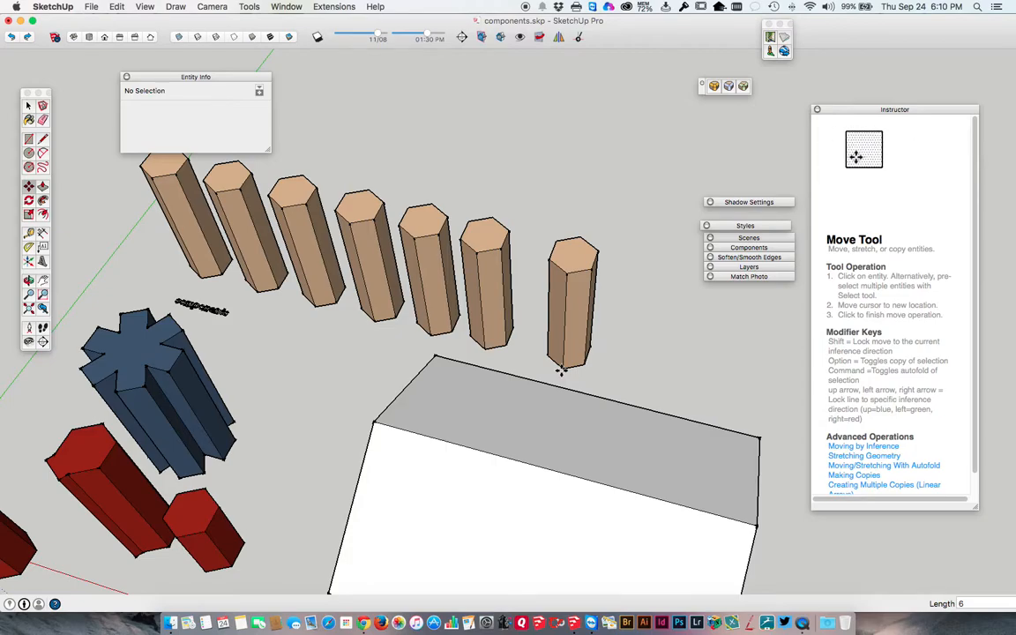
type("x")
key("Return")
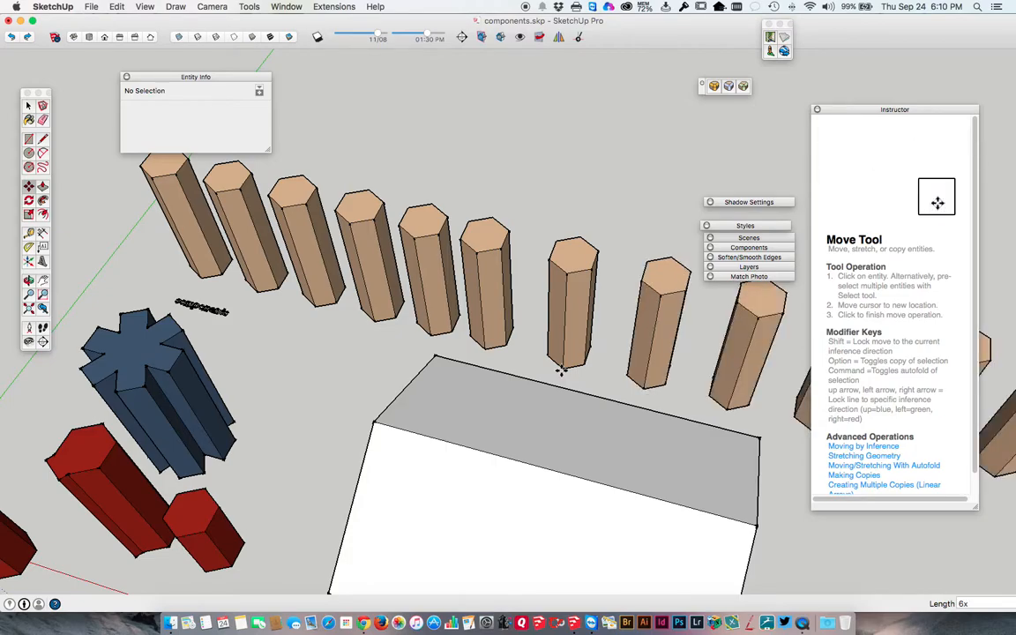
Select the blue notched group and the raw red hexagonal column in turn to compare their Entity Info with the components'.
scroll(560, 371, "down", 10)
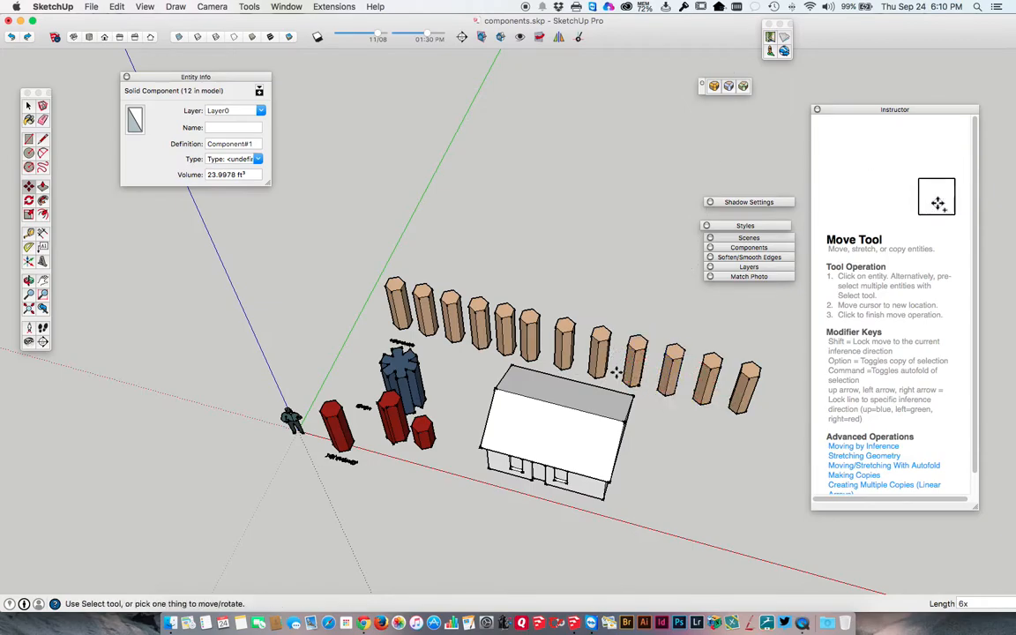
scroll(498, 326, "up", 4)
key("space")
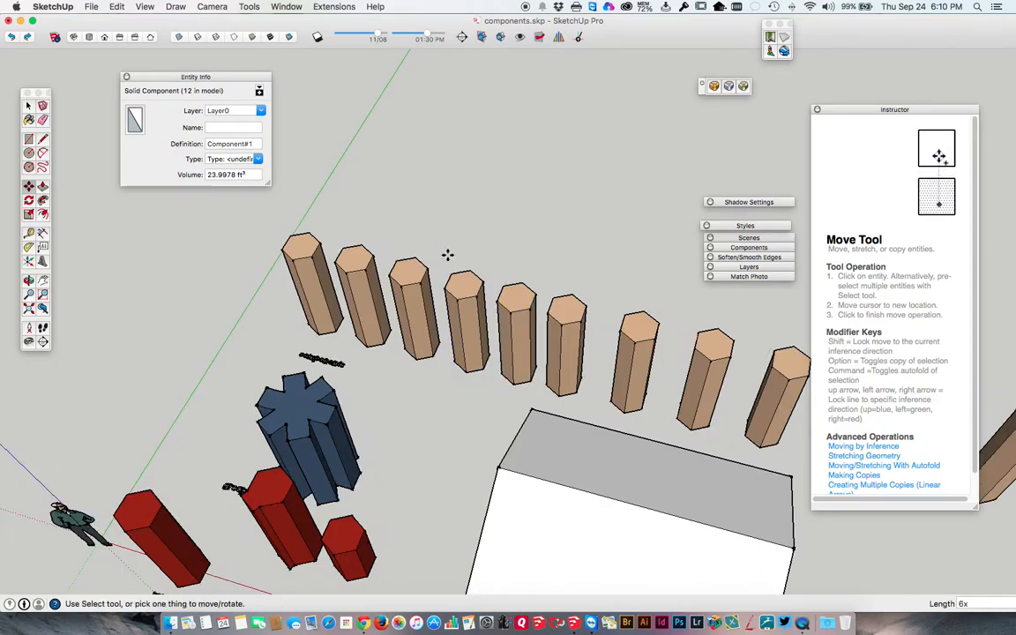
left_click(294, 430)
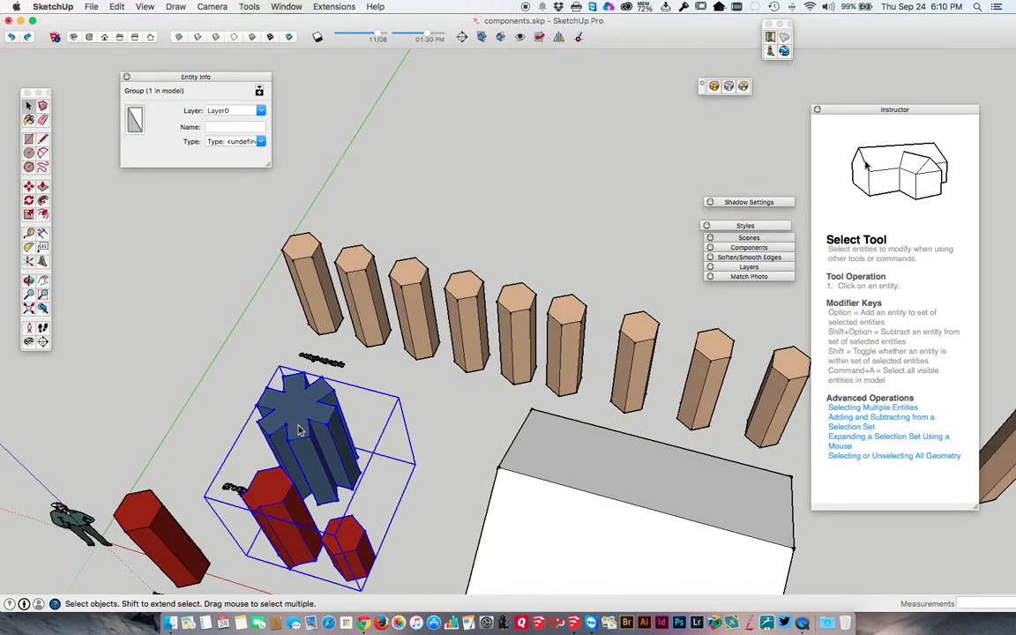
key("m")
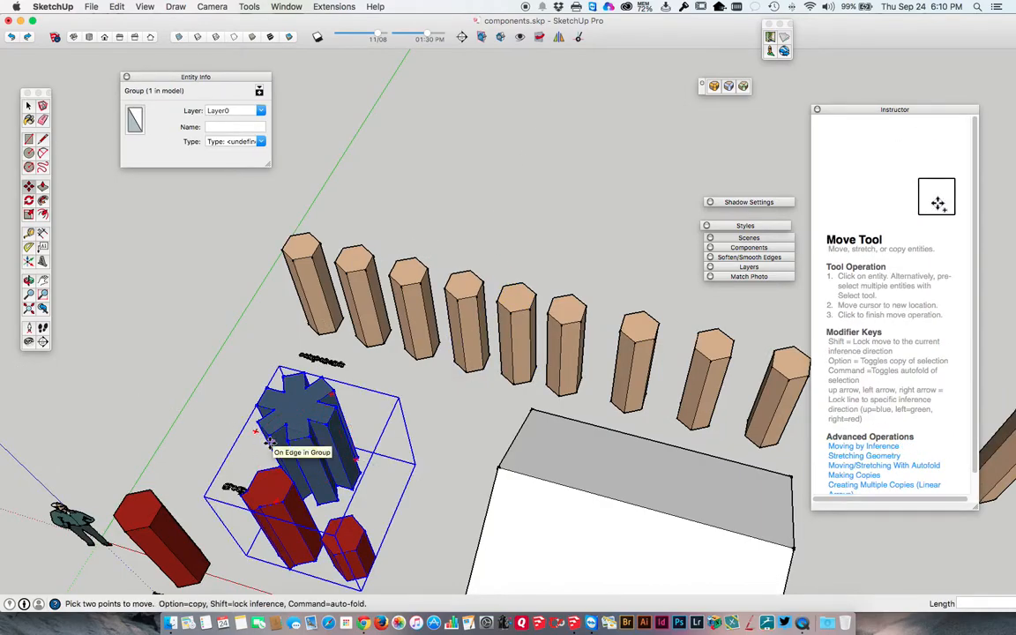
key("space")
left_click(142, 511)
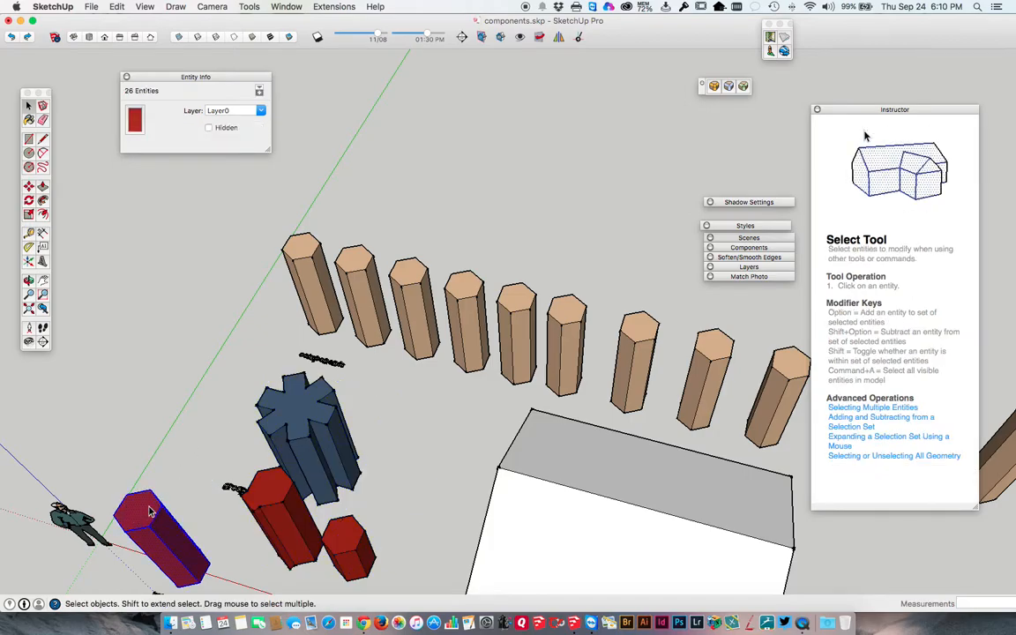
Copy the raw red hexagonal column along the green axis to beyond the tan row and make the copy a group.
key("m")
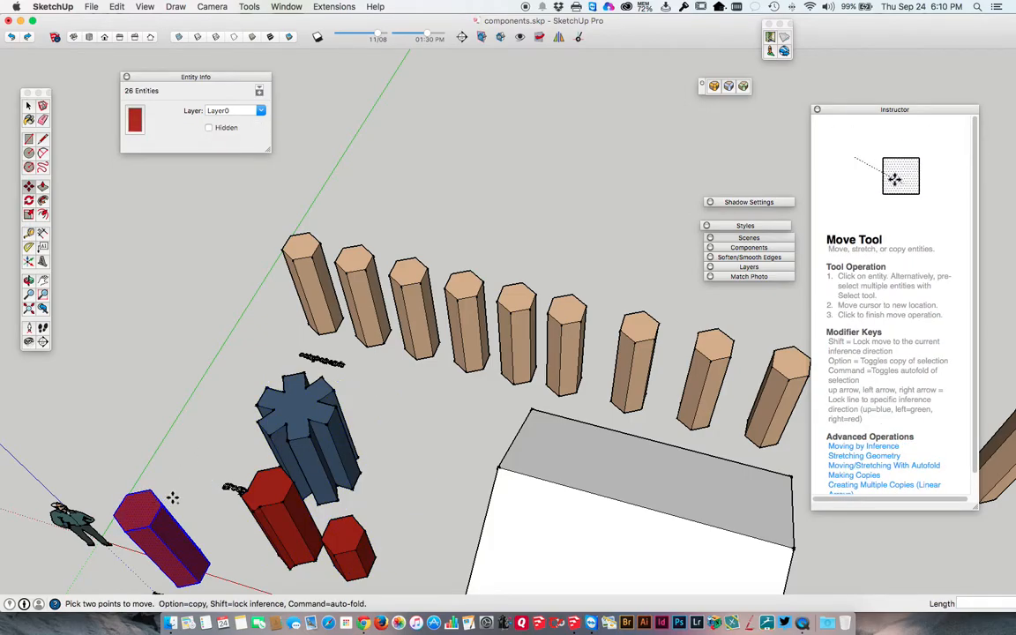
left_click(172, 499)
key("alt")
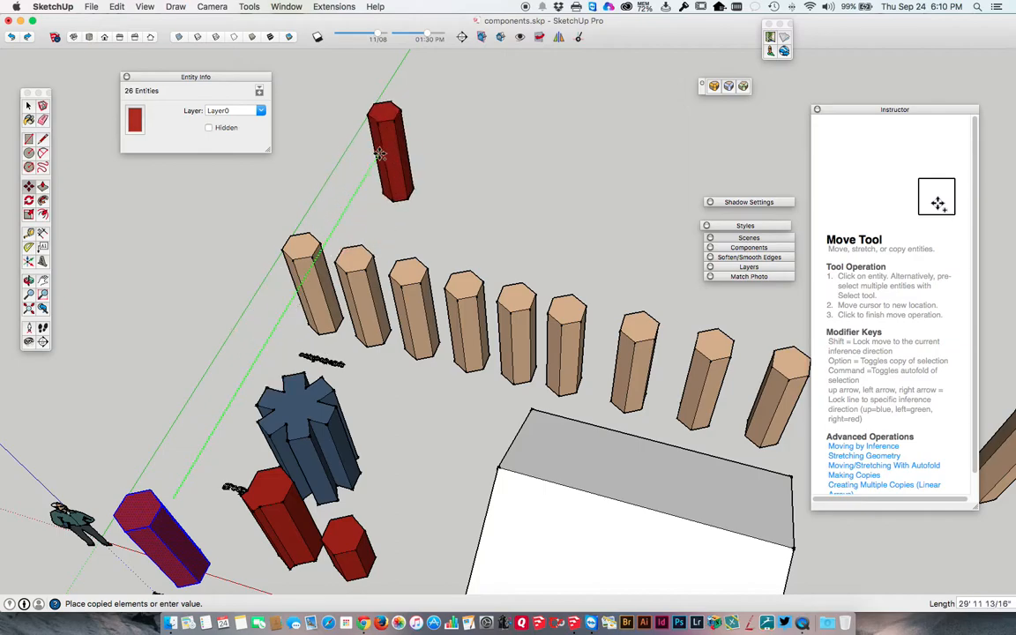
left_click(370, 141)
key("space")
right_click(371, 139)
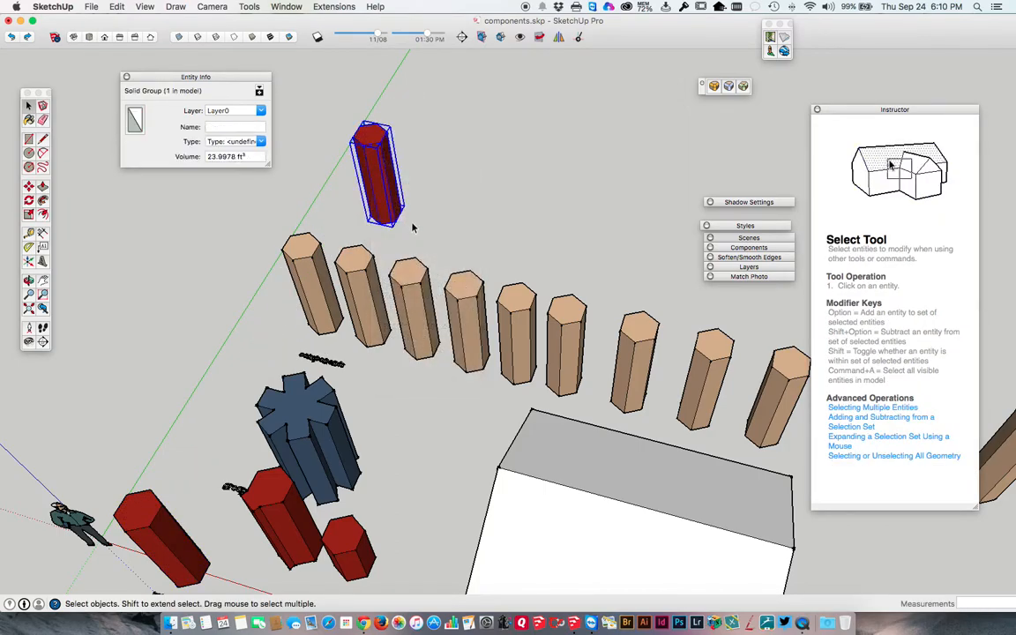
left_click(309, 262)
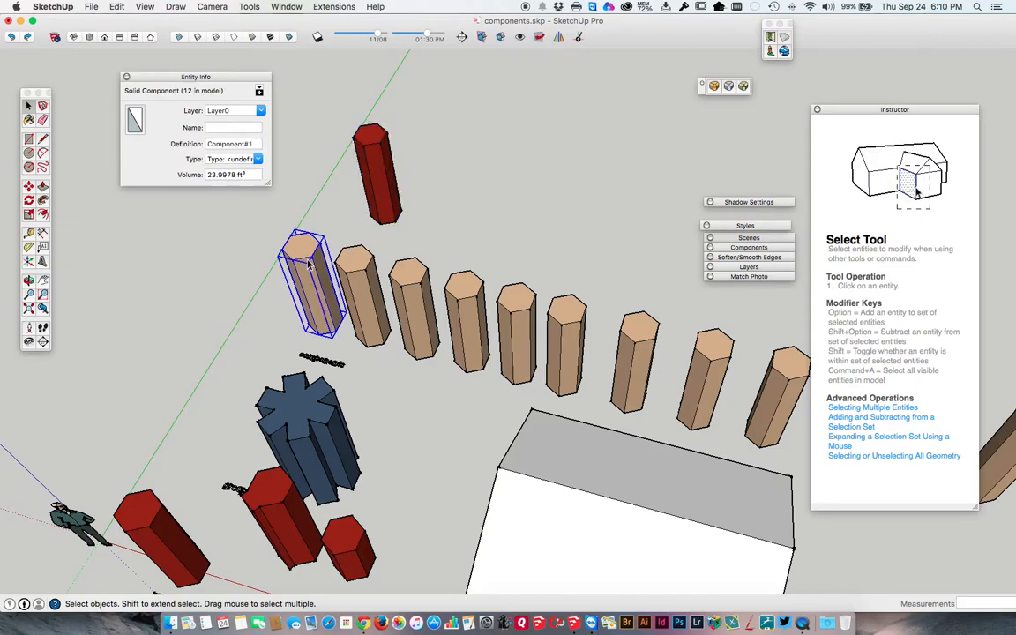
Copy the new red column group about 3' 4 3/4" along the red axis and array it as 7x.
left_click(374, 174)
key("m")
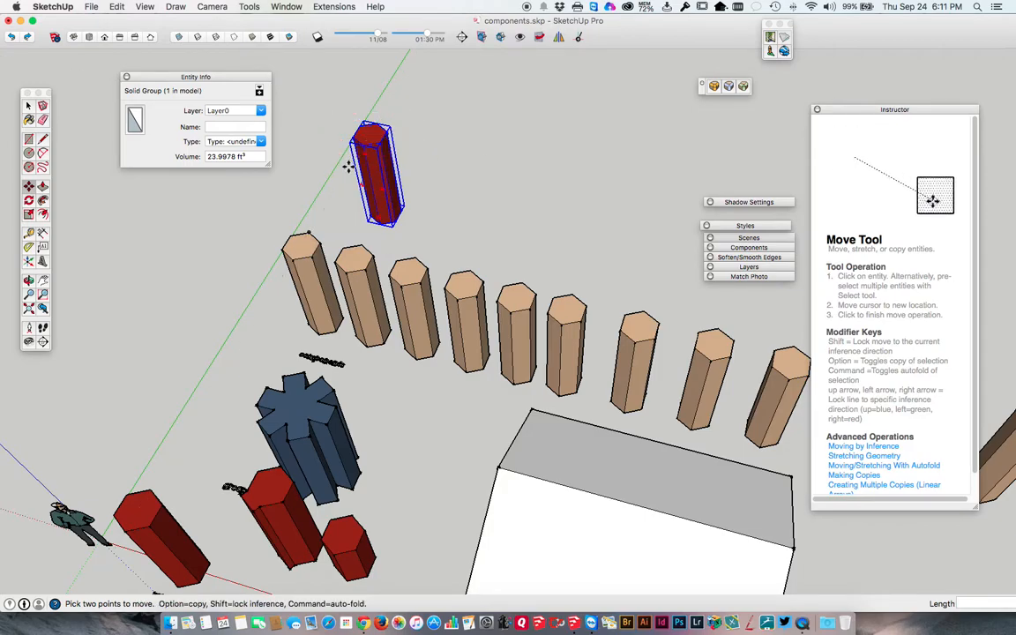
left_click(310, 233)
key("alt")
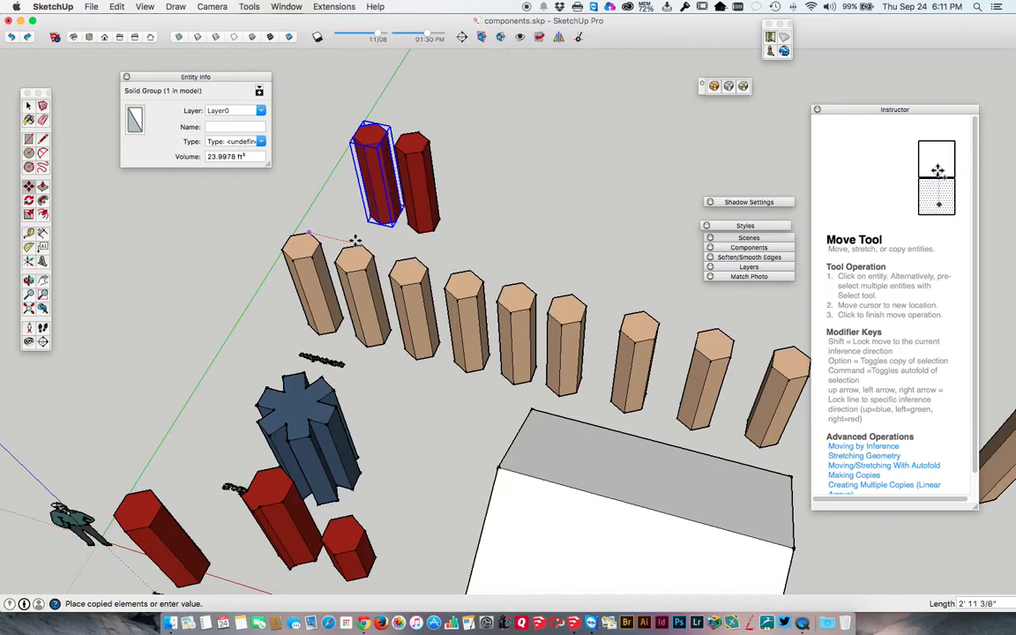
left_click(364, 244)
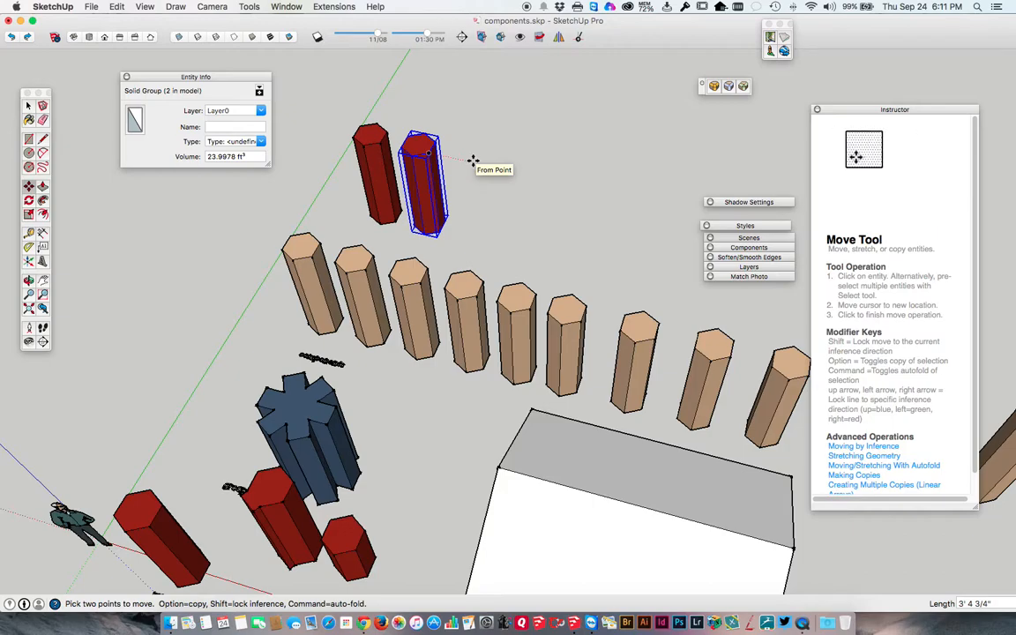
type("7x")
key("Return")
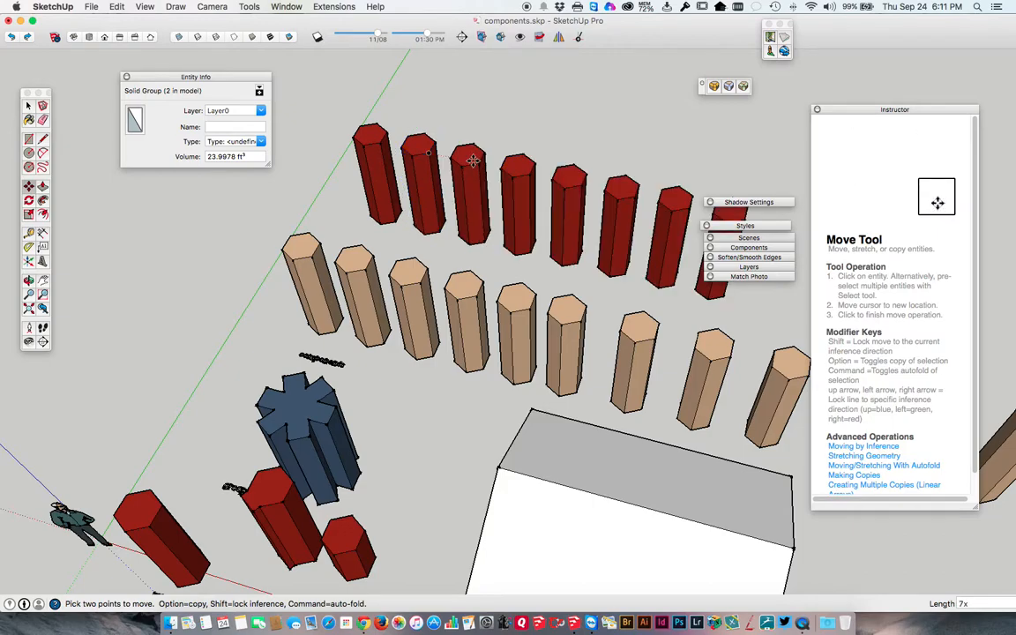
scroll(419, 164, "down", 5)
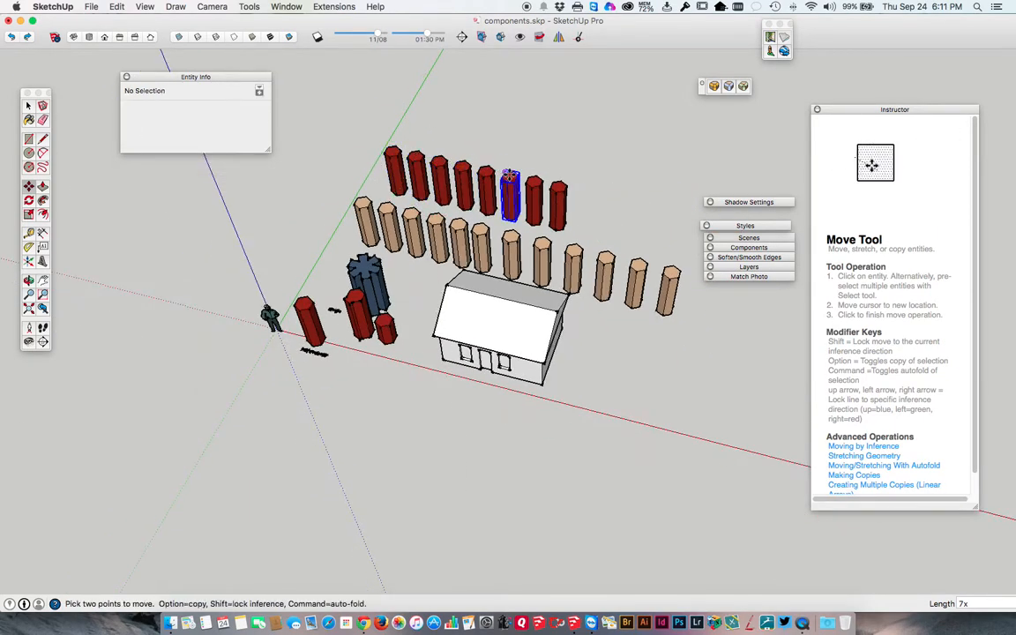
Compare the Entity Info of the first red column group with that of the first tan column component.
left_click(555, 185)
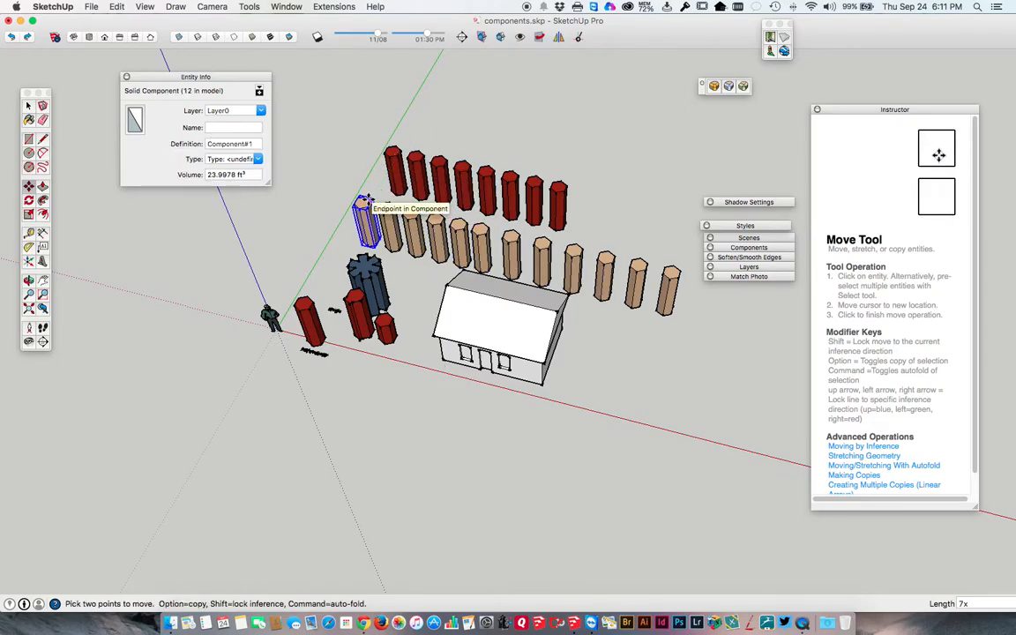
key("space")
scroll(424, 176, "up", 5)
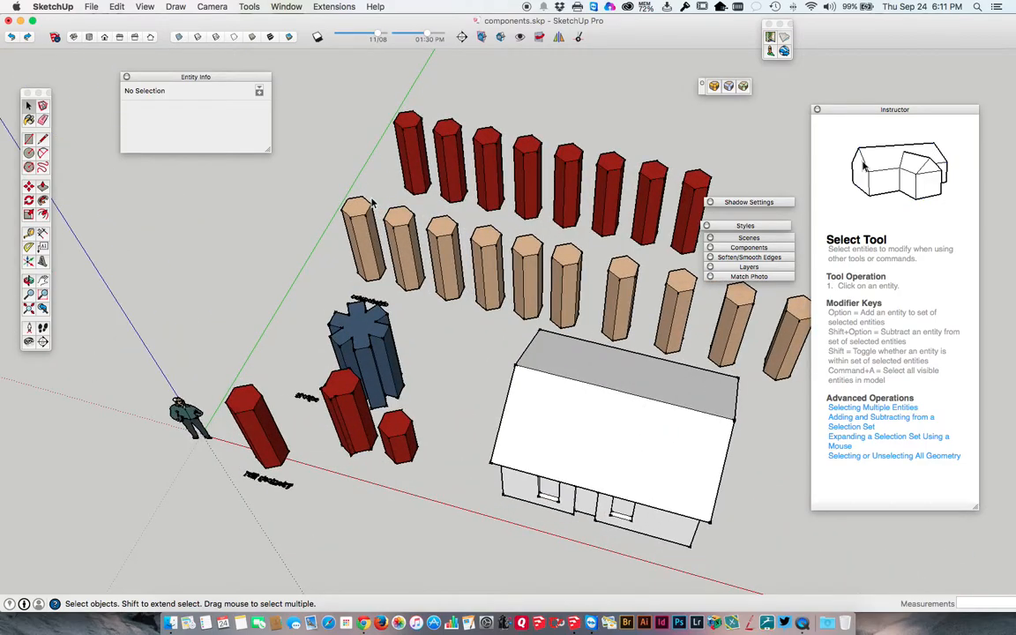
middle_click_drag(444, 172, 265, 199)
left_click(264, 199)
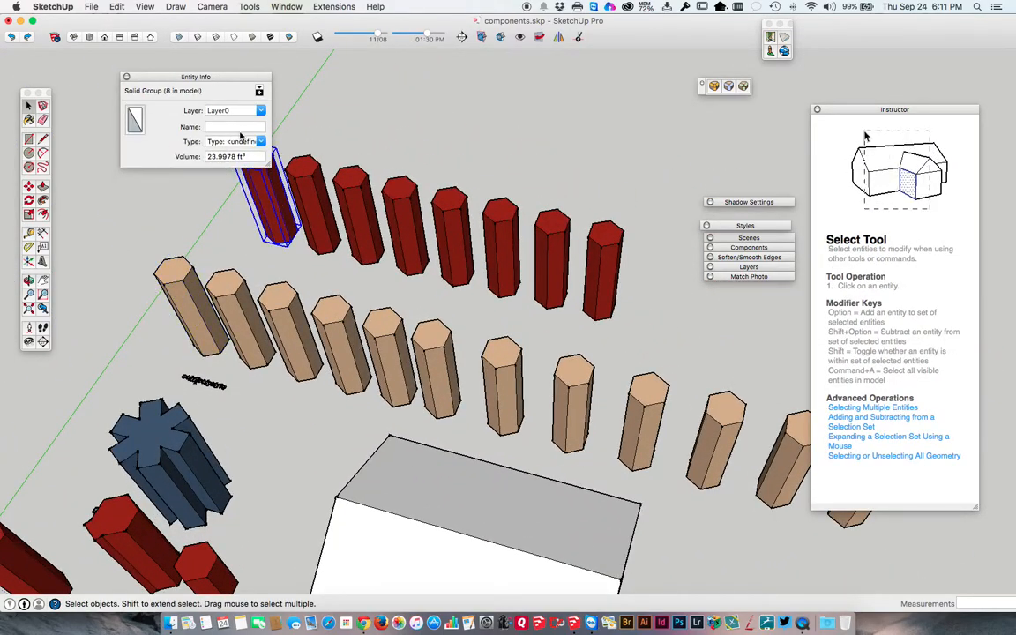
left_click_drag(217, 82, 161, 76)
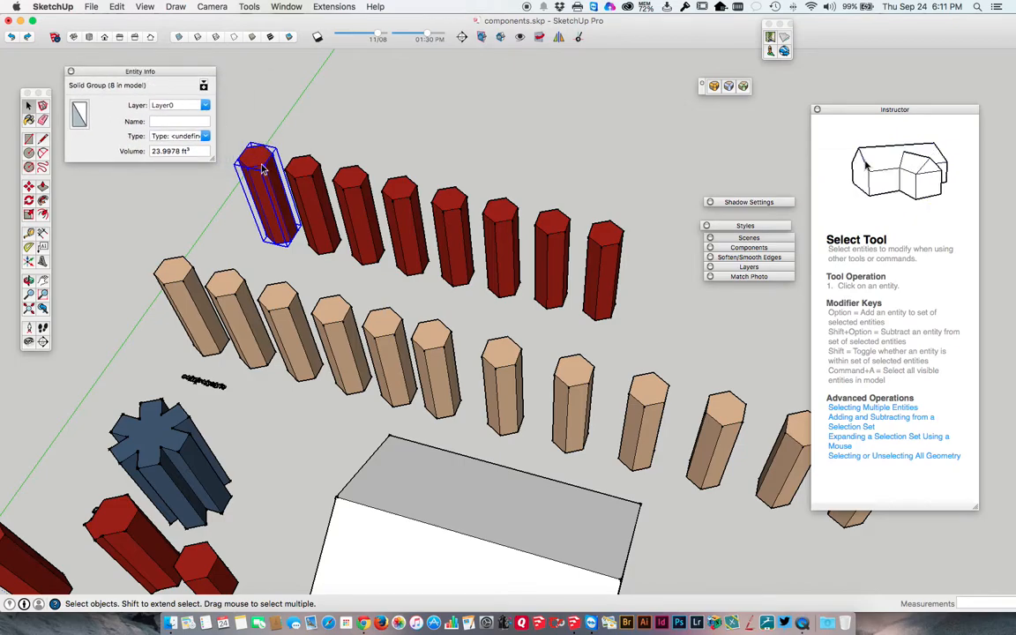
left_click(188, 269)
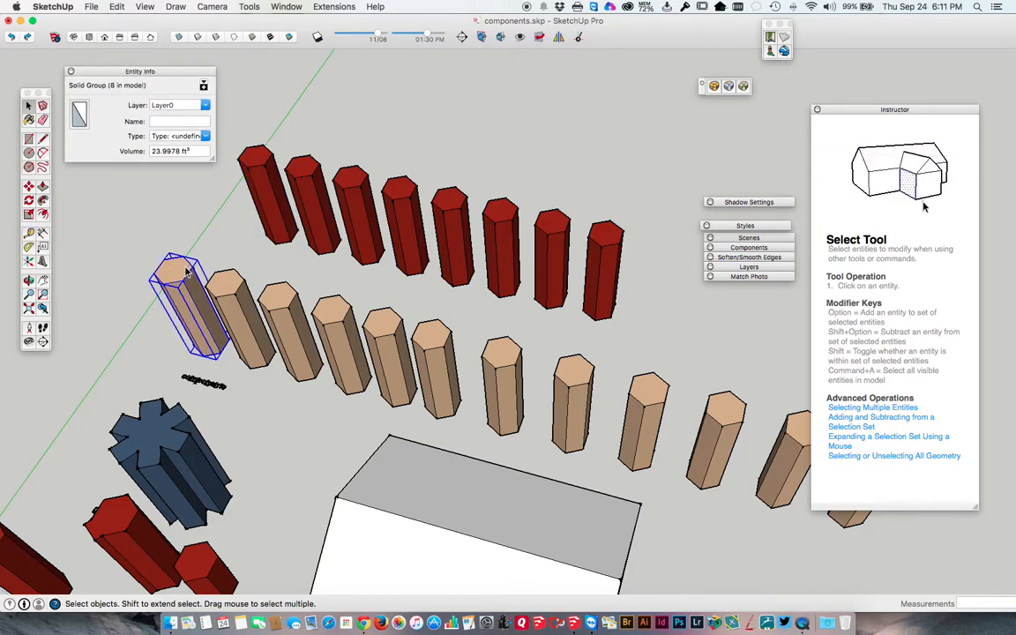
left_click(258, 166)
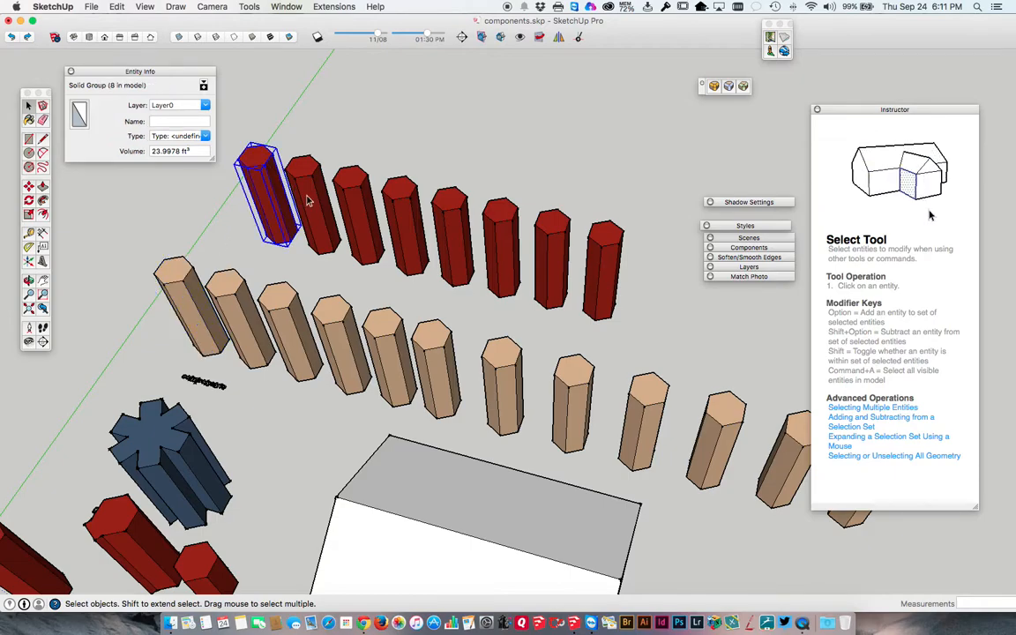
Open the row's first red column group and push its top face down about 1' 10 1/16".
middle_click_drag(308, 201, 312, 159)
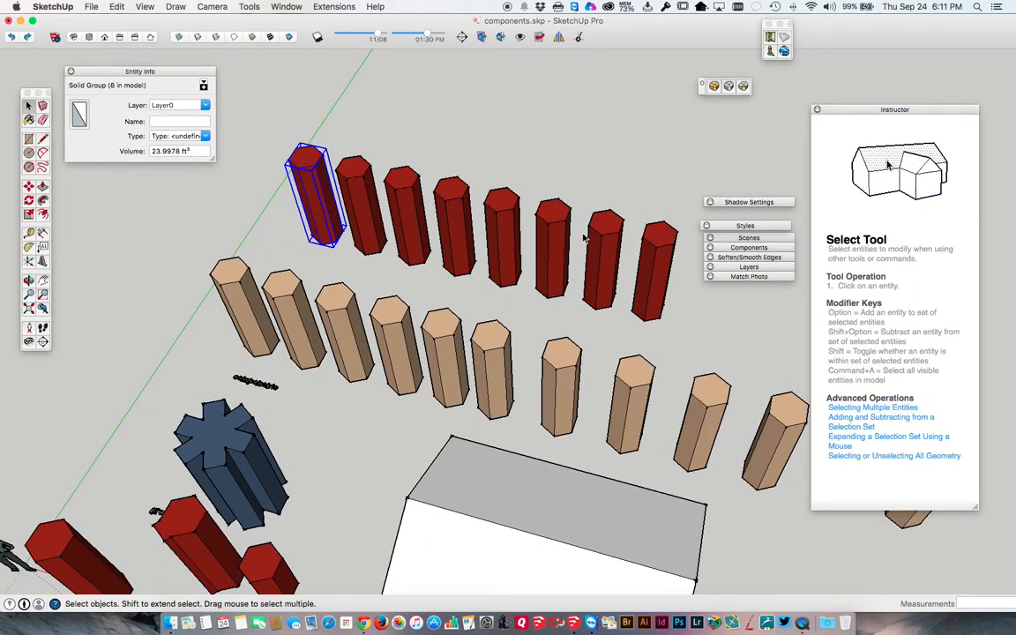
double_click(309, 165)
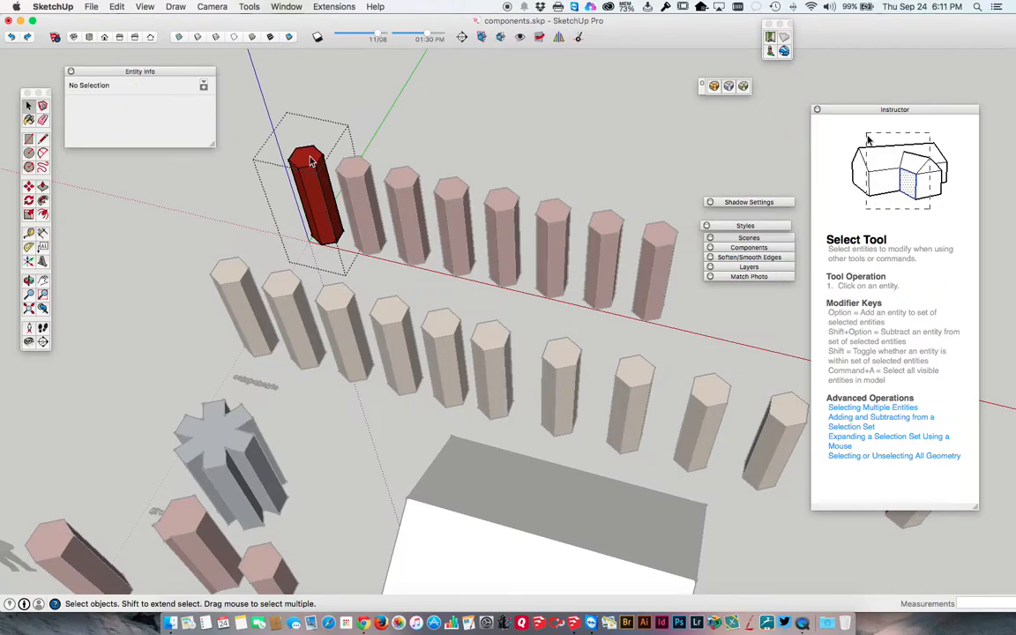
key("p")
left_click(309, 161)
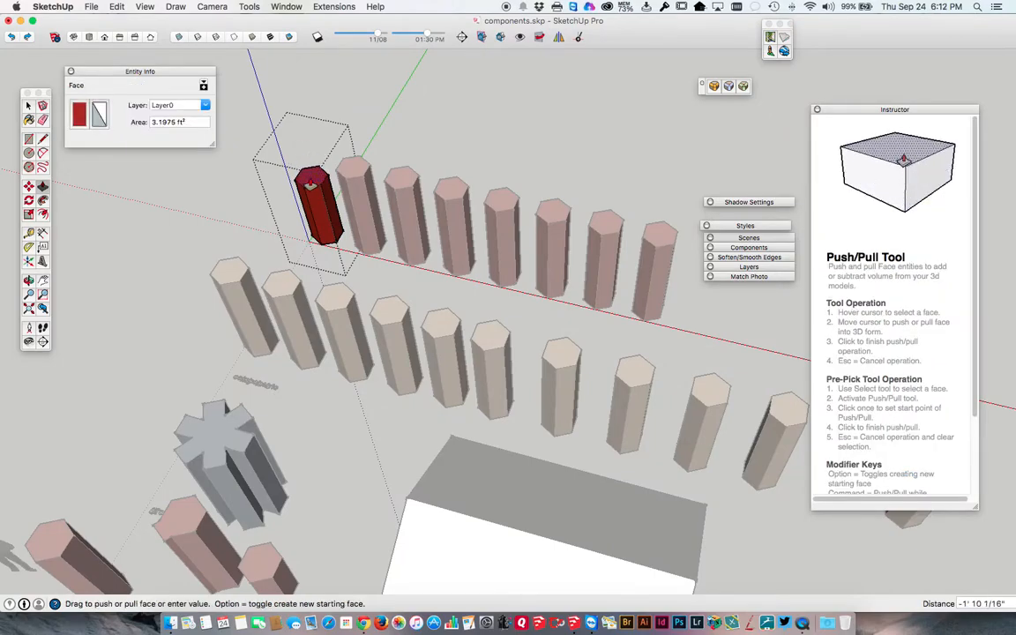
left_click(311, 182)
key("space")
key("Escape")
Open the second and third red column groups in turn and repeat the same push on their top faces.
double_click(350, 170)
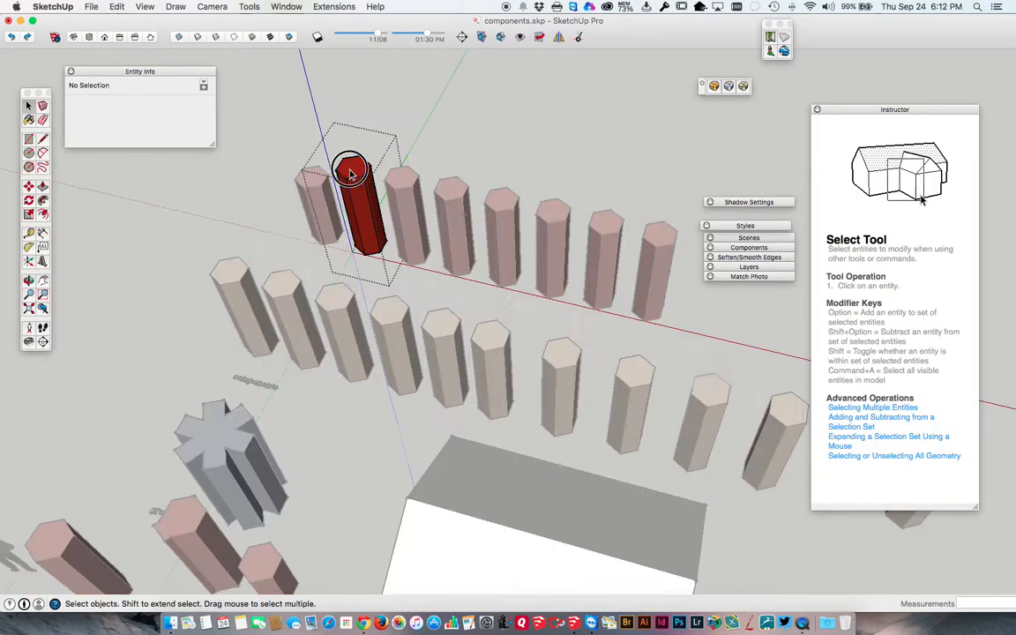
key("p")
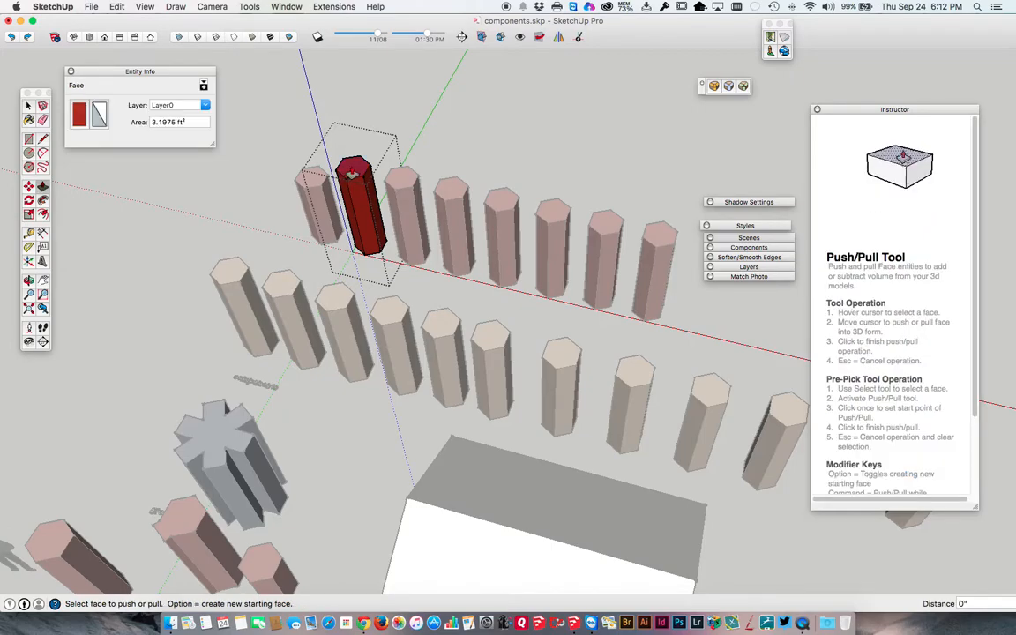
key("space")
key("Escape")
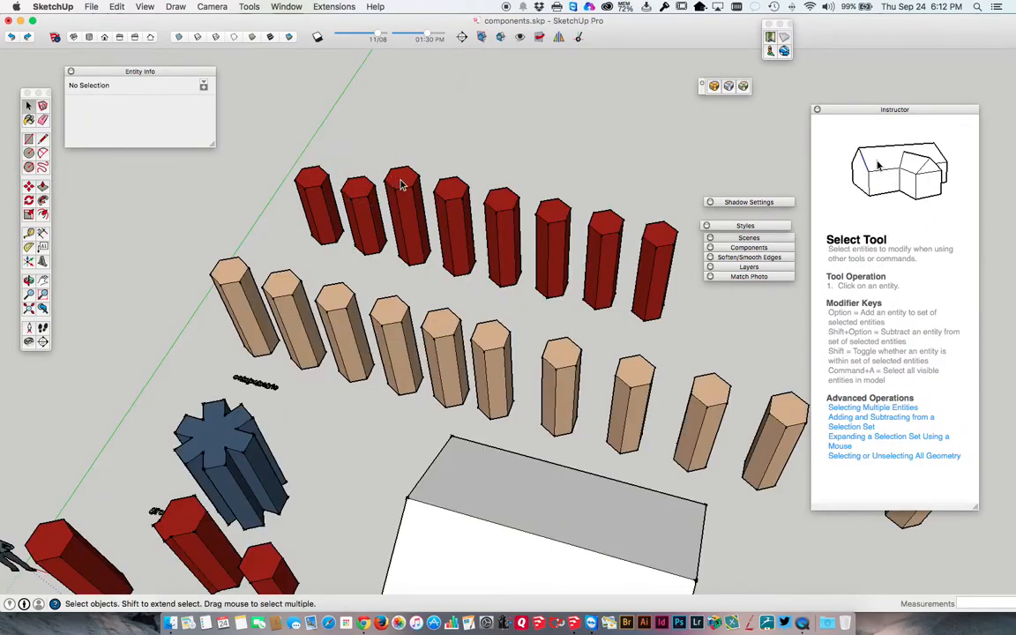
double_click(401, 184)
key("p")
double_click(401, 183)
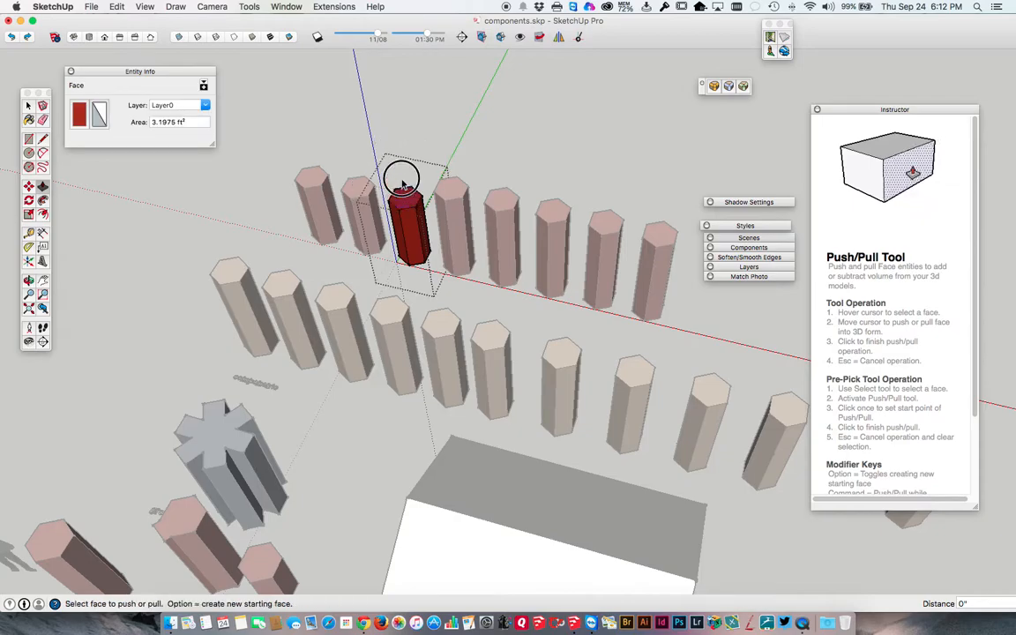
key("space")
key("Escape")
Shorten the fourth and fifth red column groups by repeating the same push inside each group.
triple_click(446, 196)
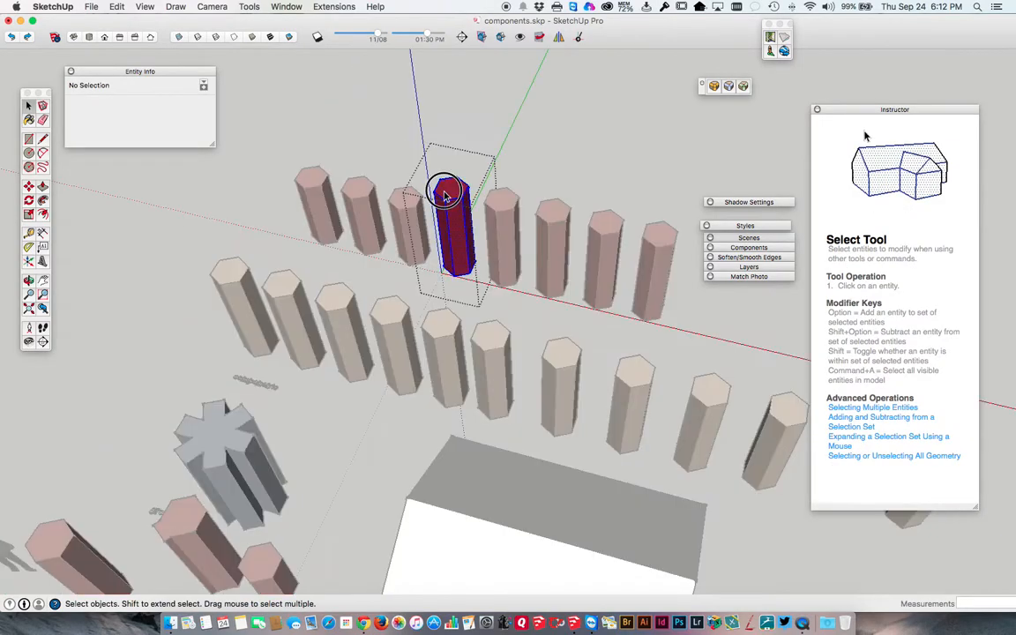
key("p")
double_click(448, 188)
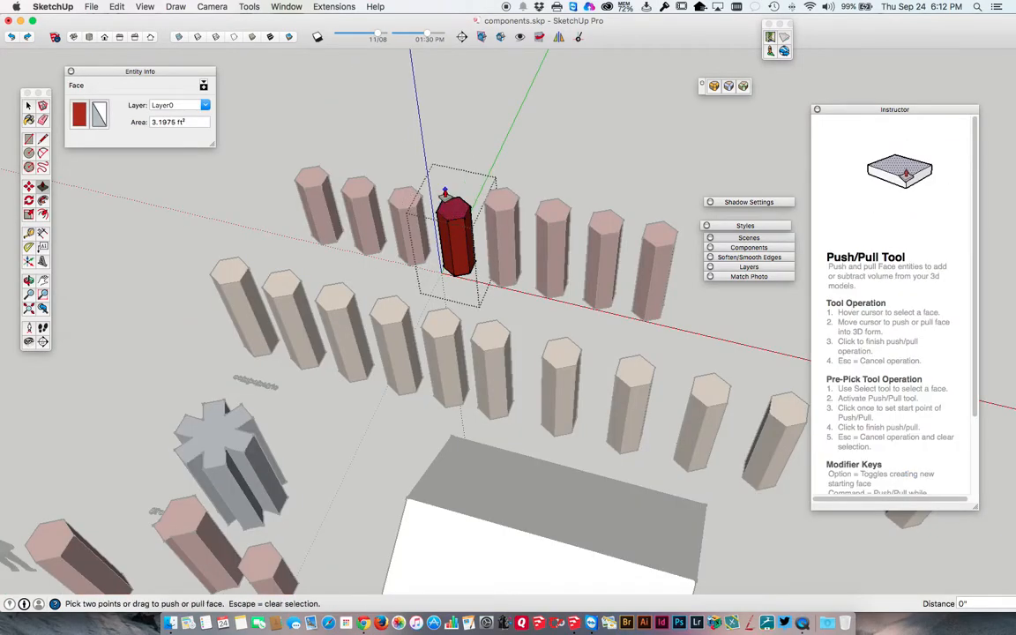
key("space")
key("Escape")
double_click(500, 205)
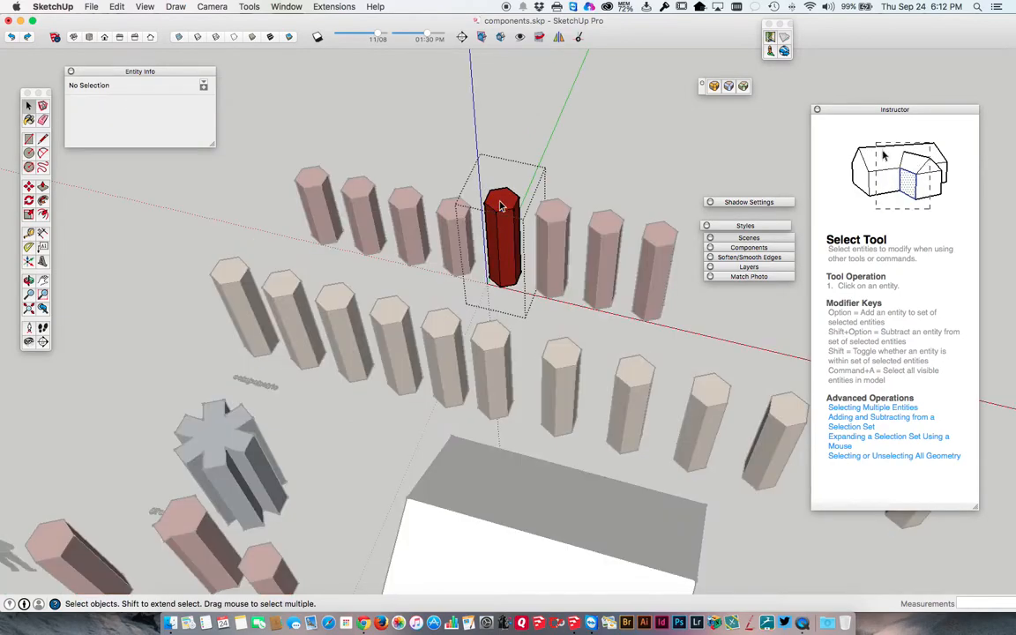
key("p")
double_click(500, 207)
key("space")
key("Escape")
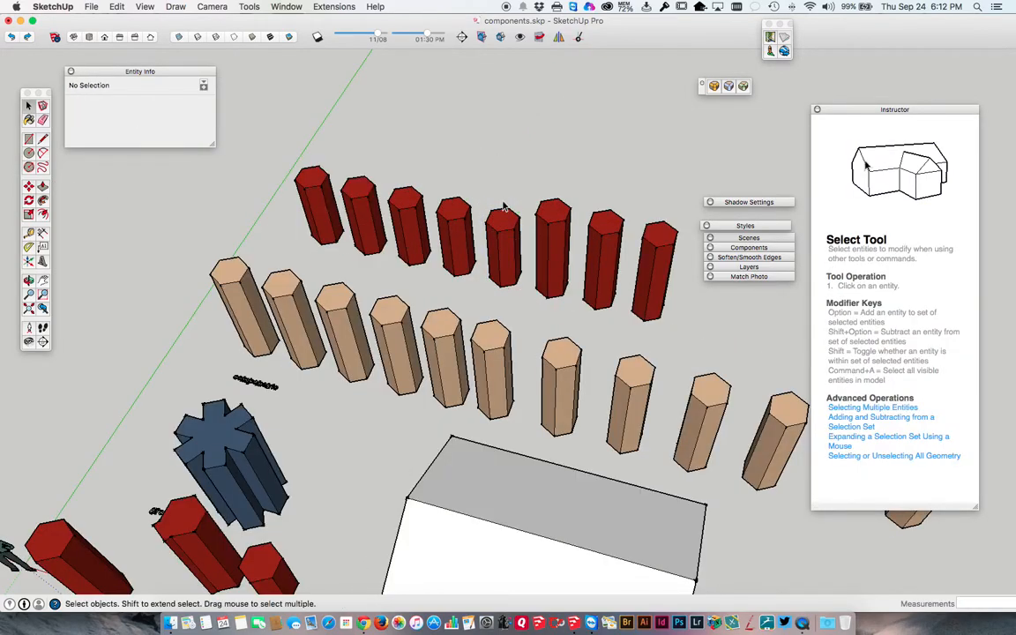
Shorten the sixth and seventh red column groups by repeating the same push inside each group.
double_click(549, 216)
key("p")
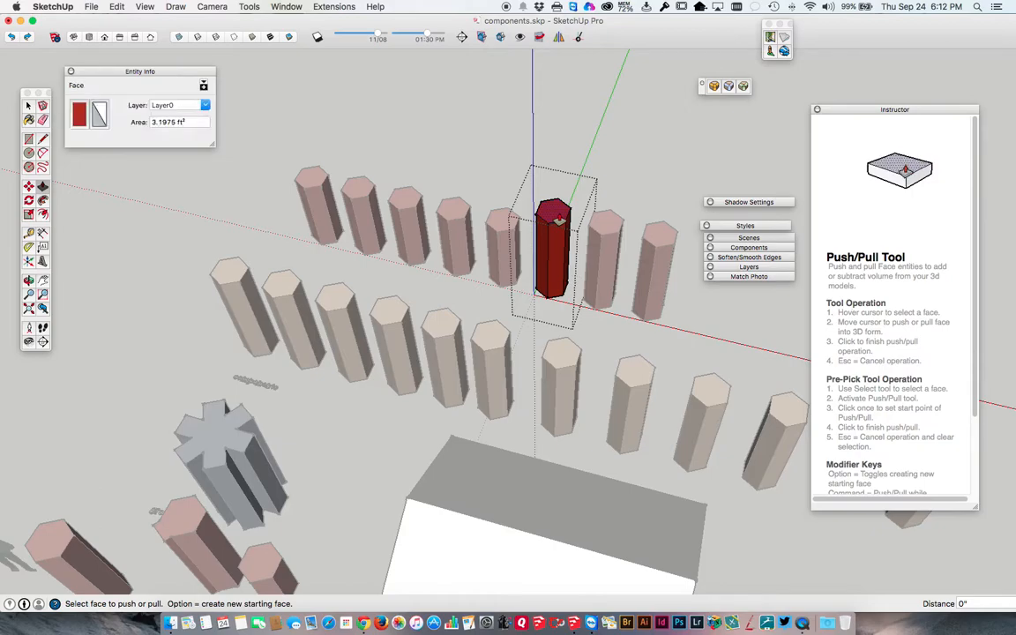
double_click(554, 210)
key("space")
key("Escape")
double_click(607, 228)
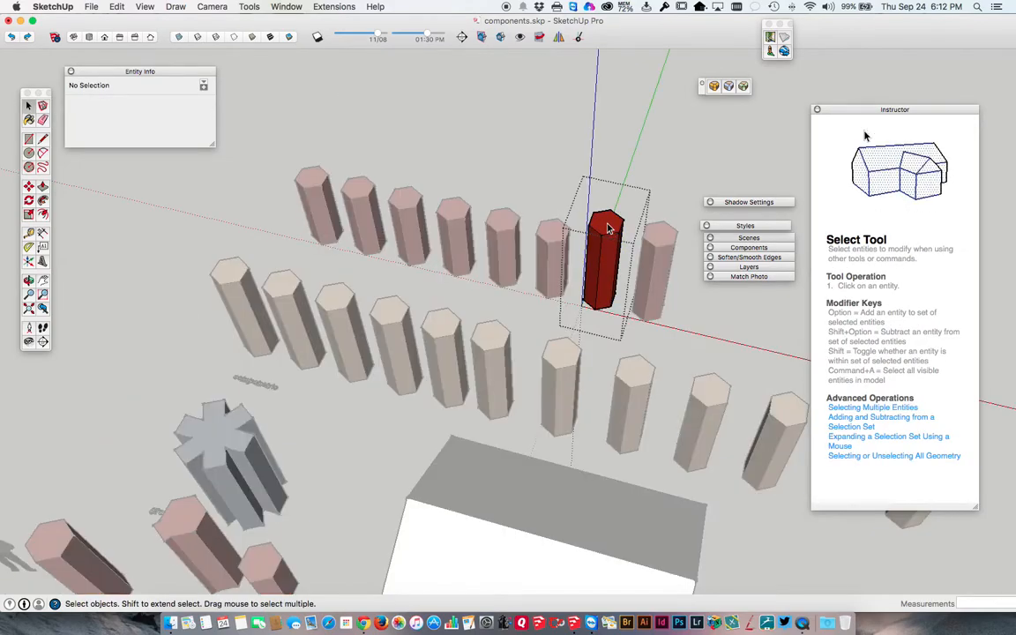
key("p")
double_click(607, 223)
key("space")
key("Escape")
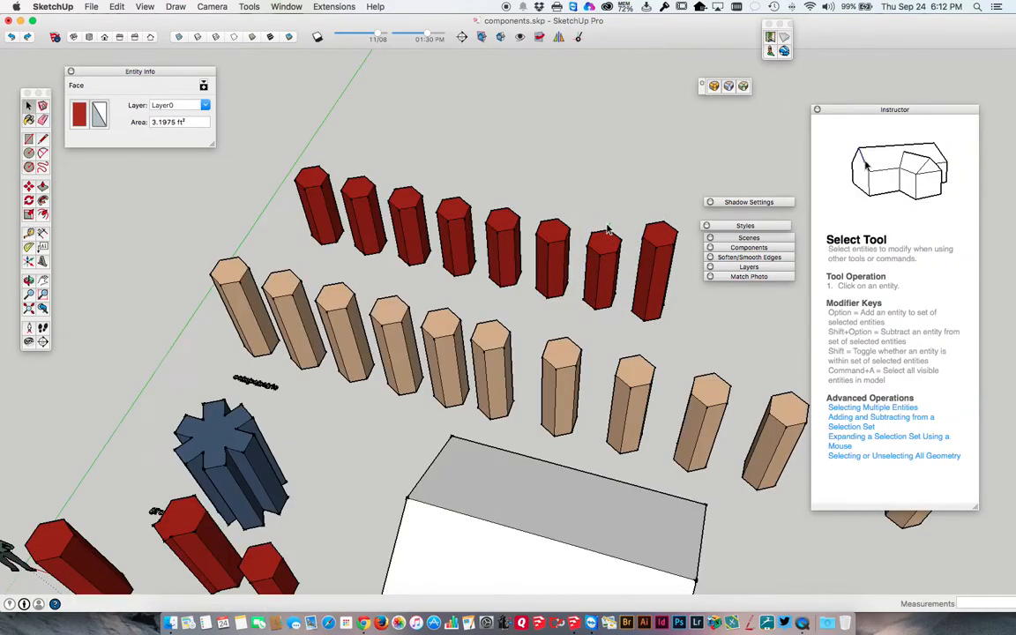
Open the row's last red column group and repeat the same push on its top face.
double_click(654, 238)
key("p")
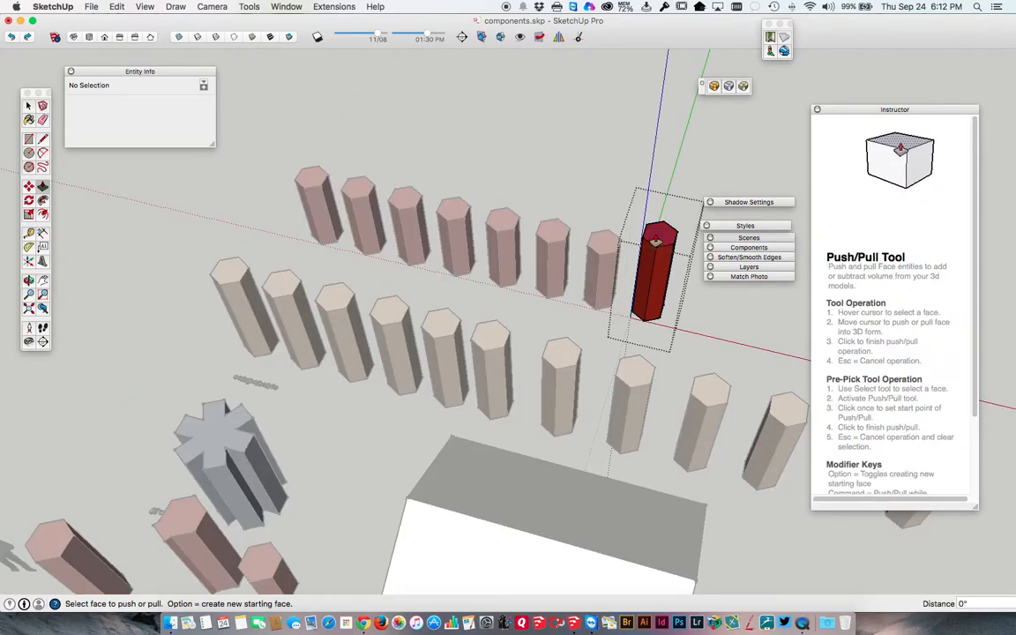
double_click(655, 236)
key("space")
key("Escape")
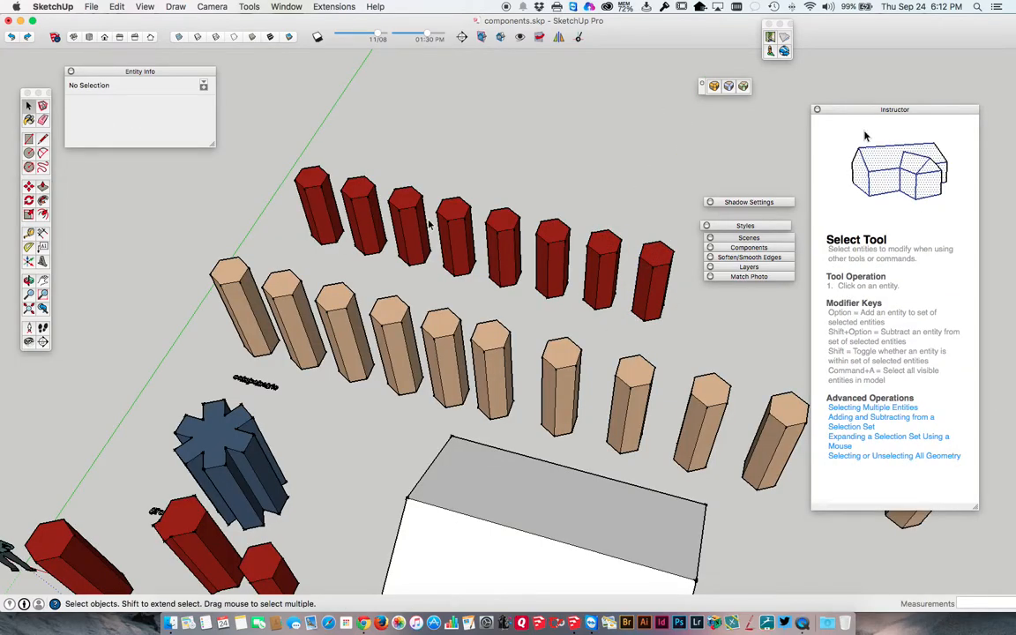
Open the fourth tan column component and push its top face down to shorten all of its copies together.
left_click(236, 282)
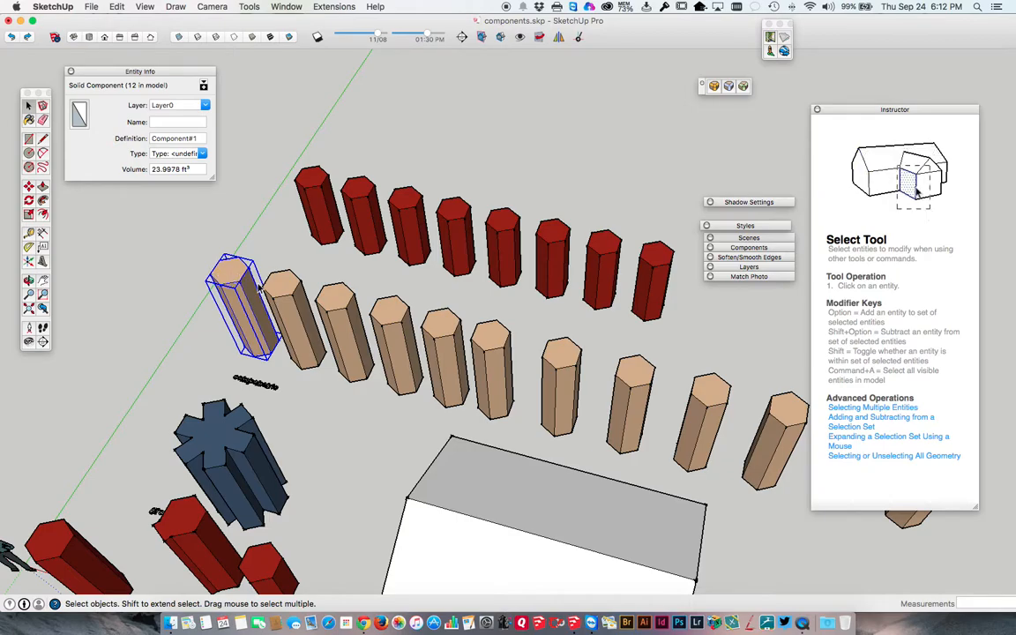
left_click(394, 315)
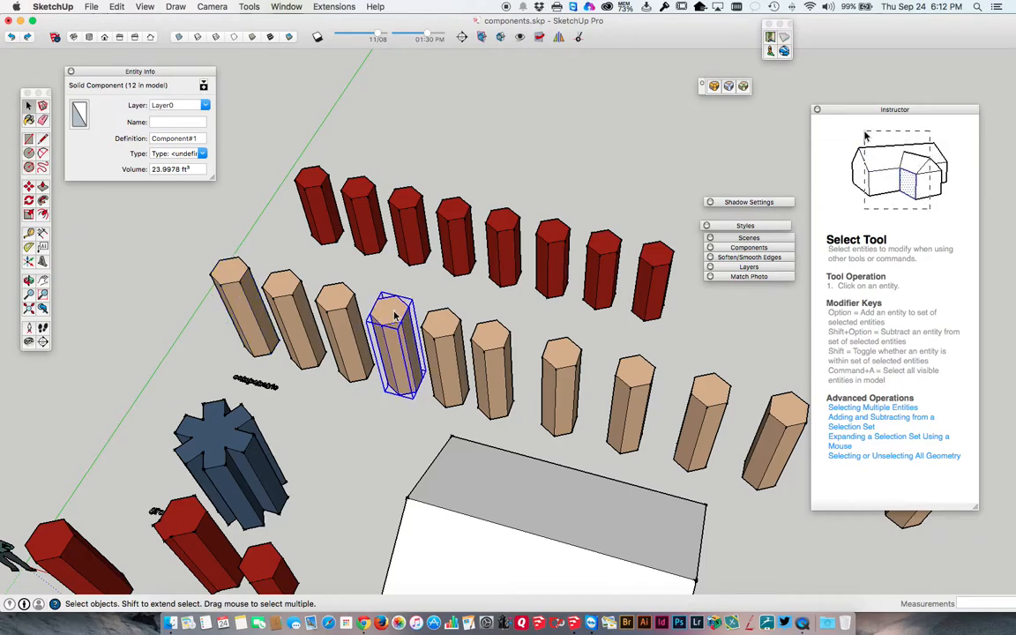
double_click(394, 315)
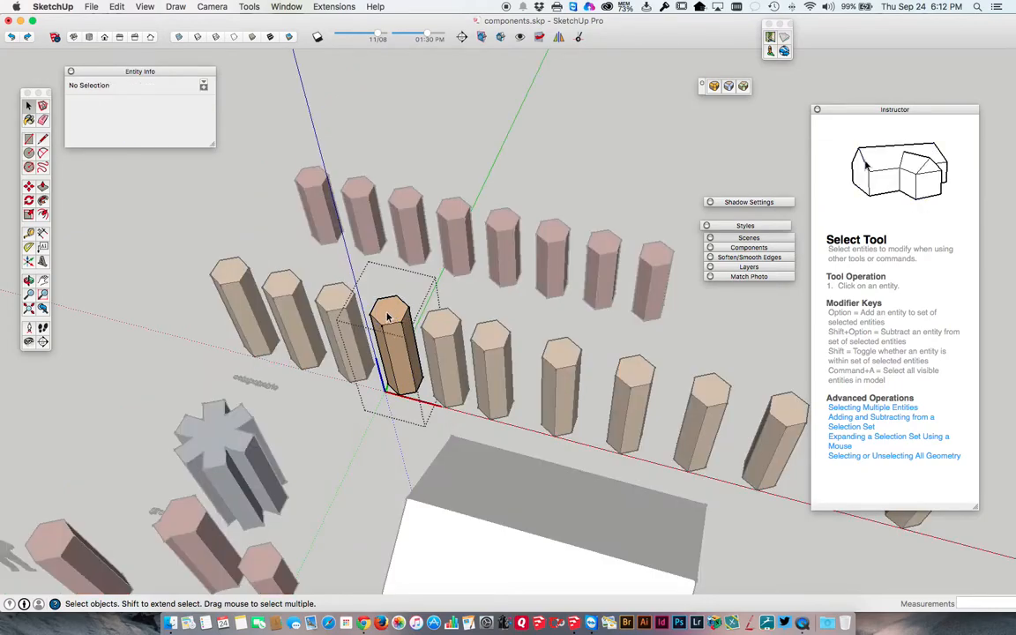
key("p")
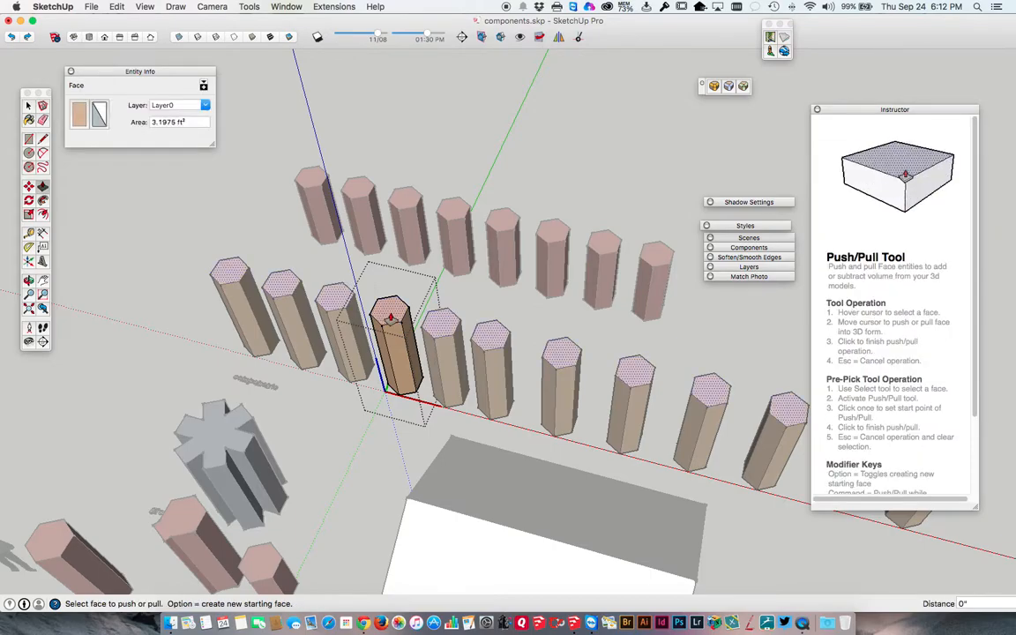
left_click(394, 315)
left_click(394, 340)
key("space")
key("Escape")
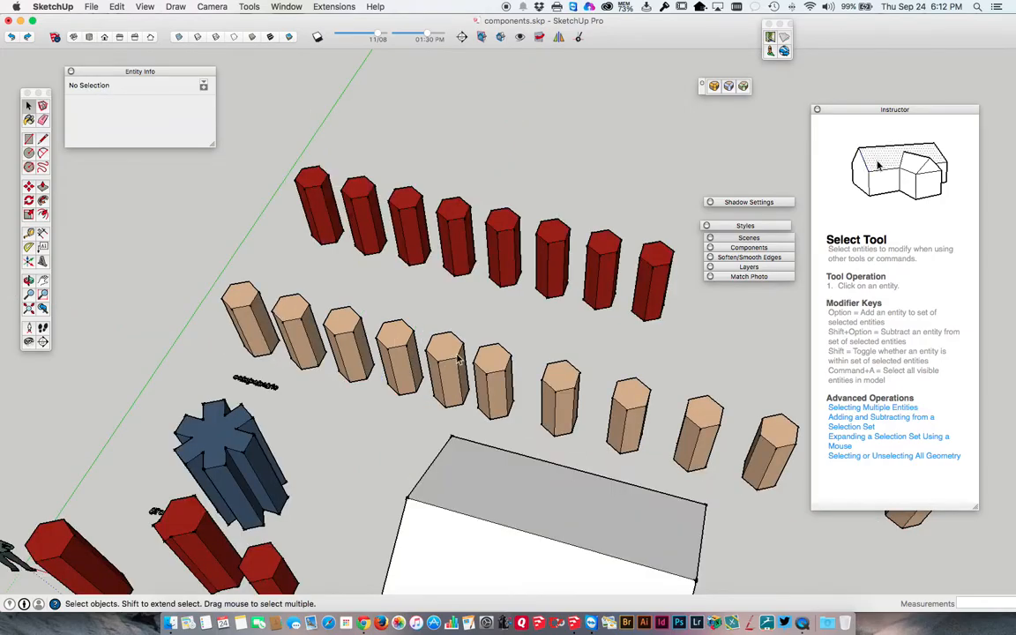
Make the third tan column from the far end of the row a unique component.
middle_click_drag(458, 359, 622, 313)
middle_click_drag(416, 311, 541, 227, "shift")
left_click(536, 206)
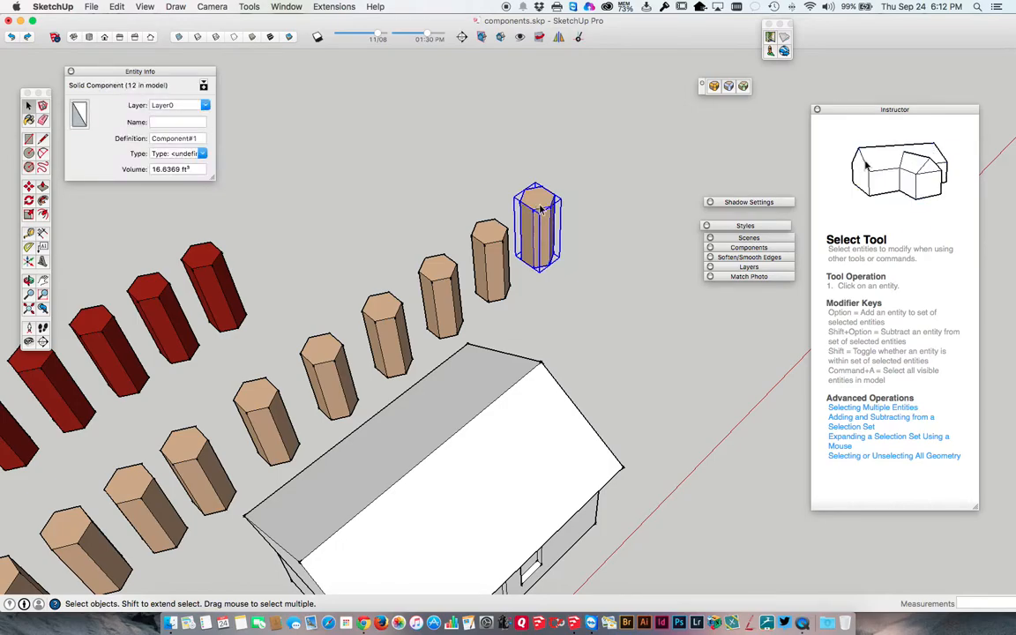
left_click(442, 276)
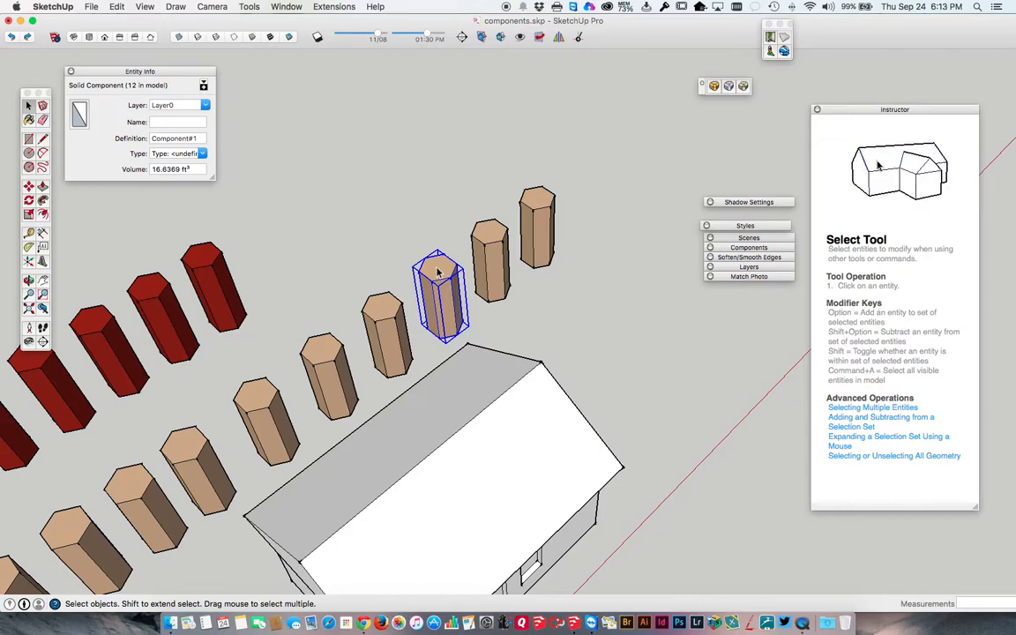
right_click(439, 273)
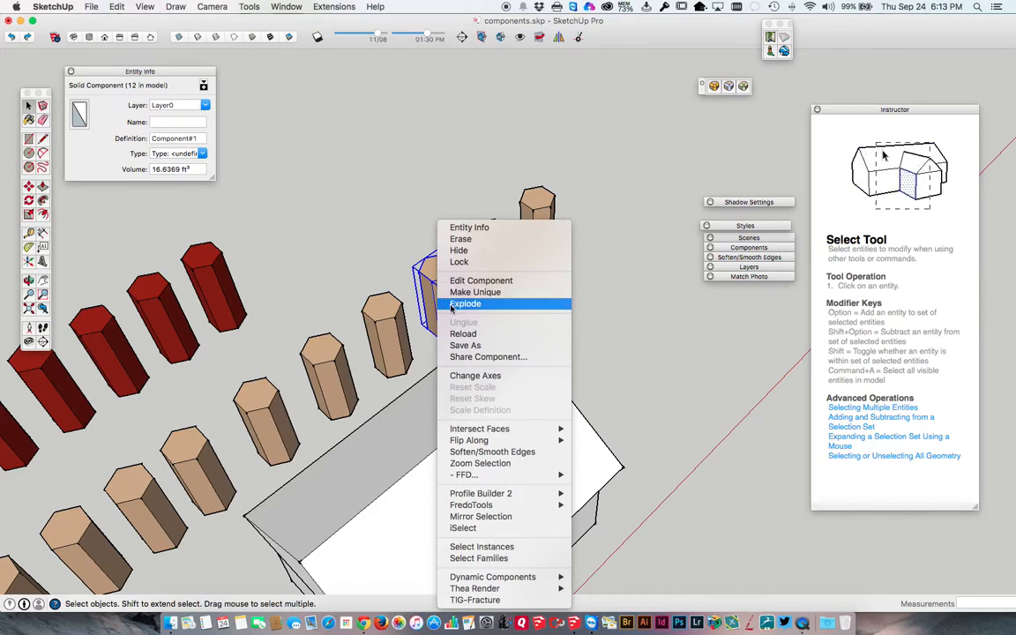
left_click(458, 294)
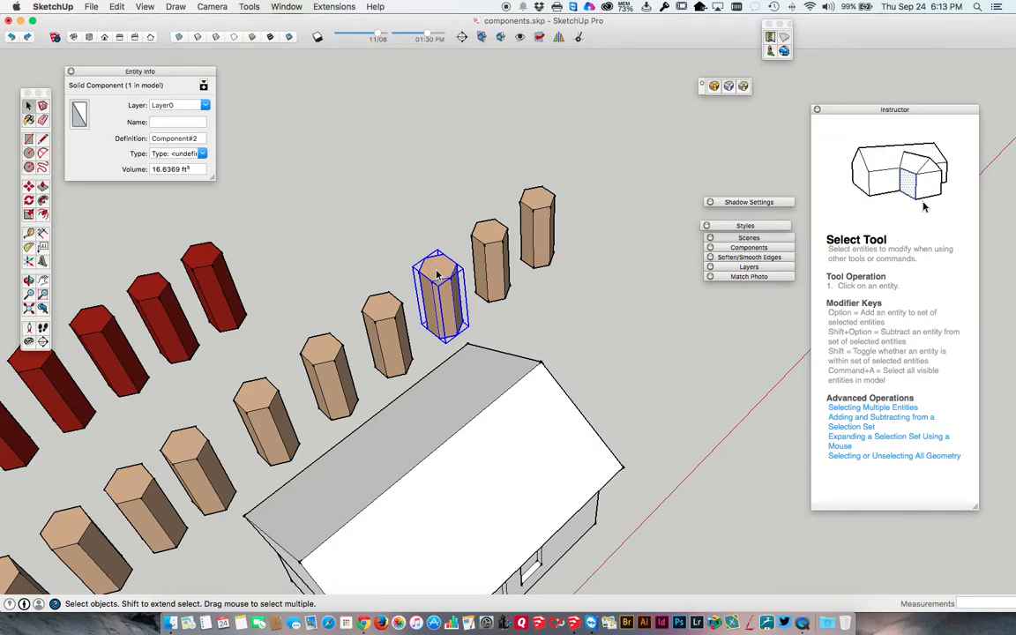
Array the unique column as two evenly spaced copies running behind the original, away from the house.
key("m")
left_click(438, 269)
key("alt")
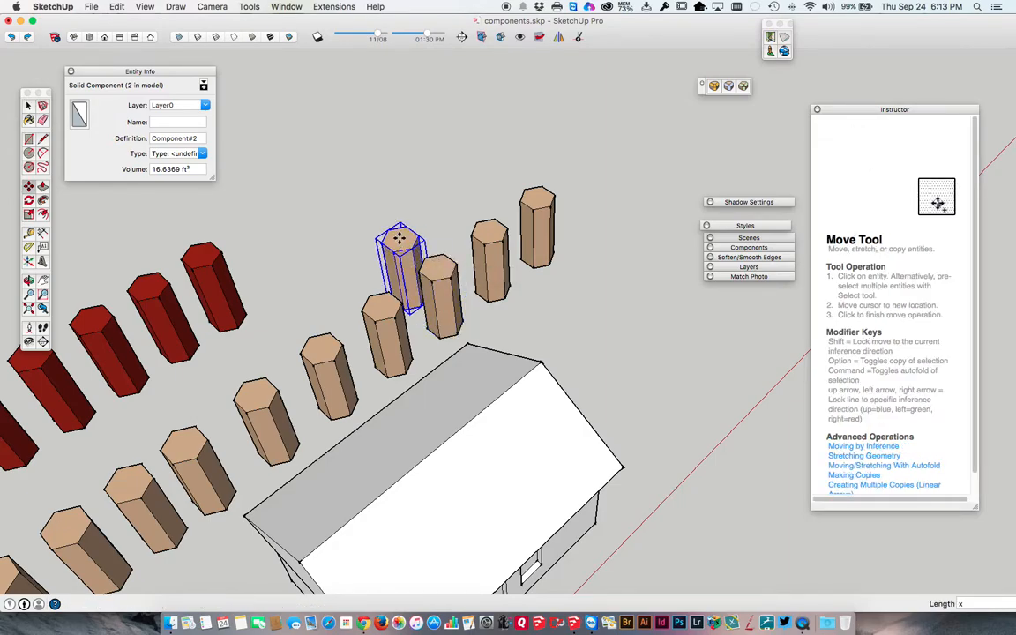
key("Return")
key("space")
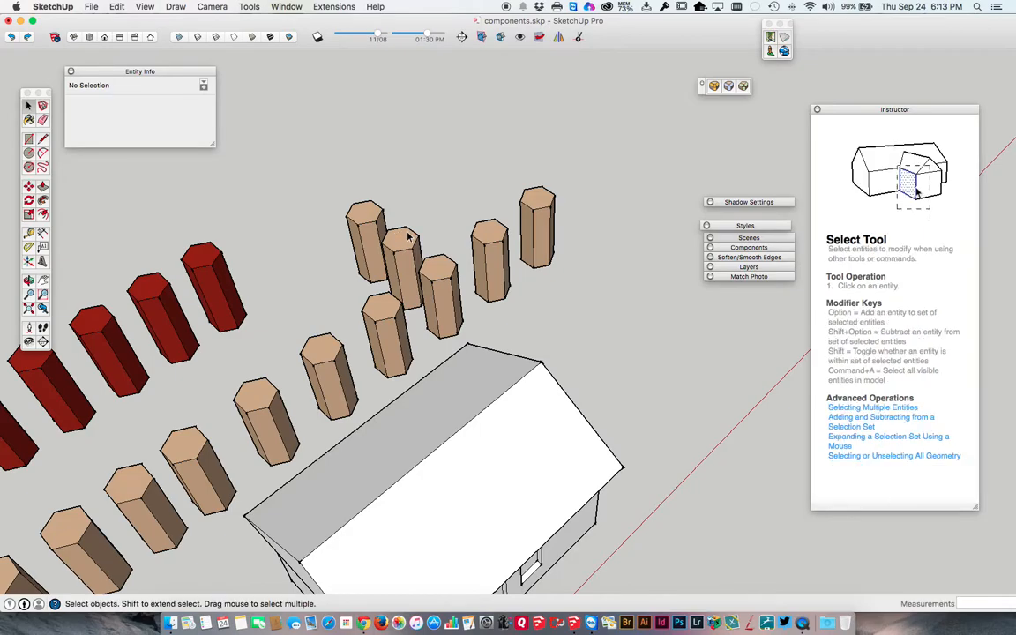
Open the second-to-last tan column component and pull its top face up to lengthen all linked copies.
double_click(496, 236)
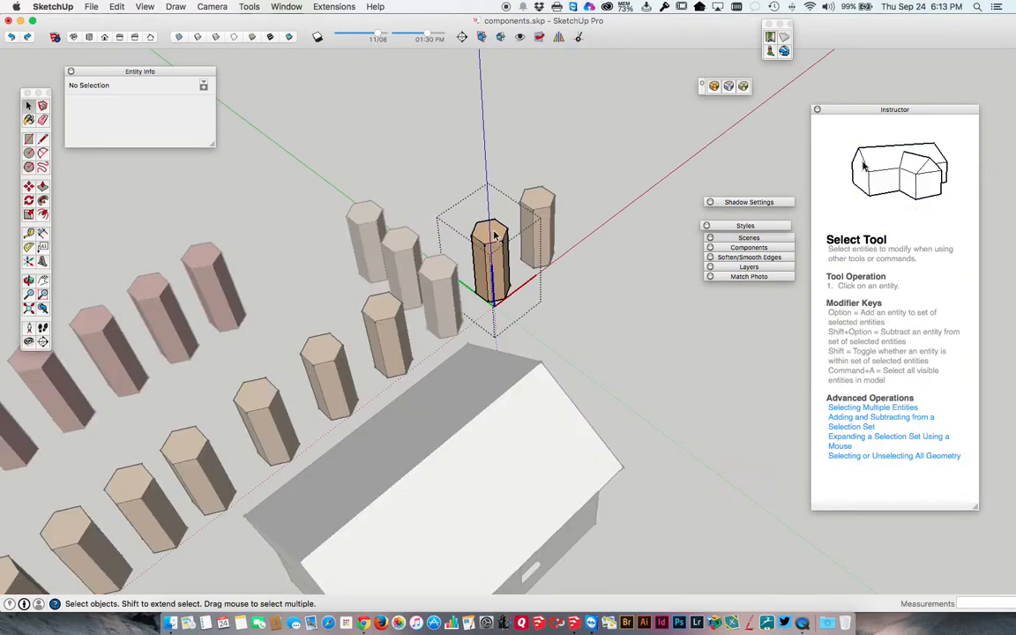
key("p")
left_click(494, 232)
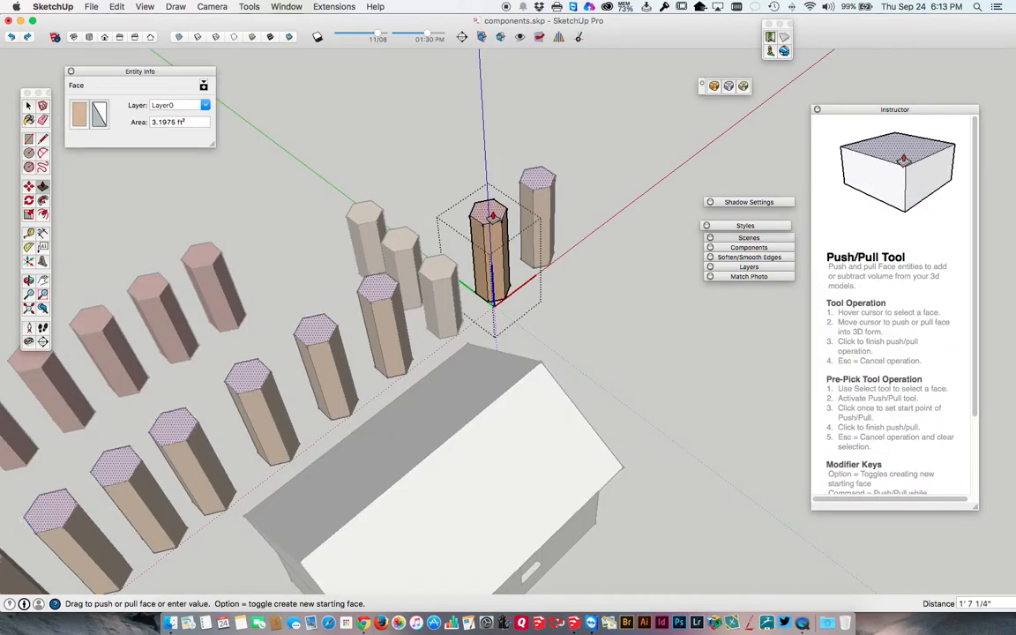
left_click(488, 182)
key("space")
left_click(445, 246)
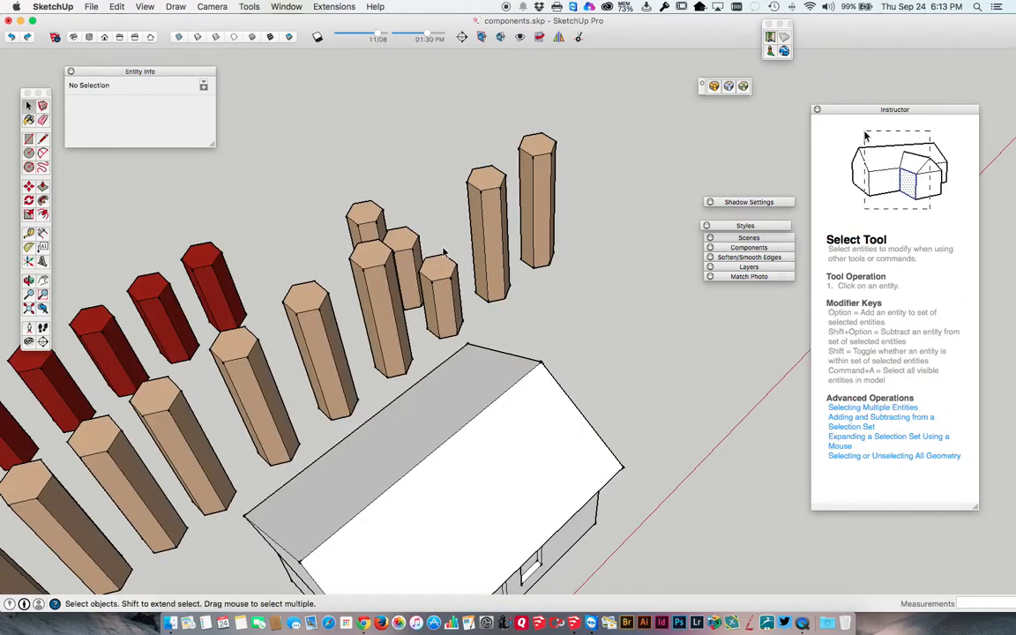
Open the middle unique column component and push its top face down to a short stub.
middle_click_drag(449, 275, 437, 222)
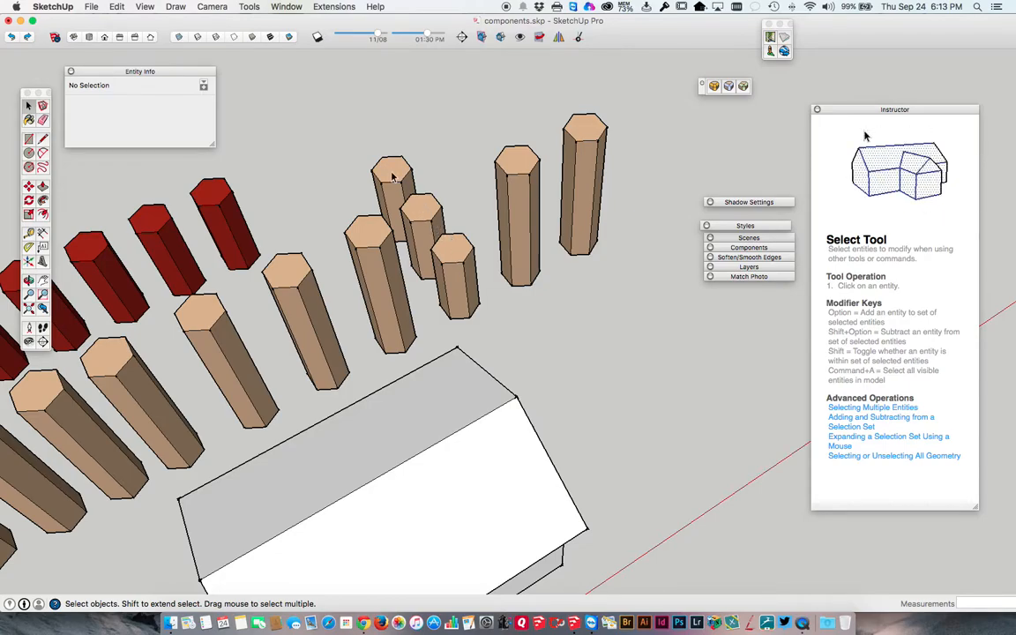
double_click(415, 213)
key("p")
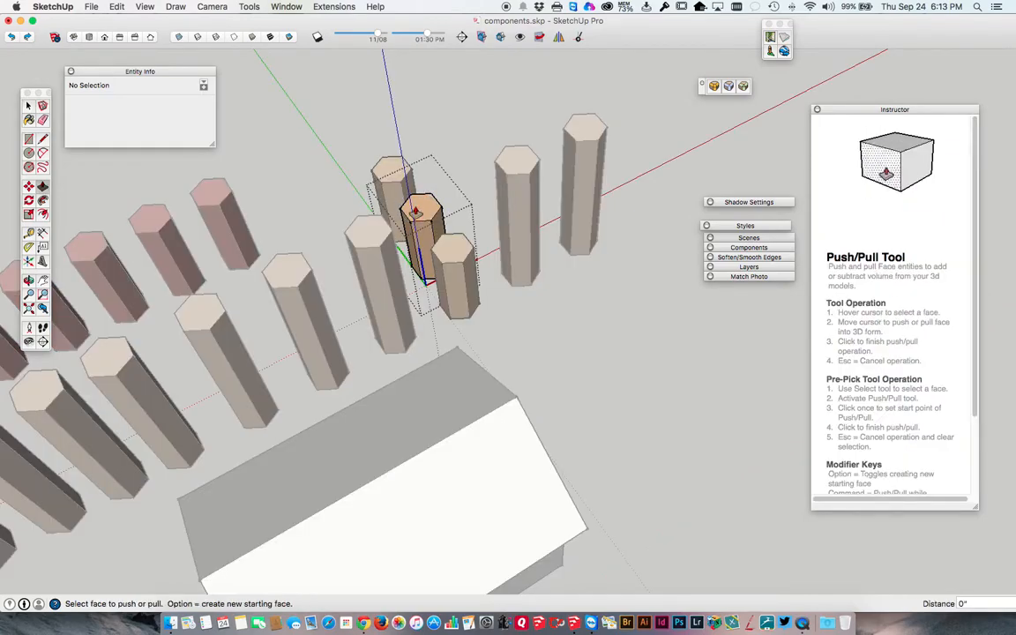
left_click_drag(414, 214, 428, 251)
key("space")
key("Escape")
Explode the tall second-to-last tan column component and turn its loose geometry into a group.
left_click(524, 166)
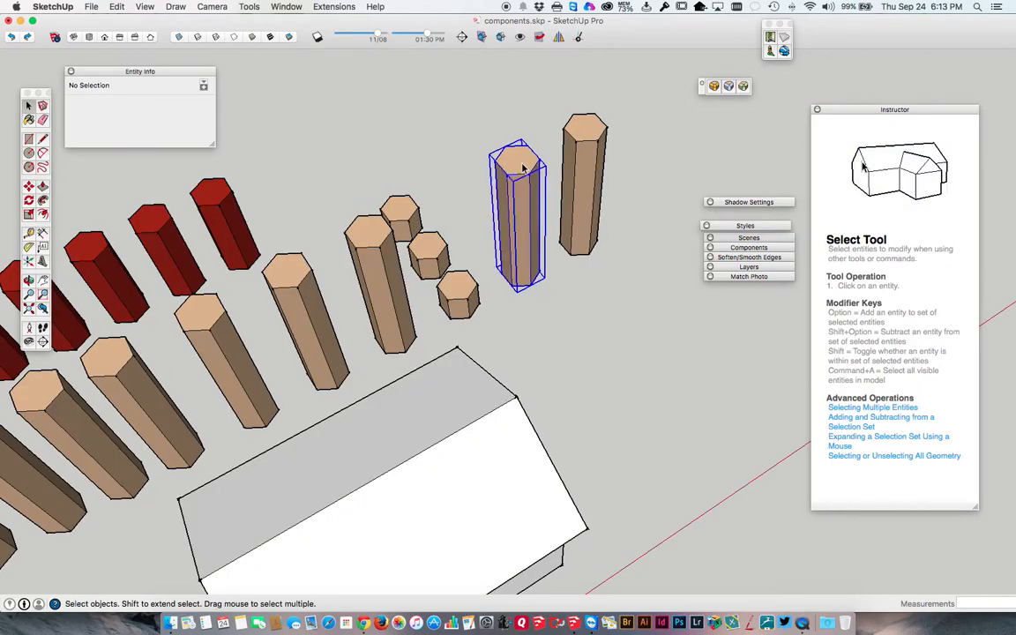
key("m")
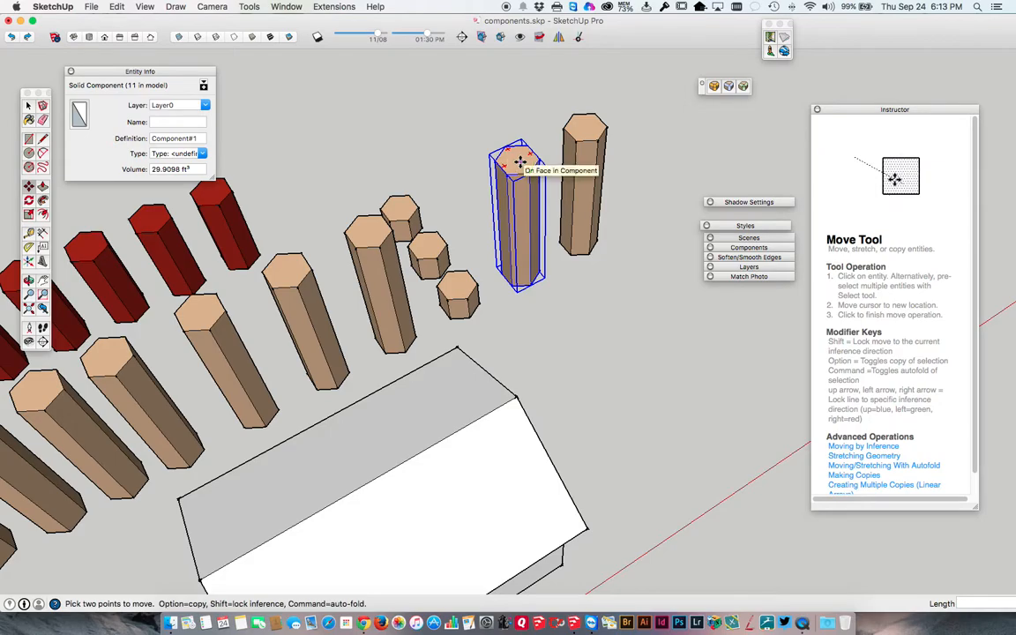
right_click(522, 165)
left_click(549, 243)
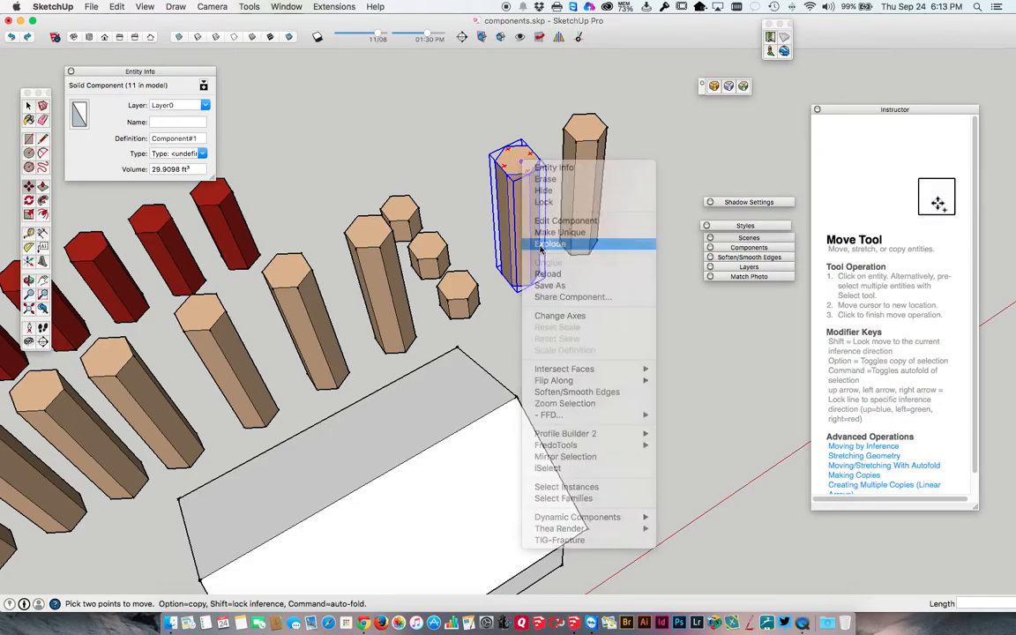
right_click(516, 155)
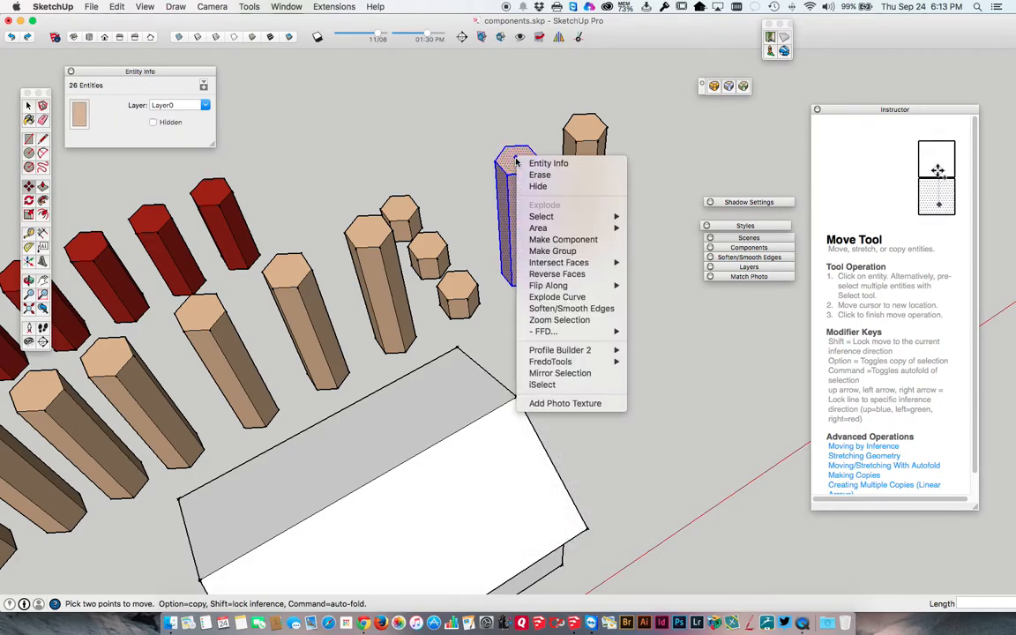
left_click(532, 254)
key("q")
key("space")
left_click(446, 160)
Collapse the Instructor and Entity Info windows, then select the first tan column in the row.
middle_click_drag(410, 179, 428, 194)
scroll(384, 168, "down", 5)
scroll(427, 193, "up", 4)
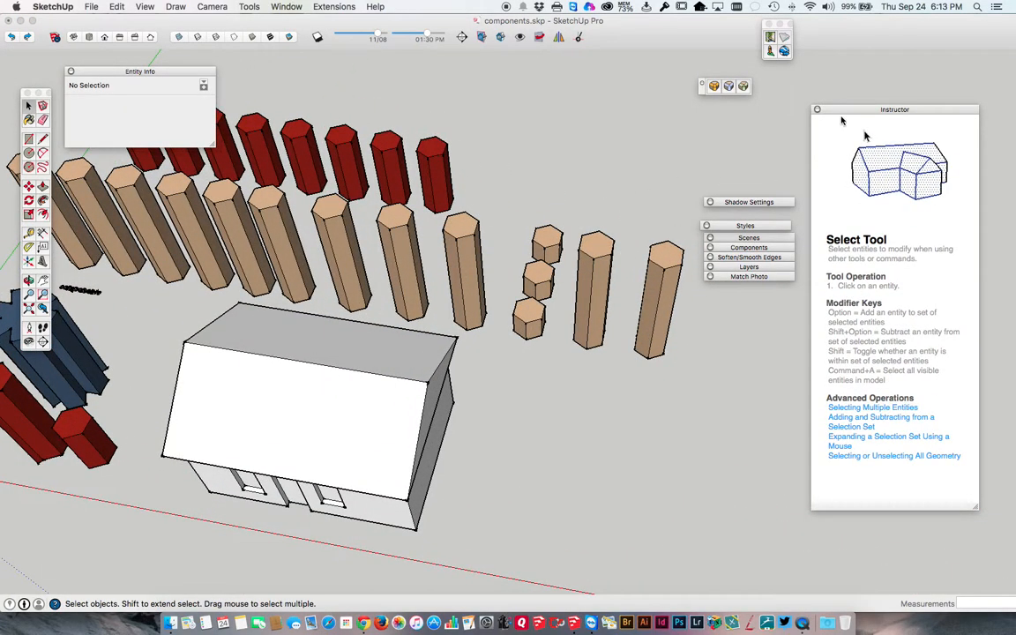
left_click(844, 111)
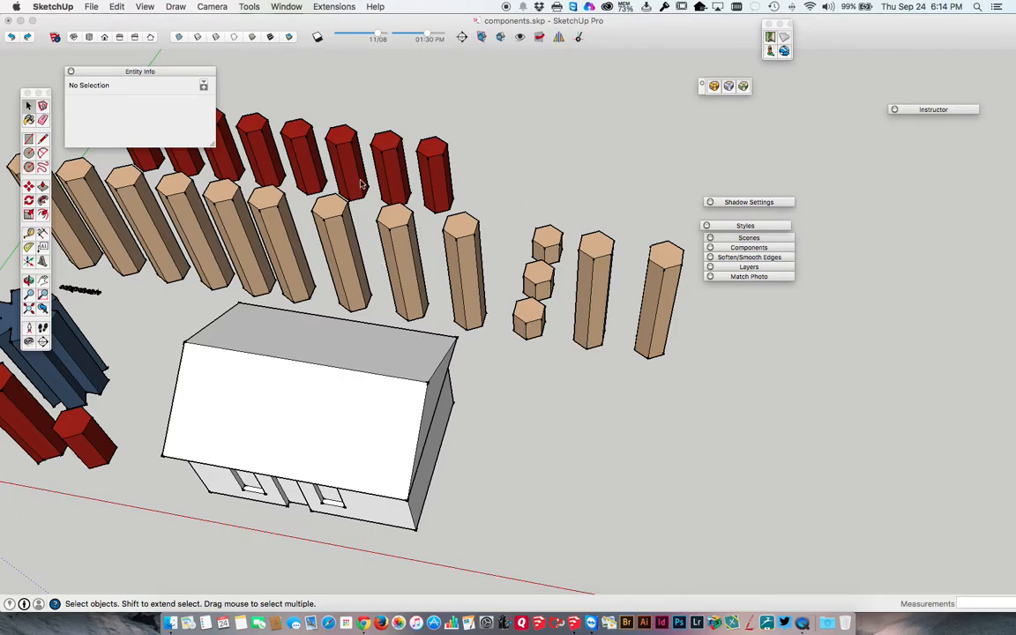
middle_click_drag(338, 187, 401, 177)
middle_click_drag(378, 178, 353, 200)
scroll(353, 199, "up", 2)
left_click(413, 203)
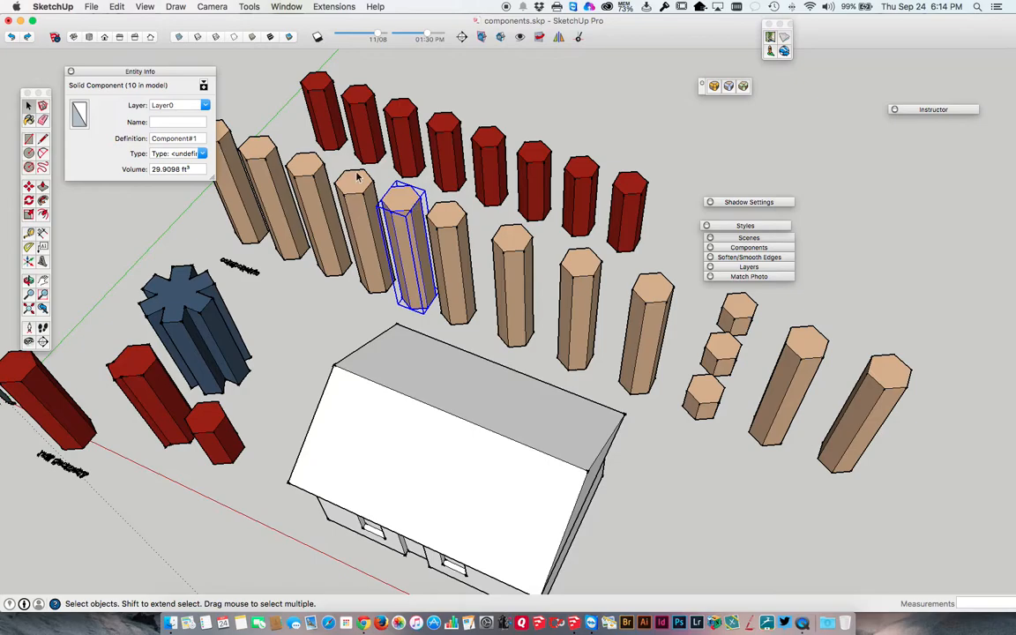
left_click(132, 72)
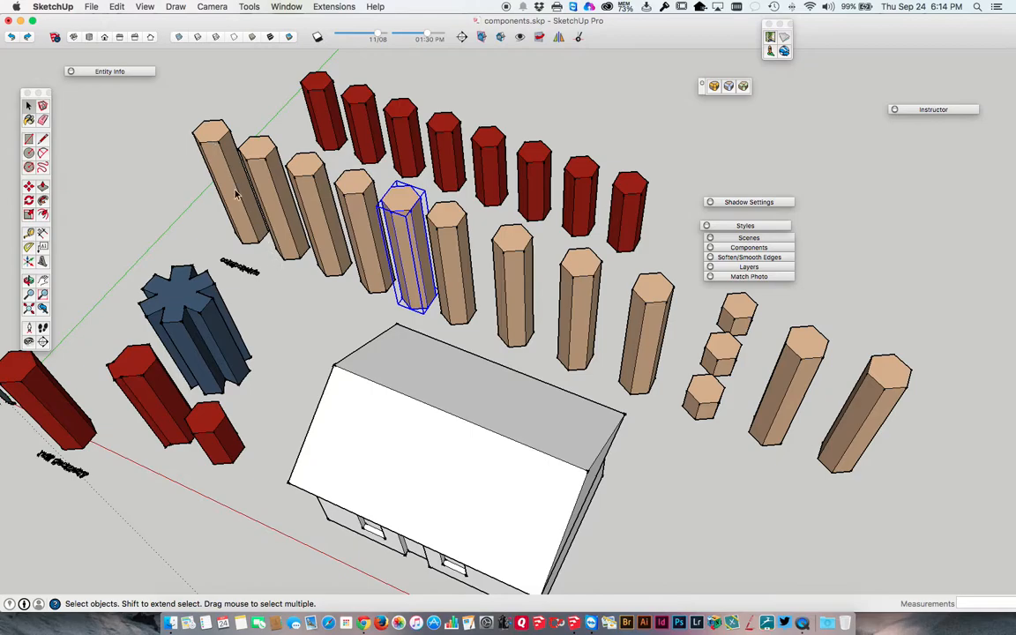
left_click(210, 137)
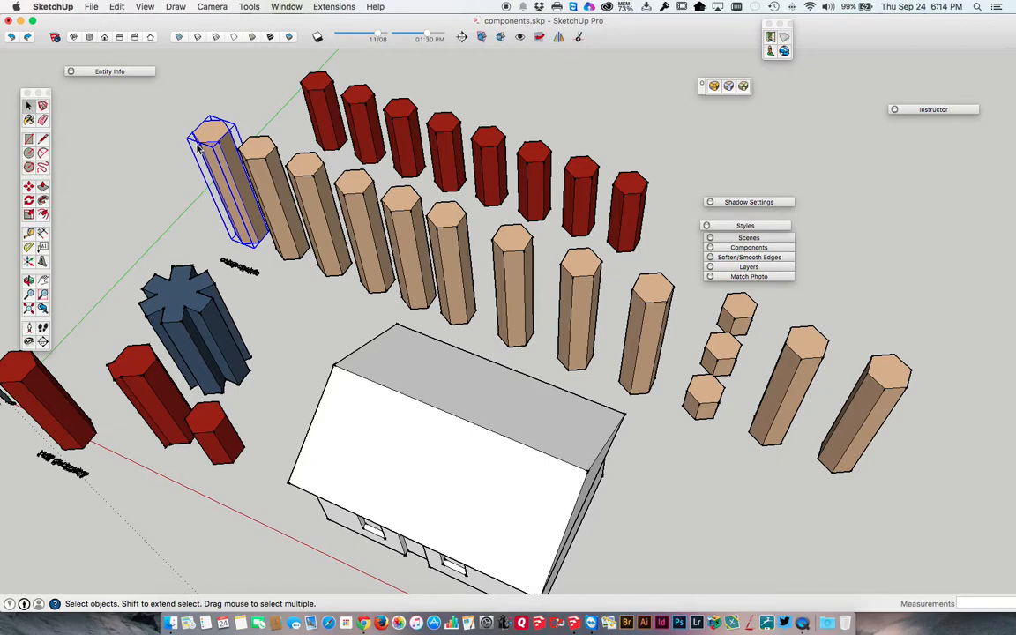
Draw a rectangle about 9 3/16 by 3 5/16 inches on open ground before the house and pull it up into an upright block.
scroll(305, 216, "up", 1)
middle_click_drag(306, 216, 203, 139, "shift")
scroll(219, 163, "down", 4)
scroll(221, 166, "up", 1)
scroll(225, 215, "down", 1)
middle_click_drag(224, 215, 458, 99, "shift")
left_click(28, 138)
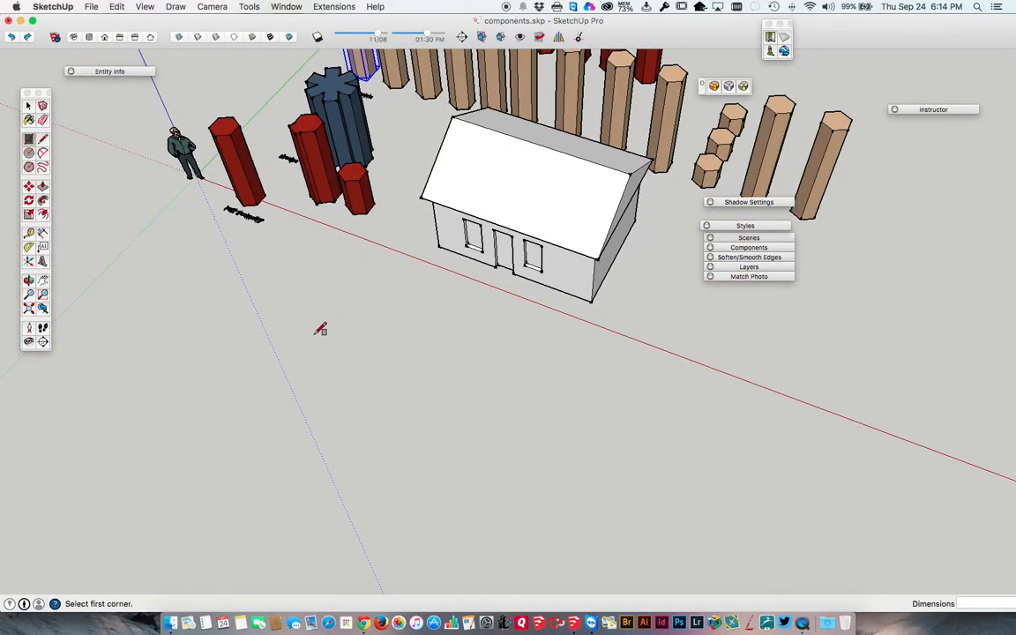
scroll(318, 318, "up", 2)
scroll(317, 313, "up", 3)
left_click(294, 306)
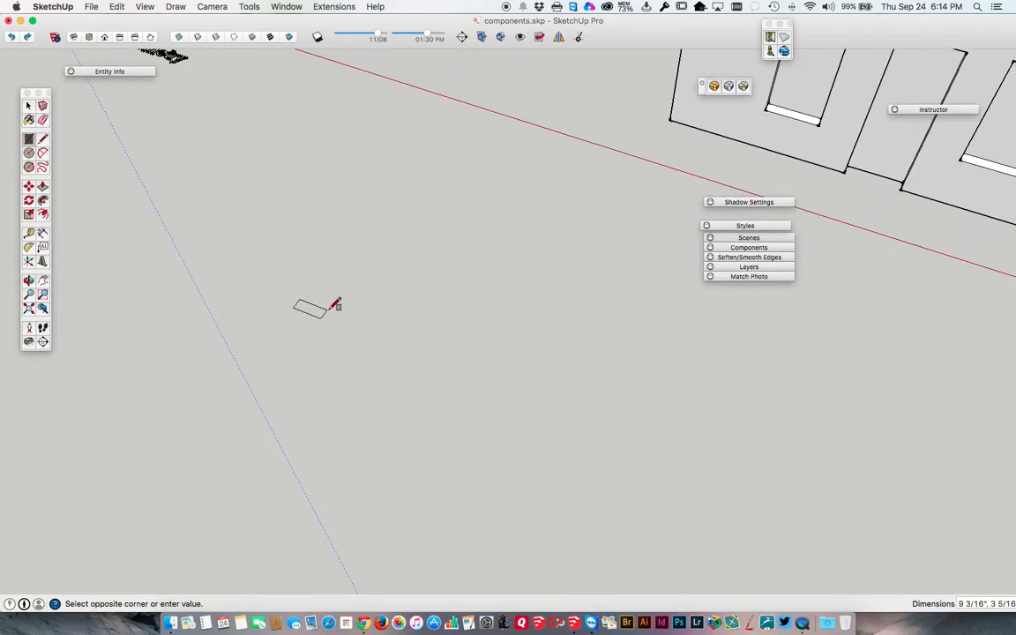
left_click(335, 307)
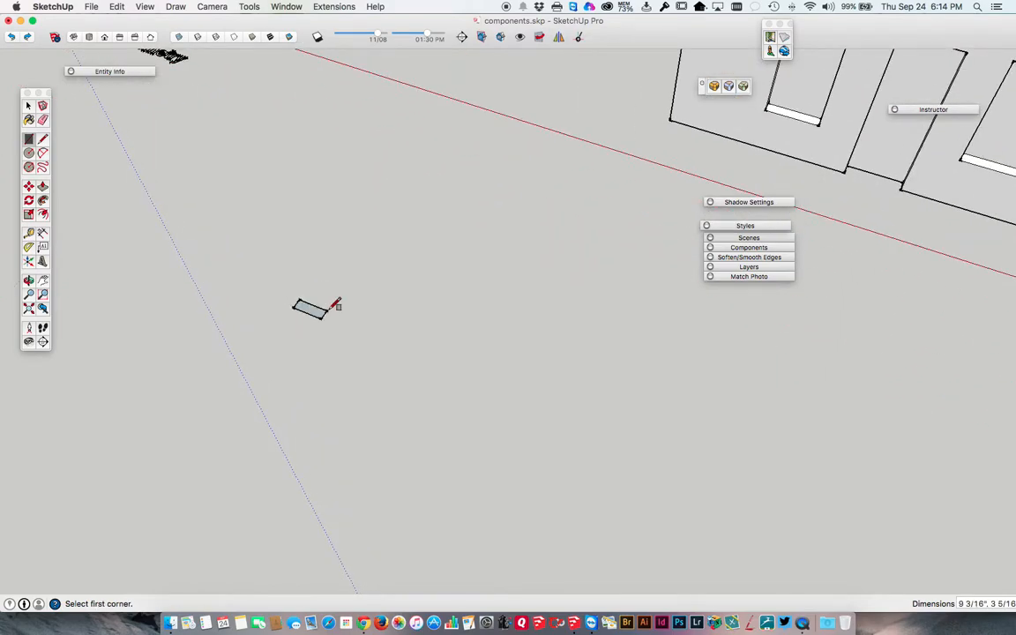
key("p")
left_click_drag(308, 312, 287, 192)
key("space")
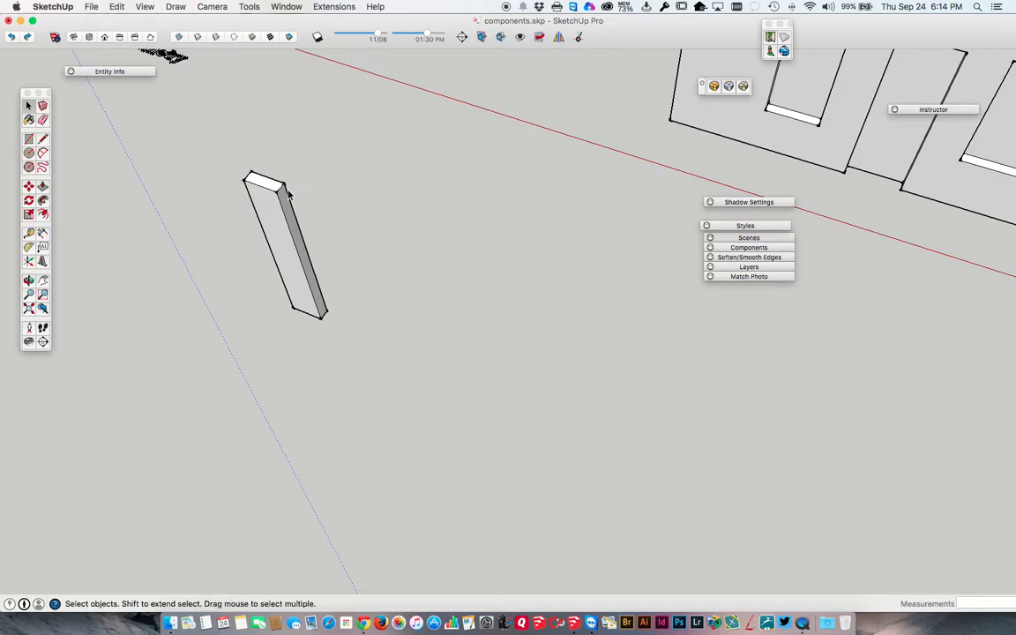
Draw a second, larger rectangle about 1' 1 1/2" long beside the block and pull it up by the same distance.
left_click(30, 139)
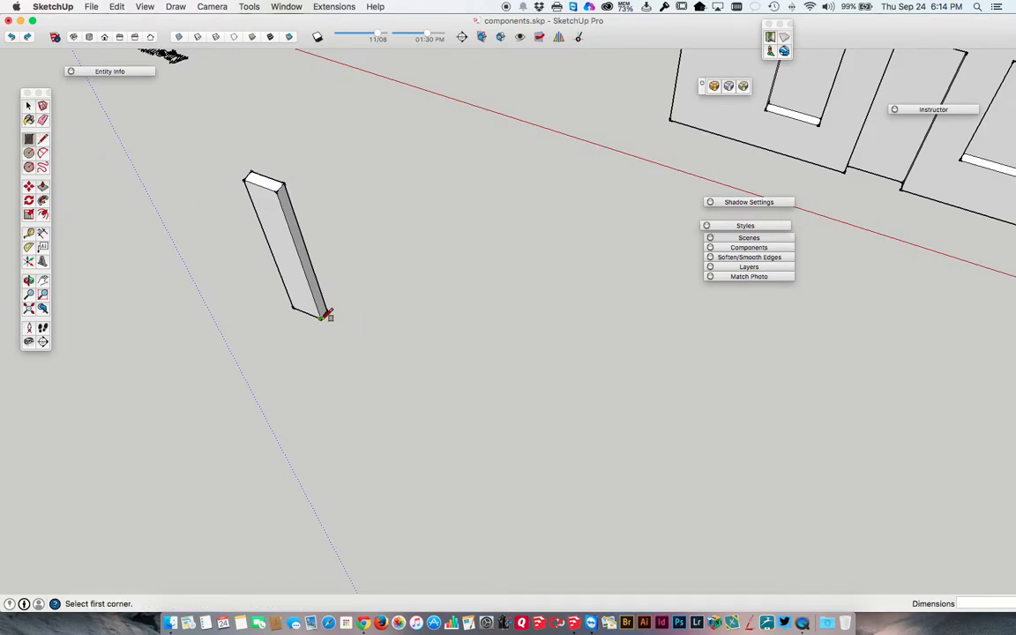
left_click(343, 331)
left_click(394, 339)
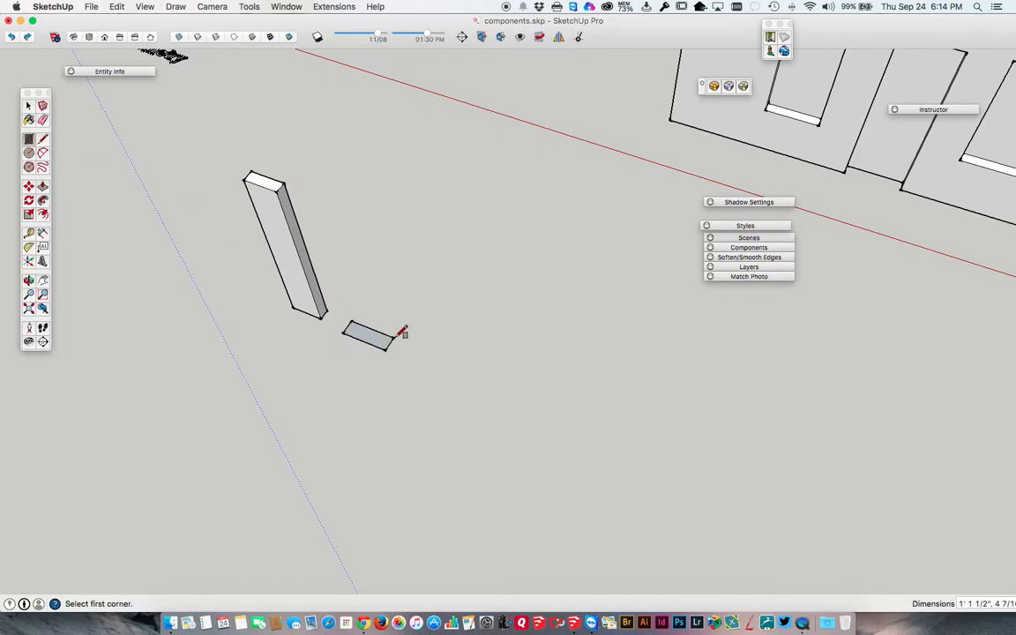
key("p")
double_click(362, 344)
key("space")
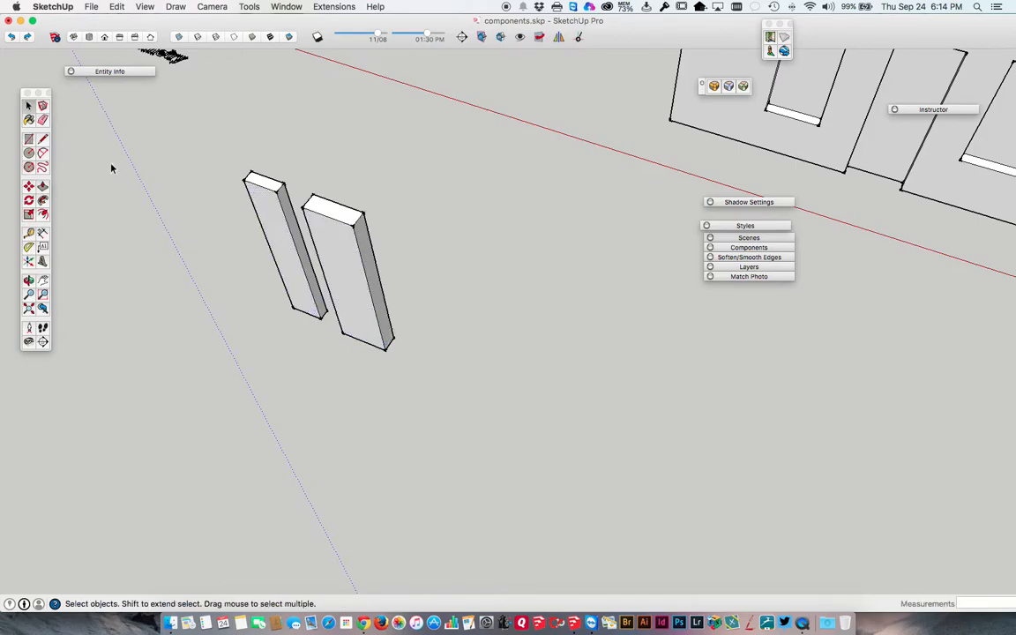
Copy the larger block with all its loose geometry along the row and array it as x4 evenly spaced copies.
left_click(29, 139)
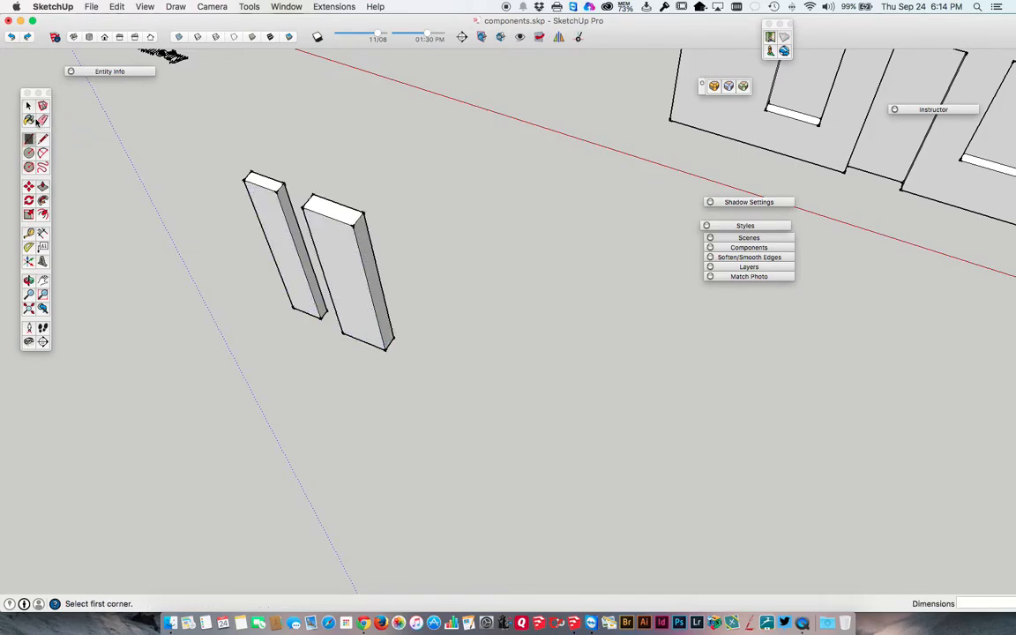
left_click(28, 106)
left_click(351, 294)
triple_click(351, 294)
key("m")
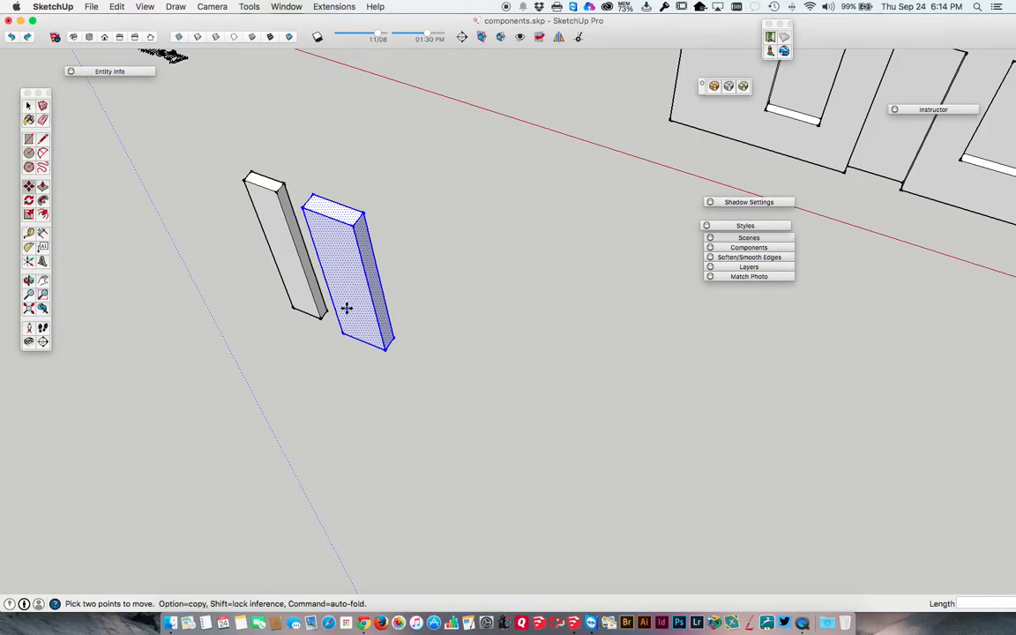
left_click(344, 332)
key("alt")
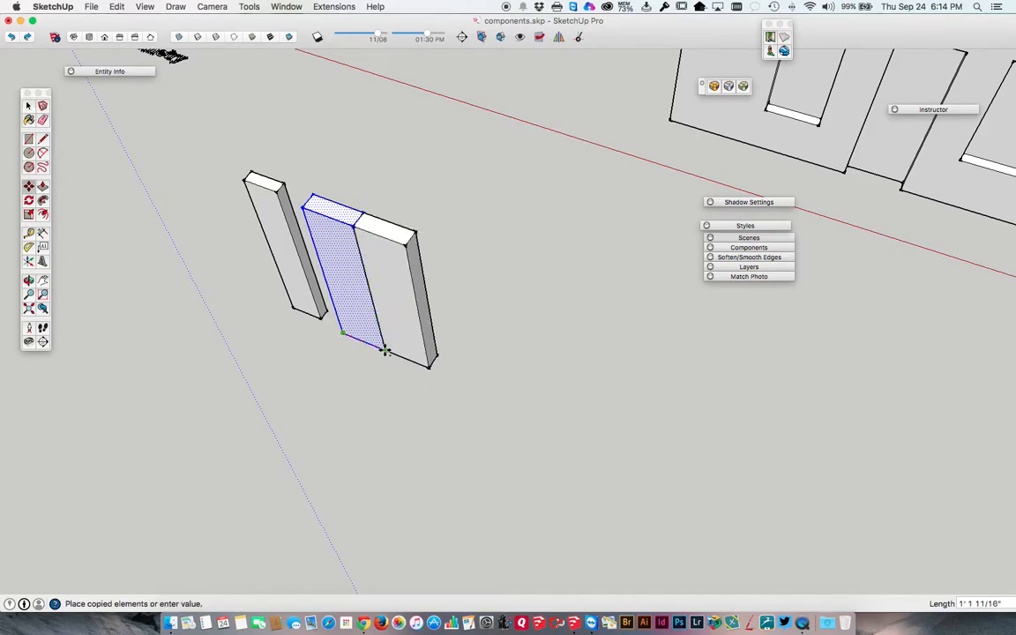
left_click(405, 358)
type("4x")
key("Return")
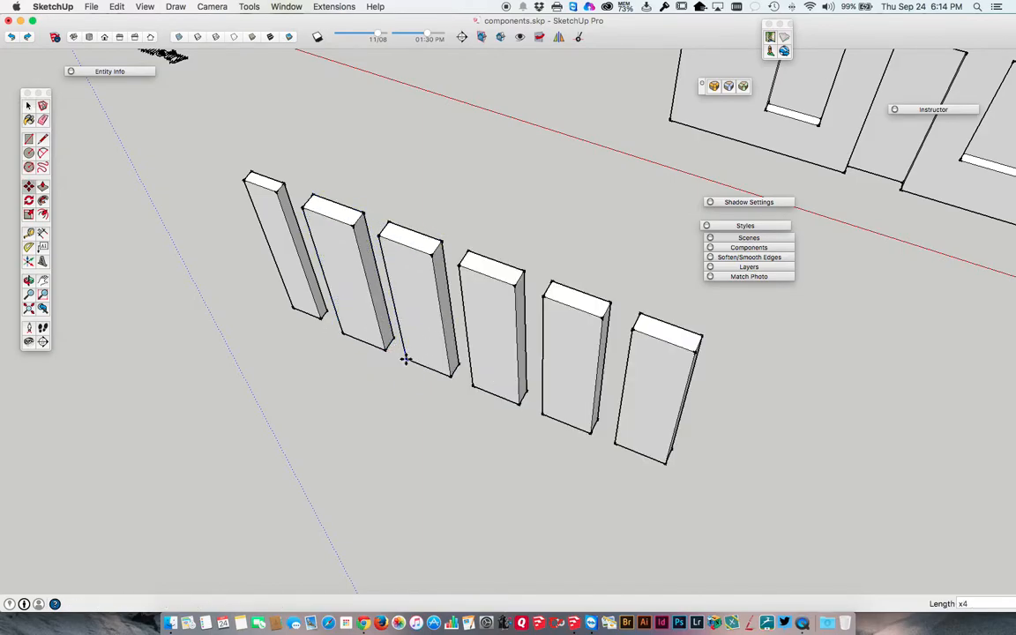
Make the last block in the row a component, replacing the selected loose geometry.
key("space")
triple_click(648, 401)
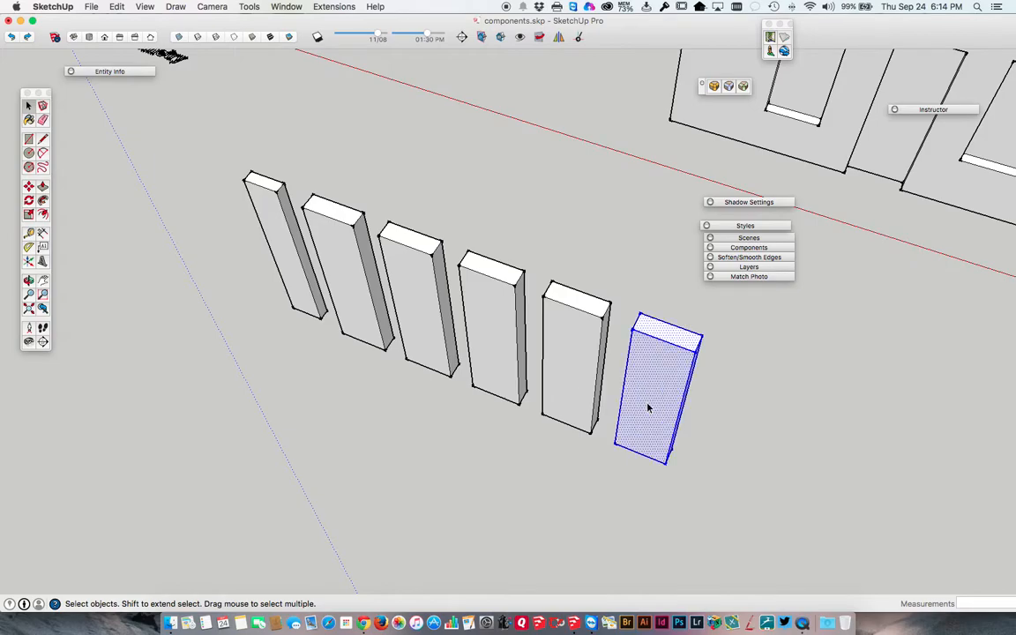
right_click(654, 399)
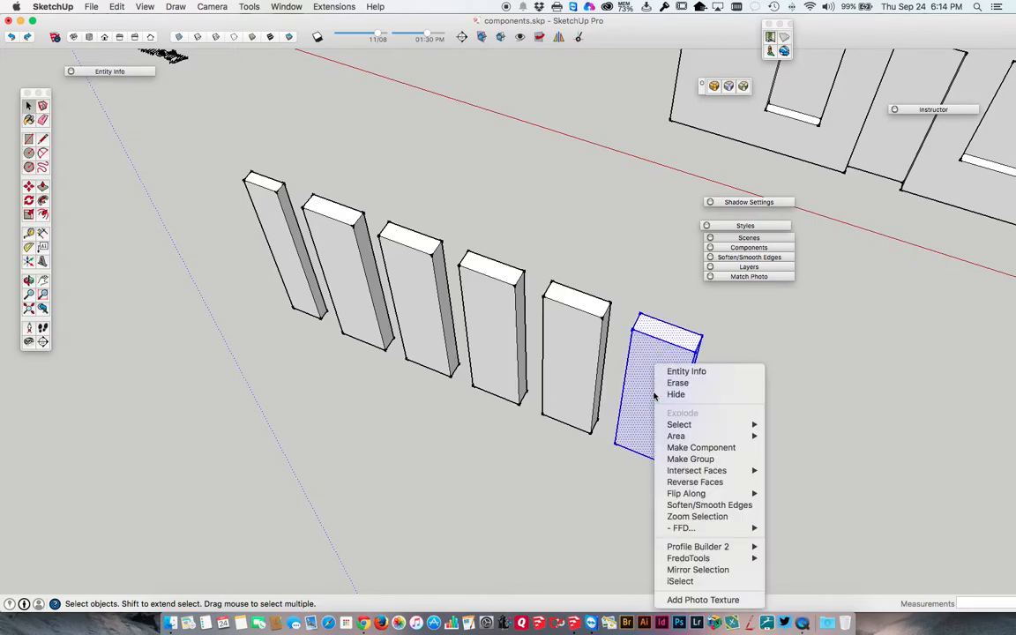
left_click(677, 449)
left_click(618, 275)
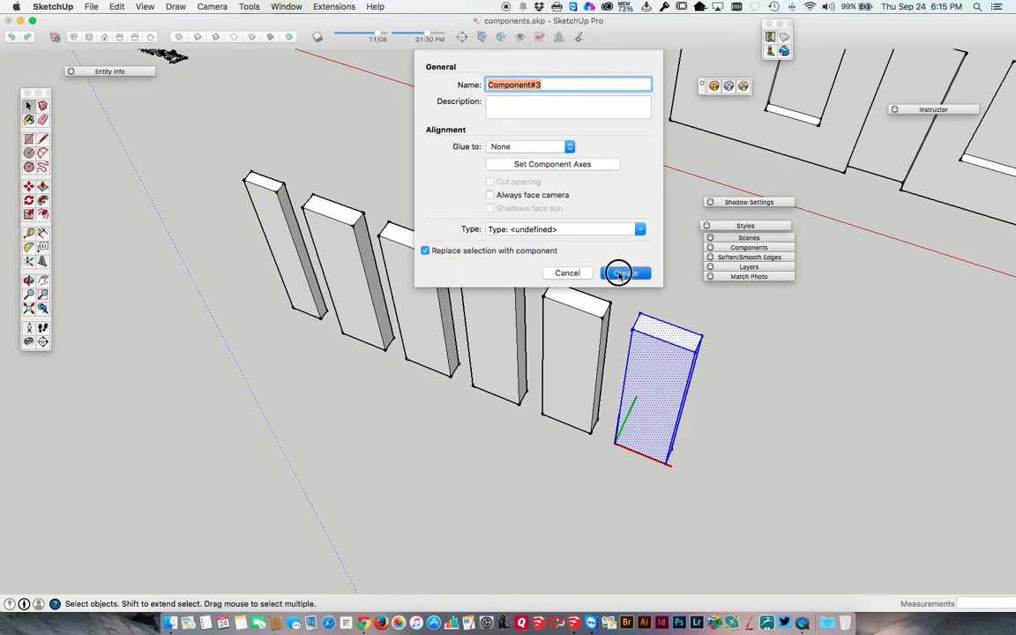
Make the second-to-last block and the block before it two separate components.
triple_click(570, 340)
right_click(571, 340)
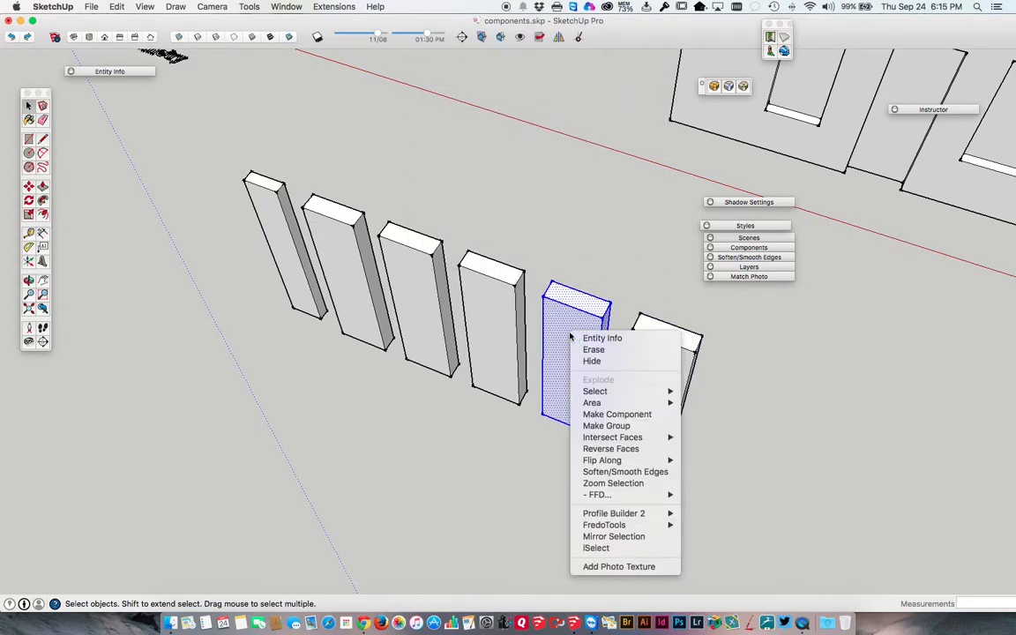
left_click(596, 415)
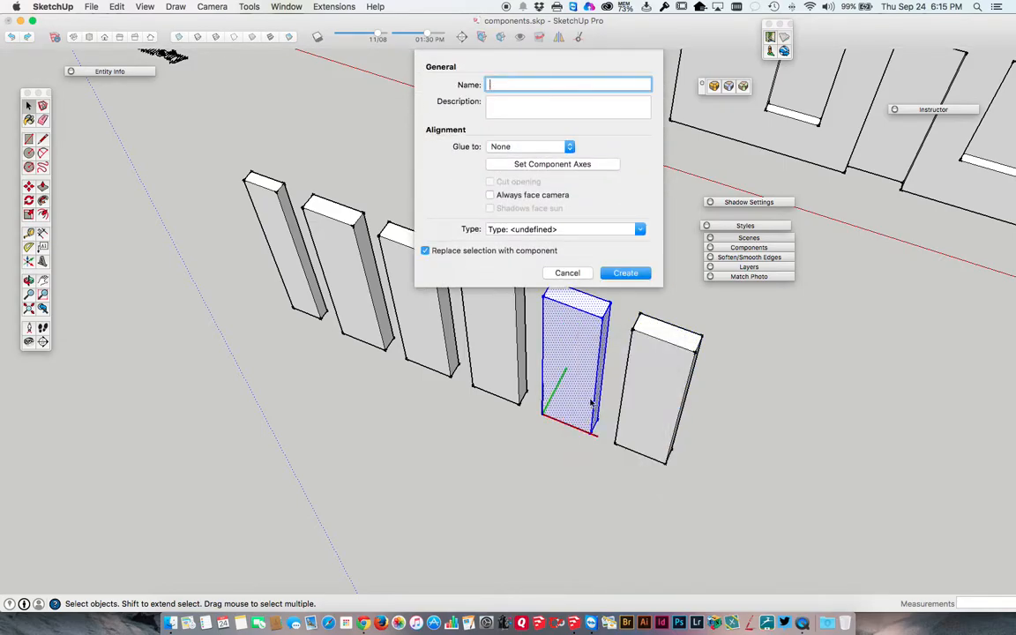
left_click(617, 274)
triple_click(491, 314)
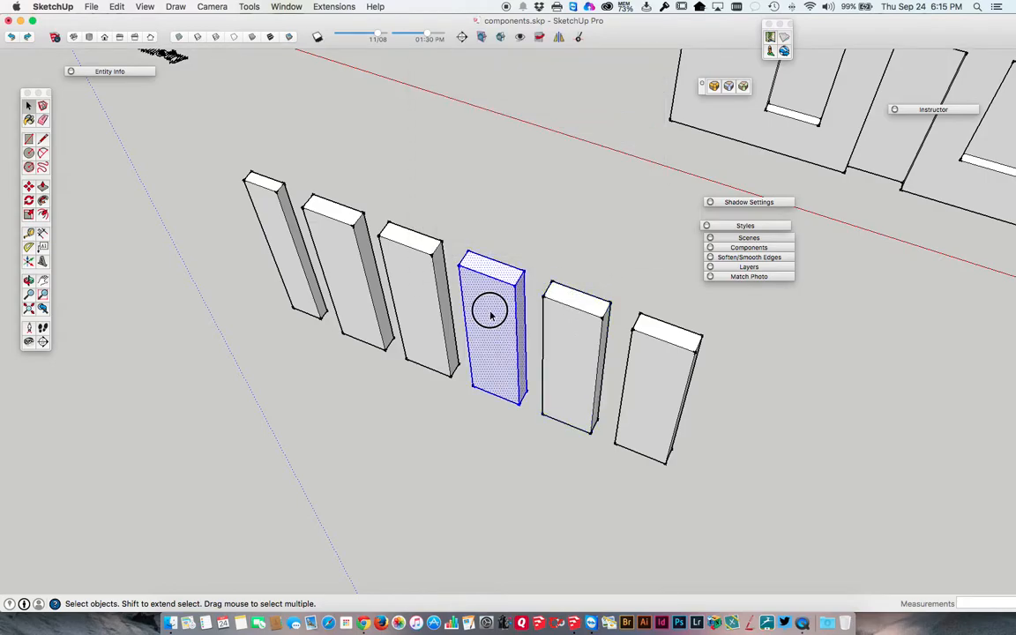
right_click(490, 314)
left_click(513, 391)
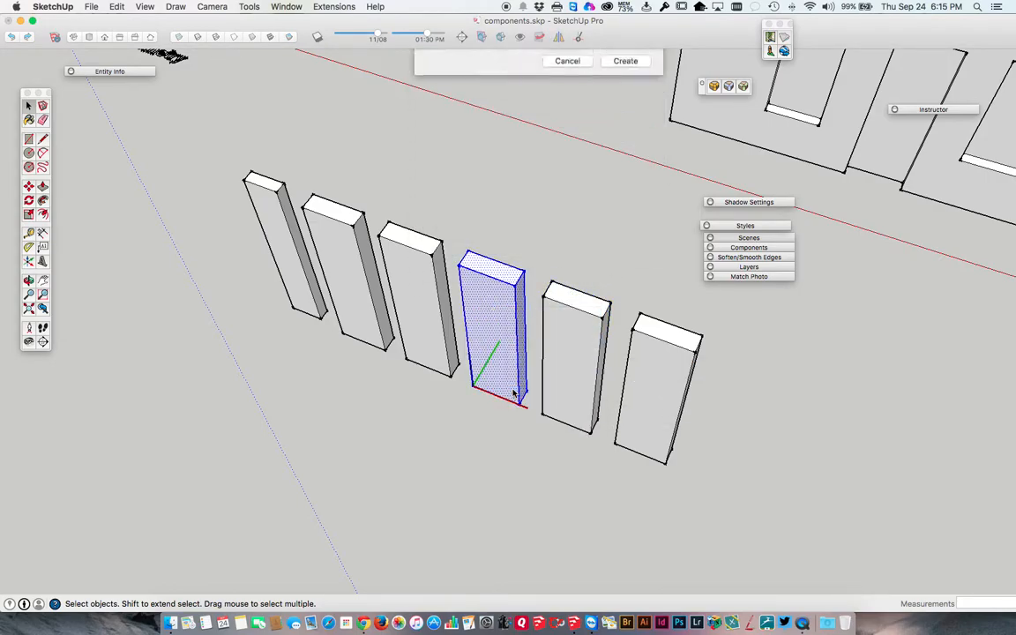
left_click(622, 273)
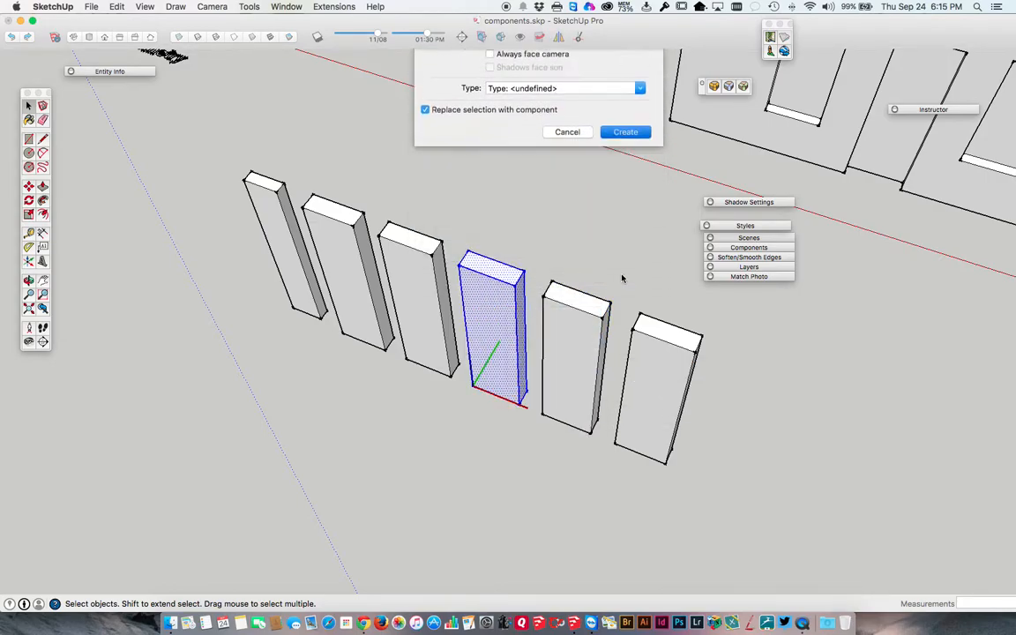
Expand Entity Info, place it above the row, and compare the component definitions of the last three blocks.
left_click(503, 273)
left_click(561, 316)
left_click(649, 348)
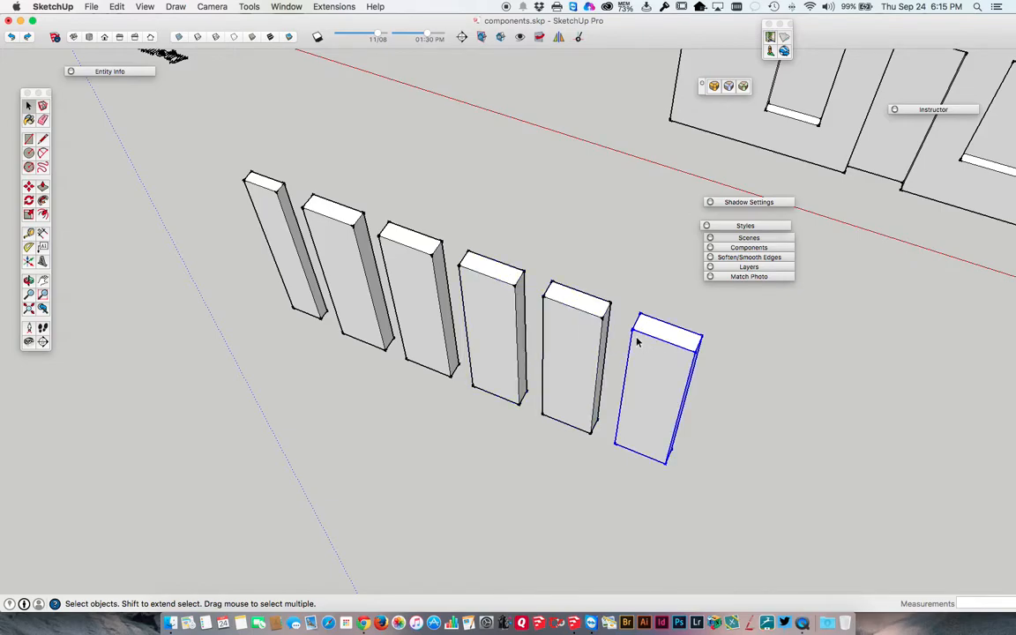
left_click(128, 71)
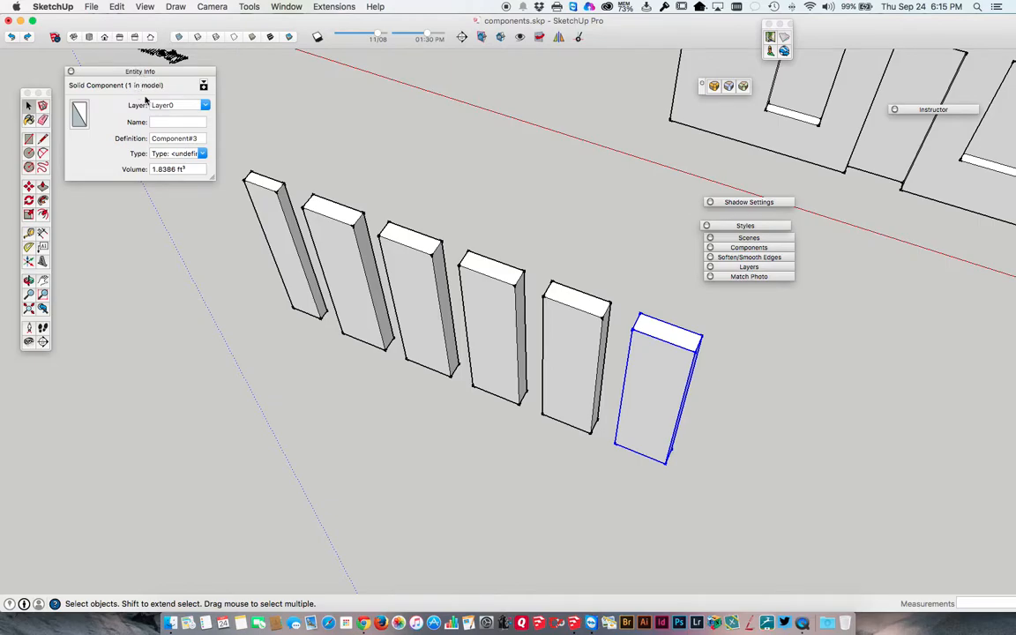
left_click_drag(130, 78, 498, 118)
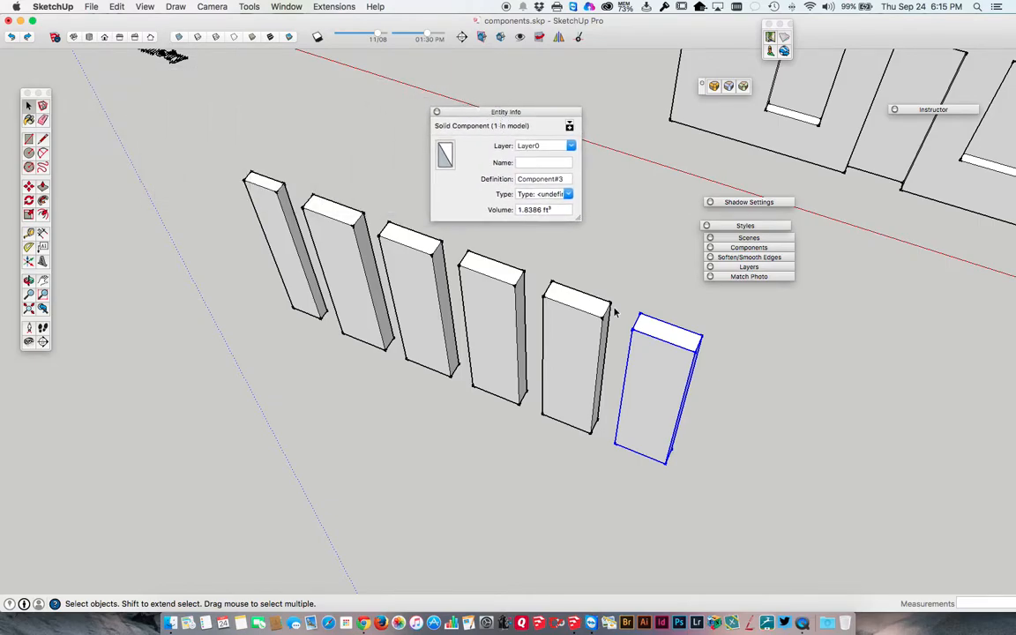
left_click(587, 323)
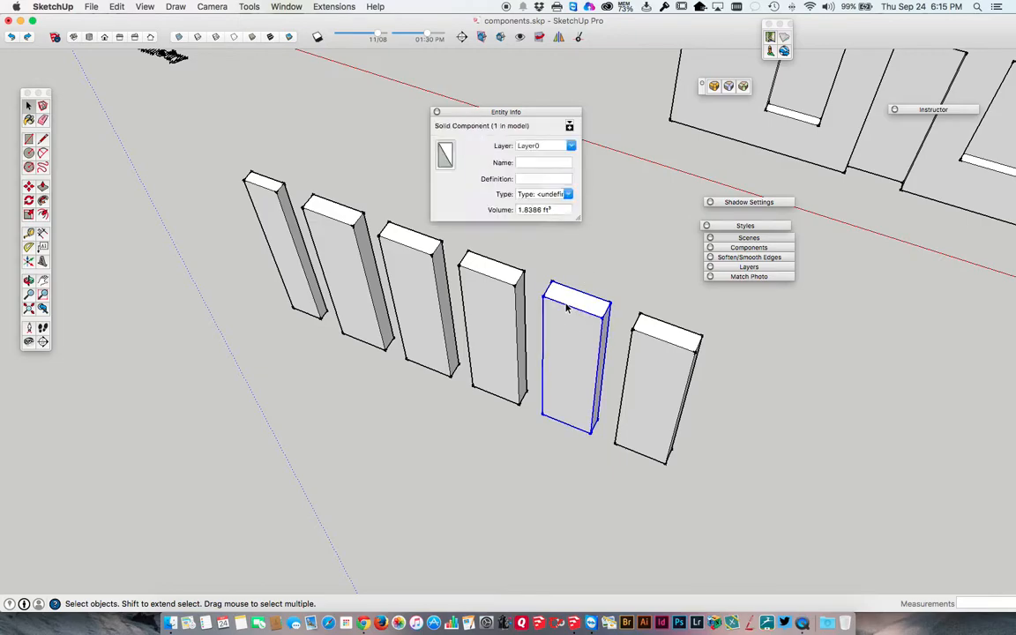
left_click(494, 280)
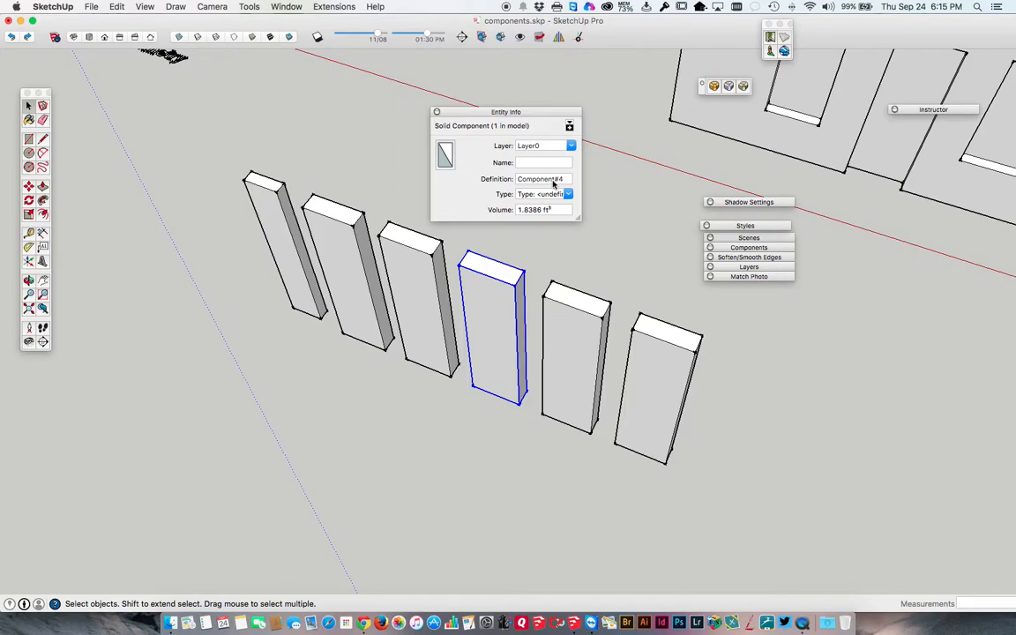
left_click(579, 315)
left_click(513, 288)
left_click(603, 339)
left_click(648, 358)
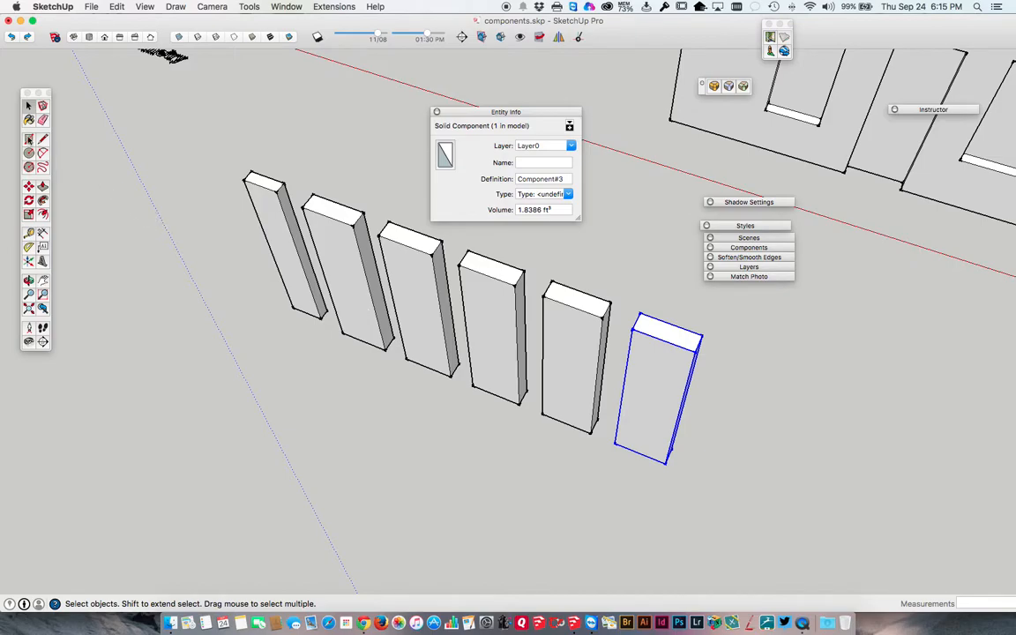
Draw a rectangle about 1' 1 11/16" long in front of the row and pull it up by the previous Push/Pull distance.
left_click(28, 140)
scroll(188, 290, "up", 5)
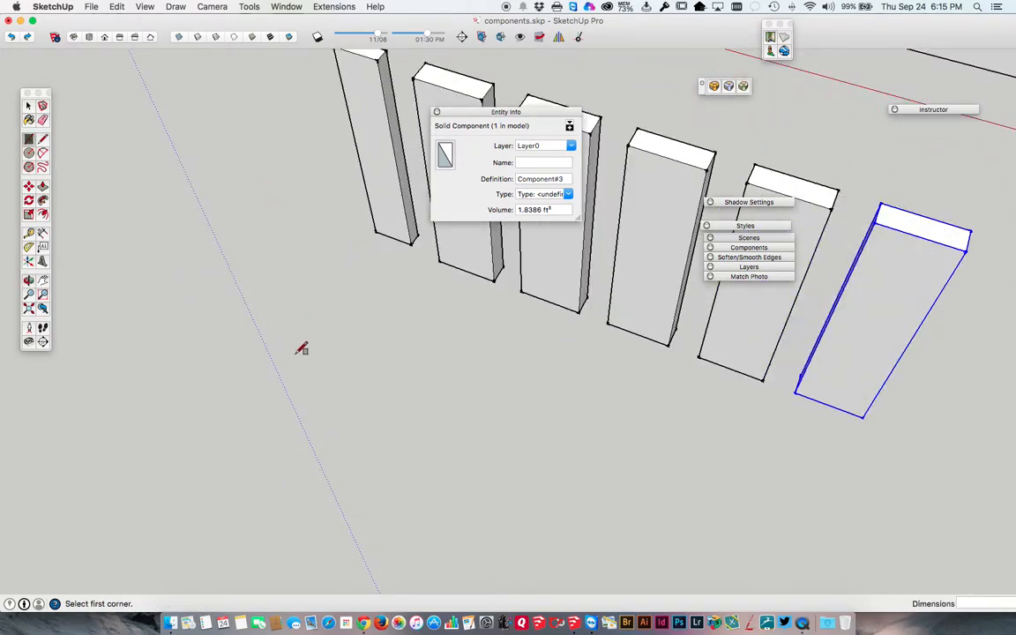
left_click(292, 369)
left_click(351, 394)
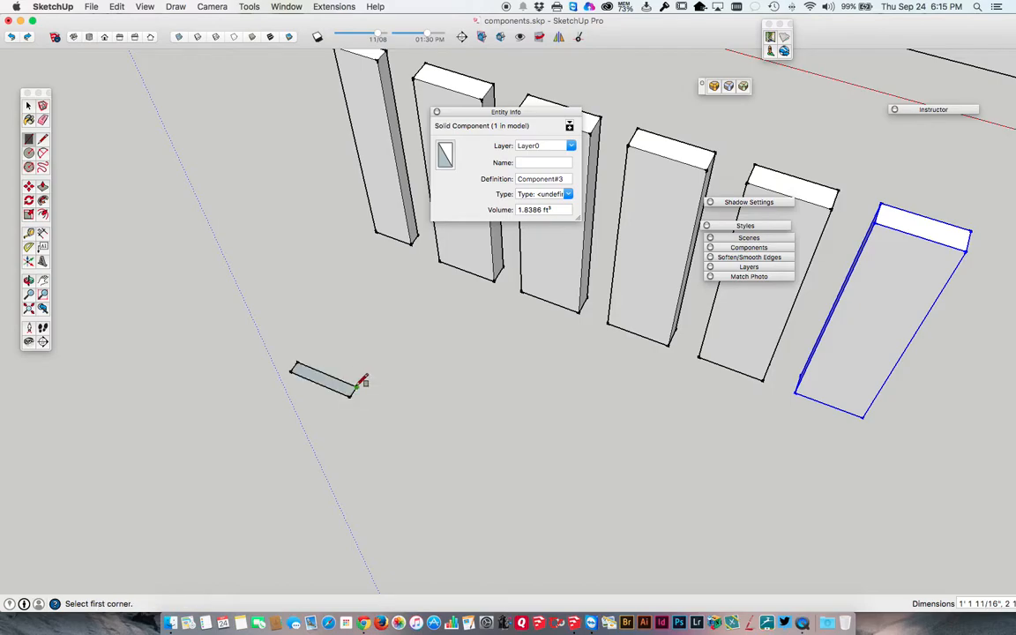
key("p")
double_click(322, 388)
Make the new front block a component and move Entity Info clear of the blocks.
key("space")
left_click(269, 259)
triple_click(269, 259)
right_click(267, 262)
left_click(283, 342)
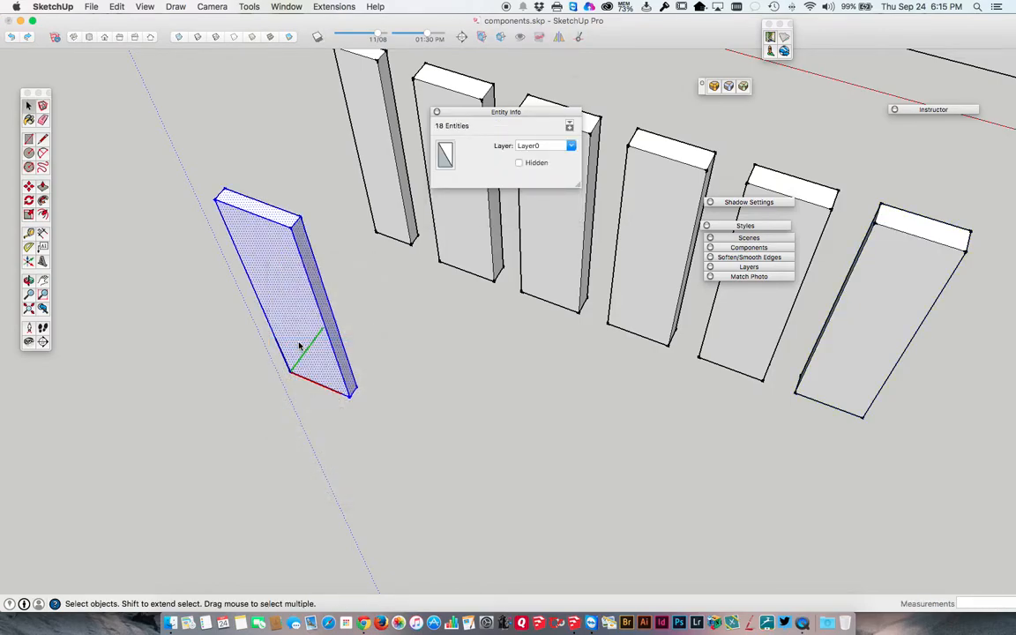
key("Return")
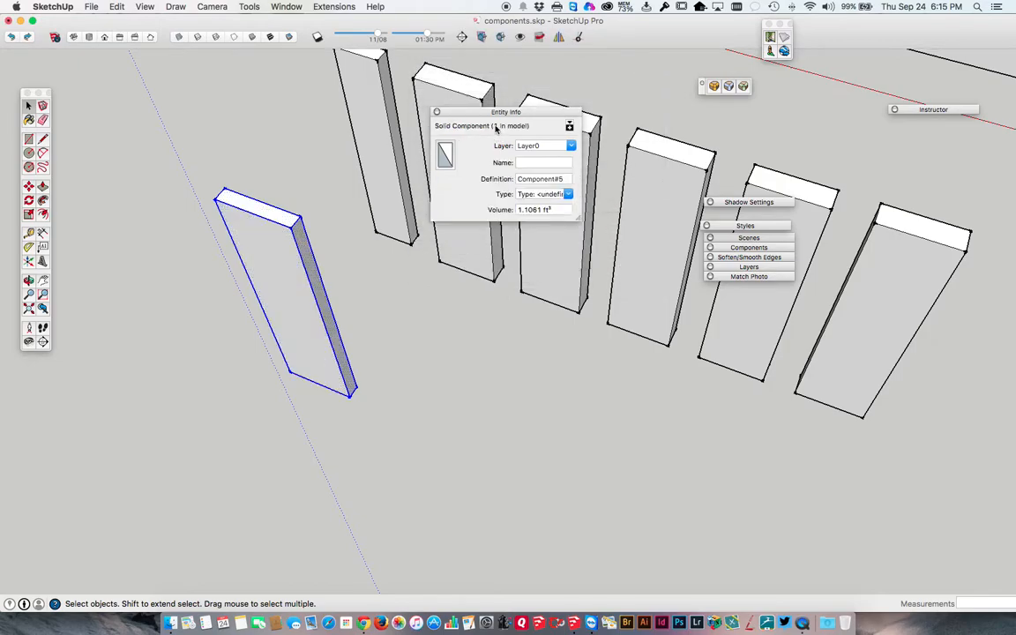
left_click_drag(476, 109, 173, 57)
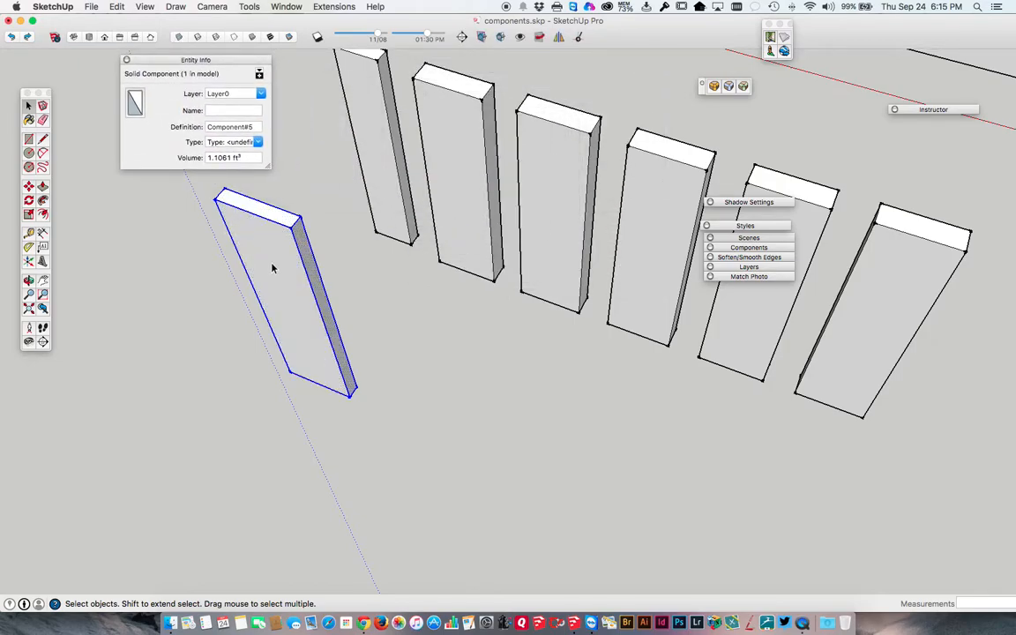
Copy the front component about 1' 7" along the red axis and array it as x5 copies.
key("m")
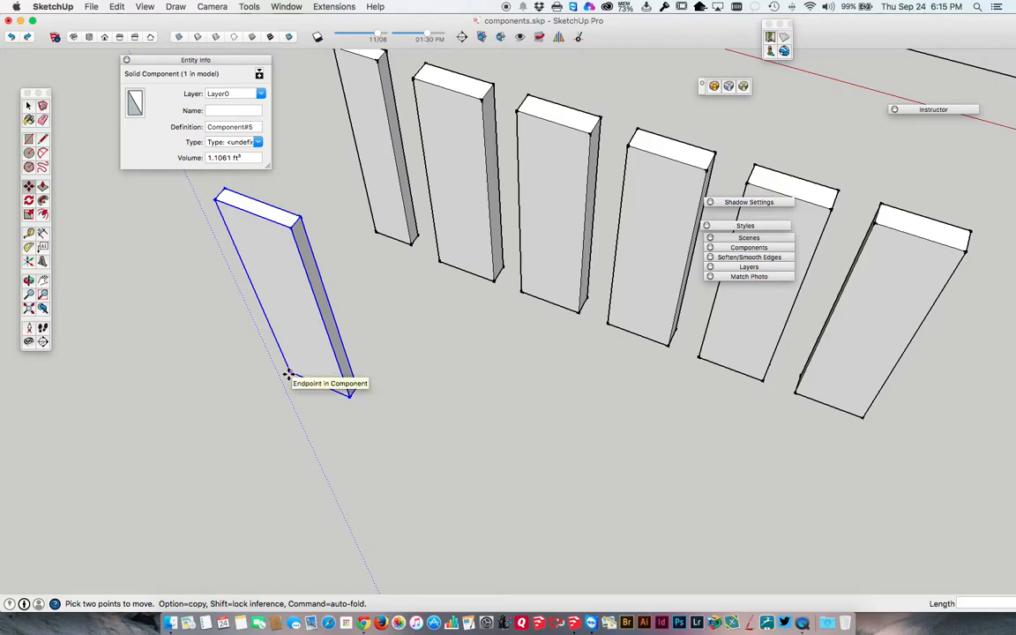
left_click(290, 375, "alt")
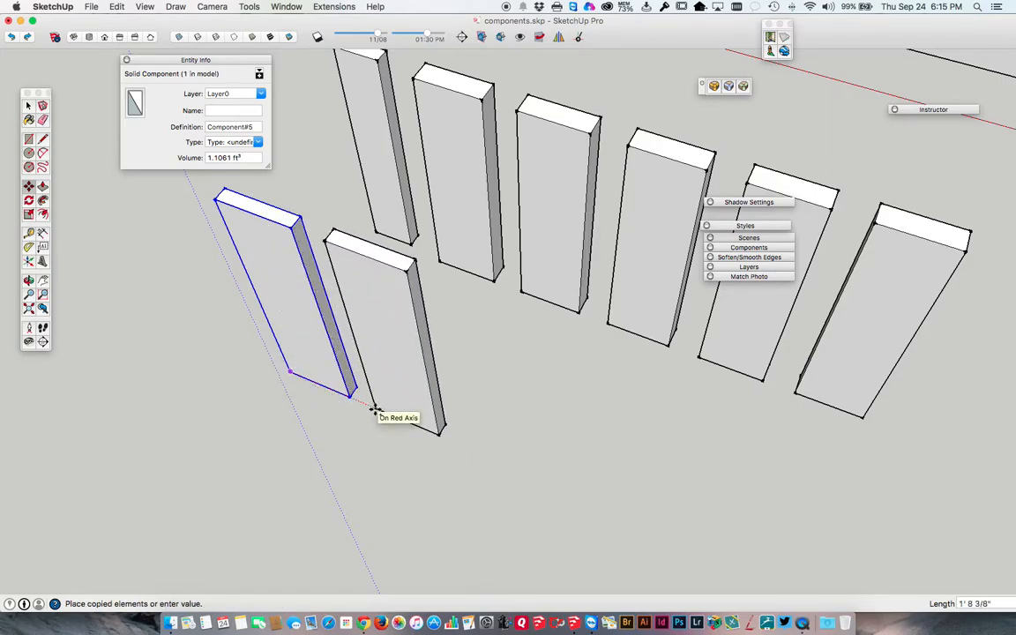
left_click(370, 405)
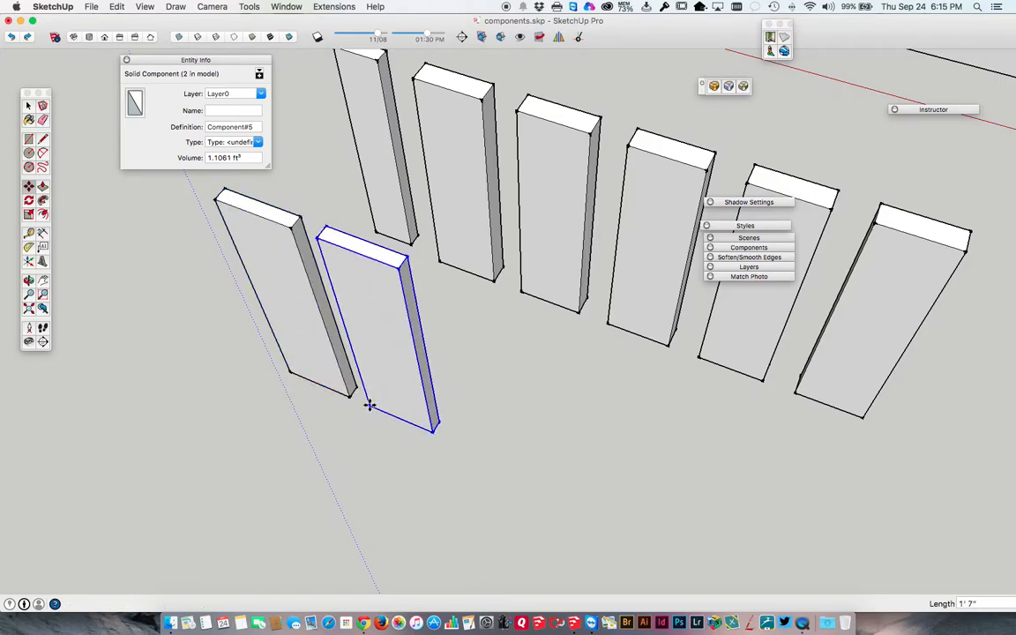
key("Return")
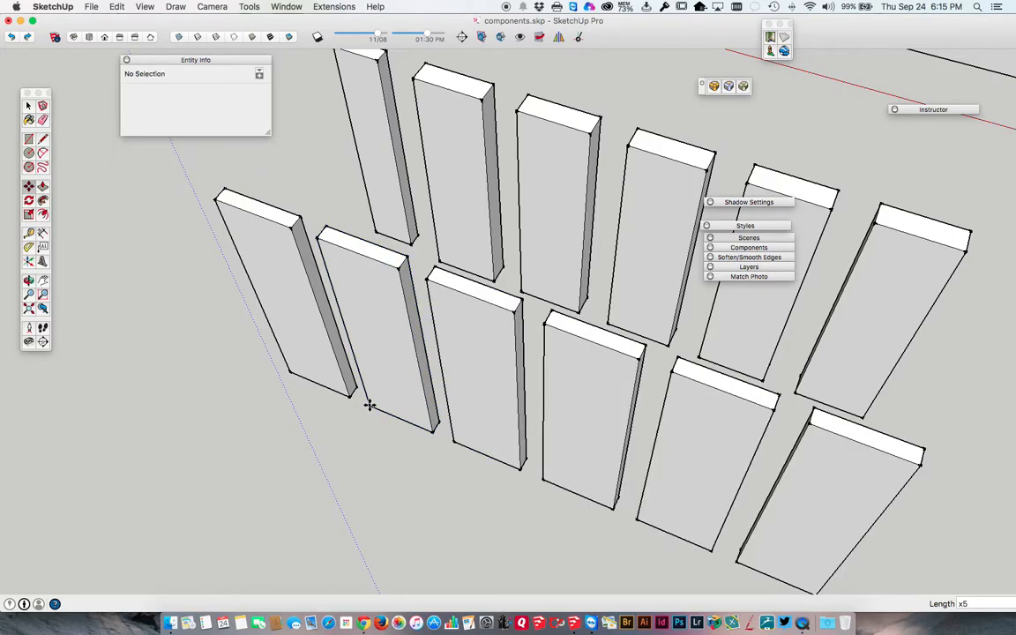
Open the second front component for editing and draw two diagonals about 10 1/8" long from its top edge's midpoint to both side edges.
key("space")
left_click(350, 298)
double_click(353, 293)
key("l")
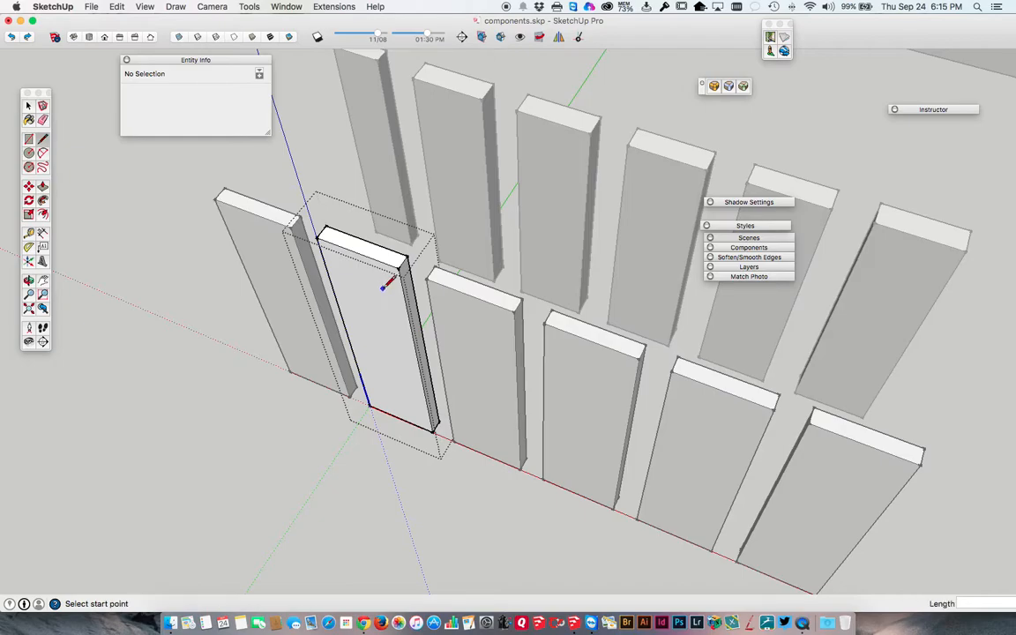
left_click(357, 253)
left_click(411, 294)
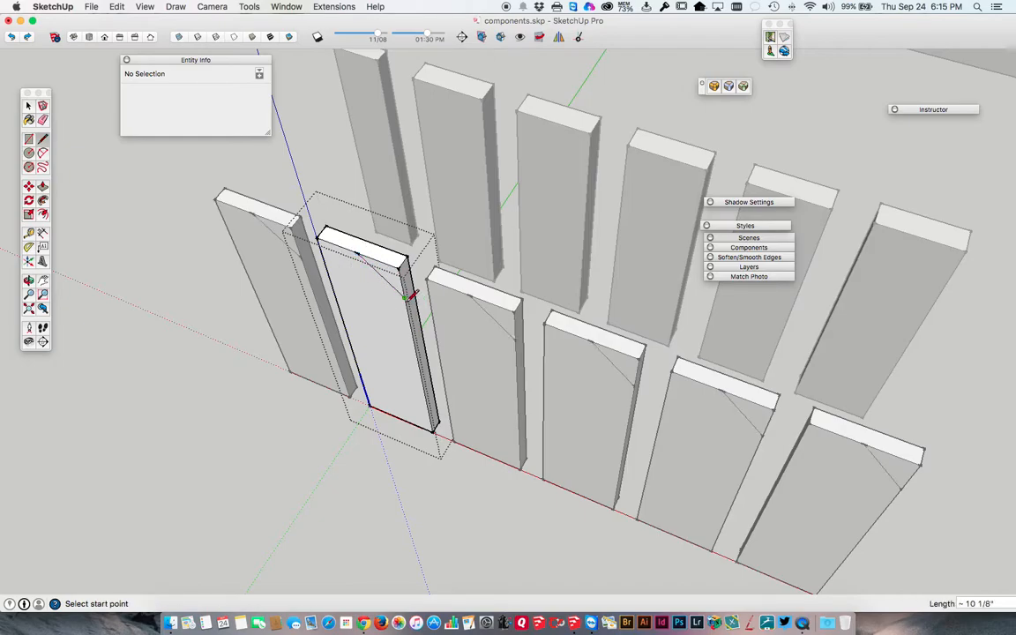
left_click(359, 255)
left_click(332, 269)
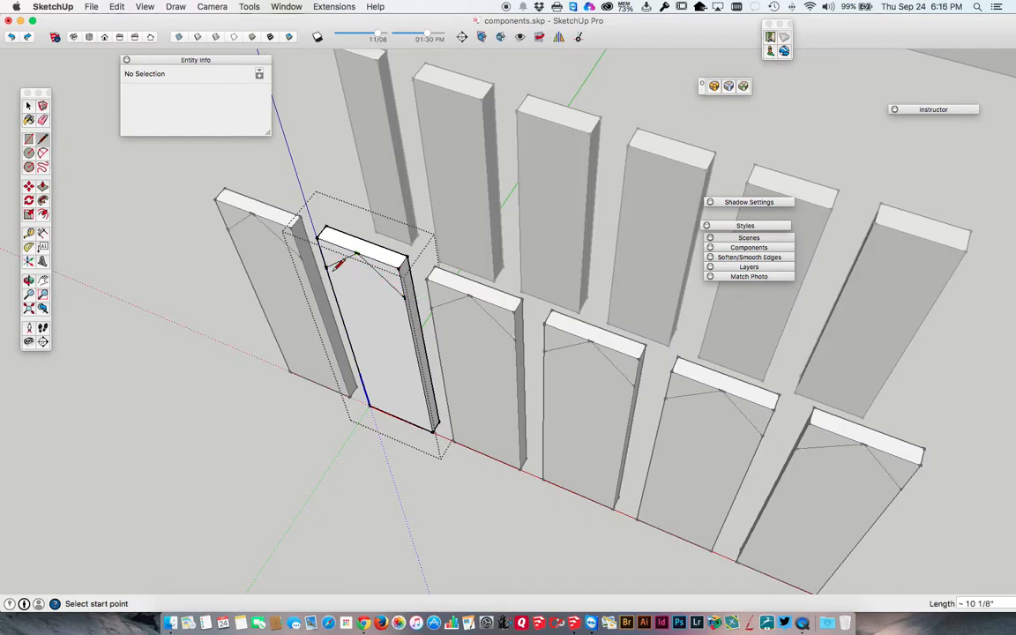
Push both top corner triangles through the block's thickness to form a pointed picket, and close the component.
key("p")
left_click_drag(374, 266, 333, 253)
double_click(334, 255)
key("space")
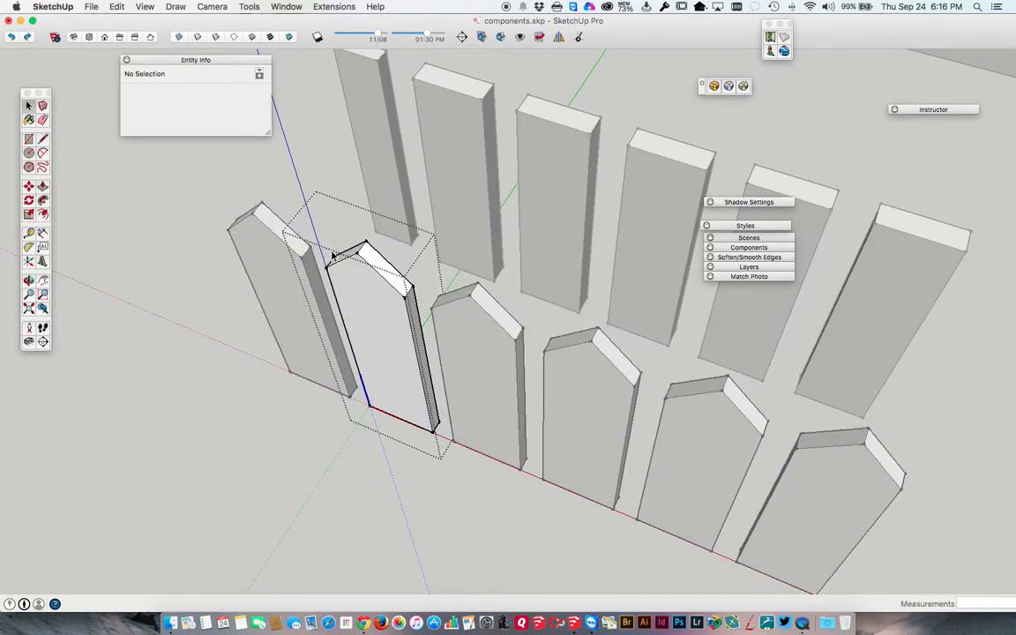
key("Escape")
Select the house's roof group and examine the two picket rows and the house from several angles.
scroll(335, 273, "down", 5)
middle_click_drag(435, 348, 343, 362)
scroll(344, 362, "down", 6)
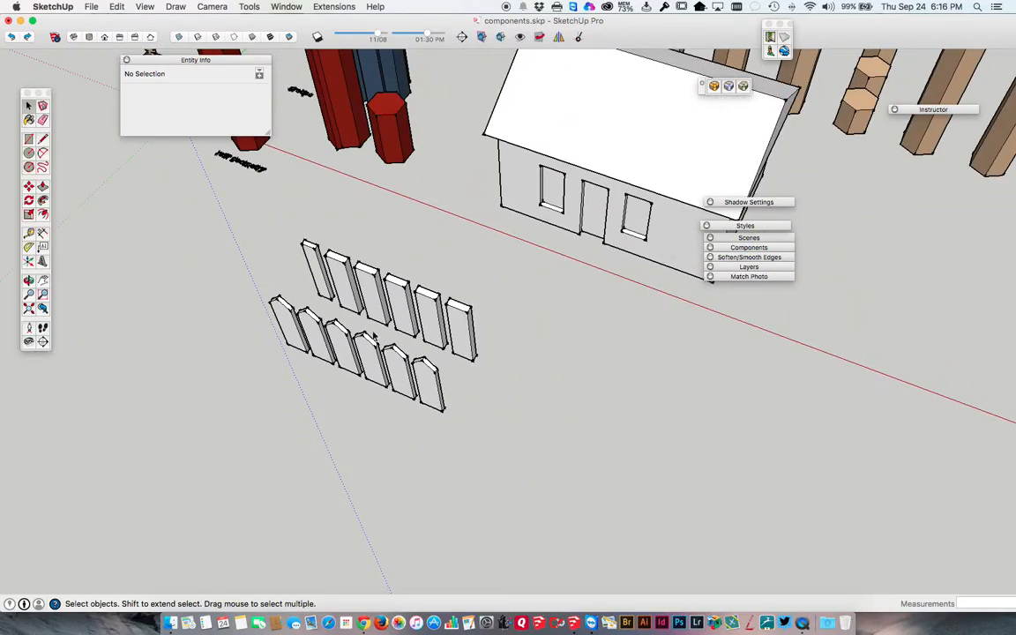
left_click(632, 115)
middle_click_drag(653, 186, 516, 194)
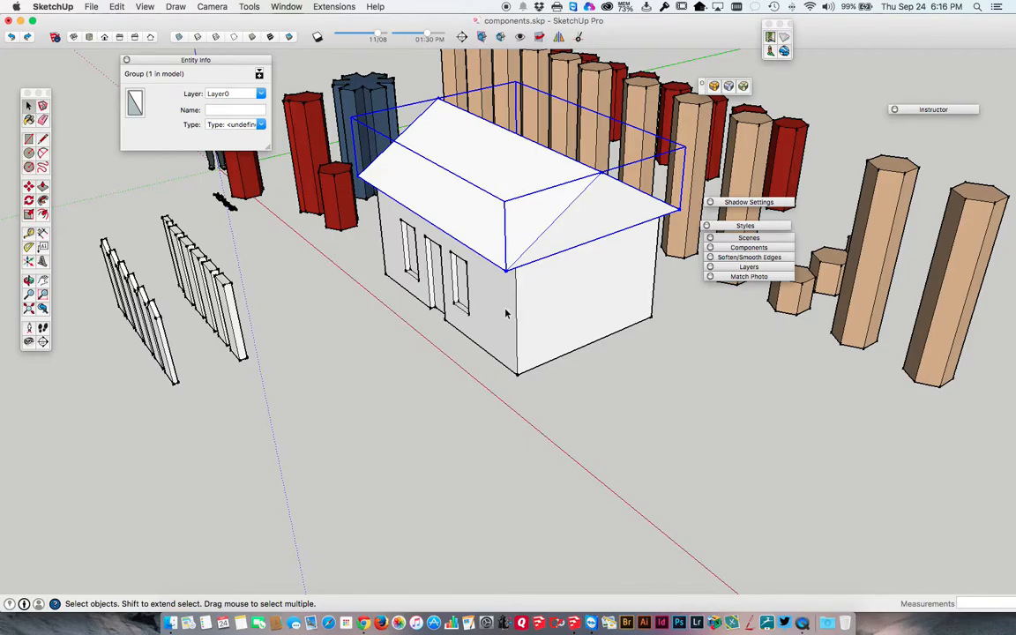
middle_click_drag(529, 309, 455, 276)
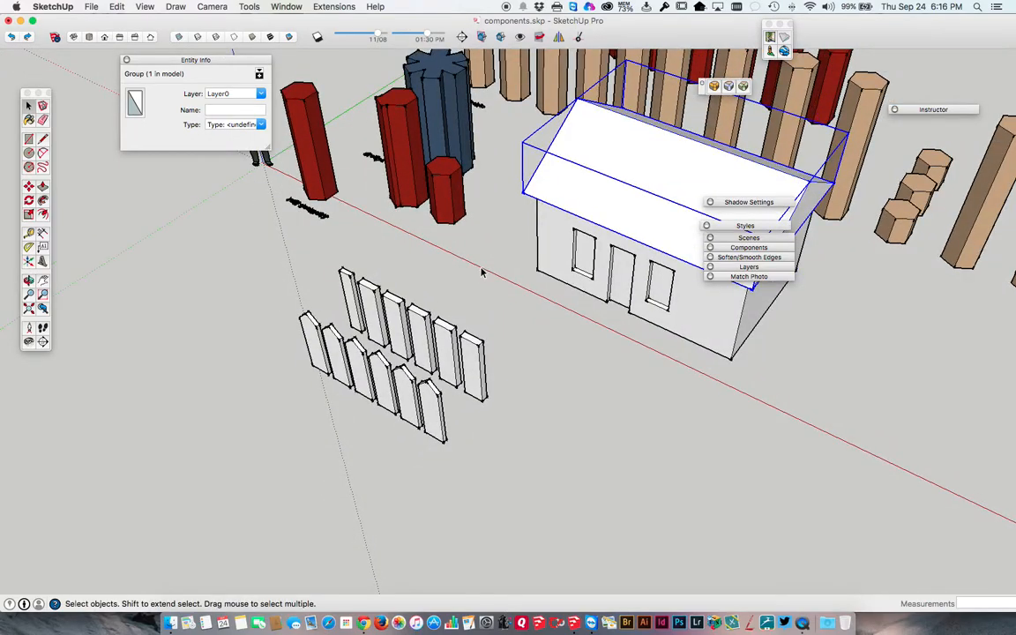
scroll(335, 348, "up", 5)
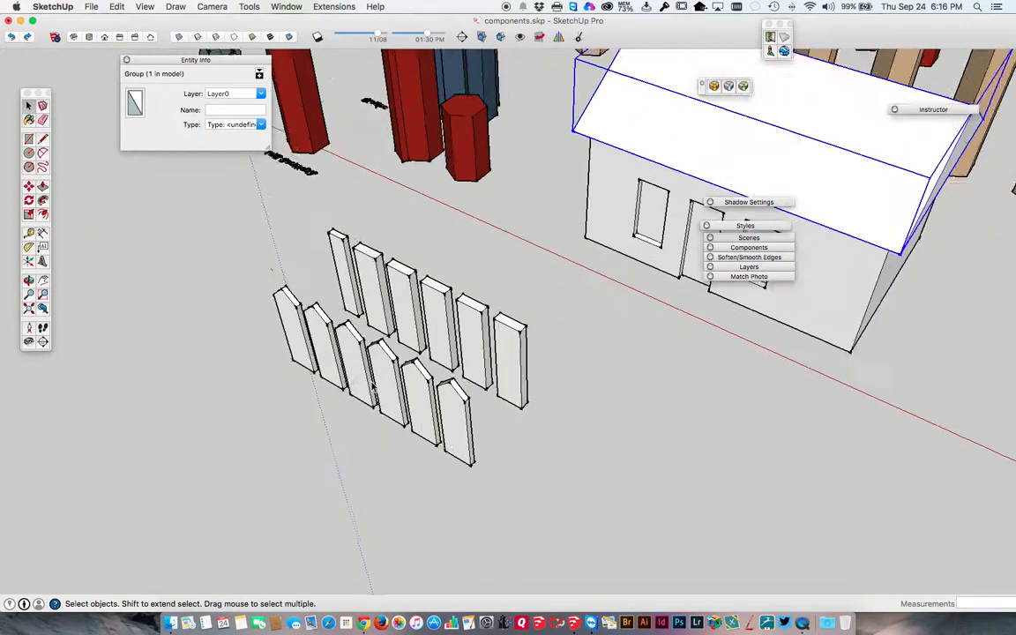
Select the pointed pickets one at a time to check the component definition of each in Entity Info.
left_click(328, 346)
left_click(287, 318)
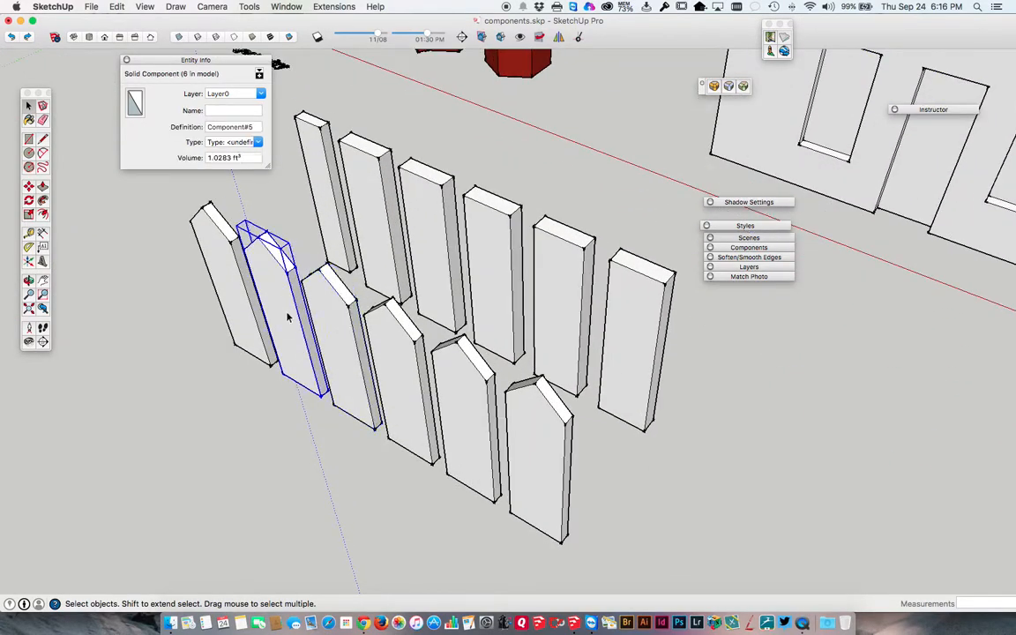
left_click(242, 301)
left_click(279, 312)
left_click(344, 342)
left_click(397, 371)
left_click(473, 401)
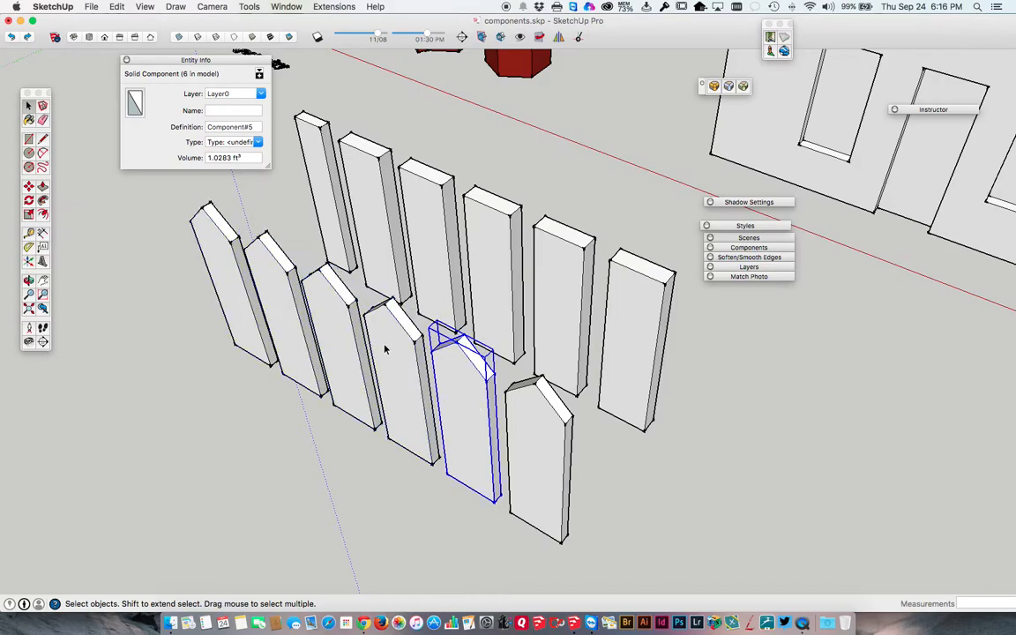
Select all six pointed pickets and combine them into one group.
scroll(385, 350, "down", 5)
middle_click_drag(395, 345, 173, 258)
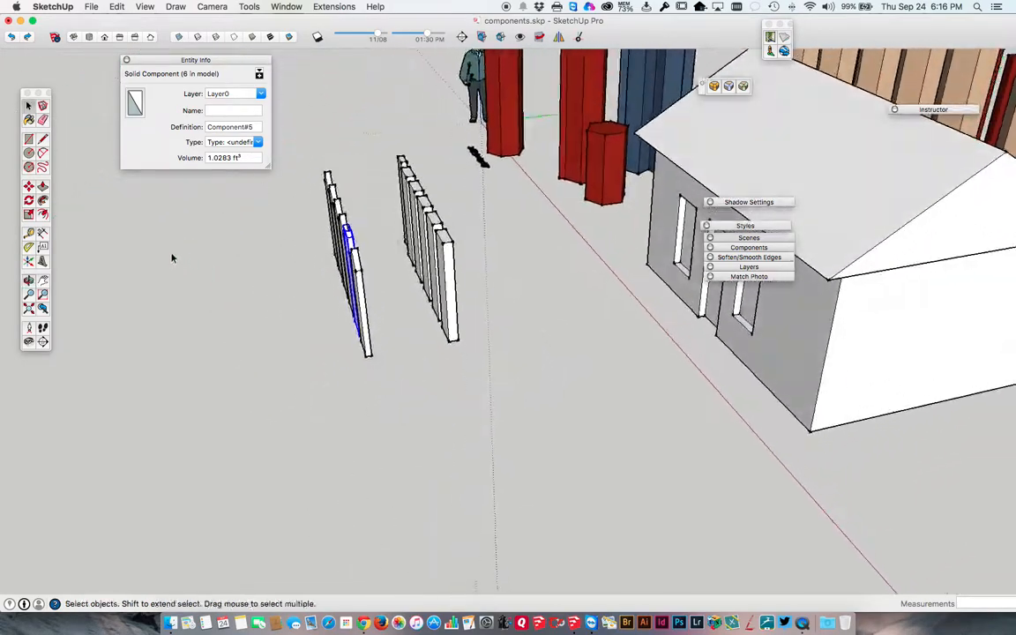
left_click_drag(378, 355, 278, 143)
middle_click_drag(278, 143, 377, 291)
right_click(377, 291)
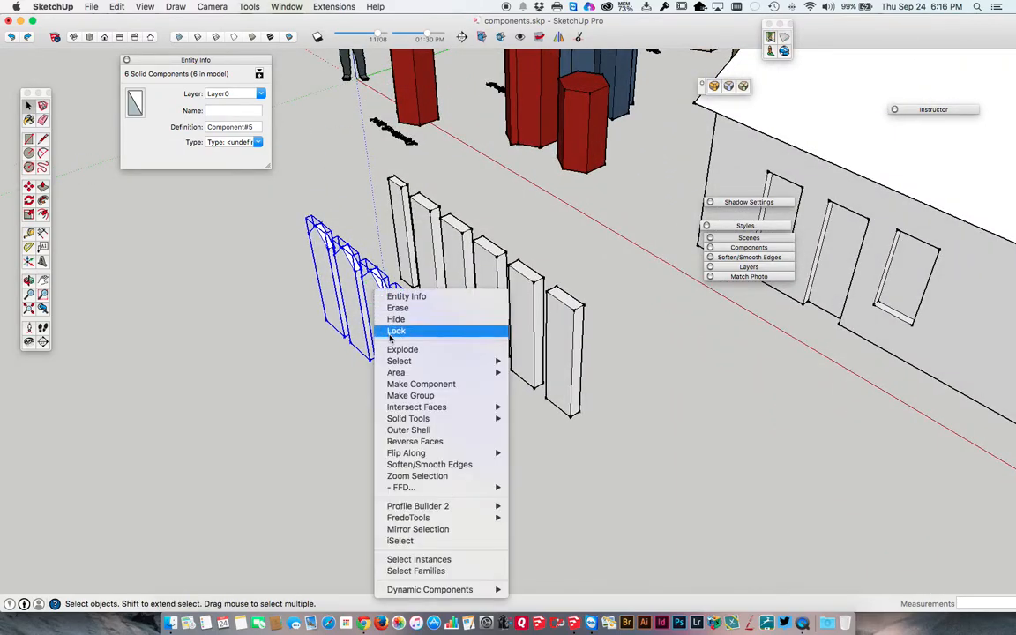
left_click(408, 397)
left_click(255, 316)
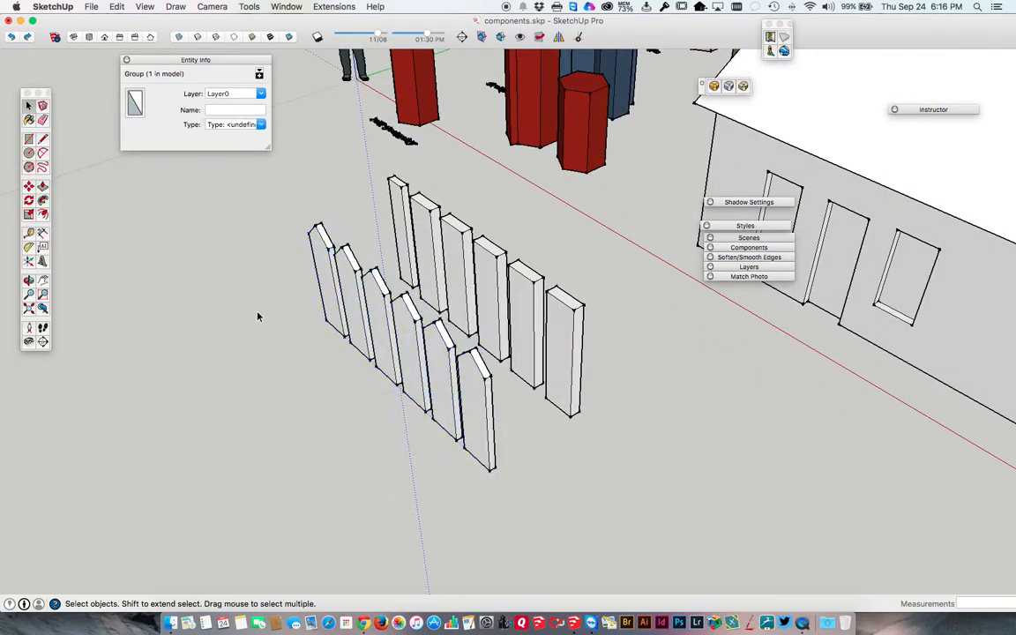
Move the pointed picket group about 8' away from the flat-topped picket row.
left_click(338, 296)
key("m")
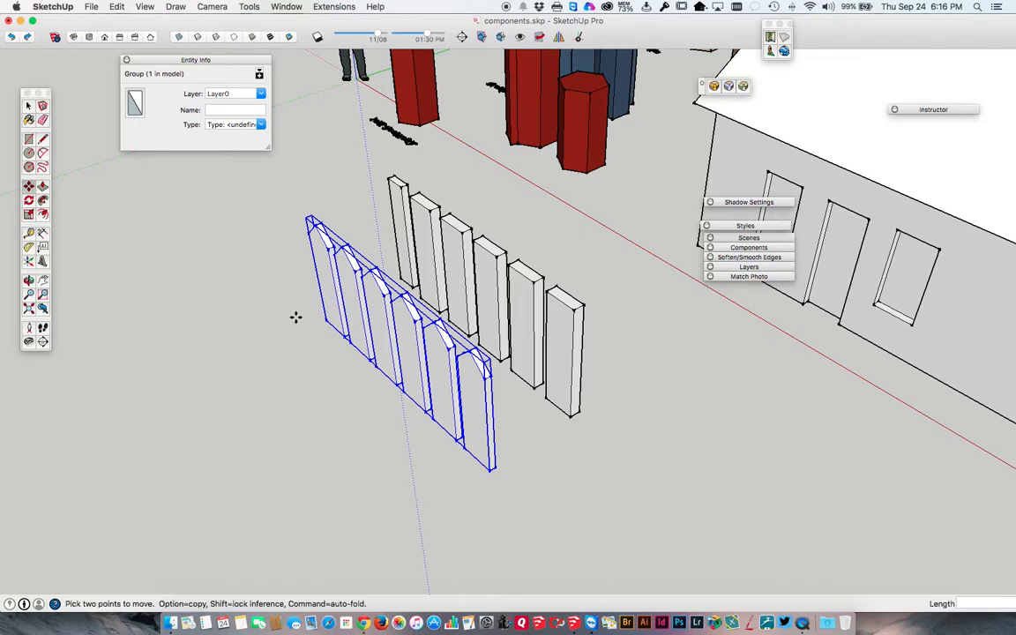
left_click(295, 318)
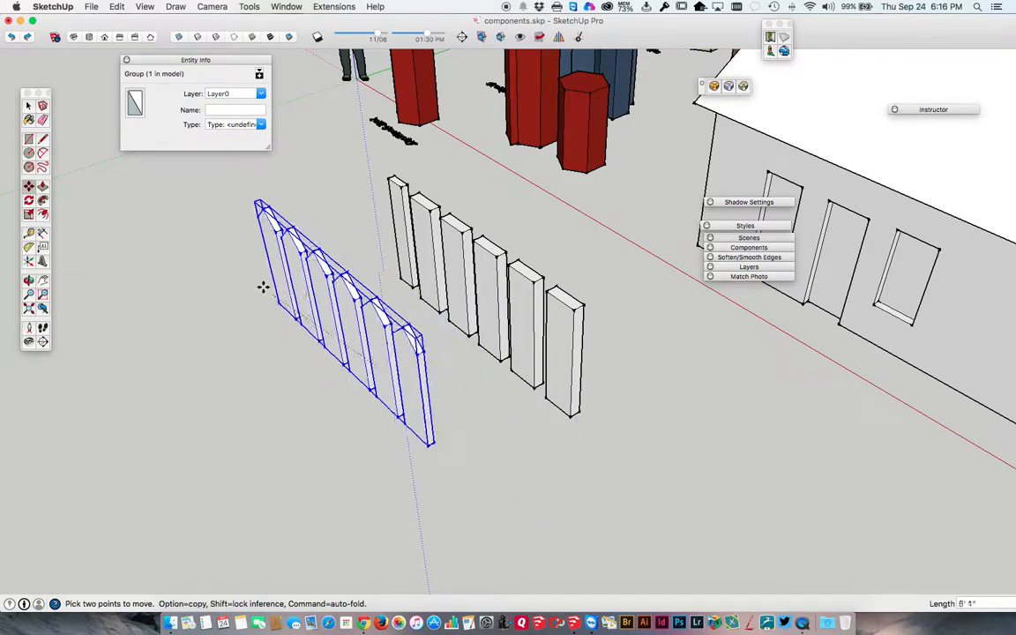
left_click(262, 256)
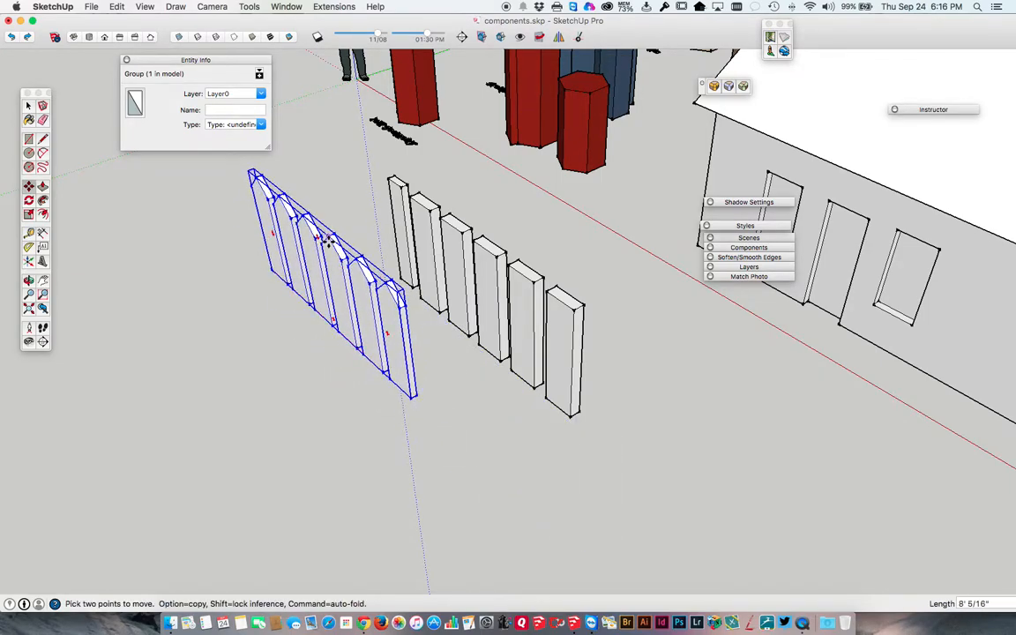
key("space")
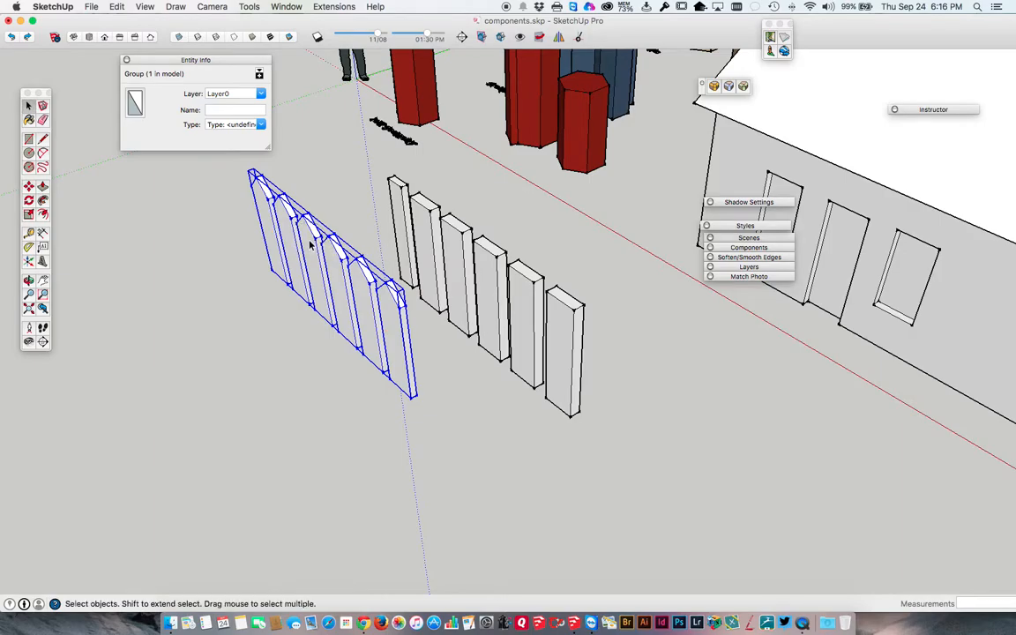
Open the picket group, select individual pickets inside to check that they are still components, and close the group.
double_click(311, 245)
left_click(310, 231)
left_click(336, 257)
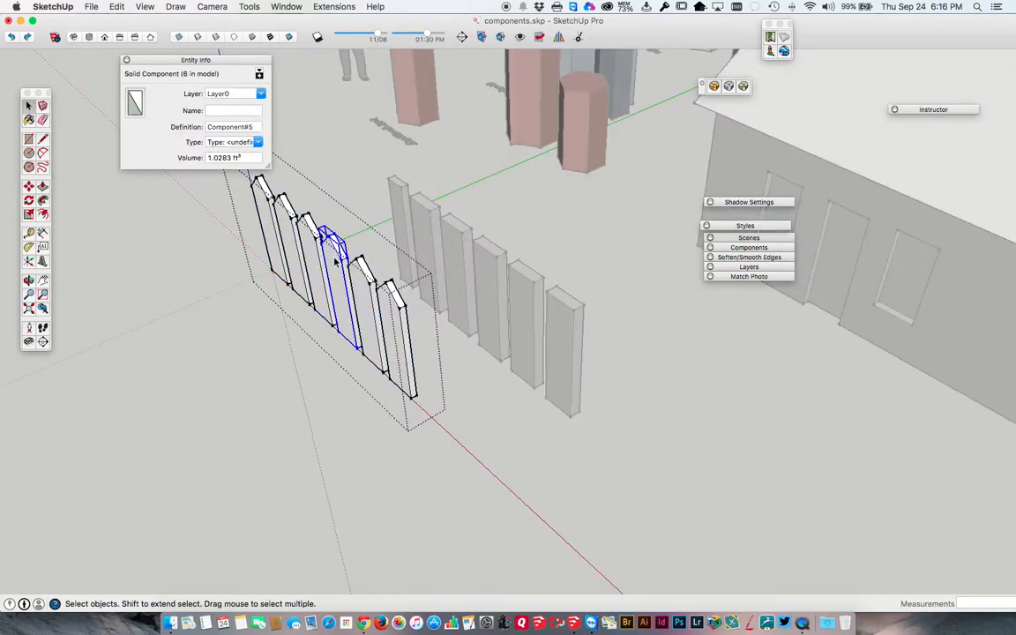
key("Escape")
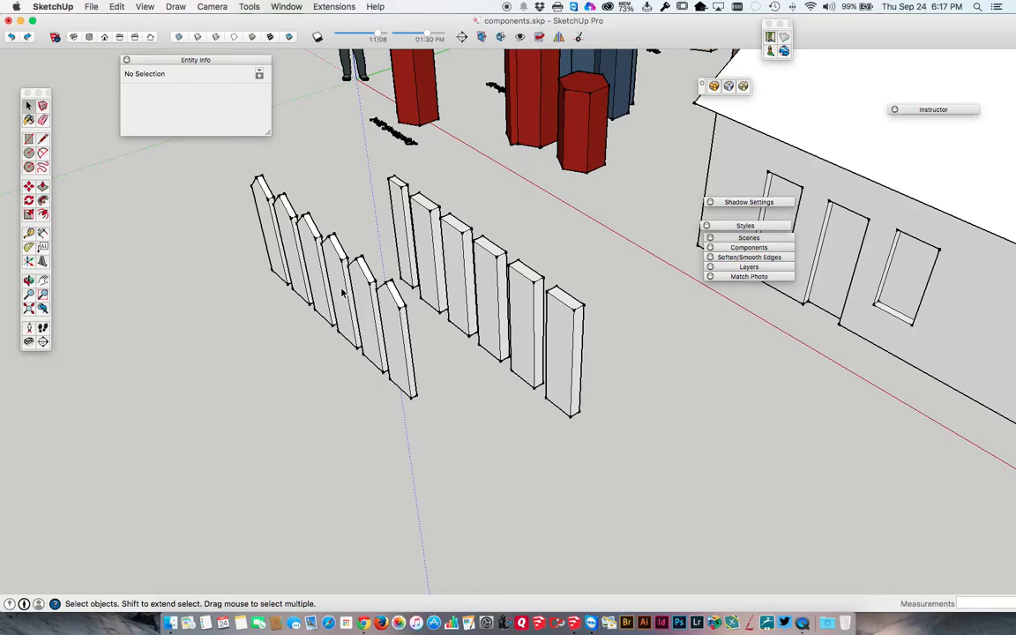
Select the picket group as a whole and view it together with the house and columns.
left_click(344, 296)
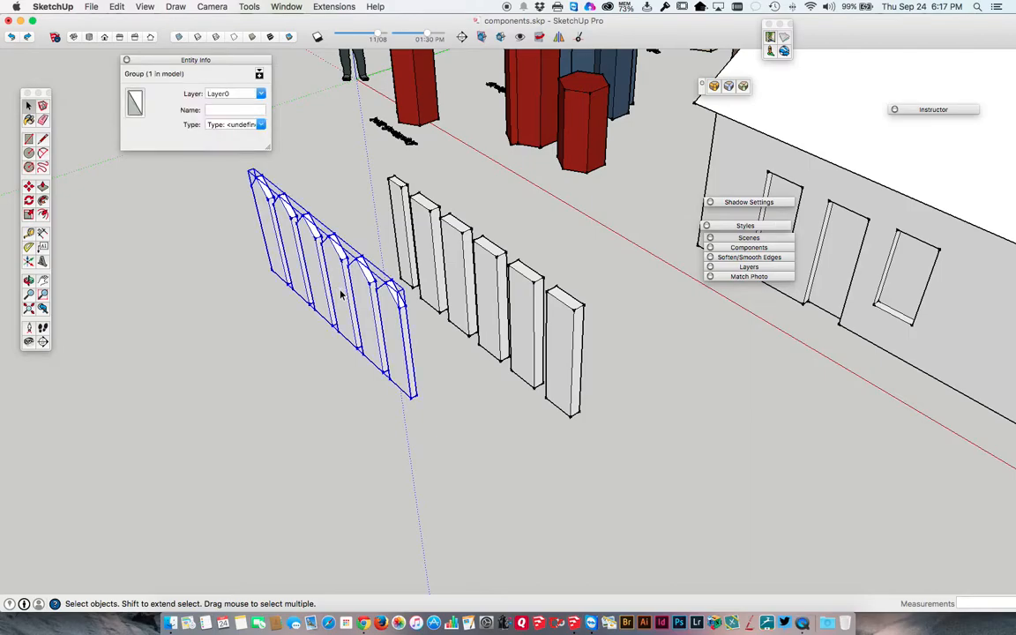
left_click(313, 347)
left_click(318, 298)
middle_click_drag(380, 363, 350, 294)
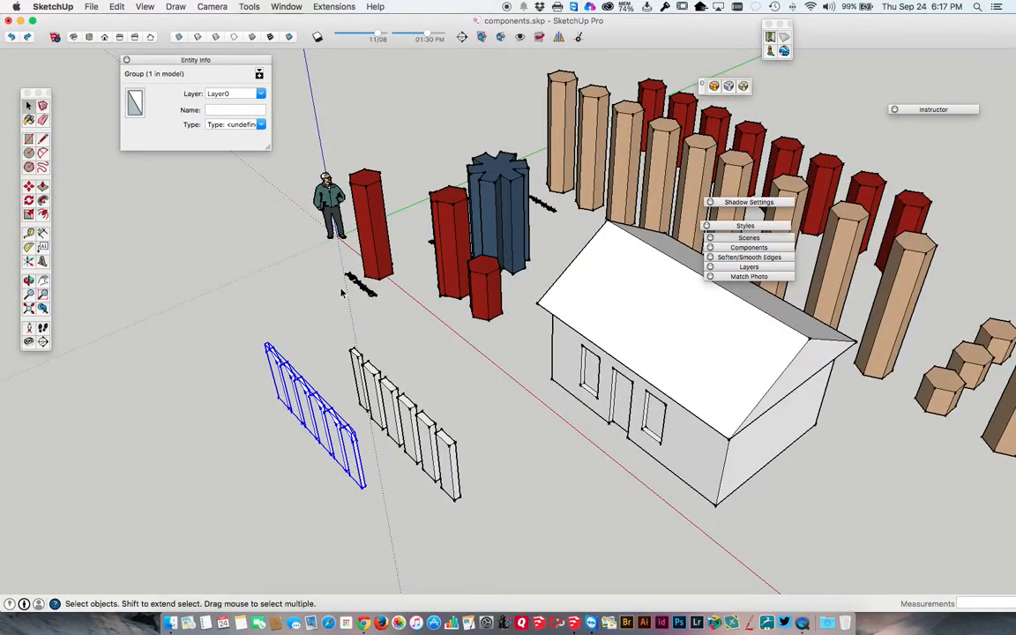